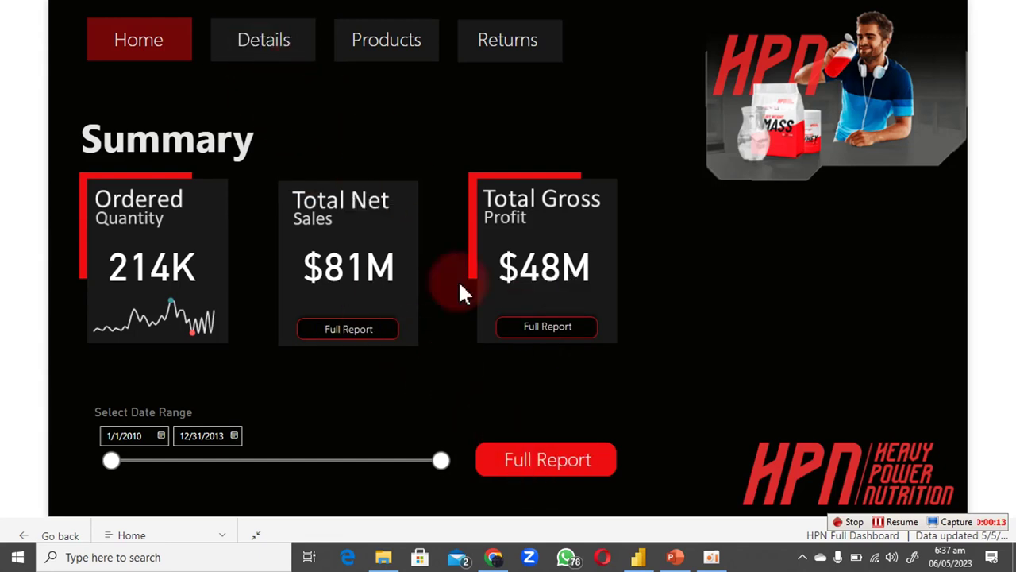
Step: Open the full Transaction Details report, show transactions by year, and filter the product category to Carbs
left_click(538, 462)
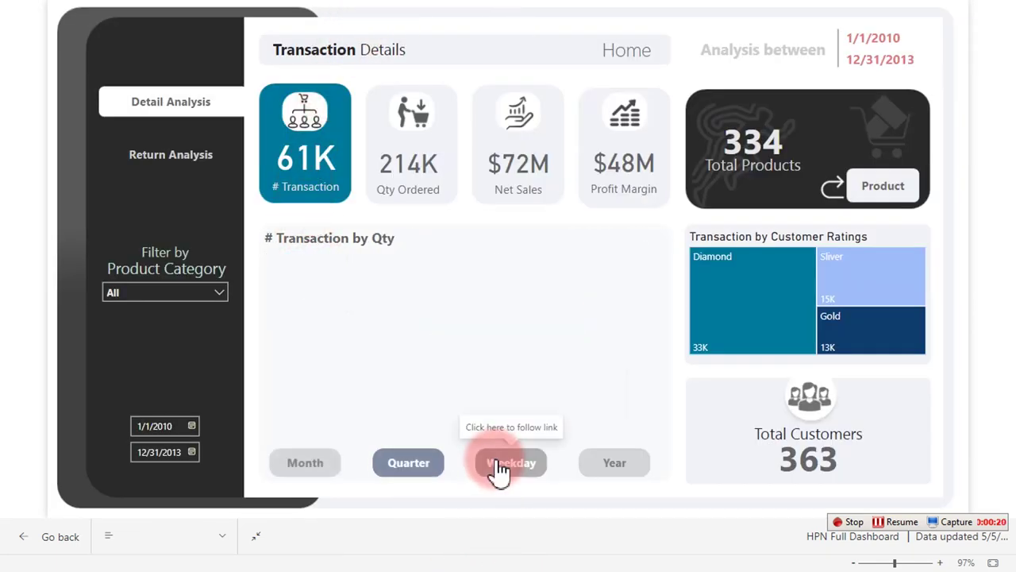
left_click(624, 473)
left_click(623, 469)
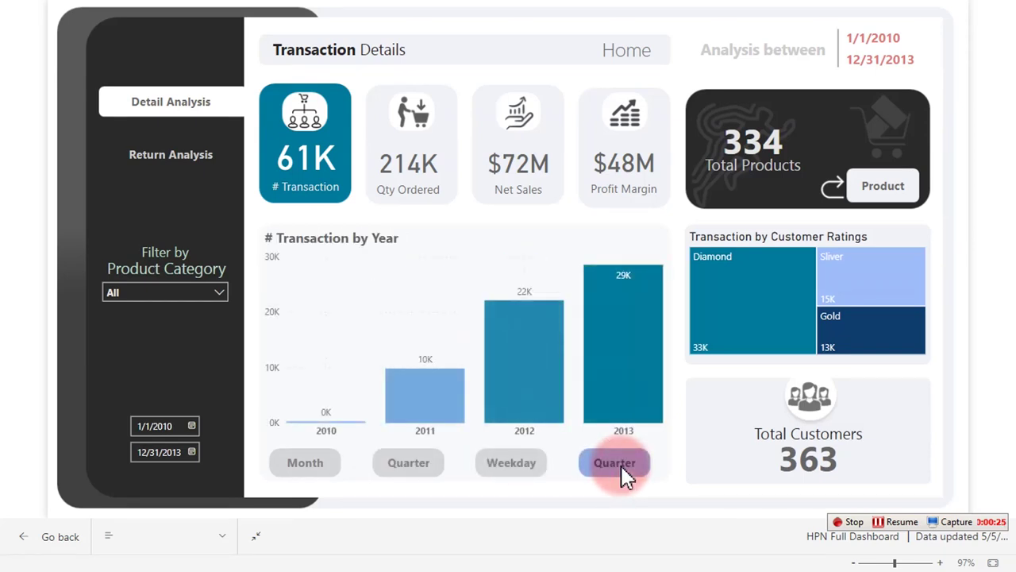
left_click(203, 302)
left_click(151, 340)
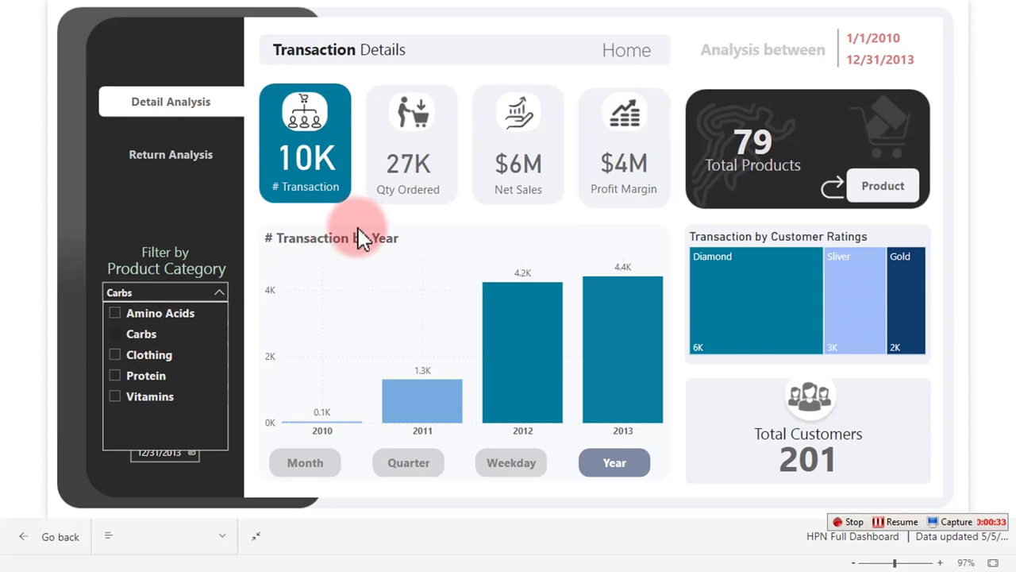
Step: Go back to the Home summary, view the Returns and Refunds Details page, and return to Home
left_click(627, 54)
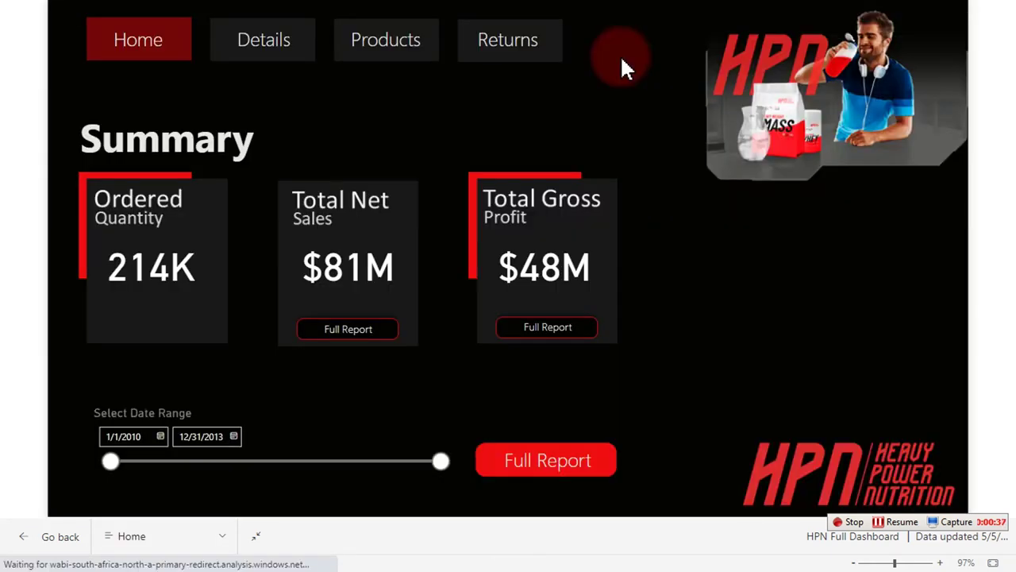
left_click(508, 46)
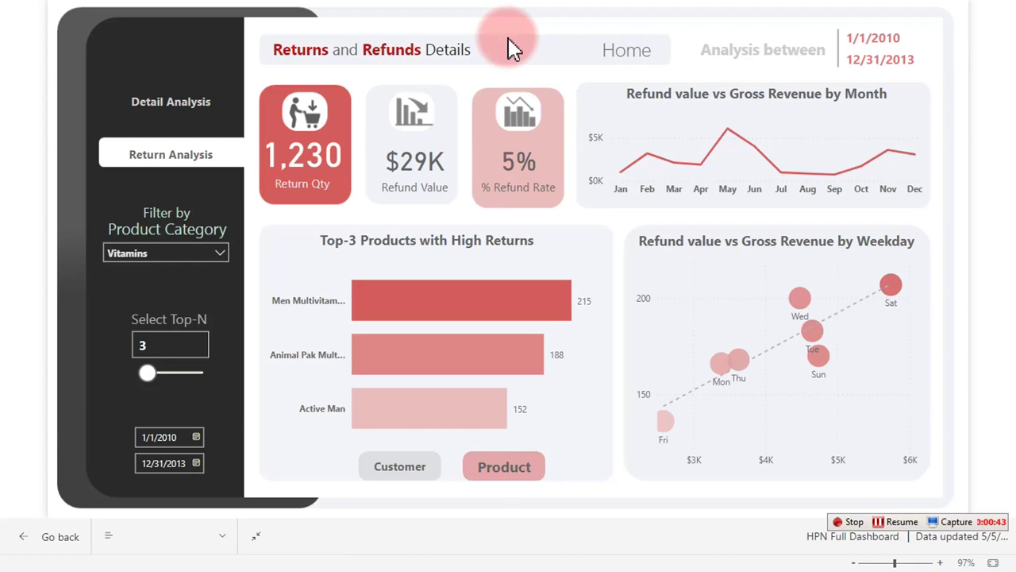
left_click(617, 62)
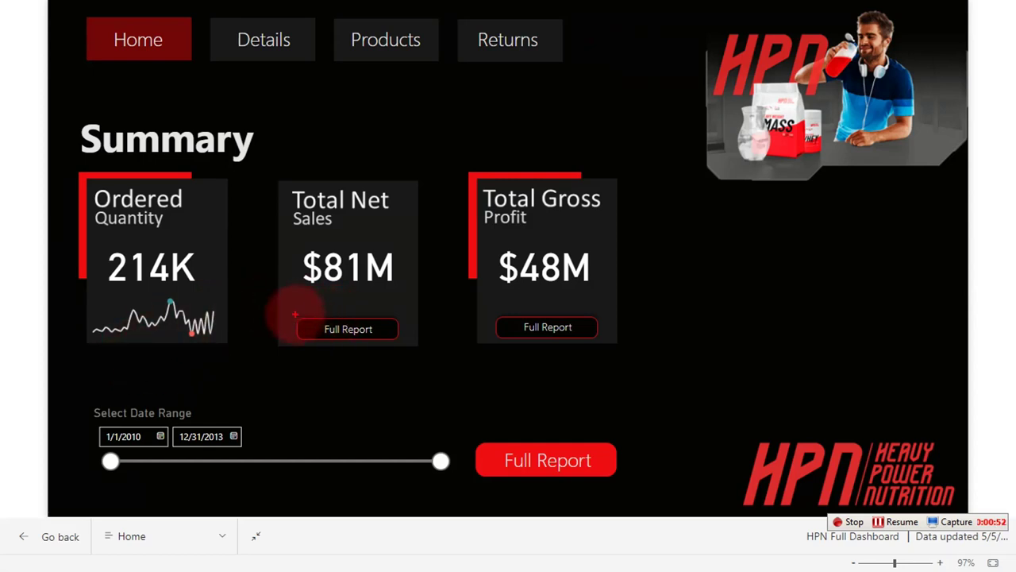
Step: Circle the three Full Report buttons and underline Details, Products and Returns with the screen pen
mouse_move(284, 306)
left_mouse_down()
mouse_move(393, 306)
mouse_move(298, 349)
mouse_move(286, 305)
left_mouse_up()
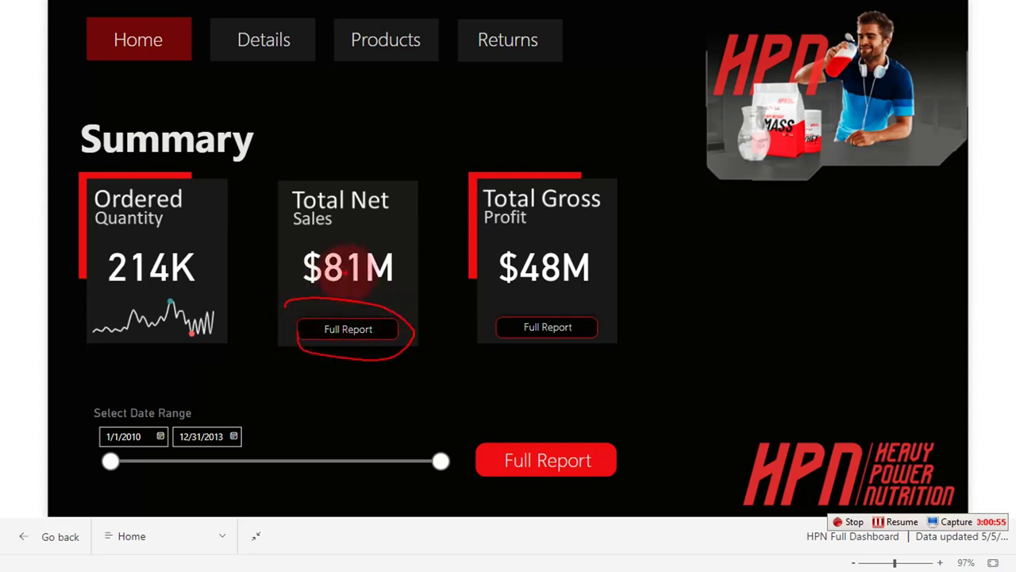
mouse_move(476, 311)
left_mouse_down()
mouse_move(548, 304)
mouse_move(619, 334)
mouse_move(515, 333)
left_mouse_up()
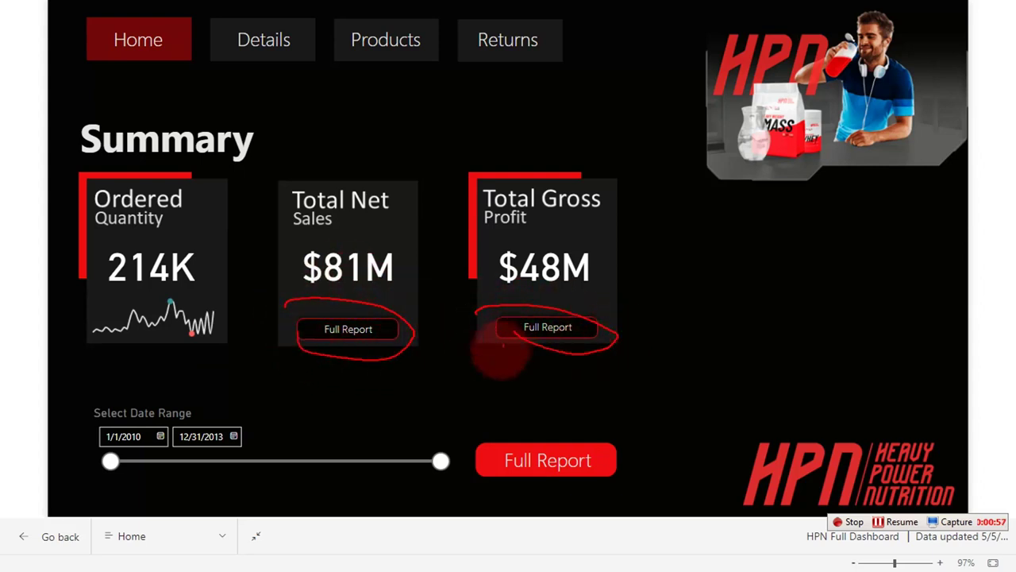
mouse_move(451, 419)
left_mouse_down()
mouse_move(624, 460)
mouse_move(516, 479)
left_mouse_up()
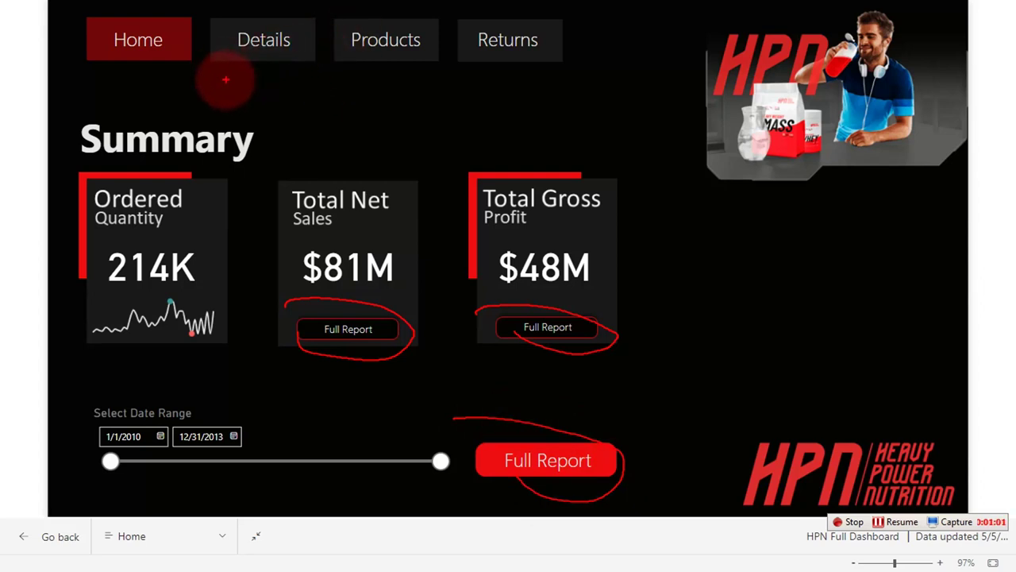
left_click_drag(225, 80, 291, 79)
left_click_drag(358, 84, 427, 83)
left_click_drag(477, 91, 516, 92)
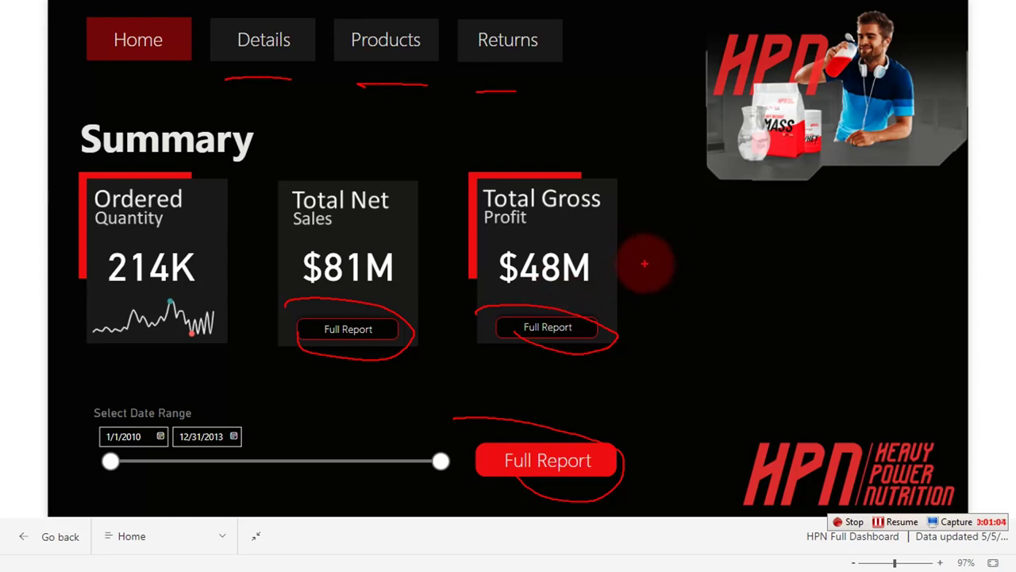
Step: Handwrite "Part 1 to 5" and "sub" in the empty area beside the summary cards and underline both notes
mouse_move(651, 258)
left_mouse_down()
mouse_move(736, 256)
mouse_move(742, 234)
mouse_move(730, 248)
mouse_move(811, 238)
mouse_move(831, 249)
mouse_move(864, 232)
mouse_move(832, 265)
mouse_move(917, 238)
mouse_move(909, 262)
mouse_move(953, 239)
left_mouse_up()
left_click_drag(919, 287, 929, 292)
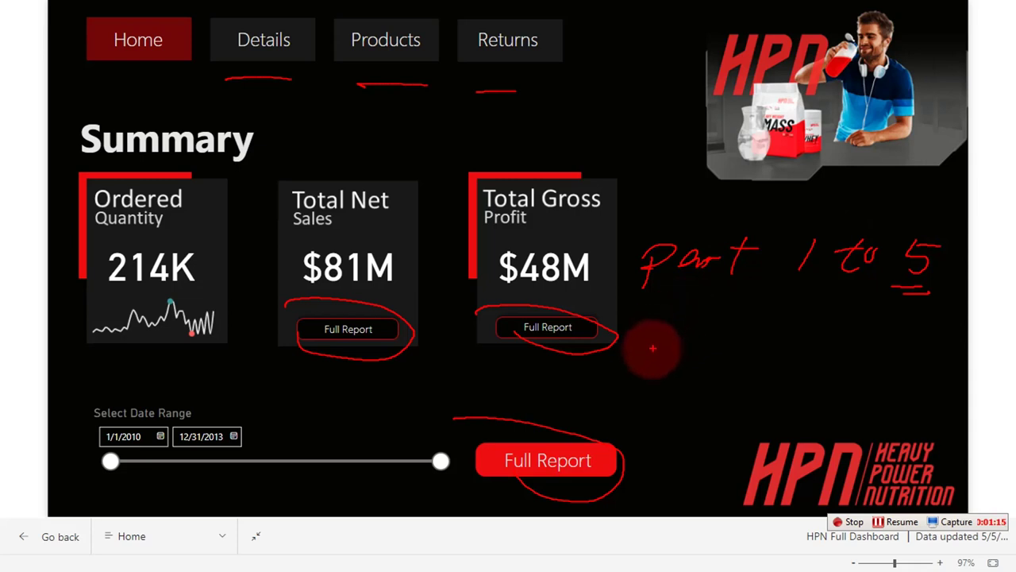
mouse_move(659, 358)
left_mouse_down()
mouse_move(667, 374)
mouse_move(649, 388)
left_mouse_up()
left_click_drag(697, 357, 715, 379)
mouse_move(745, 341)
left_mouse_down()
mouse_move(748, 374)
mouse_move(761, 367)
left_mouse_up()
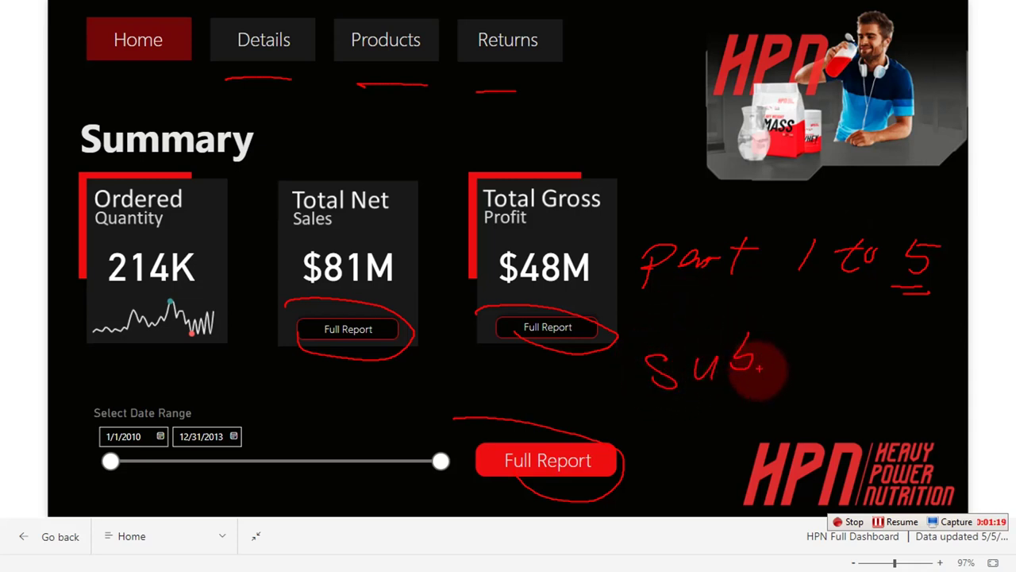
left_click_drag(713, 397, 776, 388)
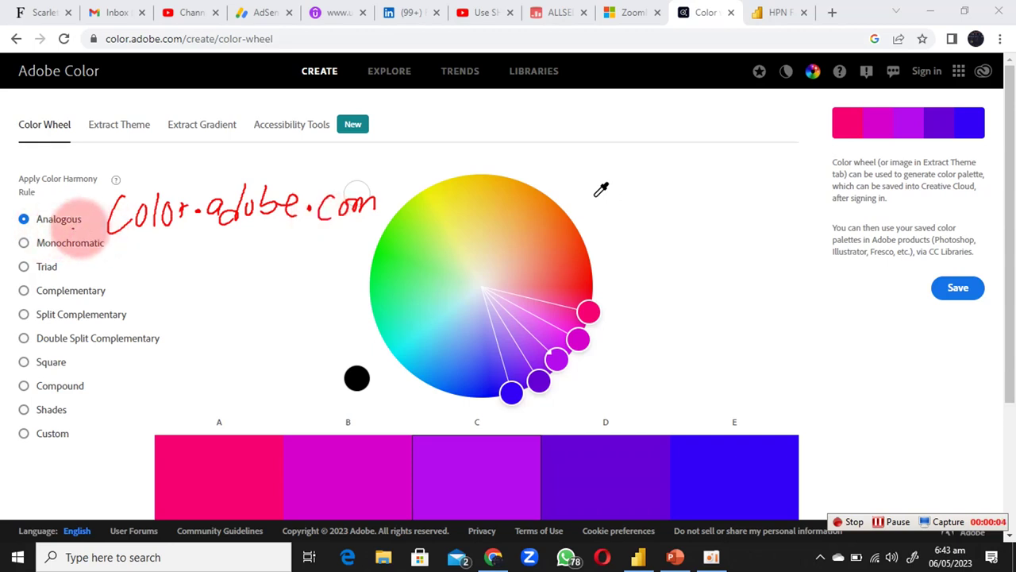
Step: Underline the handwritten color.adobe.com, the Adobe Color page address and the Explore link with the screen pen
left_click_drag(117, 235, 151, 237)
left_click_drag(229, 232, 358, 235)
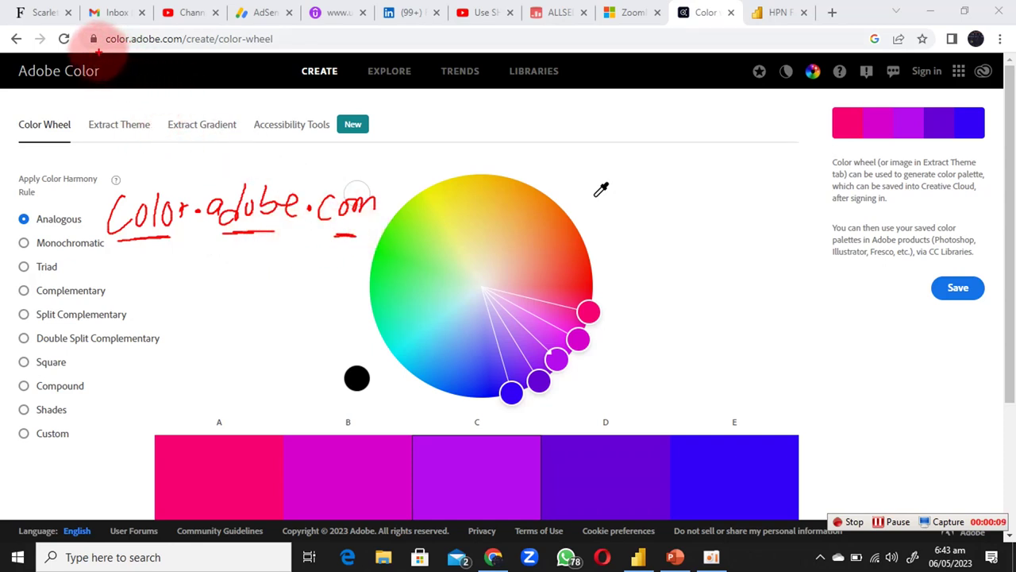
mouse_move(97, 46)
left_mouse_down()
mouse_move(123, 56)
mouse_move(273, 51)
left_mouse_up()
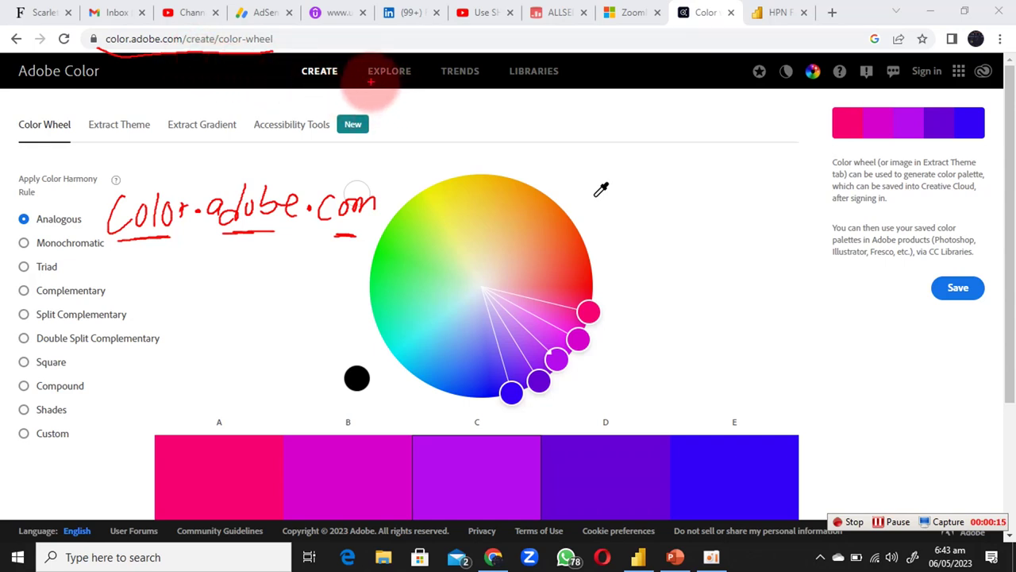
mouse_move(368, 82)
left_mouse_down()
mouse_move(426, 81)
mouse_move(427, 52)
mouse_move(398, 46)
mouse_move(359, 64)
mouse_move(363, 77)
mouse_move(387, 82)
left_mouse_up()
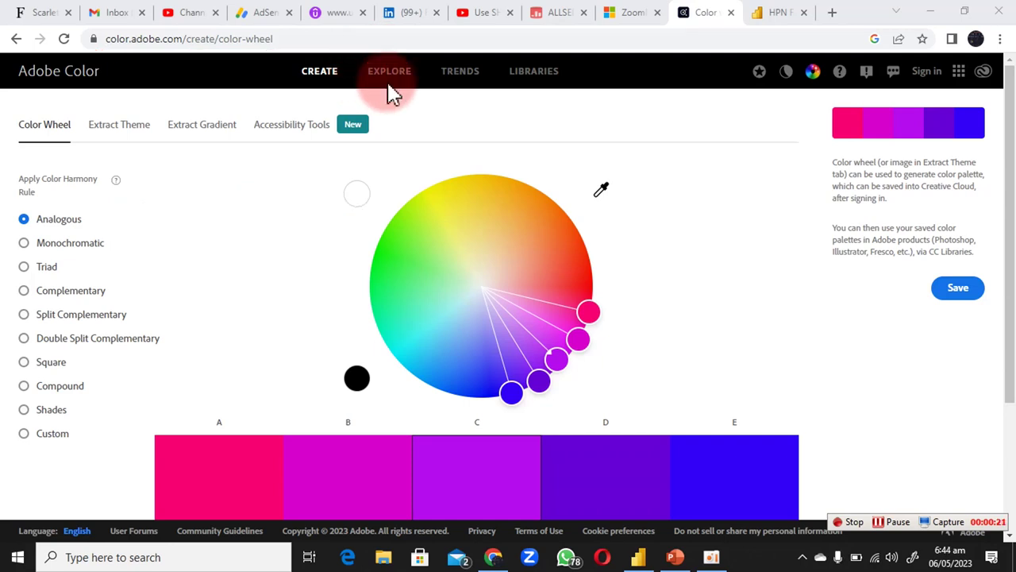
Step: Open Adobe Color's Explore page and browse the suggested colour themes
left_click(394, 84)
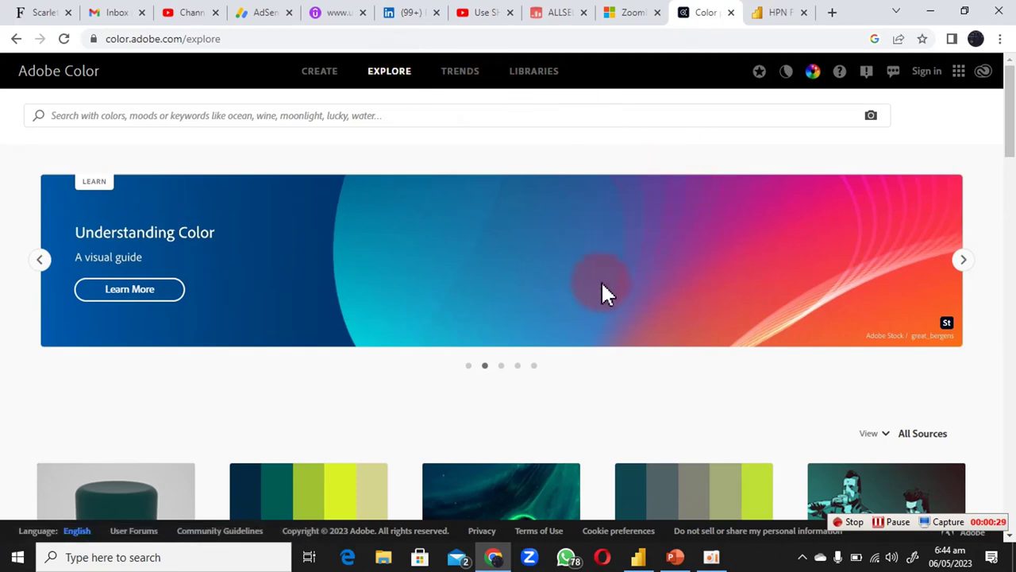
scroll(599, 317, "down", 2)
scroll(597, 371, "down", 3)
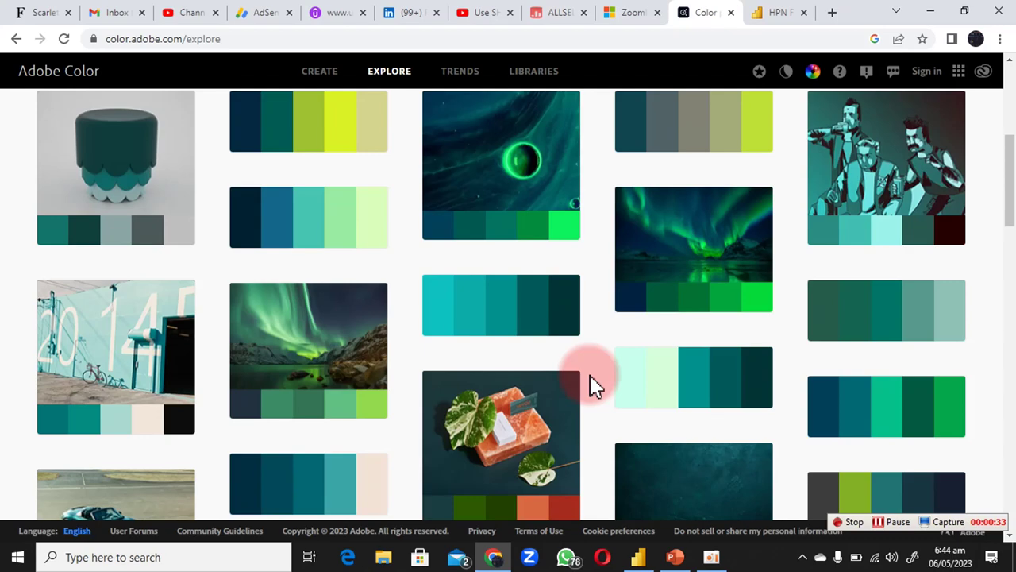
scroll(596, 387, "up", 3)
scroll(595, 387, "down", 10)
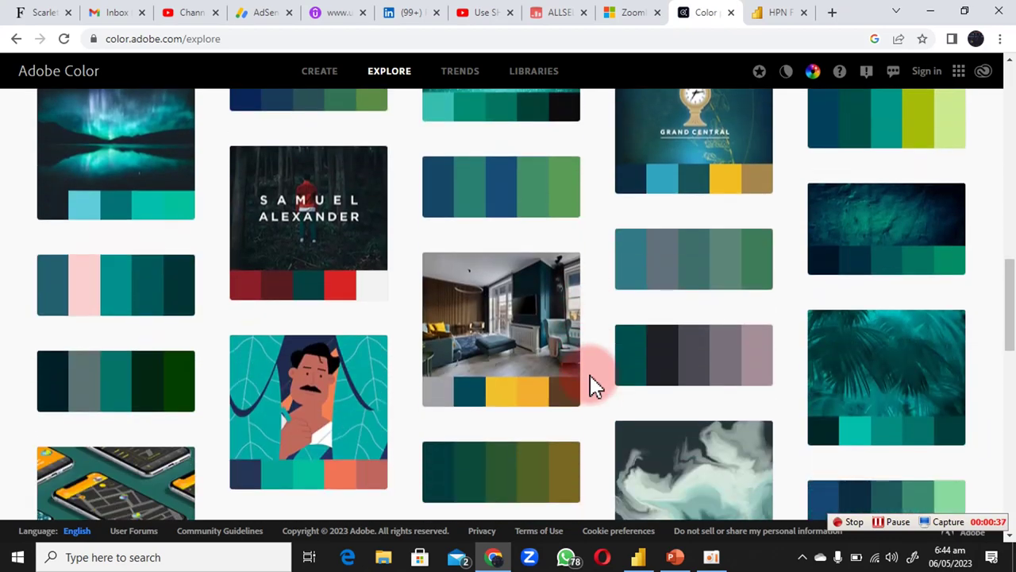
scroll(595, 387, "up", 12)
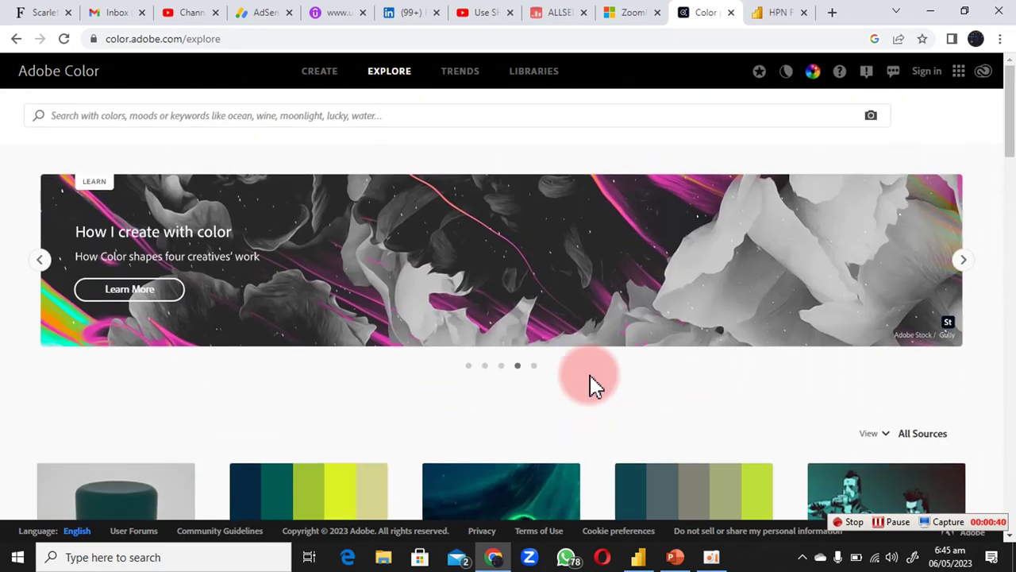
Step: Search the Adobe Color themes for "blue orage"
left_click(267, 117)
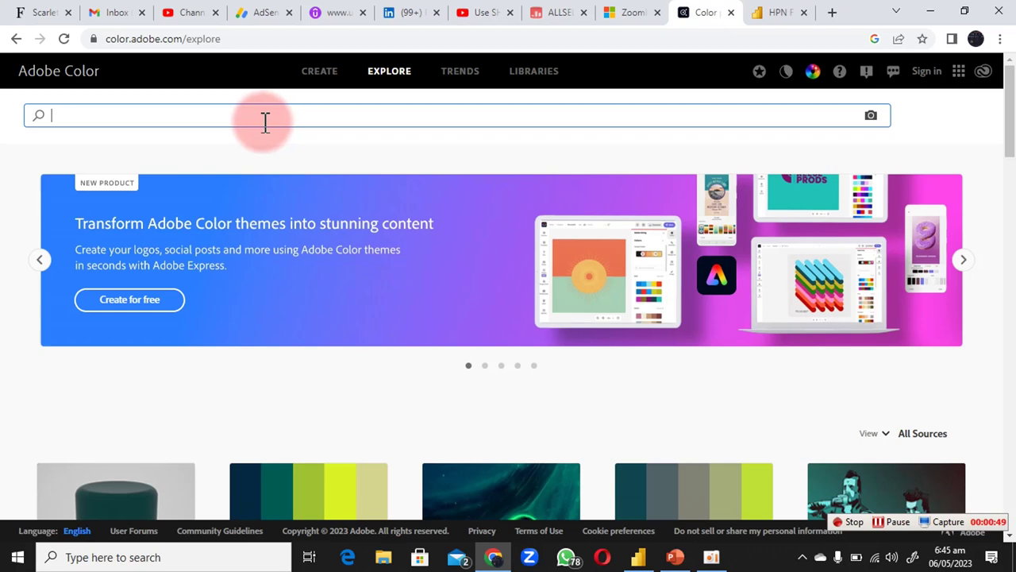
left_click(263, 121)
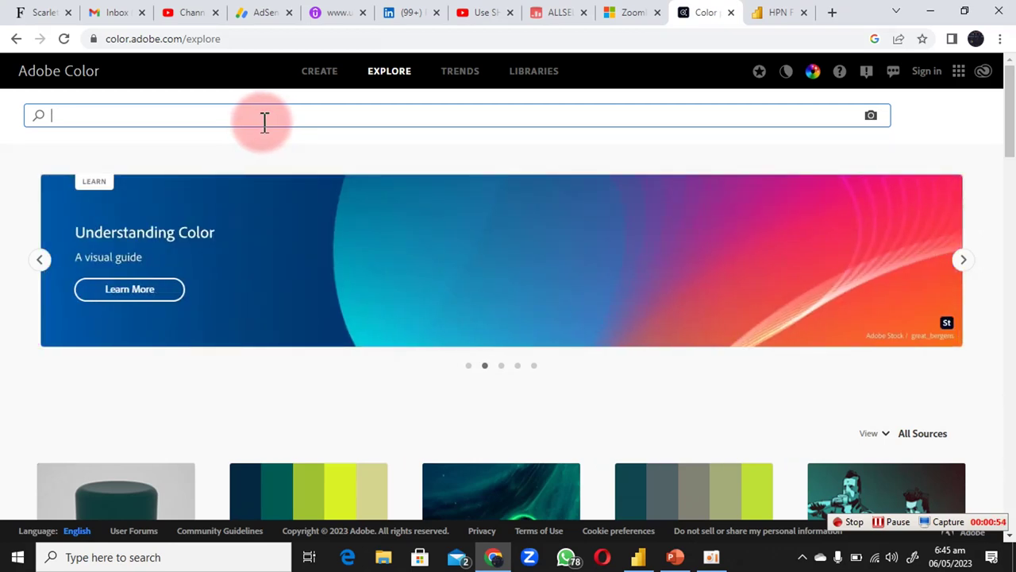
type("blue ")
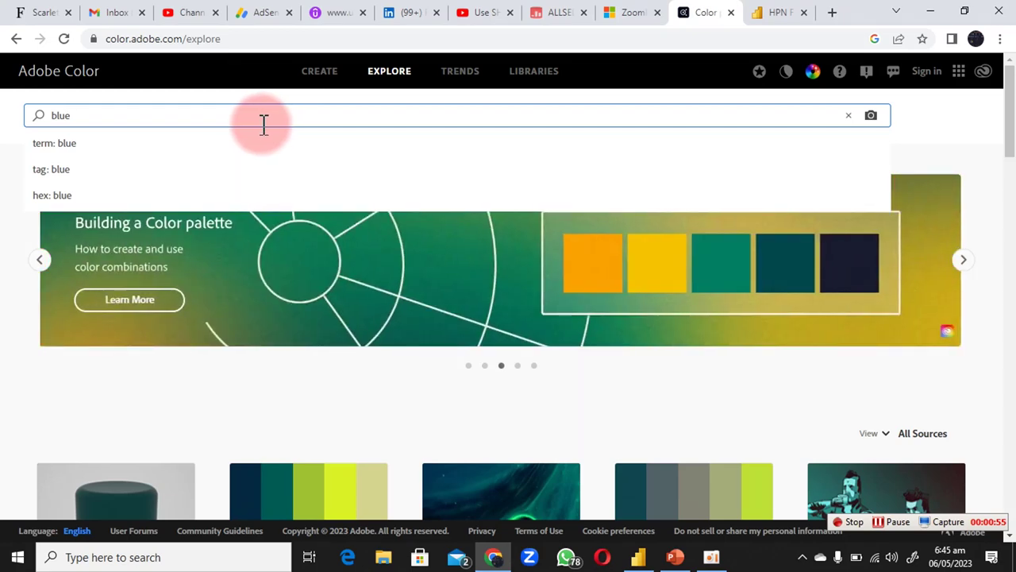
type("ora")
type("gn")
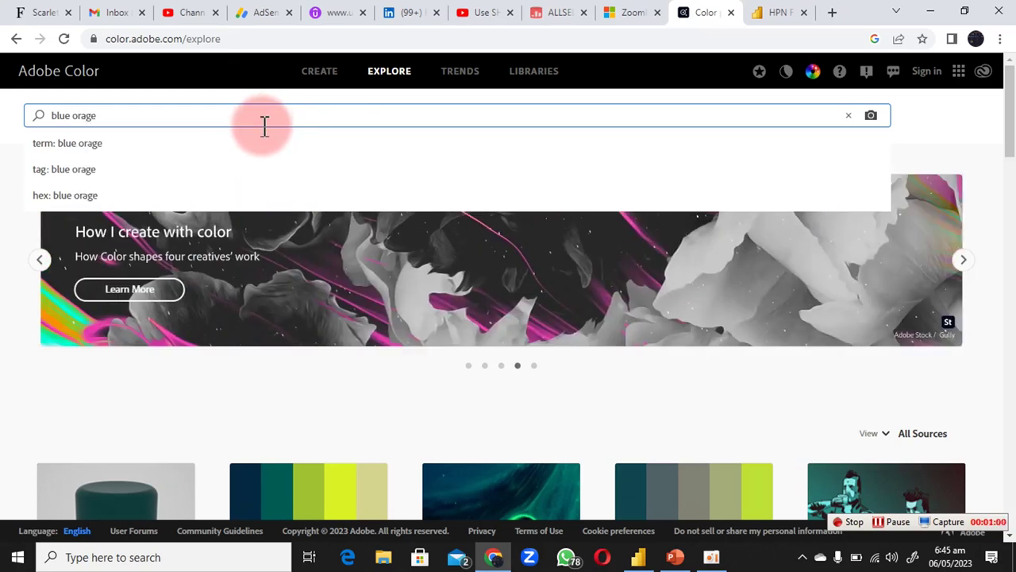
key("Return")
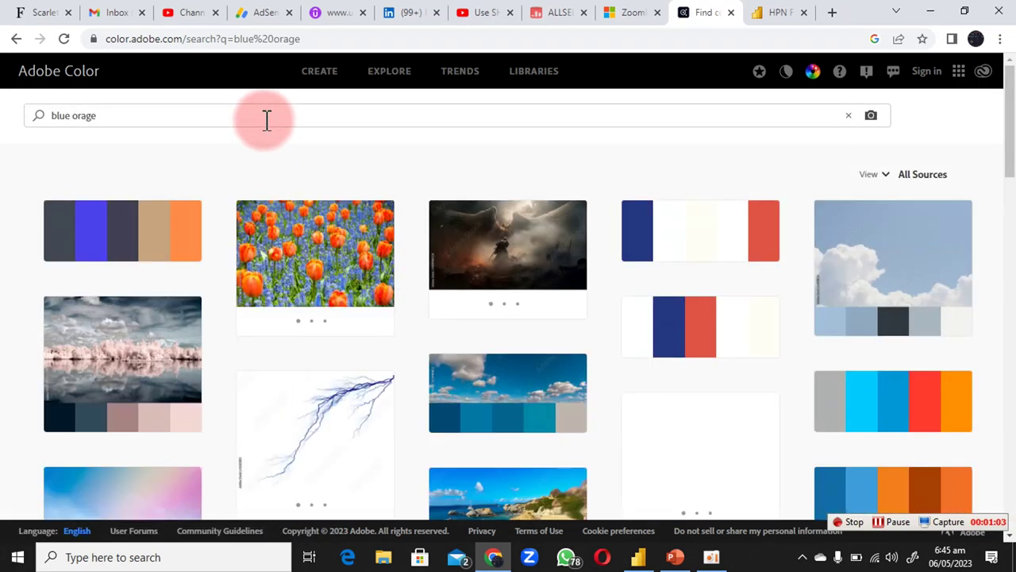
Step: Browse the found themes and open the red, blue, yellow, orange and dark slate palette to see its hex codes
scroll(305, 397, "down", 2)
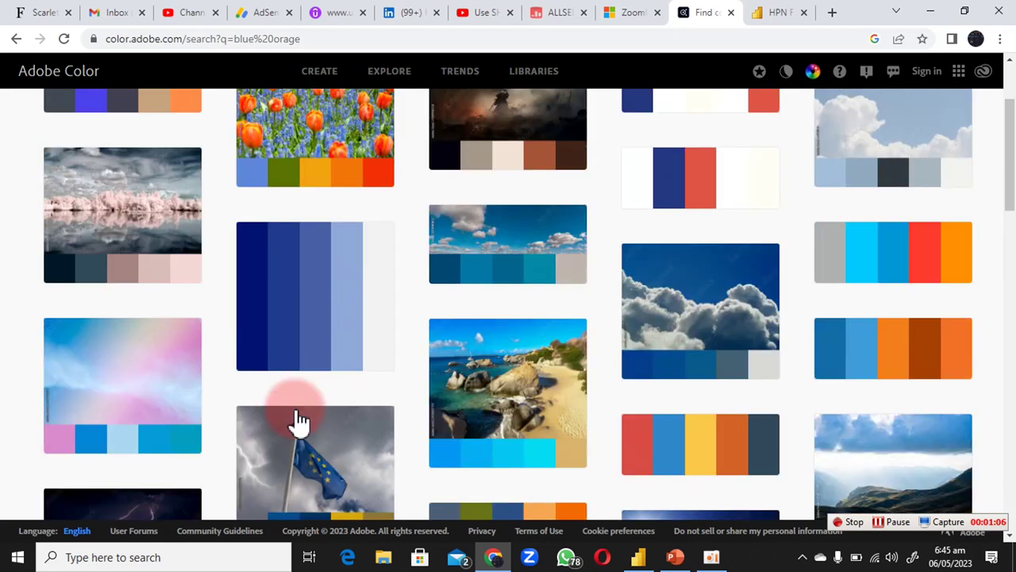
scroll(851, 300, "down", 3)
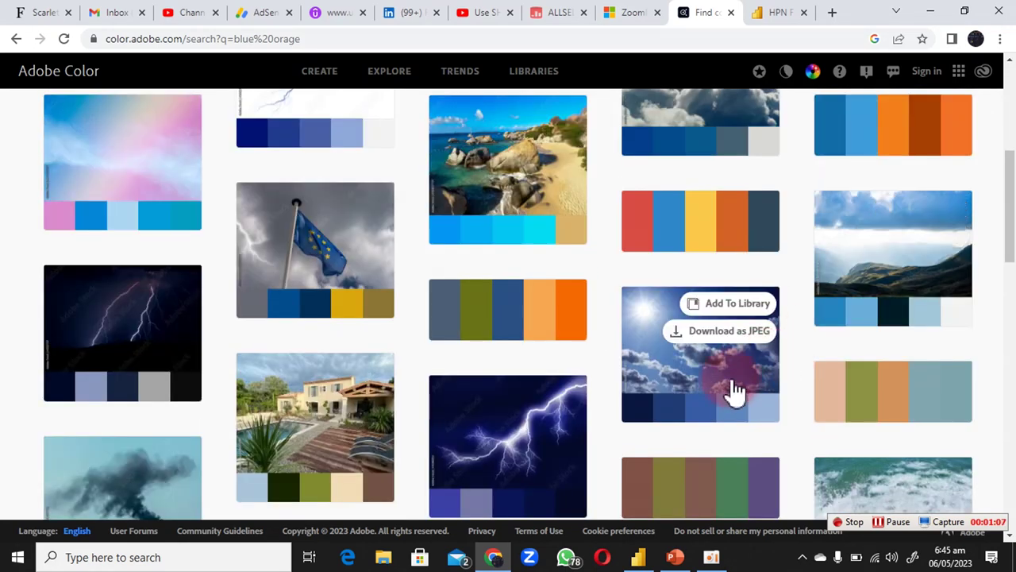
mouse_move(754, 256)
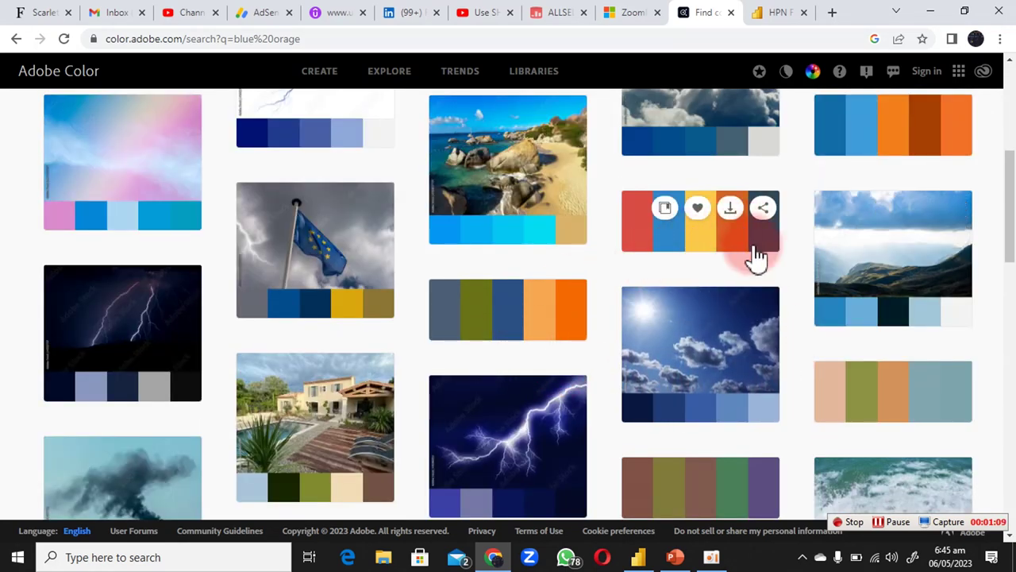
left_click(664, 247)
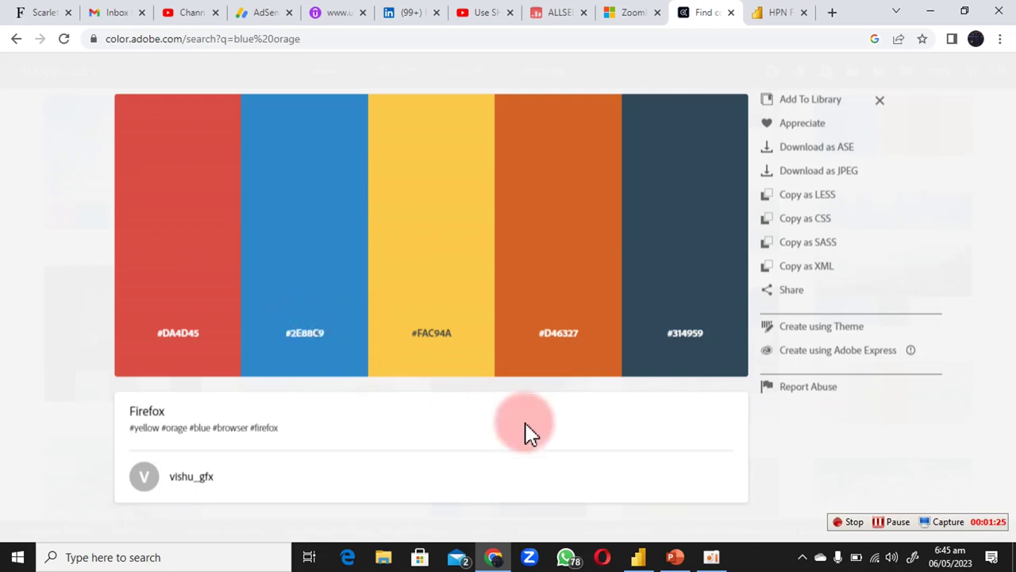
Step: Switch to Power BI Desktop and review the returns page, the Qty Ordered page and the Transaction page
left_click(639, 558)
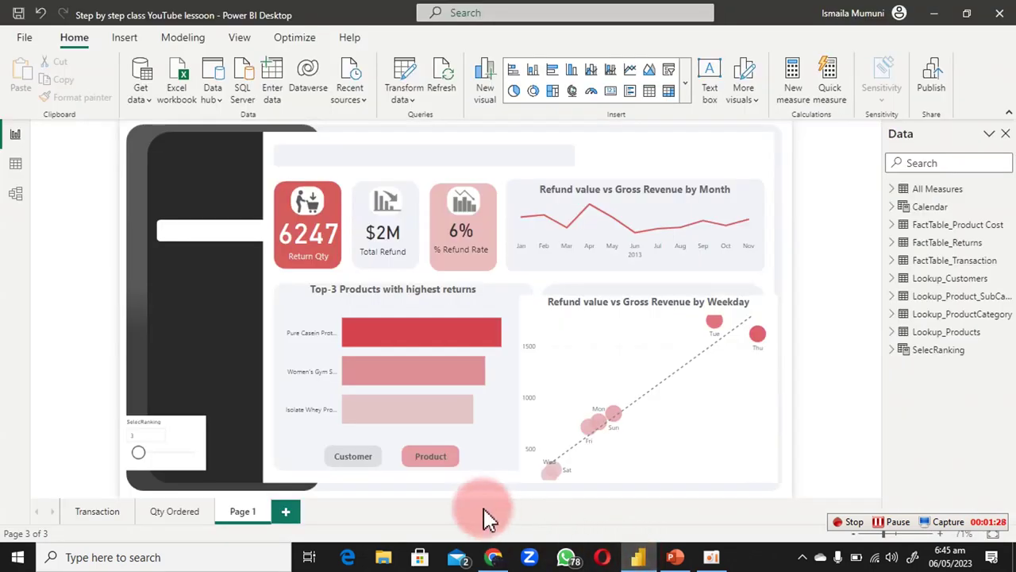
left_click(365, 248)
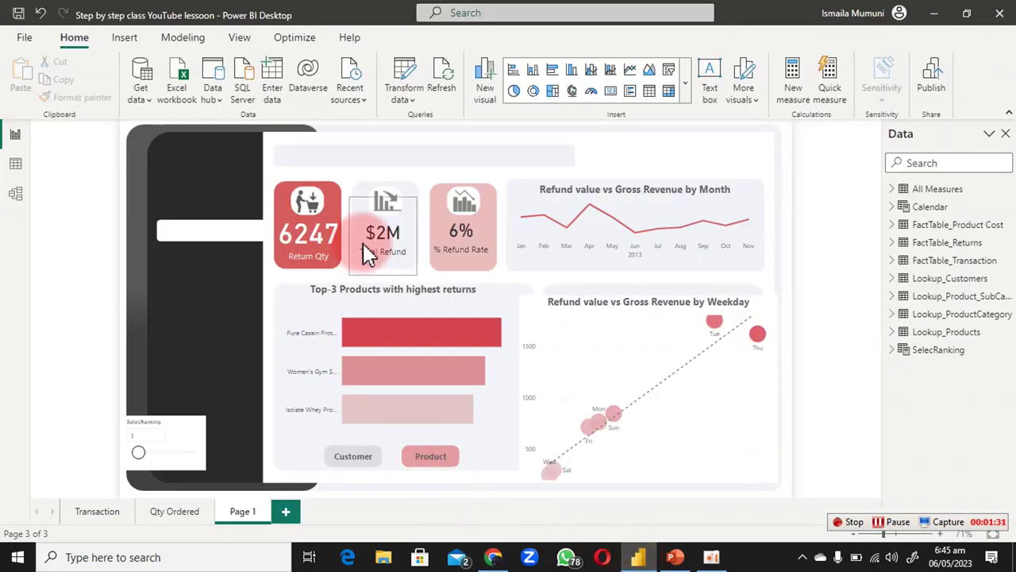
left_click(274, 324)
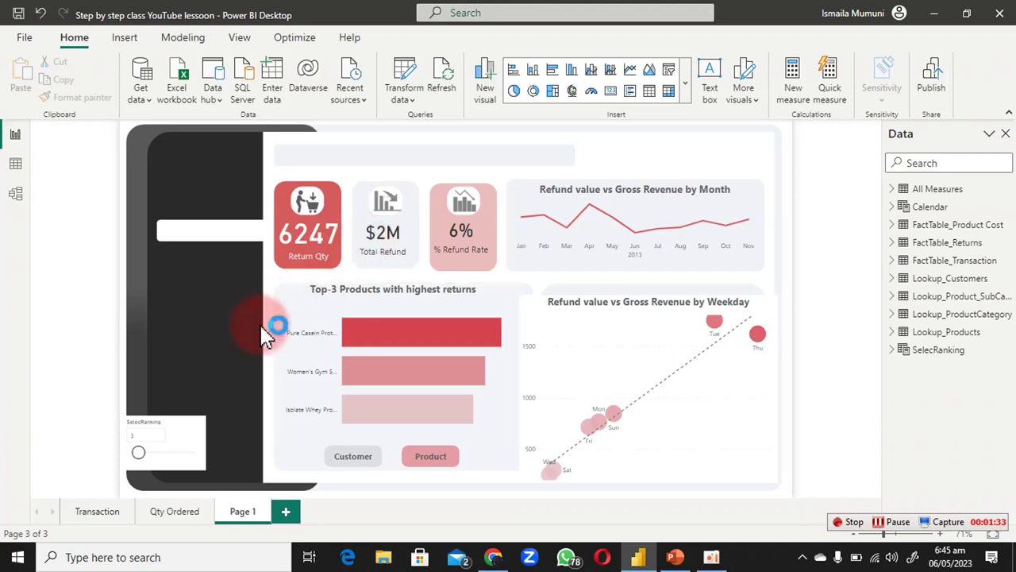
left_click(176, 513)
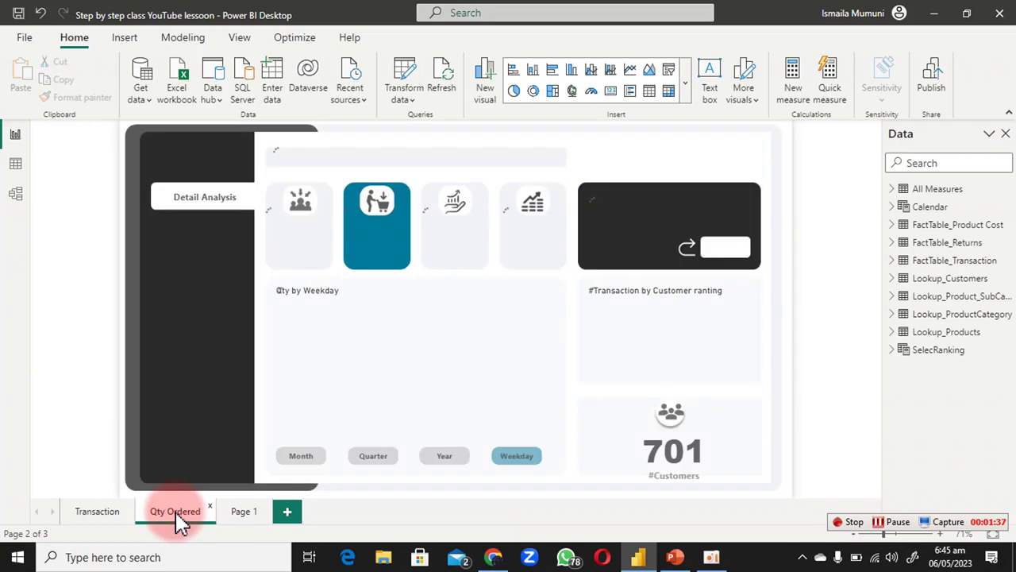
left_click(99, 513)
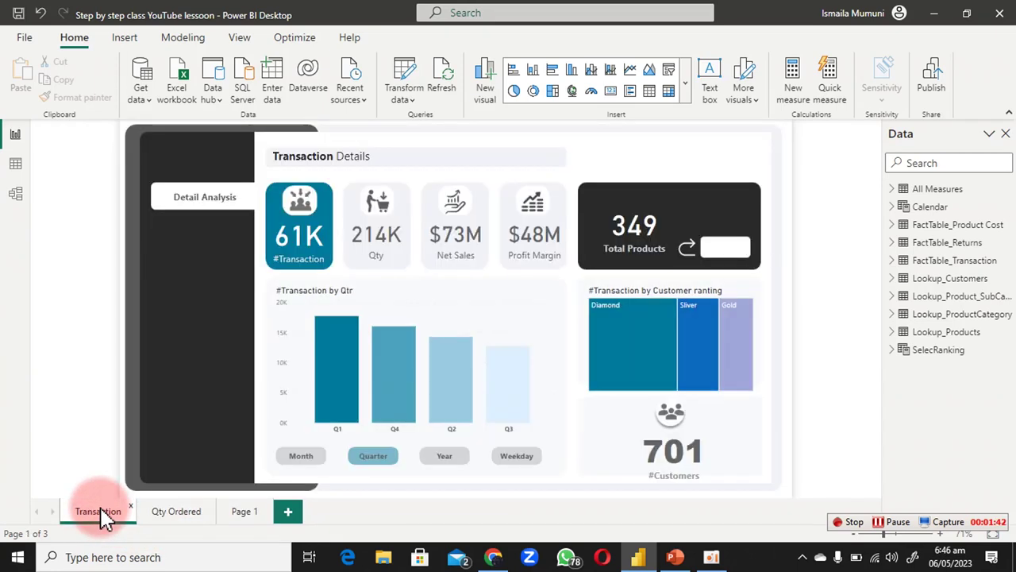
Step: Add a new blank page to the report
left_click(289, 512)
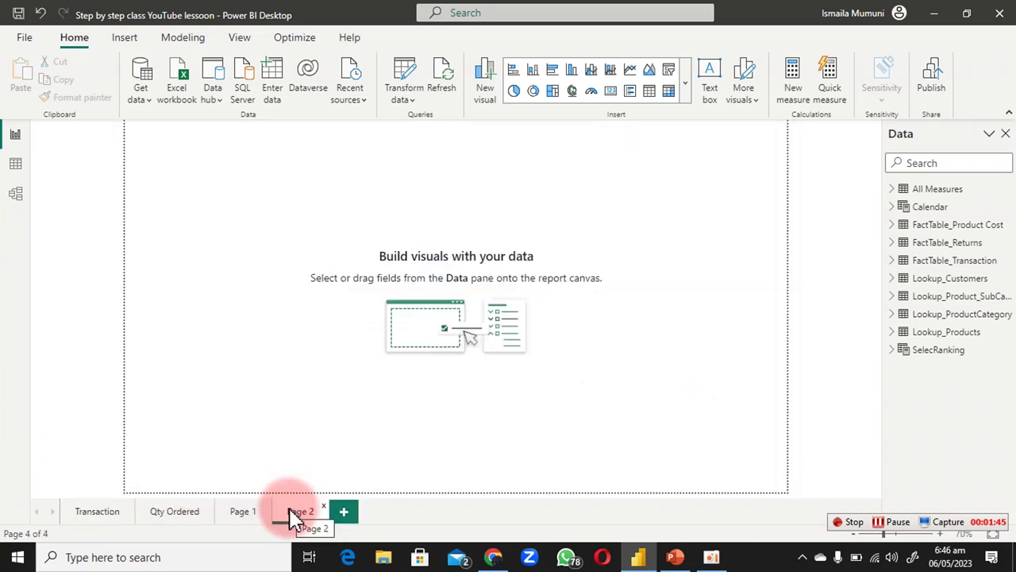
Step: Rename the new report page as Home
double_click(294, 514)
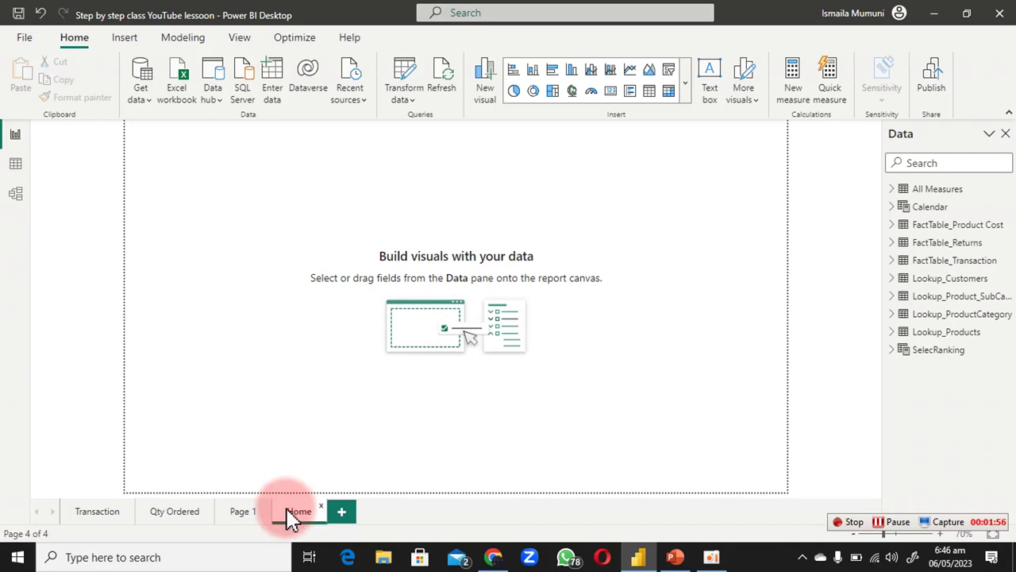
Step: Switch to PowerPoint and review the layouts in Editable themes.pptx as far as the black HPN slide
left_click(675, 557)
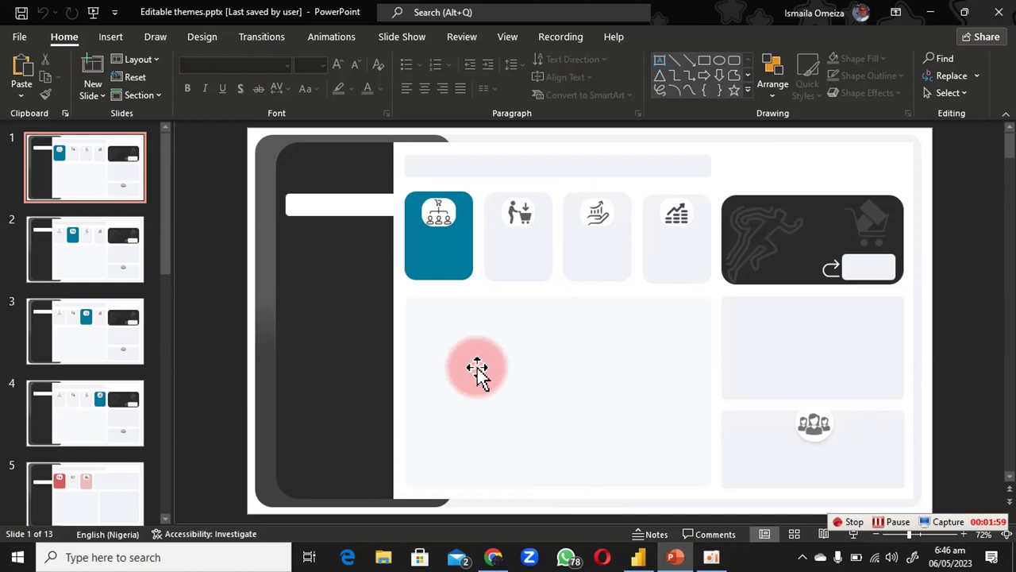
scroll(477, 366, "down", 2)
scroll(477, 367, "down", 2)
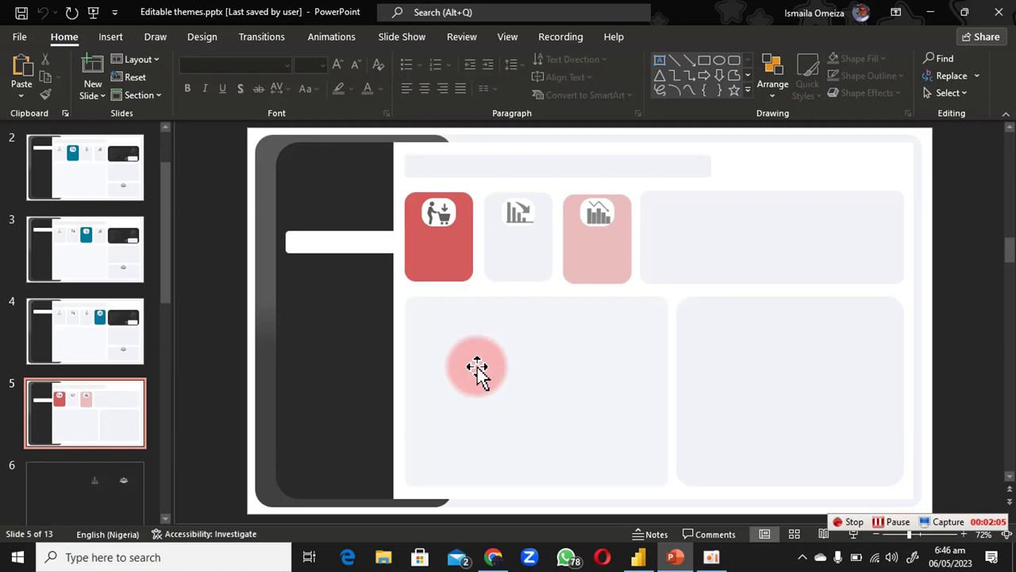
scroll(478, 368, "down", 3)
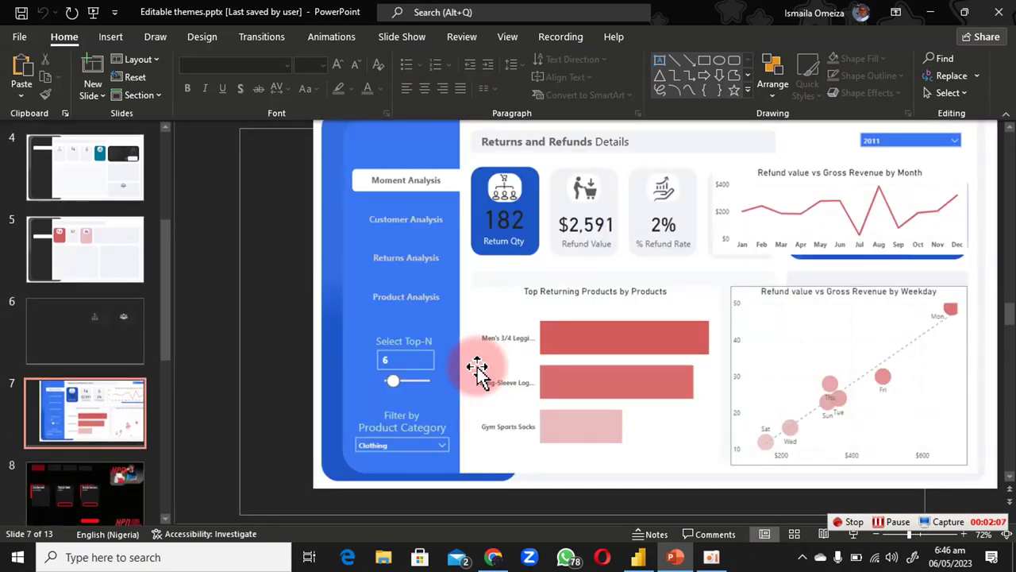
scroll(478, 367, "up", 1)
scroll(477, 368, "down", 1)
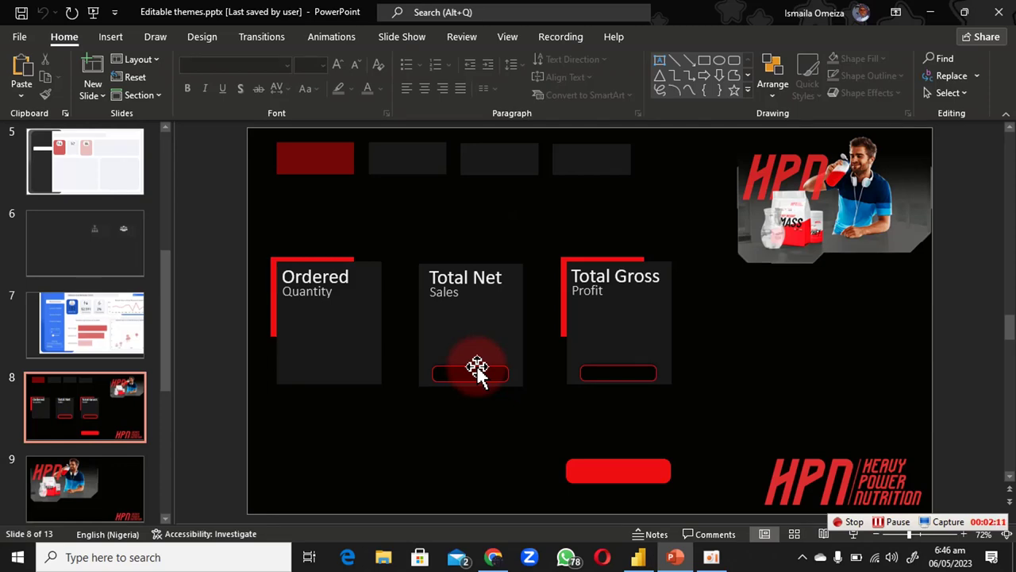
scroll(477, 367, "up", 7)
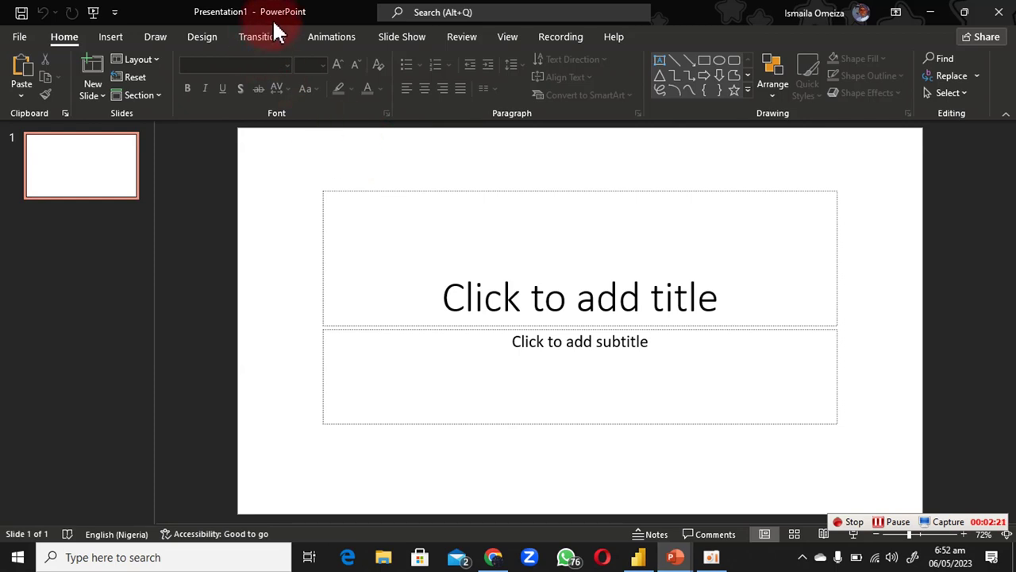
Step: Delete the title and subtitle placeholders from the blank presentation's slide and give it a solid black background
left_click_drag(264, 155, 907, 491)
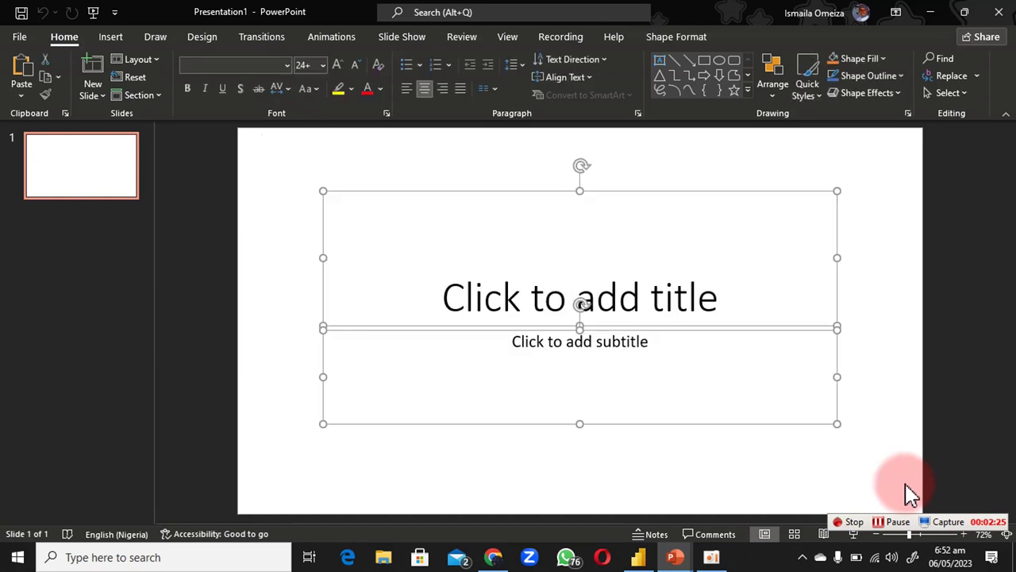
key("Delete")
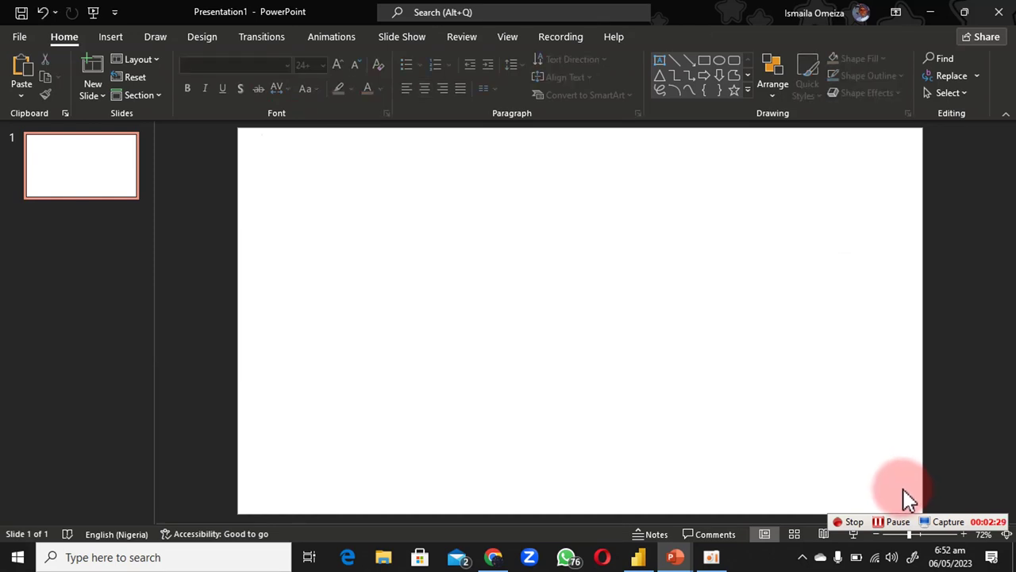
right_click(532, 212)
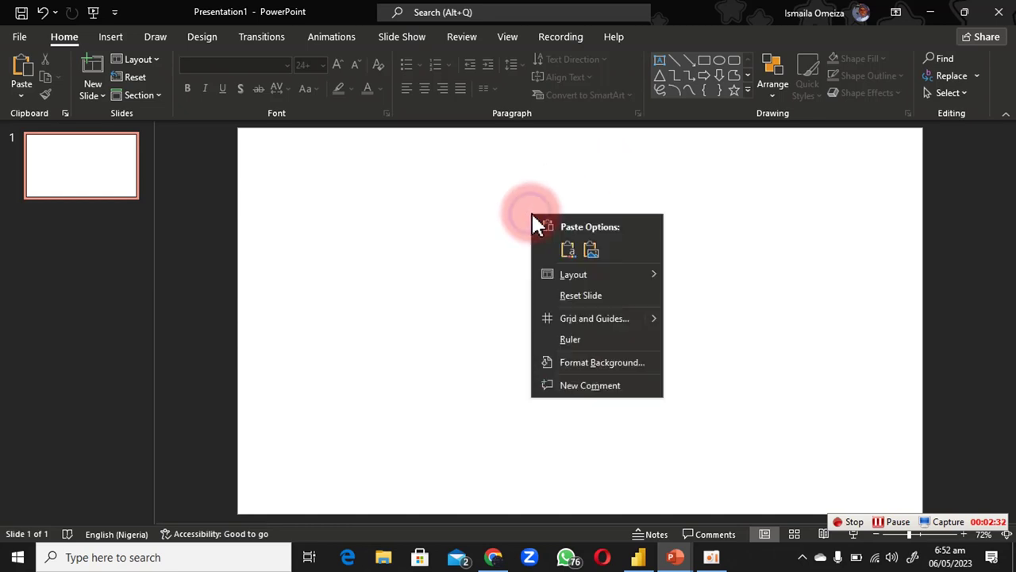
left_click(595, 367)
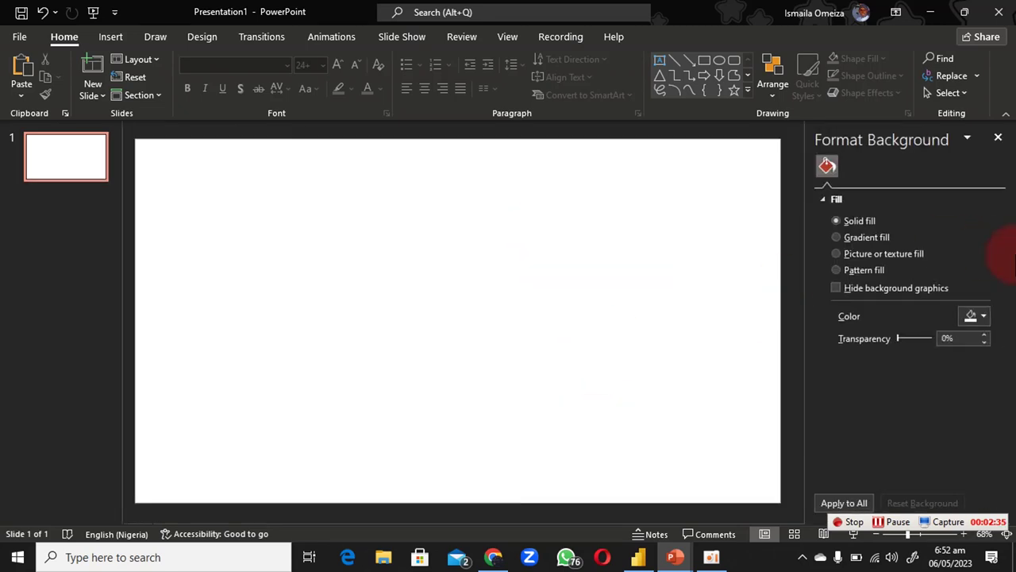
left_click(973, 316)
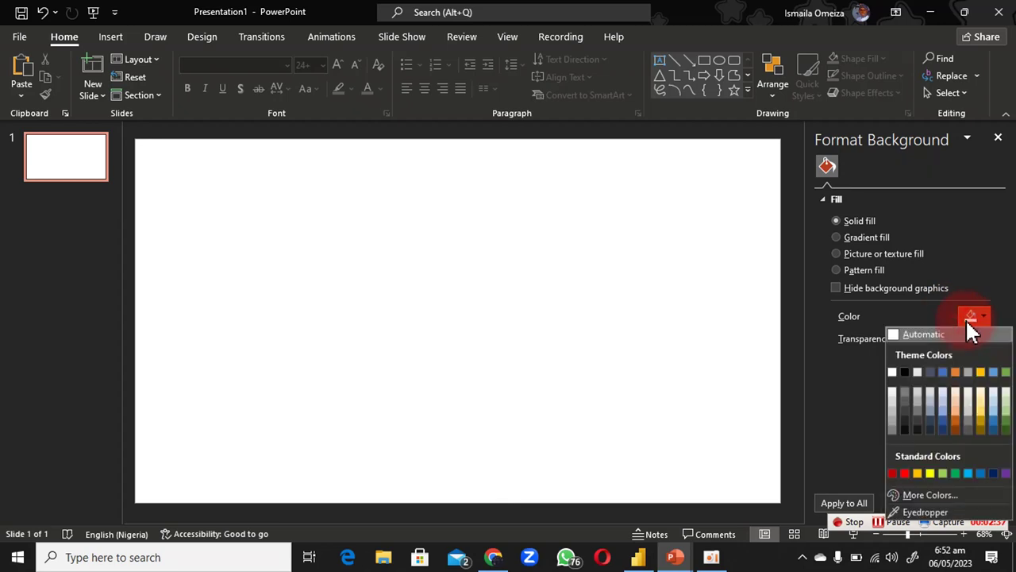
left_click(906, 372)
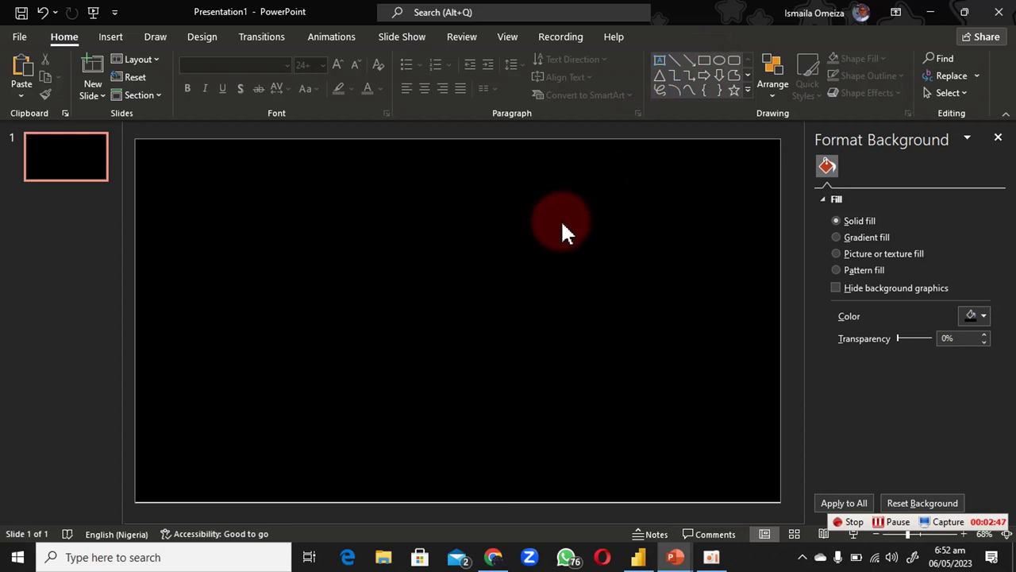
Step: Draw a rectangle about 4.8 cm high and 4.3 cm wide left of the slide's centre and fill it with #191919
left_click(704, 68)
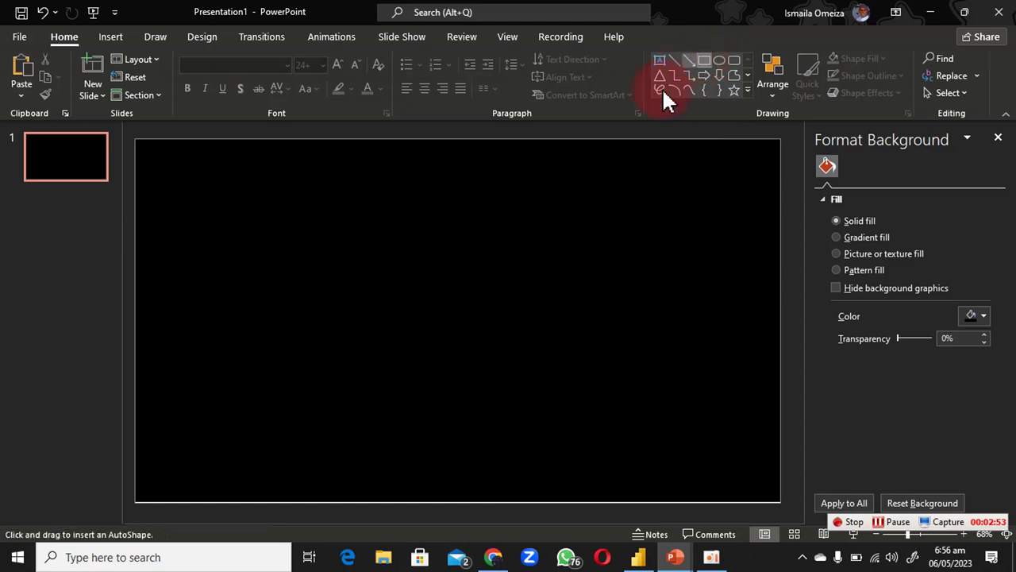
left_click_drag(292, 257, 374, 350)
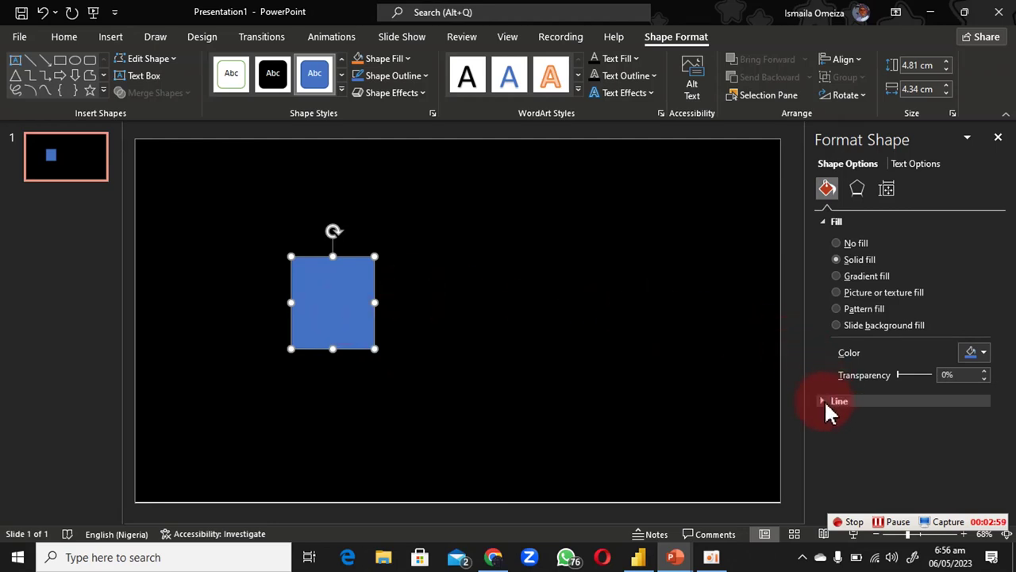
left_click(979, 359)
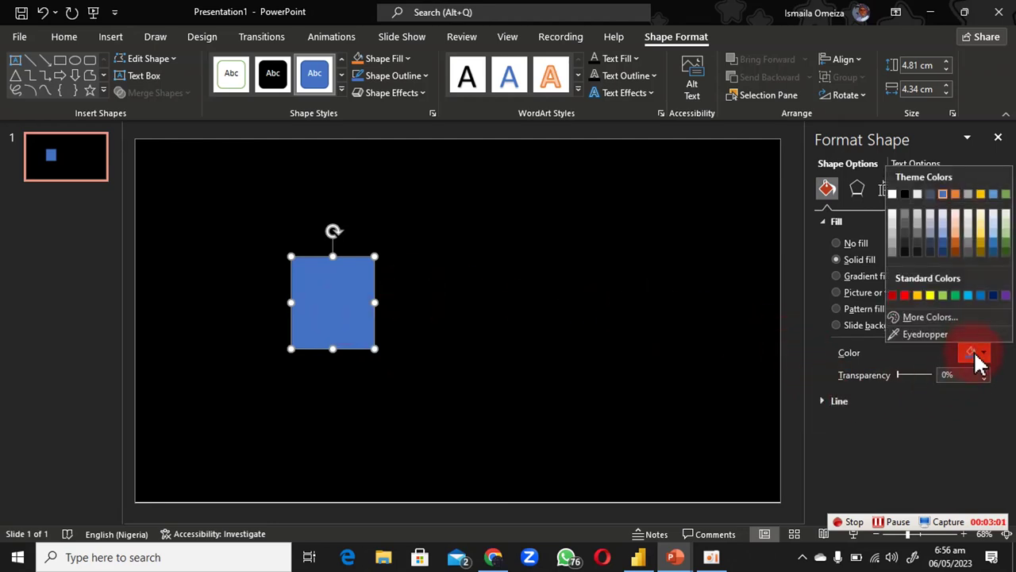
left_click(931, 317)
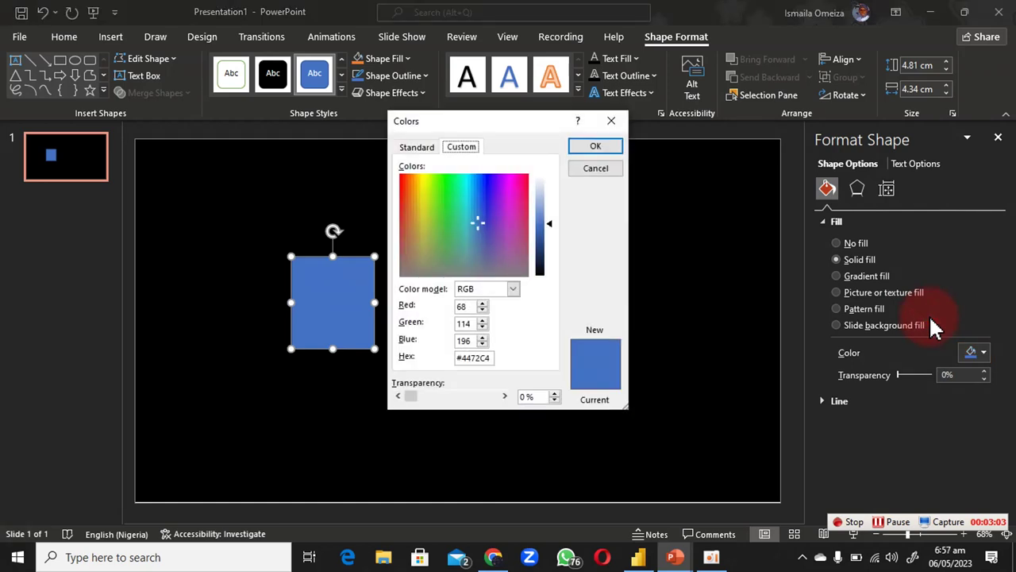
double_click(489, 359)
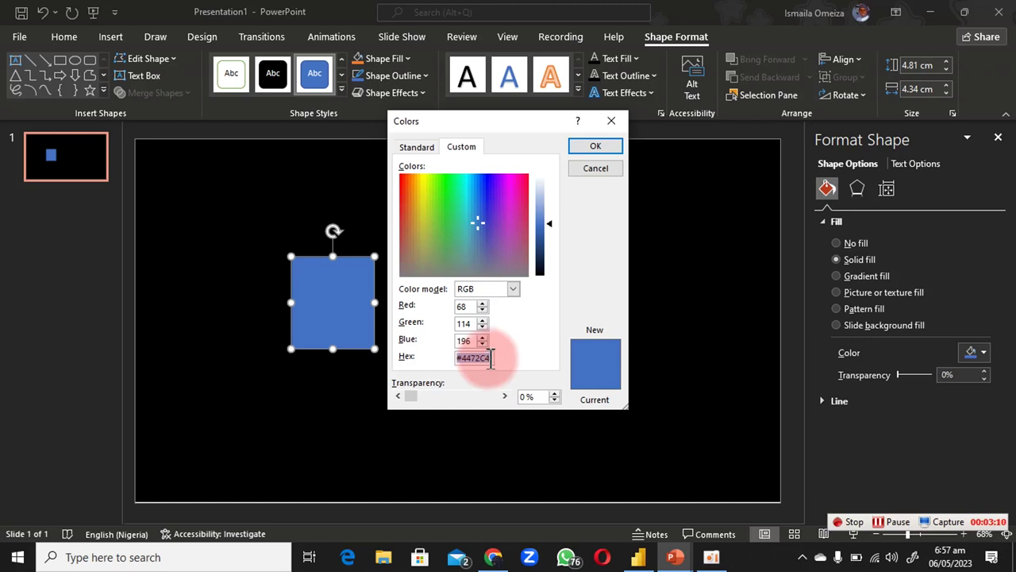
type("#191919")
left_click(595, 147)
left_click(436, 291)
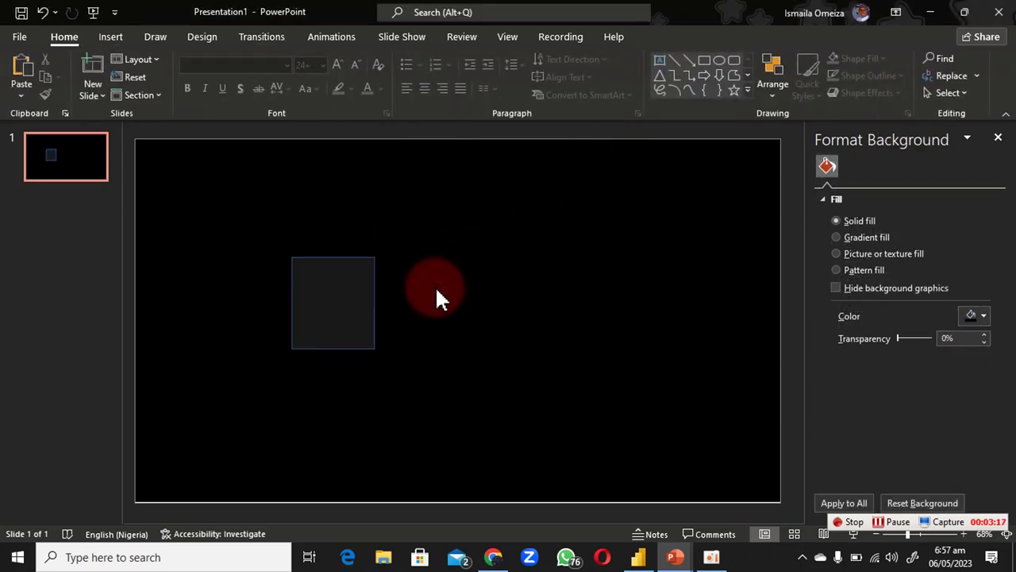
Step: Remove the outline from the dark grey rectangle
left_click(326, 314)
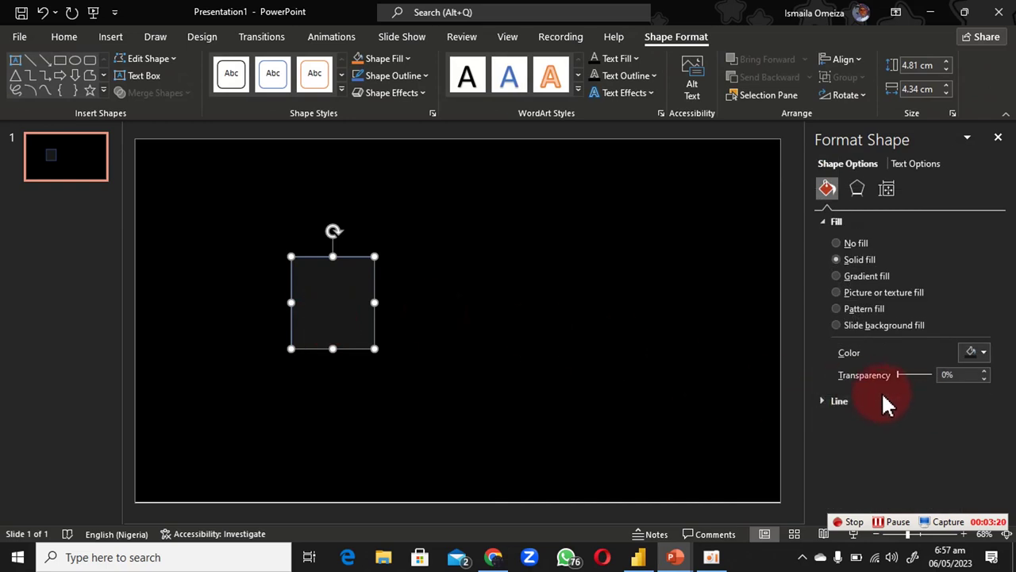
left_click(866, 401)
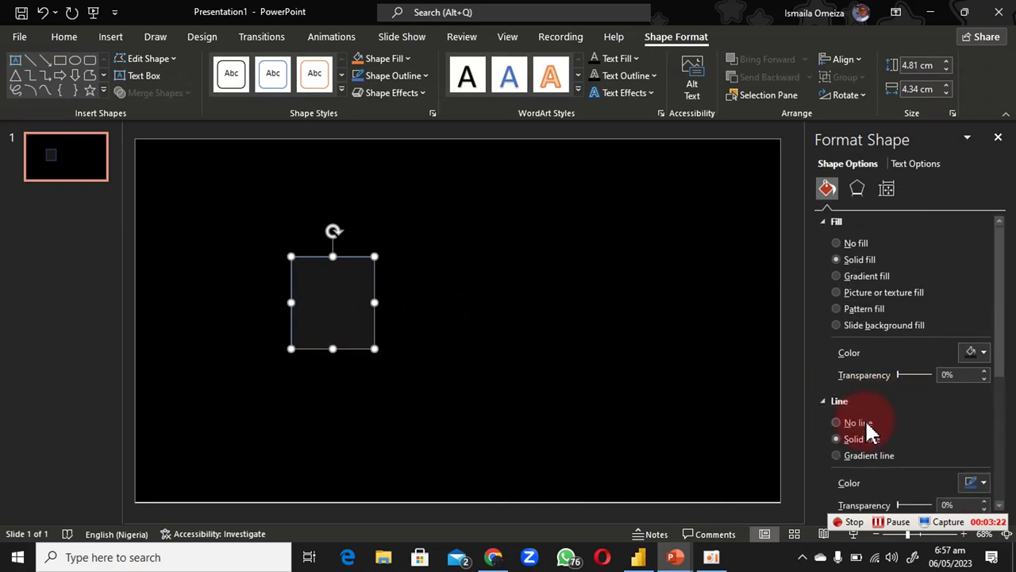
left_click(851, 421)
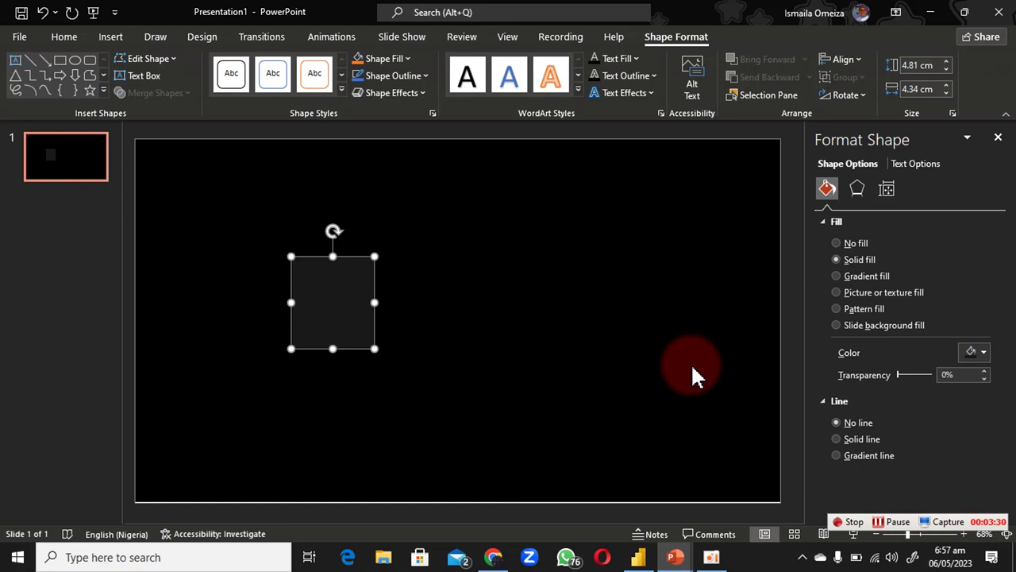
Step: Set the dark grey rectangle's height to about 6 cm
left_click(913, 65)
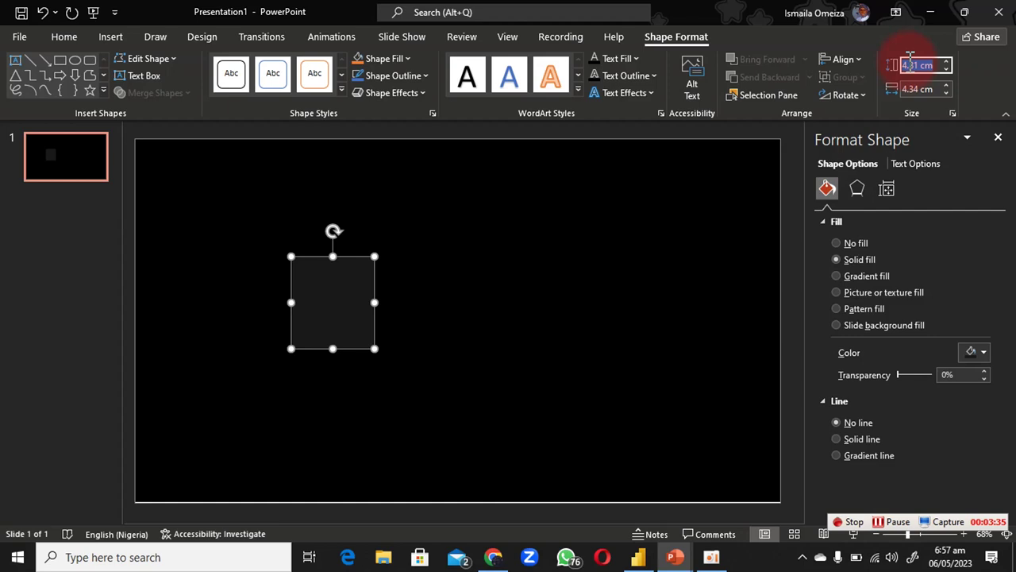
type("60")
key("BackSpace")
type(".")
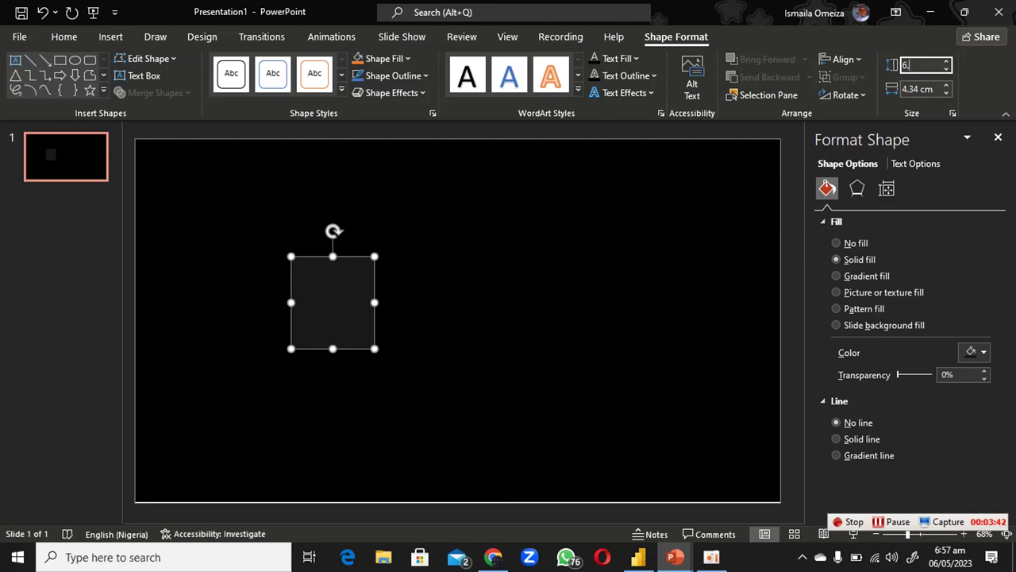
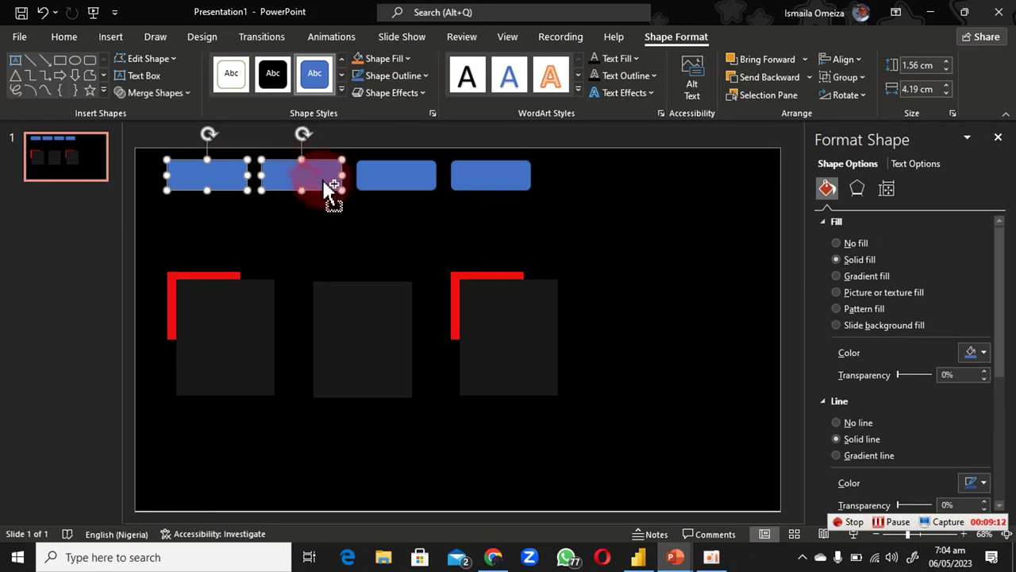
Step: Remove the outlines from all four blue rounded rectangles along the slide's upper edge
left_click(467, 189, "shift")
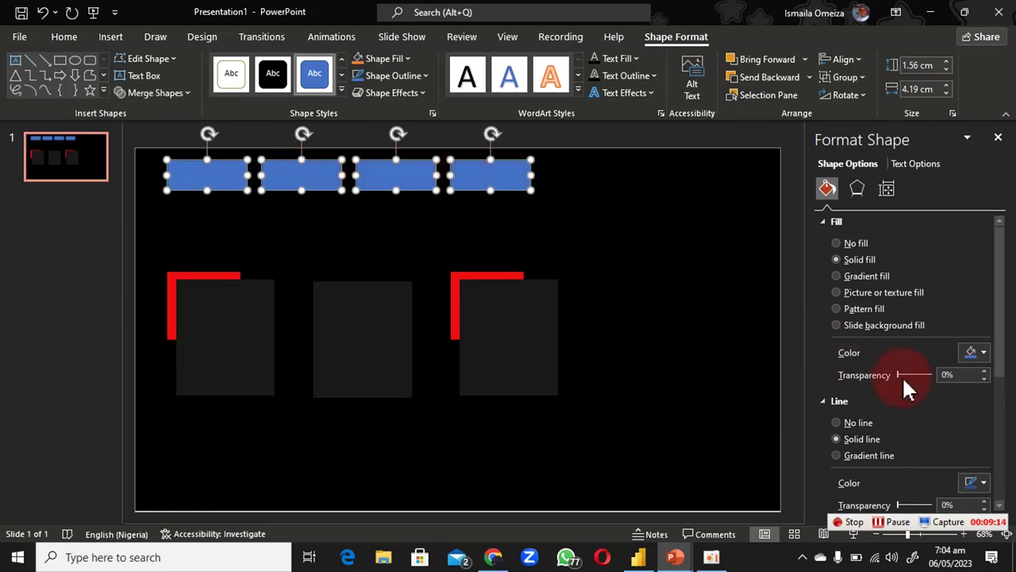
left_click(848, 421)
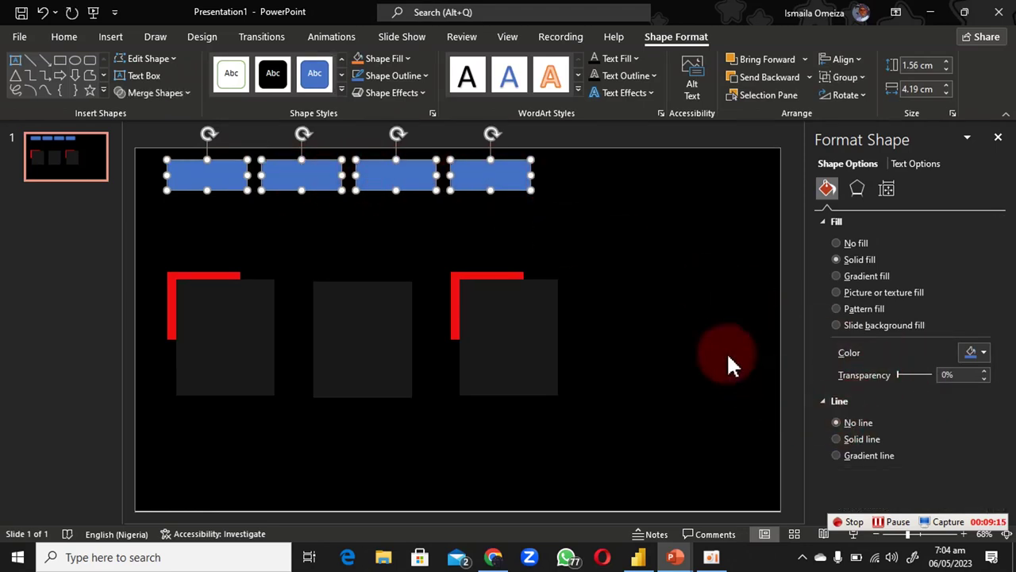
left_click(682, 306)
Step: Fill the first rounded rectangle in the upper row with the recently used red at 40% transparency
left_click(182, 169)
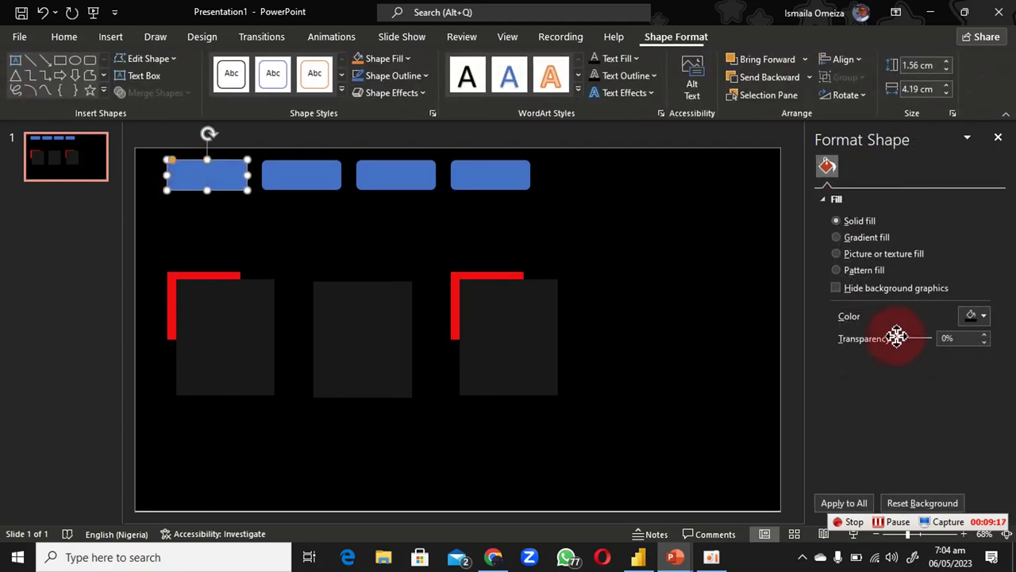
left_click(977, 357)
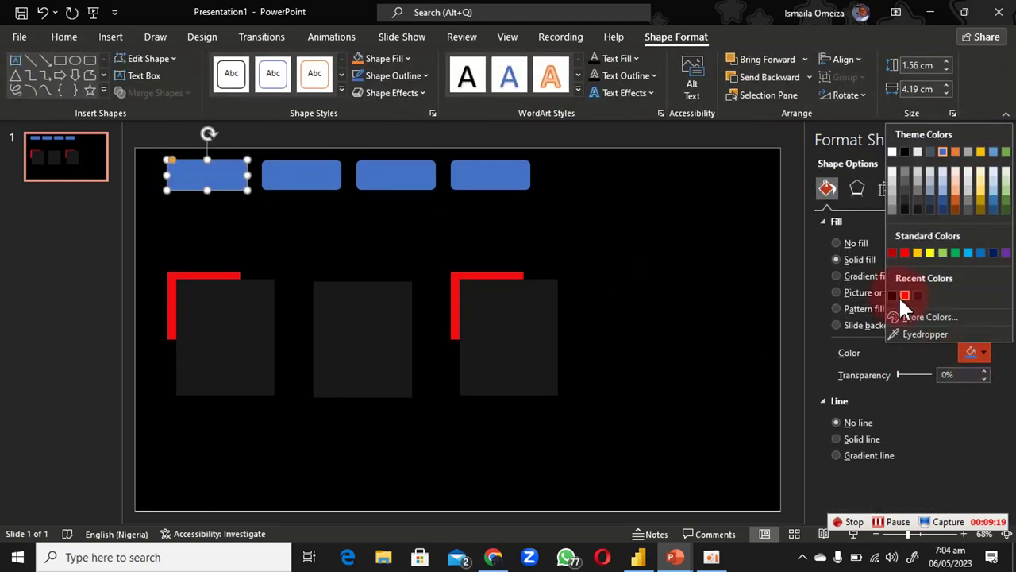
left_click(905, 295)
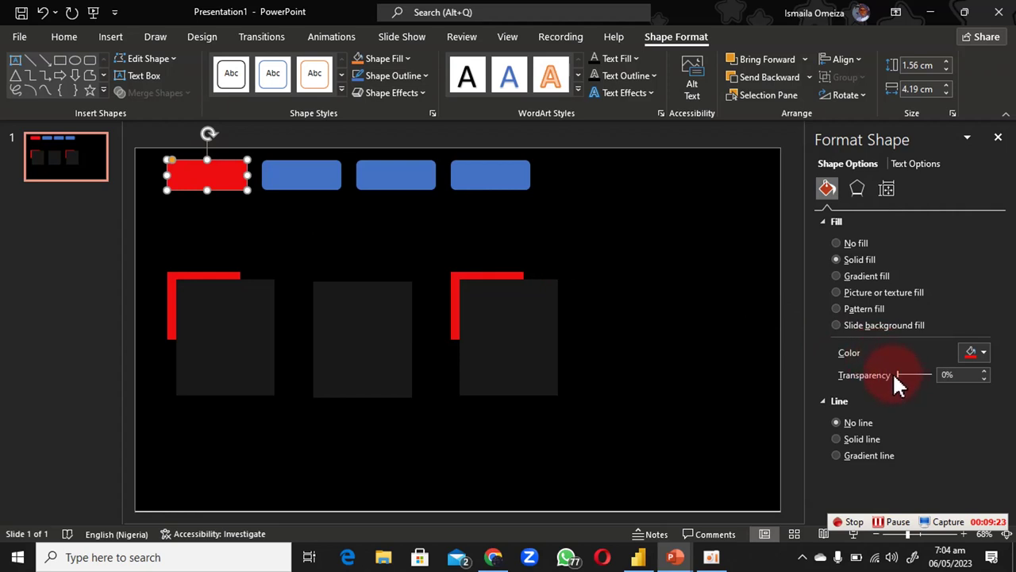
left_click_drag(904, 370, 909, 370)
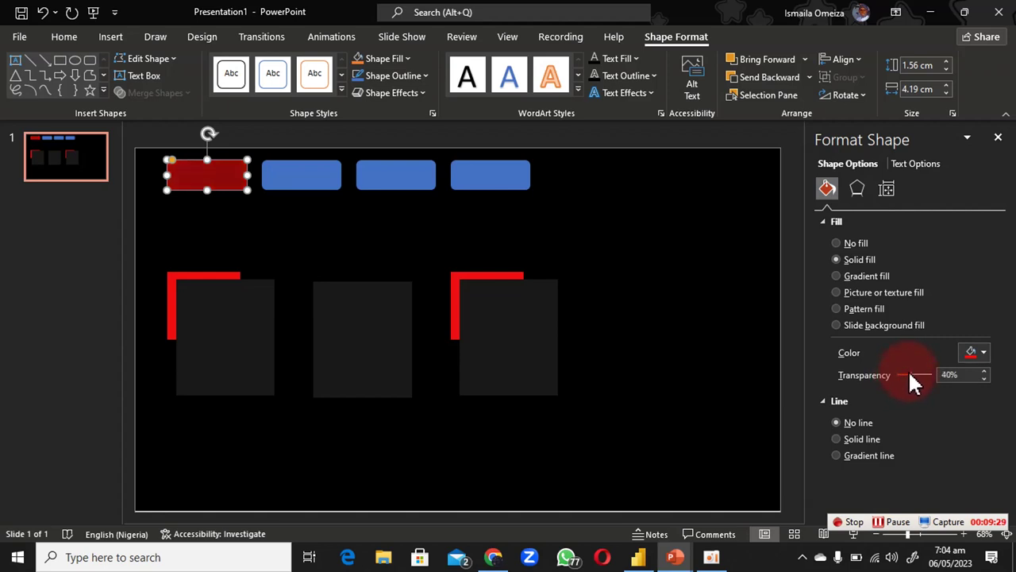
Step: Fill the middle dark card with the blue sampled by Eyedropper from the second rounded rectangle in the upper row
left_click(309, 176)
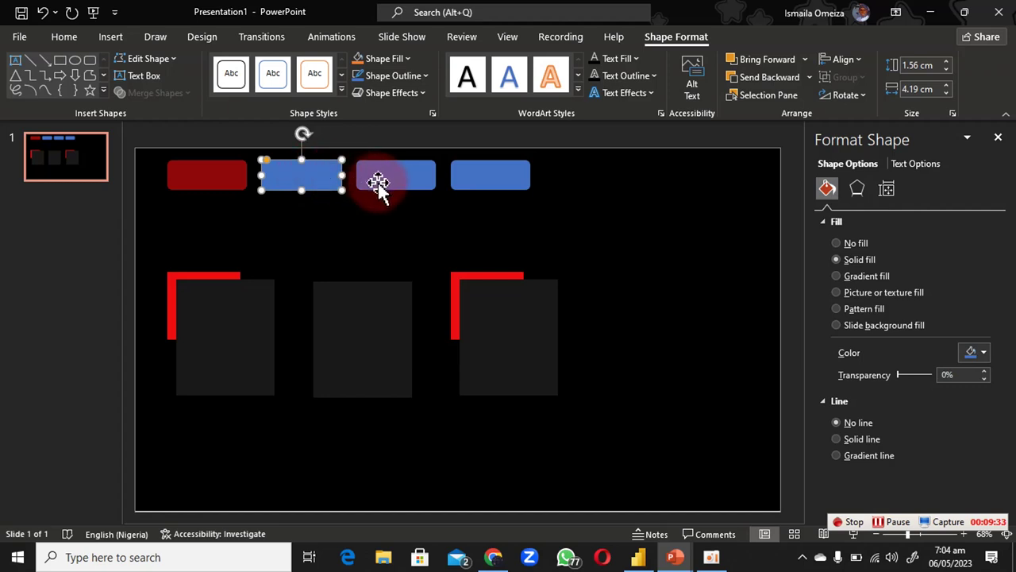
left_click(367, 312)
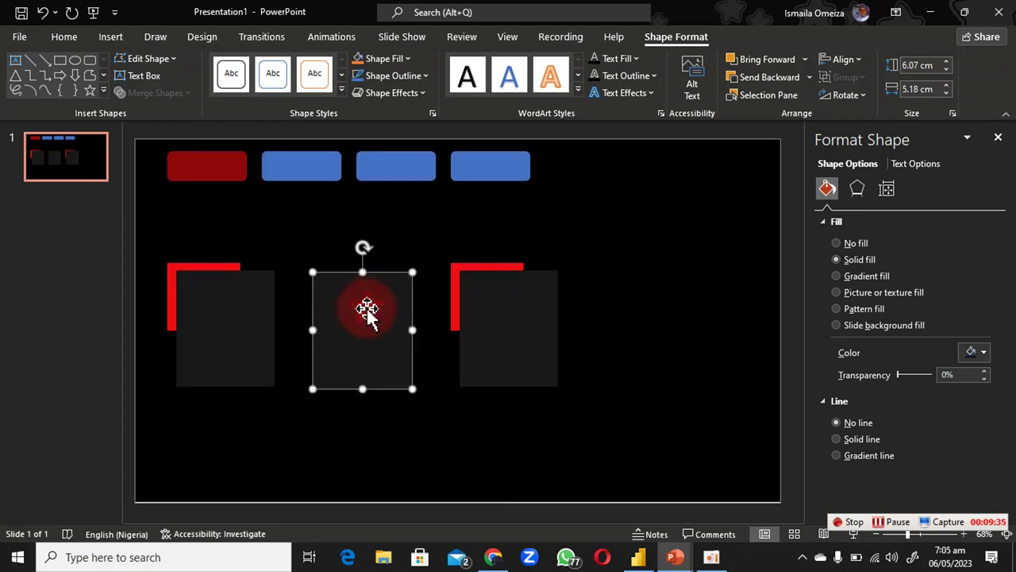
left_click(986, 354)
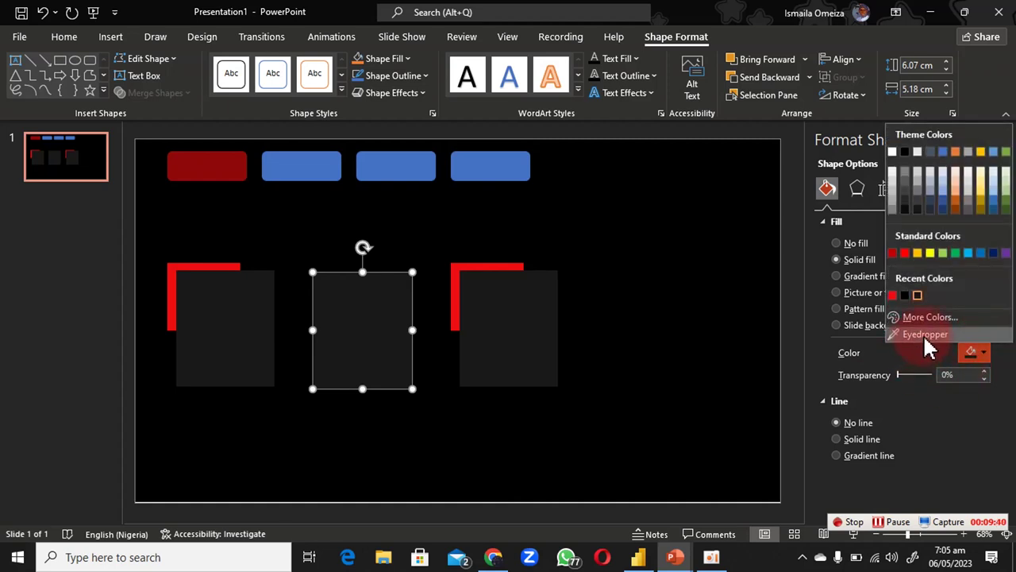
left_click(926, 335)
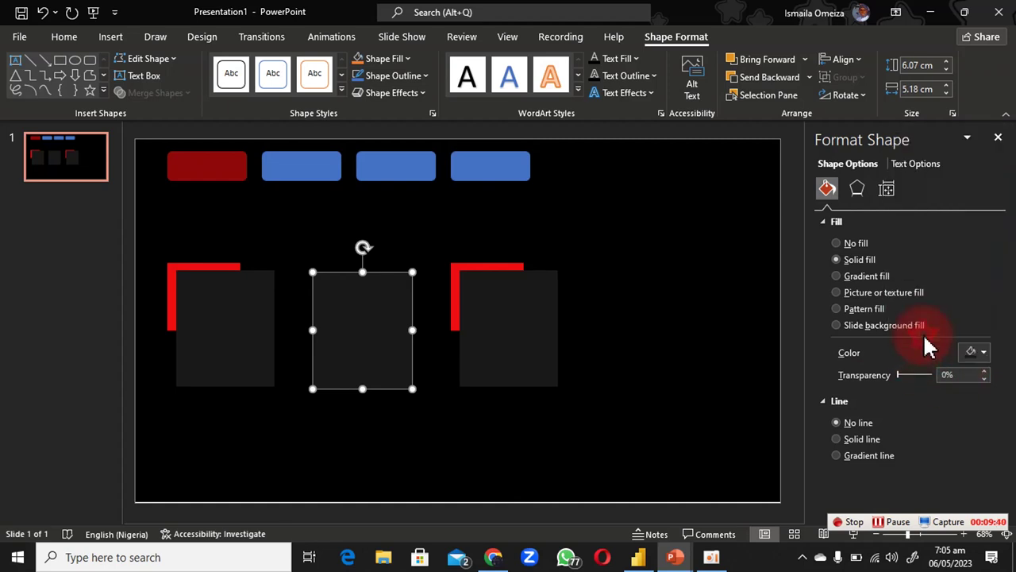
left_click(292, 159)
left_click(294, 163)
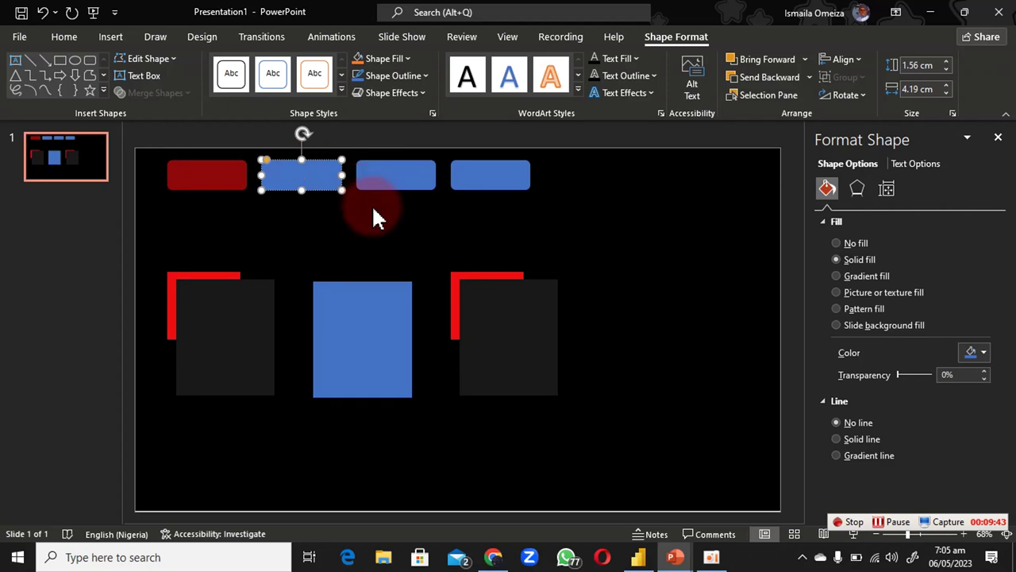
Step: Undo the blue fill on the middle card and copy that card's dark grey formatting onto the three blue rounded rectangles with Format Painter
key("ctrl+z")
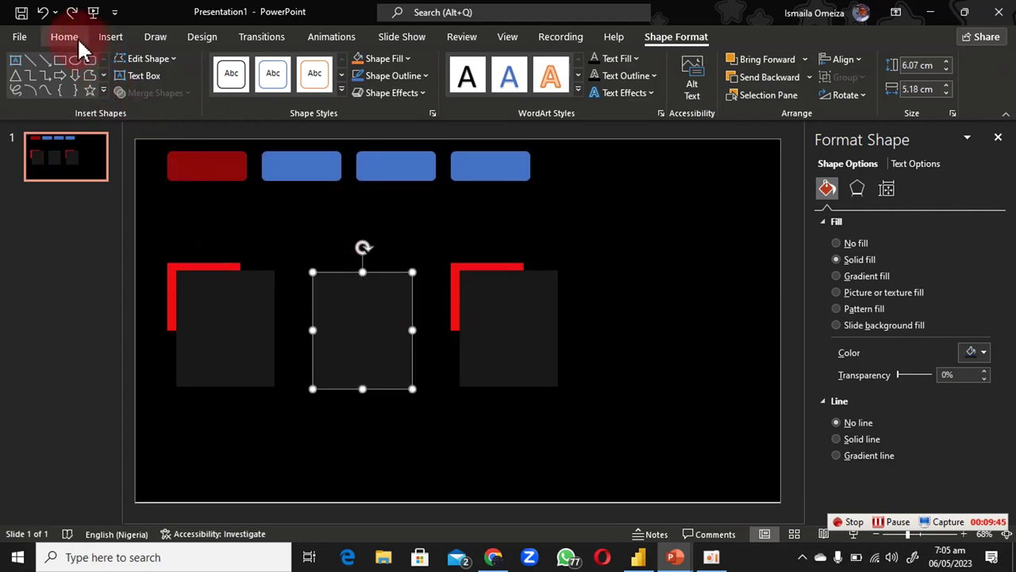
left_click(62, 38)
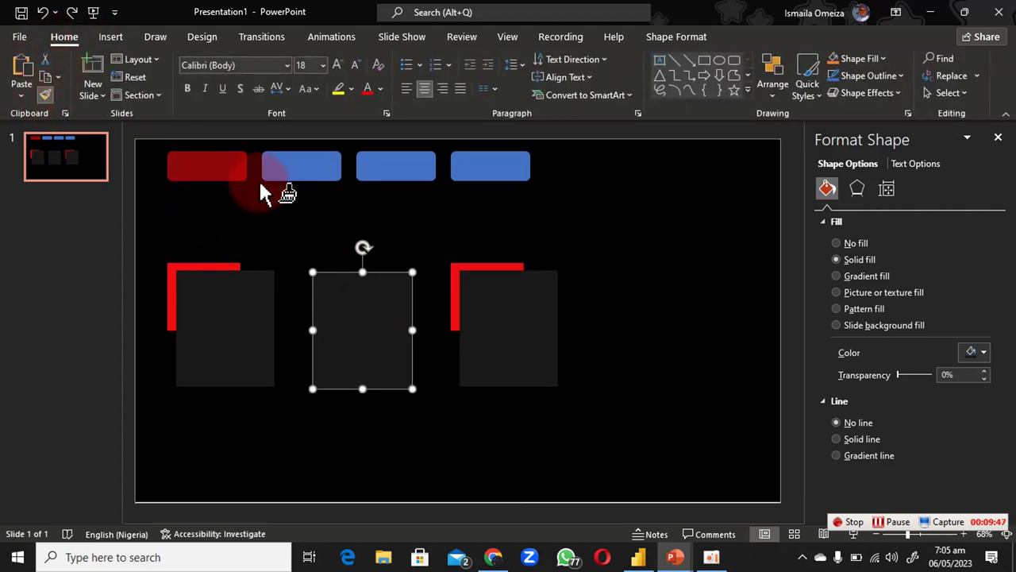
left_click(300, 184)
left_click(389, 183)
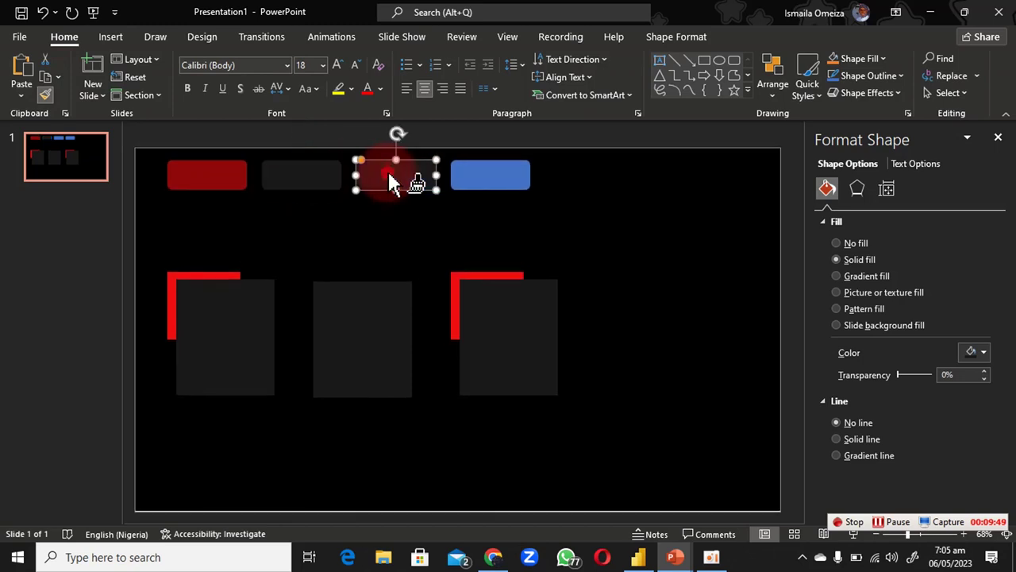
left_click(460, 185)
left_click(550, 227)
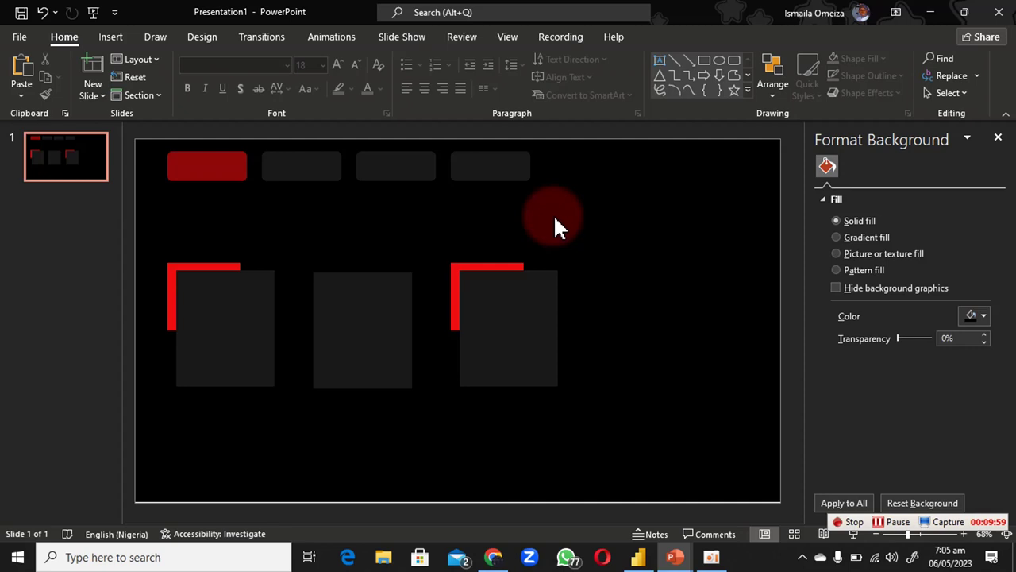
Step: Place a copy of the red rounded rectangle below the third dark card, match its width to the card and set its transparency to 10%
left_click(222, 164)
left_click_drag(231, 175, 520, 442)
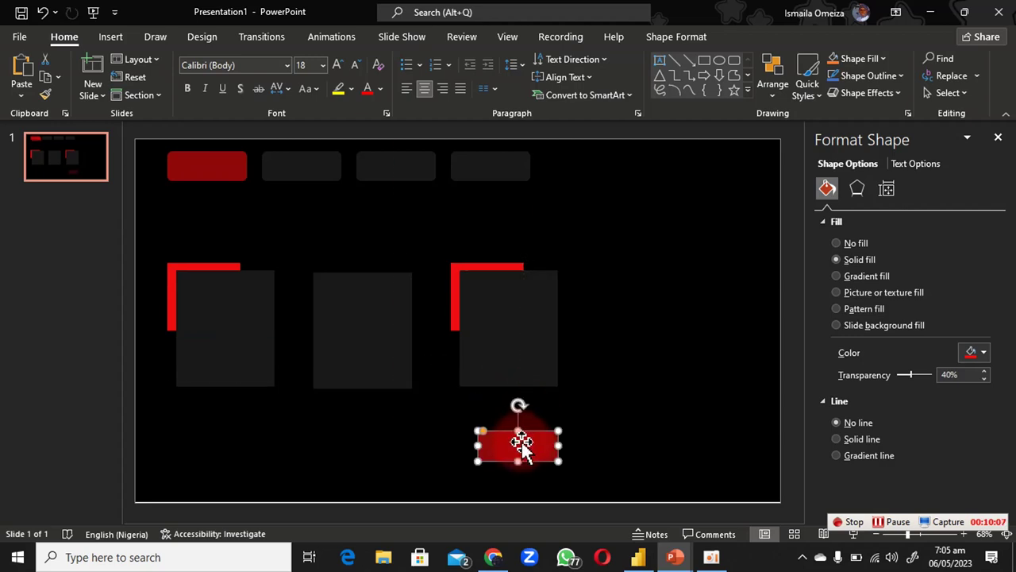
left_click_drag(519, 445, 465, 458)
left_click_drag(906, 377, 904, 381)
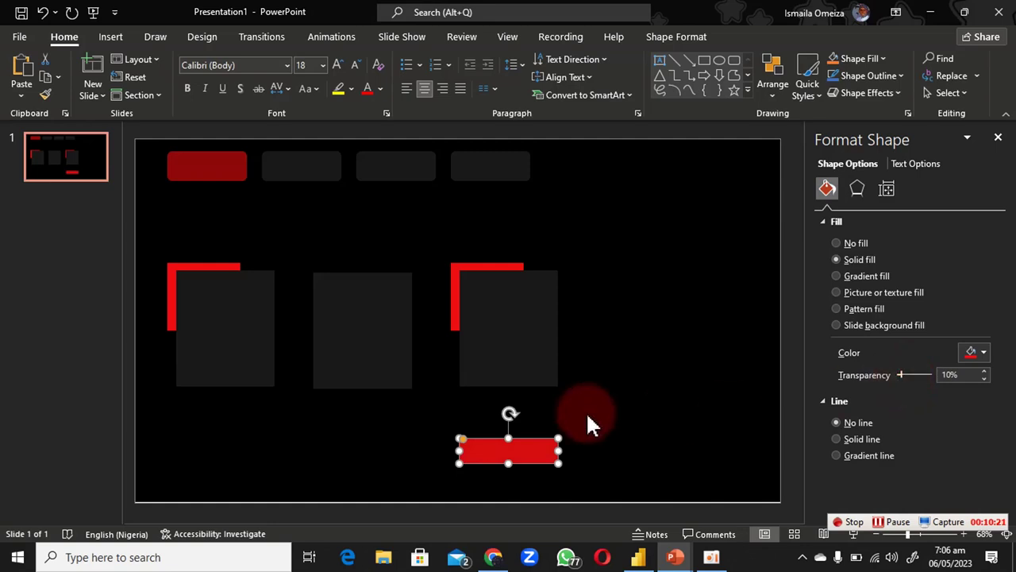
left_click(610, 284)
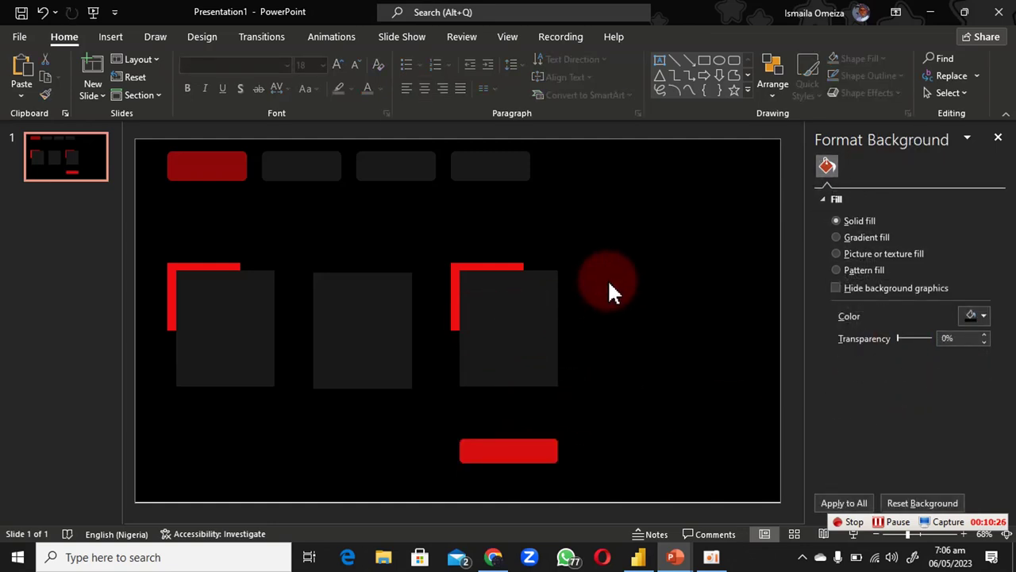
Step: Insert the pictures hpn_shake_drinking2 and logo_hpn from the Icons folder on this device
left_click(111, 38)
left_click(106, 95)
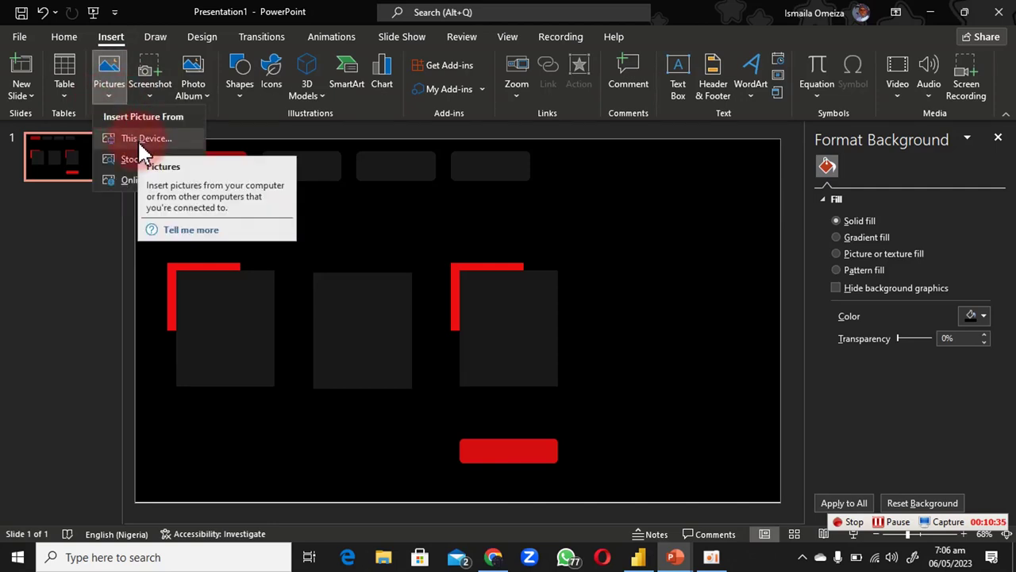
left_click(140, 142)
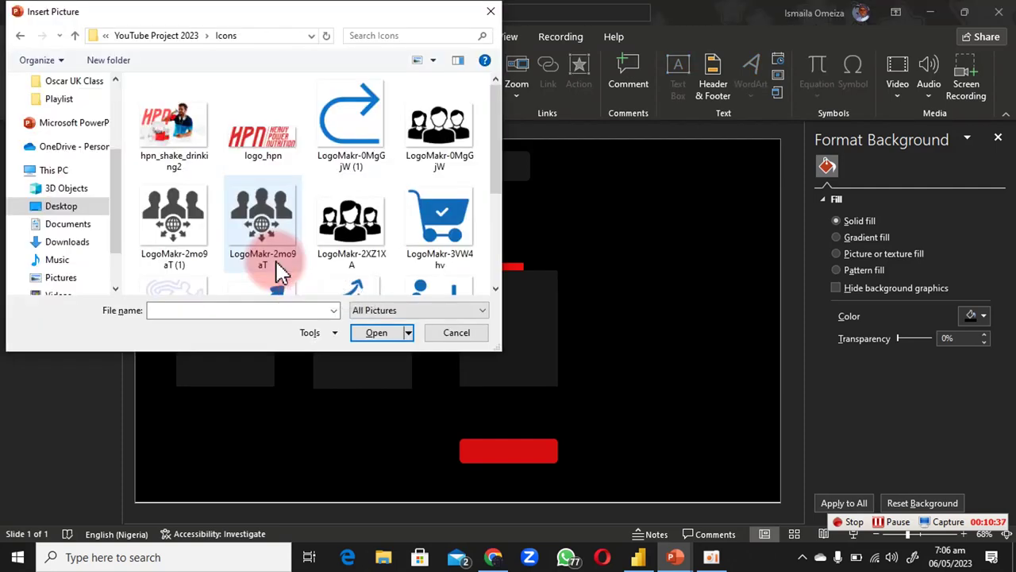
left_click(166, 153)
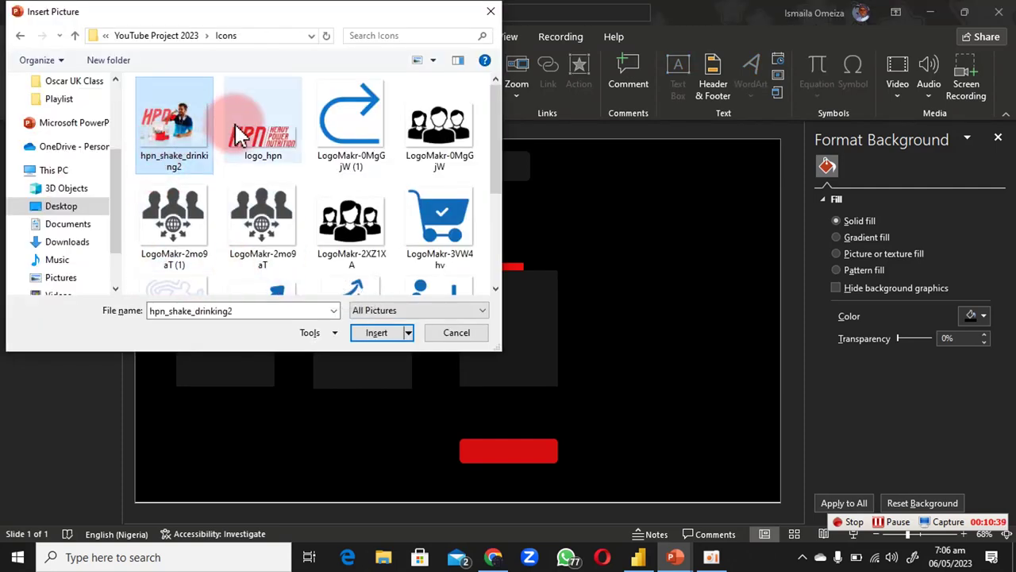
left_click(242, 151, "ctrl")
left_click(375, 335)
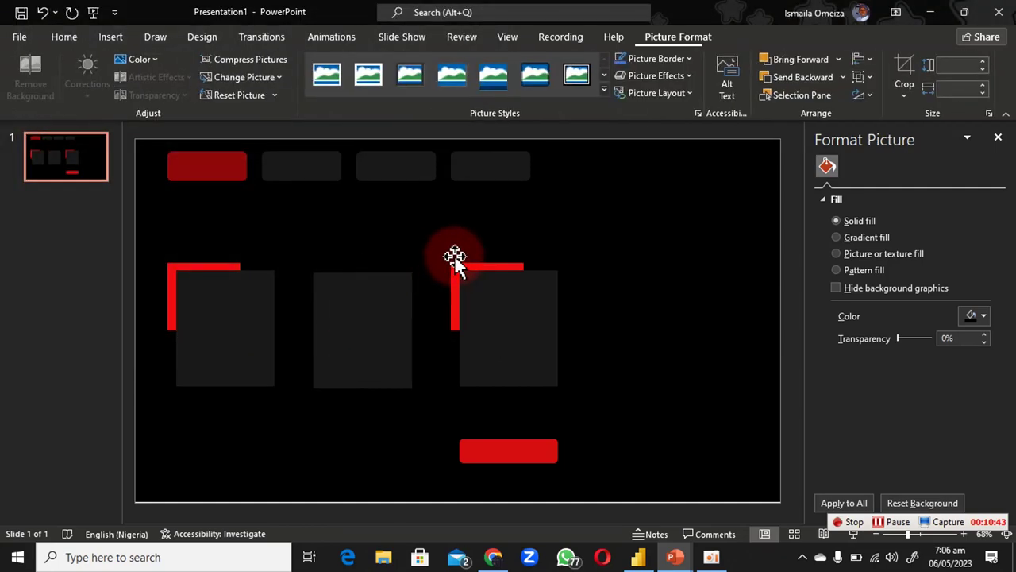
Step: Shrink the picture of the man drinking to about 5.5 by 8.5 cm and place it in the slide's upper-right corner
left_click(699, 250)
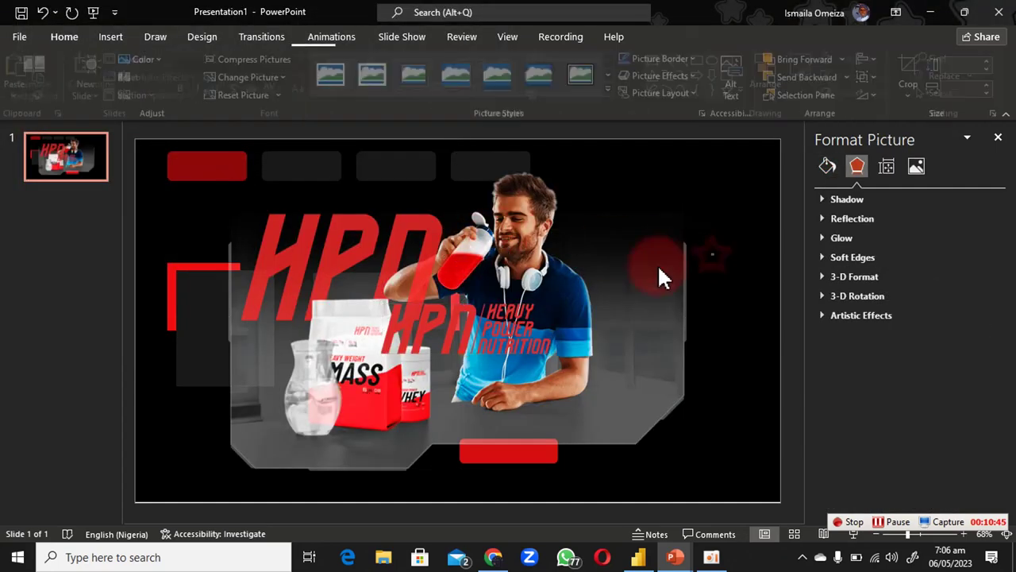
left_click_drag(228, 171, 563, 363)
left_click_drag(586, 408, 665, 194)
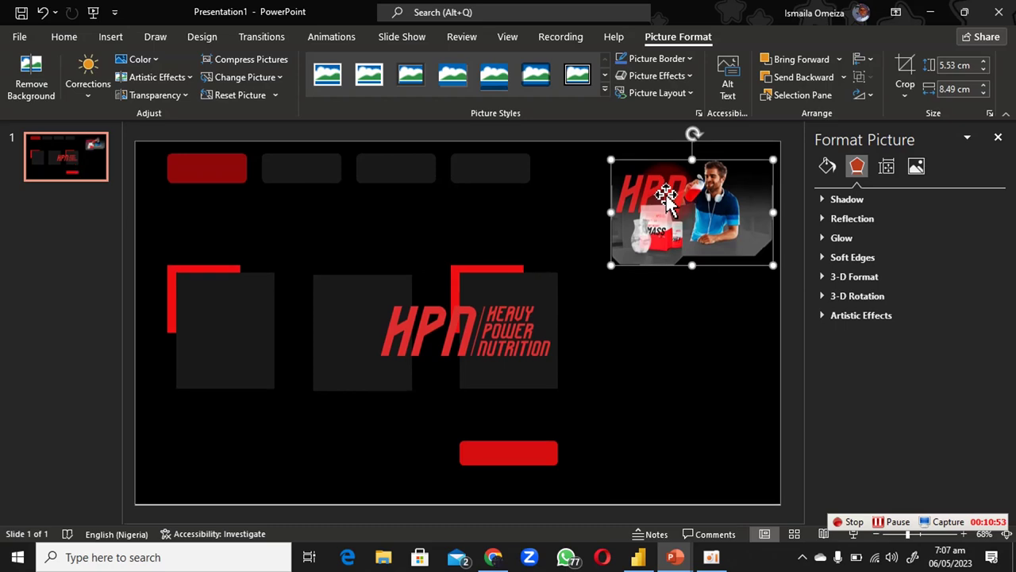
Step: Switch to Chrome, search Google for "hpn" and show the image results
left_click(491, 556)
left_click(665, 36)
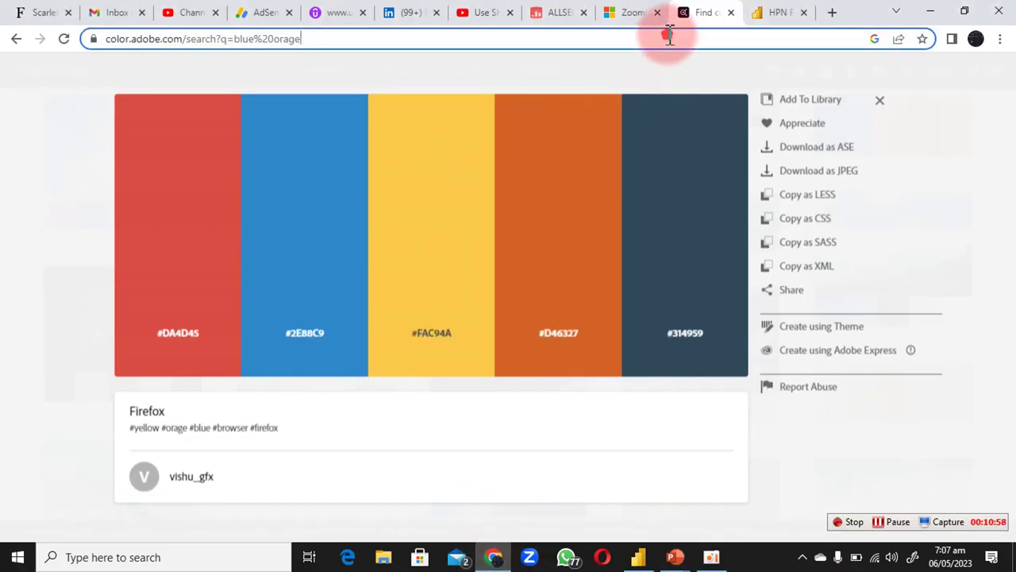
key("BackSpace")
type("hpn")
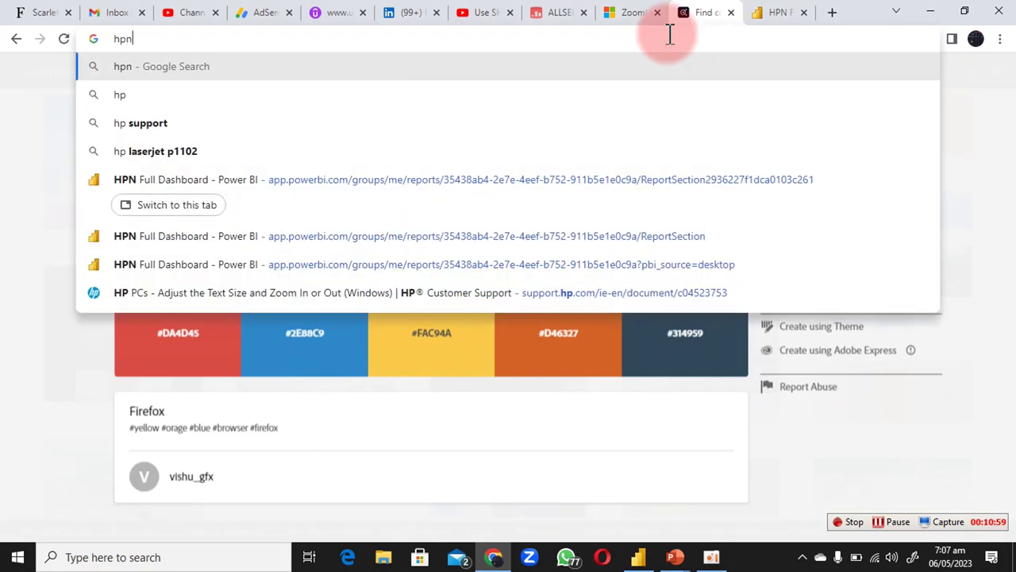
key("Return")
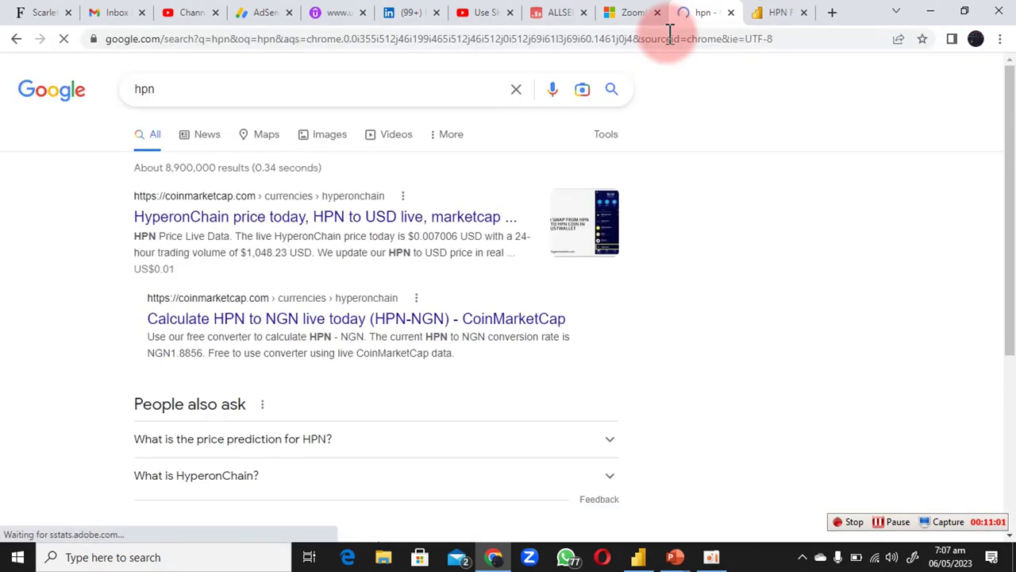
left_click(208, 147)
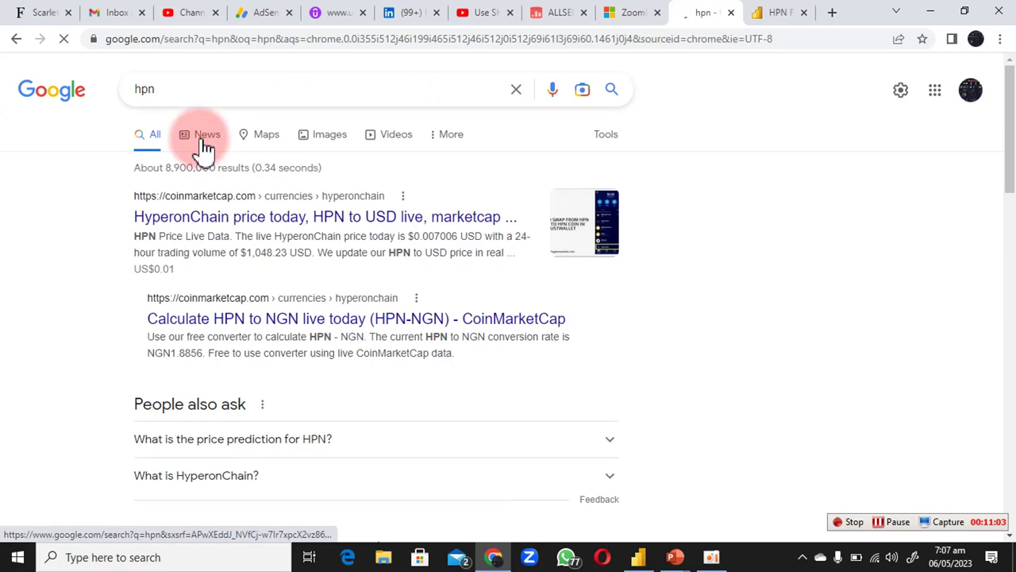
left_click(268, 147)
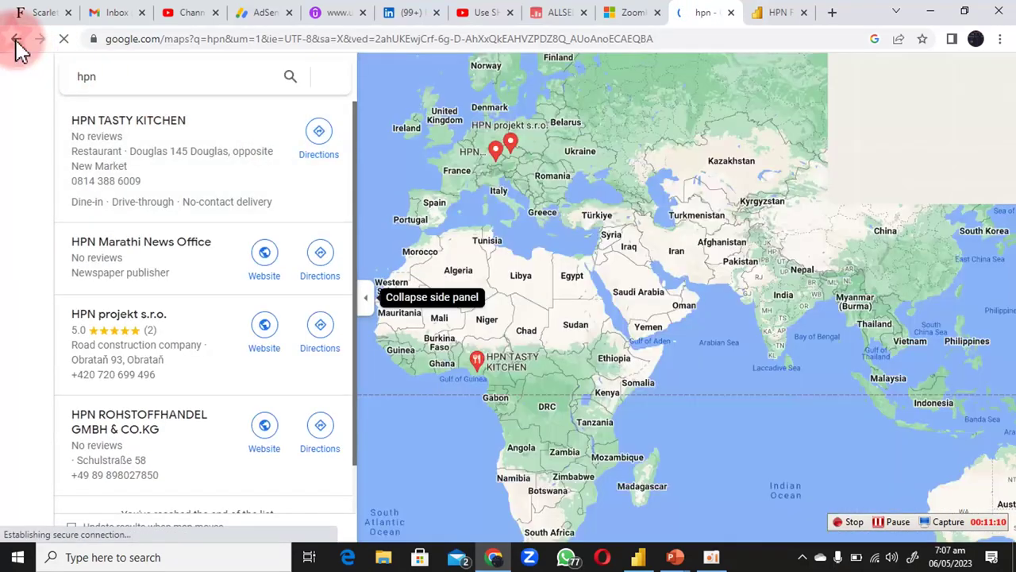
left_click(17, 42)
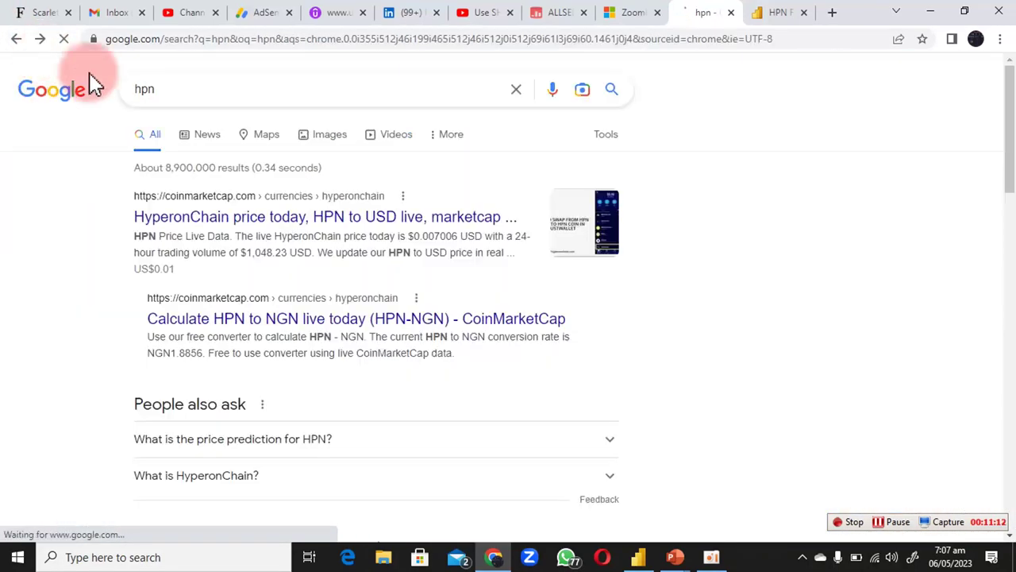
left_click(317, 142)
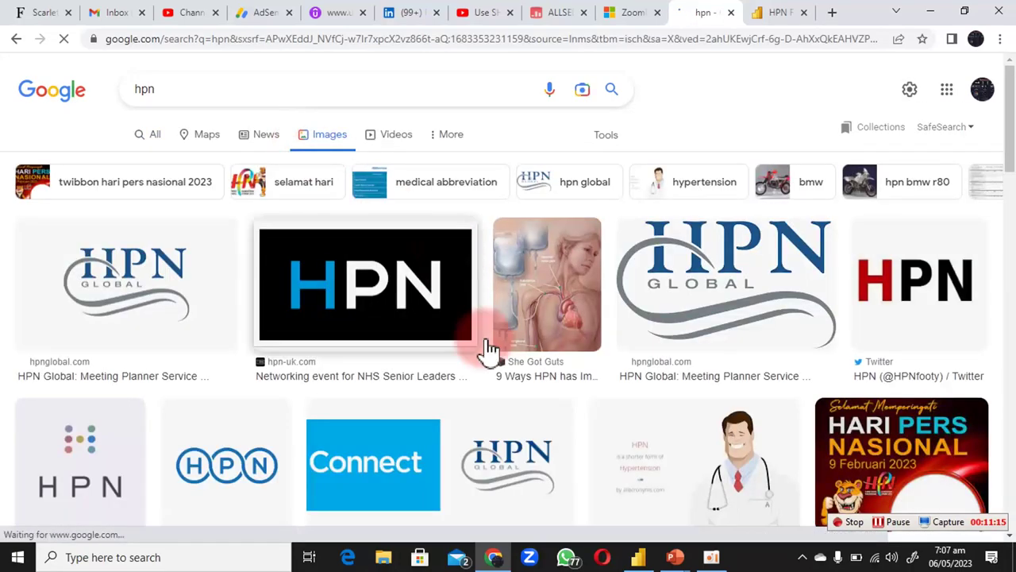
Step: Browse the hpn image results and preview the "HPN – Turn your pain into Power!" picture from heavypowernutrition.com
scroll(488, 352, "down", 5)
scroll(502, 369, "down", 5)
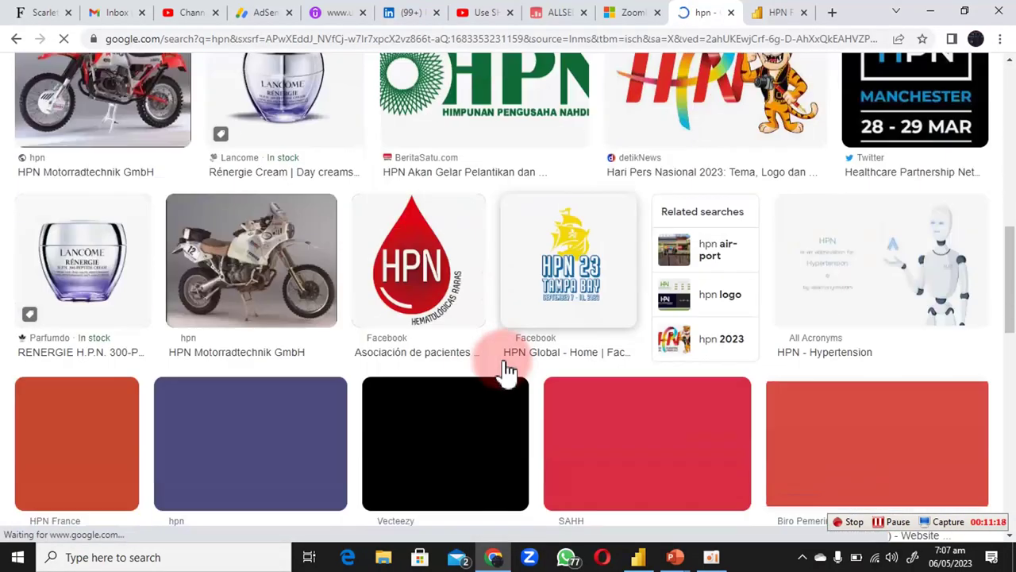
scroll(505, 372, "down", 5)
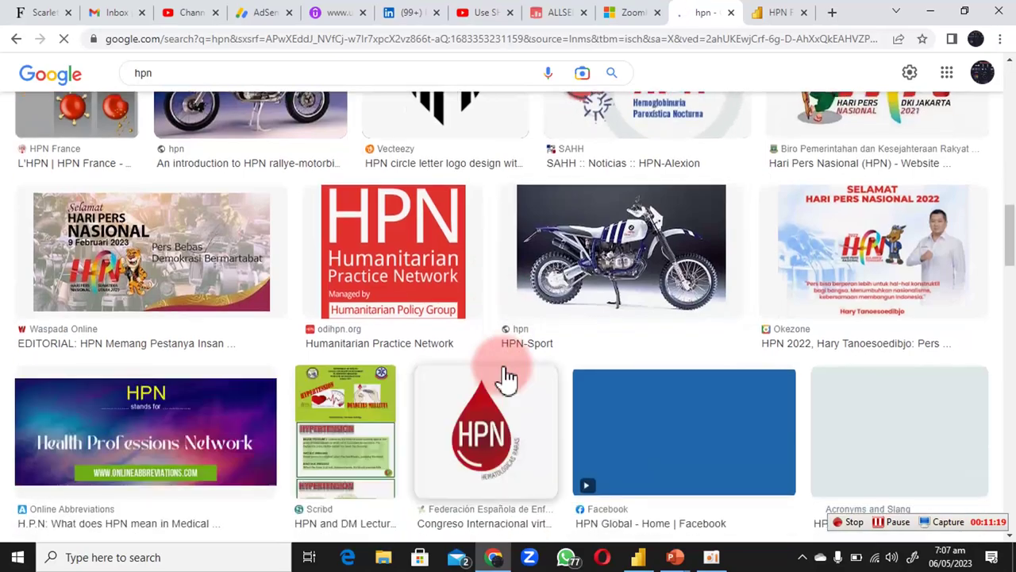
scroll(505, 378, "down", 10)
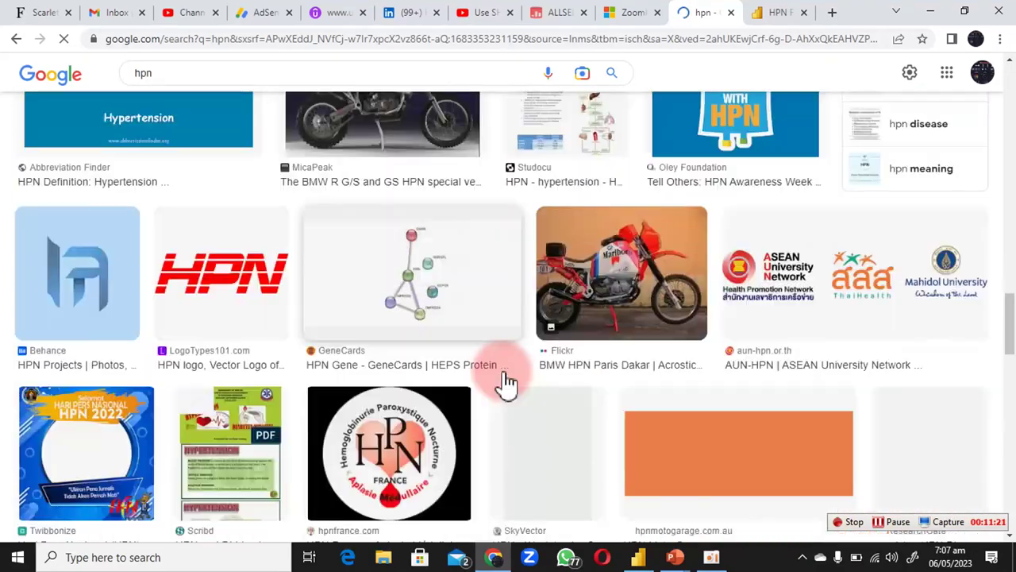
scroll(506, 381, "down", 10)
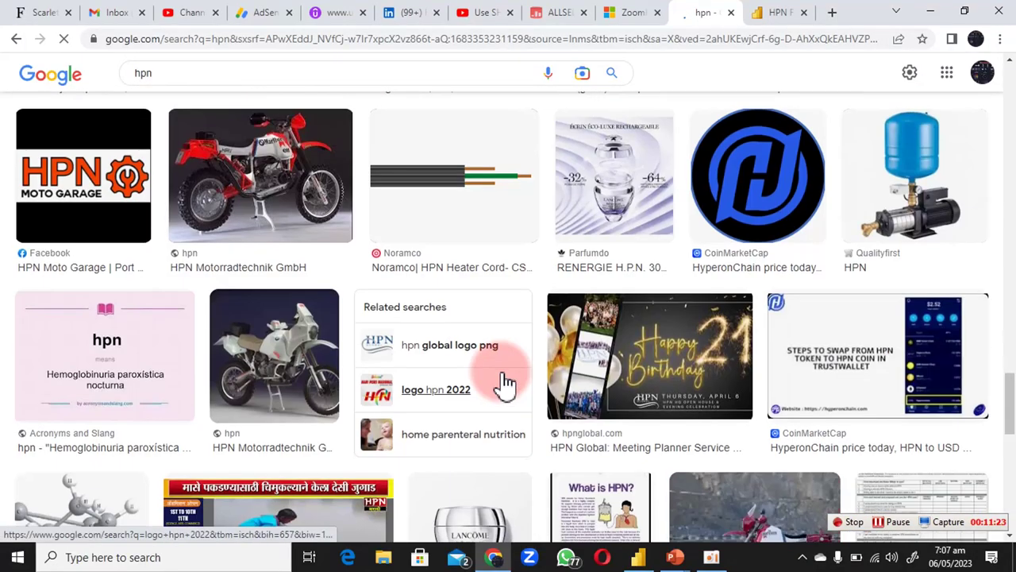
scroll(507, 381, "down", 3)
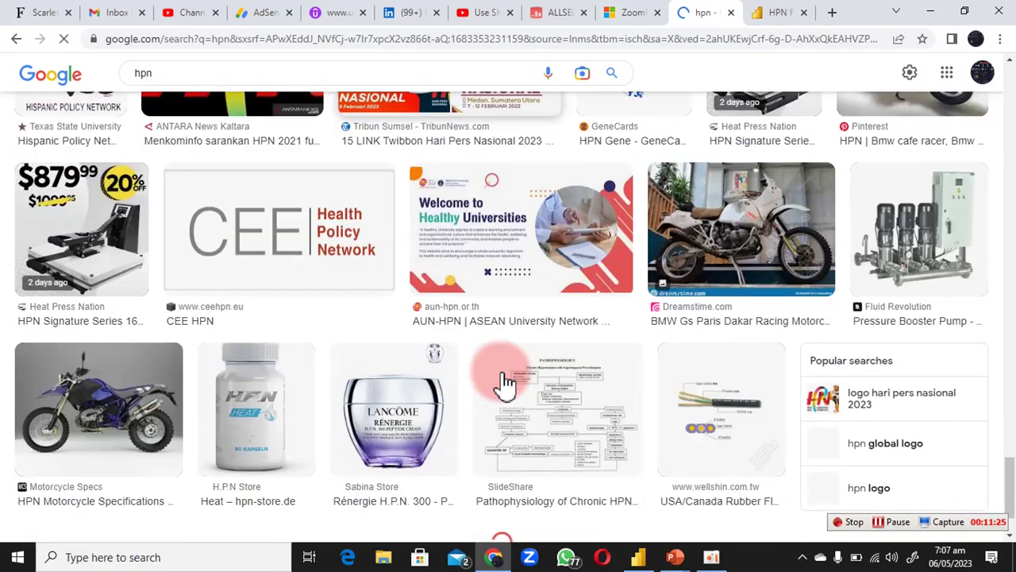
scroll(505, 383, "down", 3)
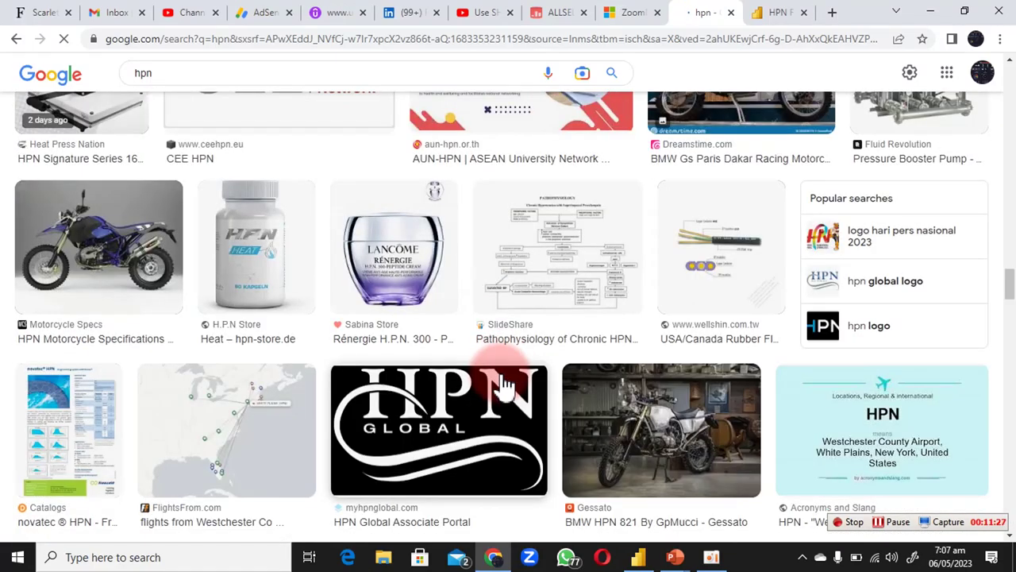
scroll(505, 383, "down", 5)
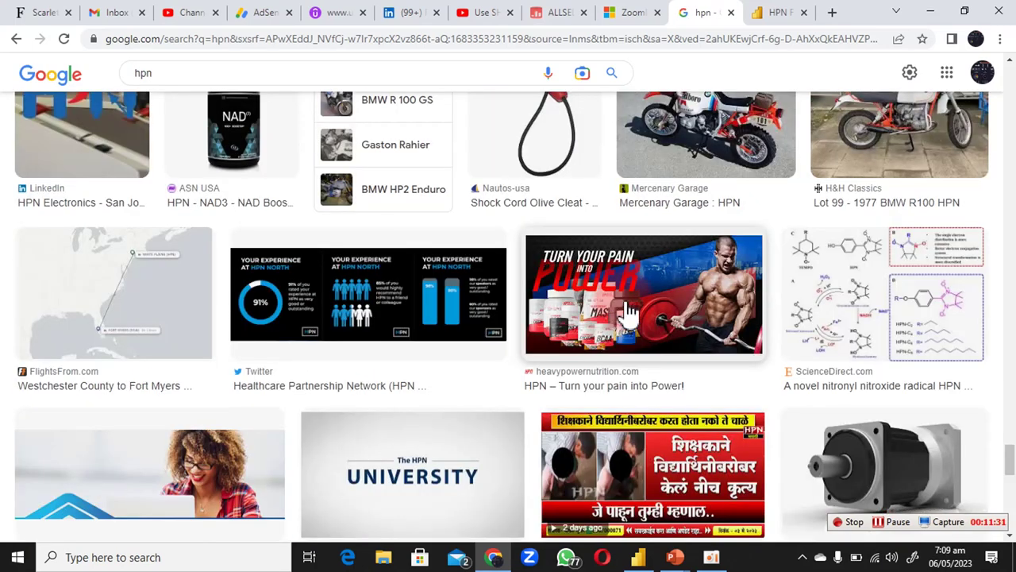
left_click(620, 290)
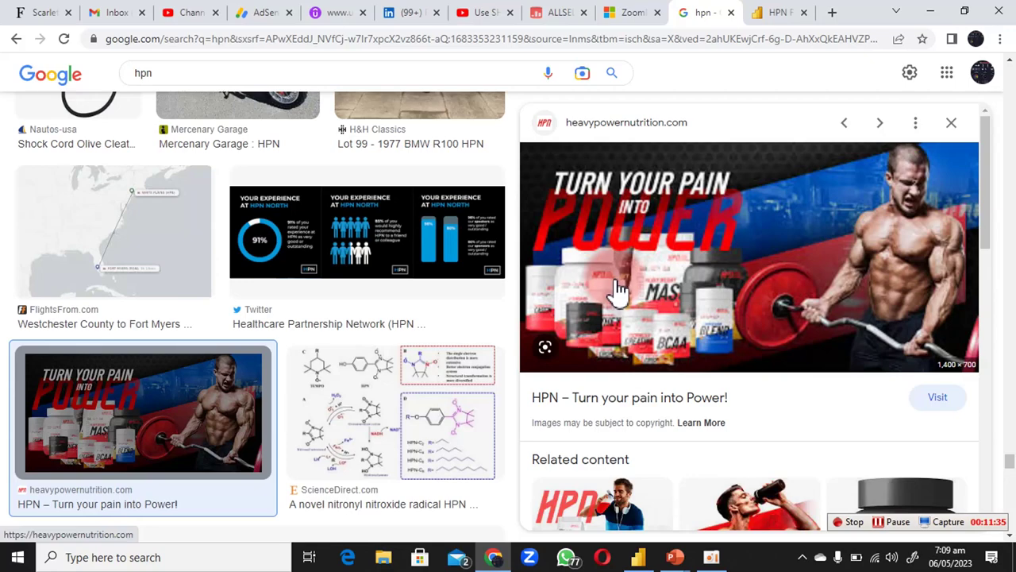
Step: Close the image preview, filter the hpn image results by the Transparent colour option and look through the filtered pictures
scroll(245, 109, "up", 5)
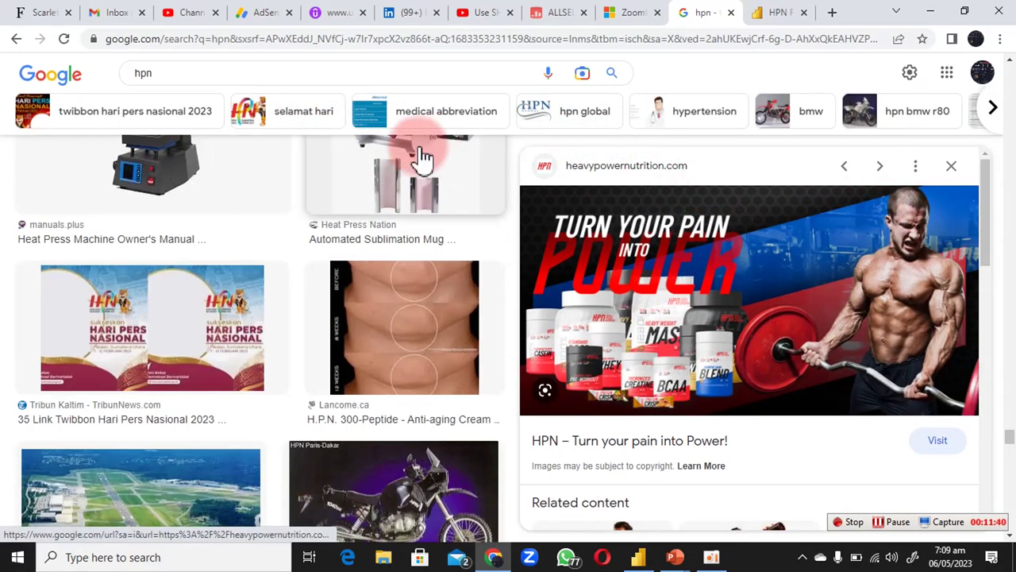
left_click(953, 165)
scroll(512, 326, "down", 15)
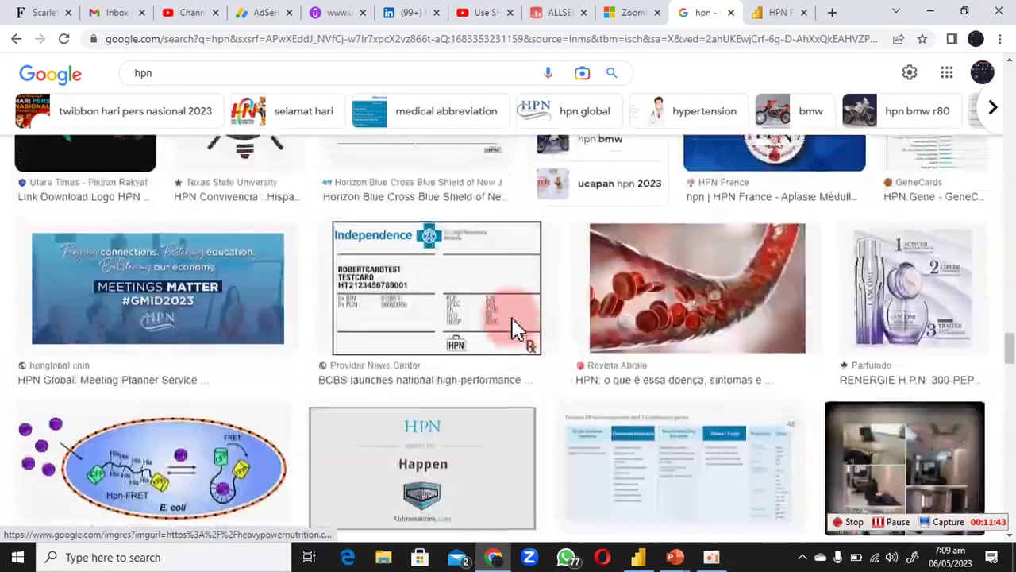
scroll(512, 326, "up", 15)
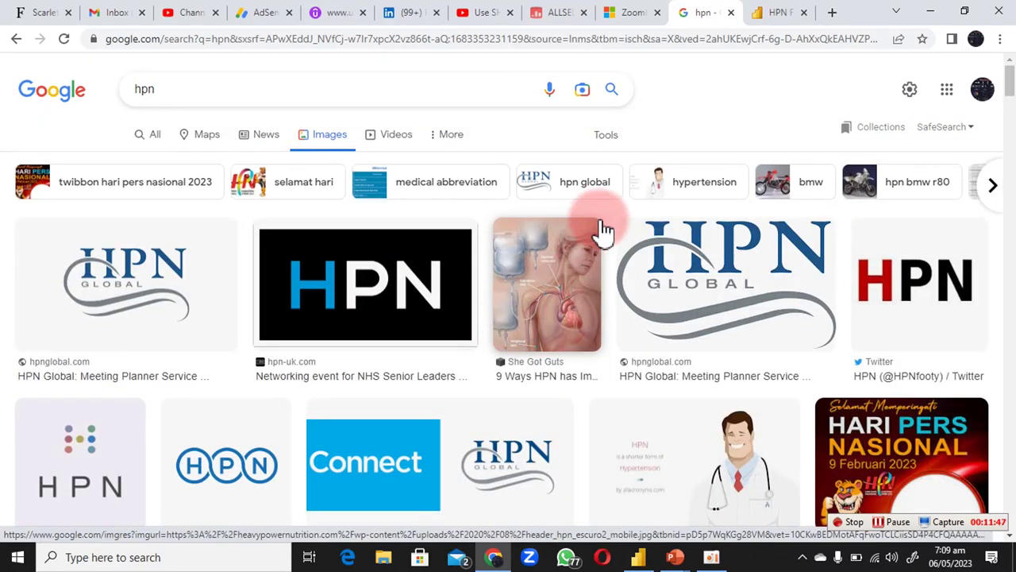
left_click(609, 139)
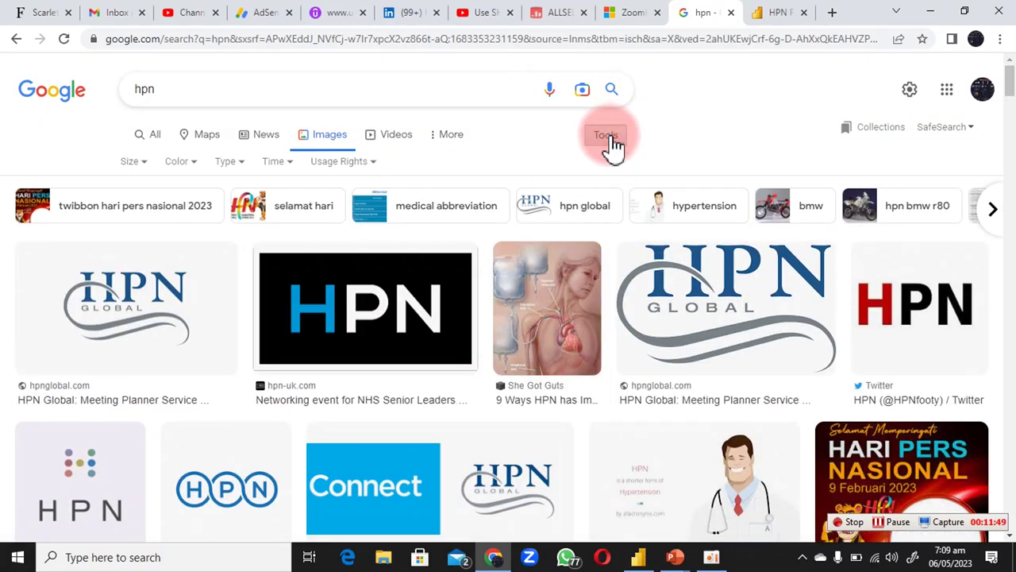
left_click(191, 165)
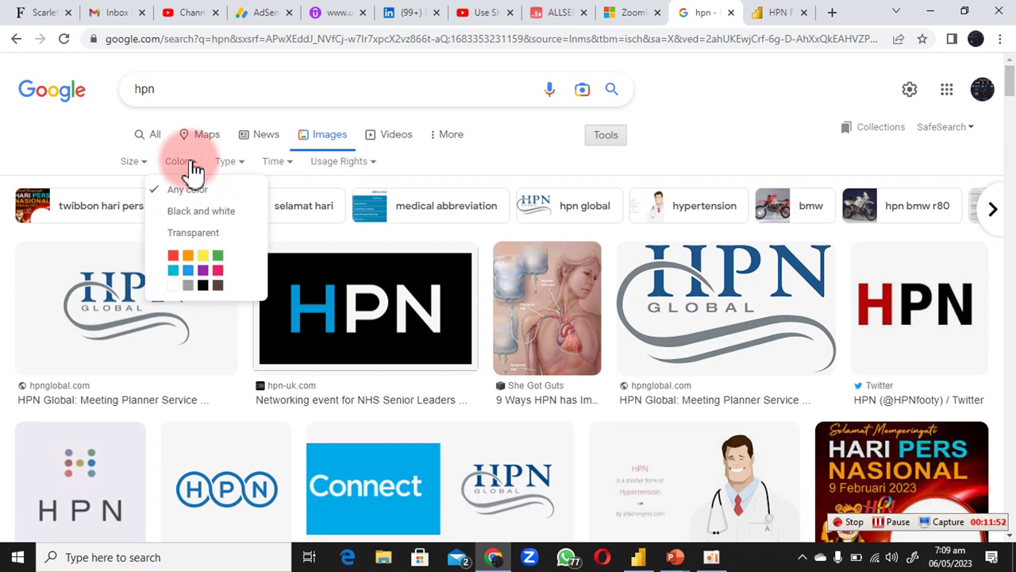
left_click(183, 235)
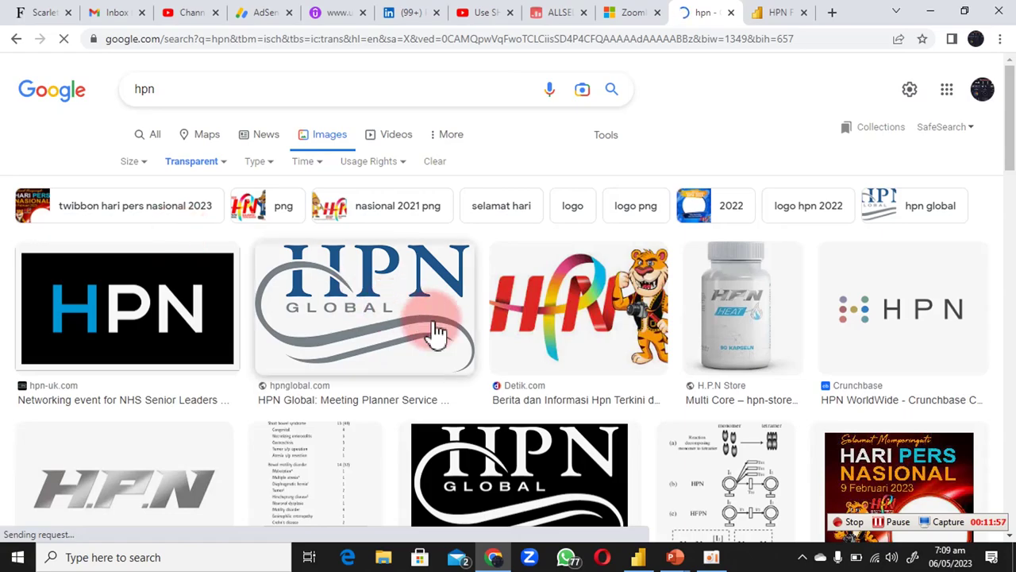
scroll(437, 333, "down", 7)
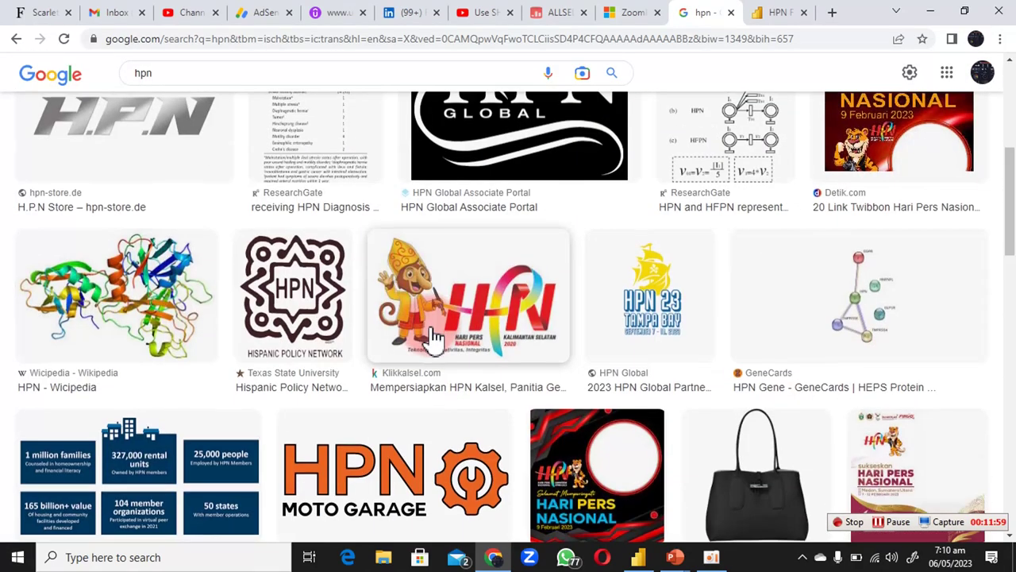
Step: Look further through the transparent hpn image results and preview the Power BI Experience picture of the man drinking
scroll(433, 340, "down", 10)
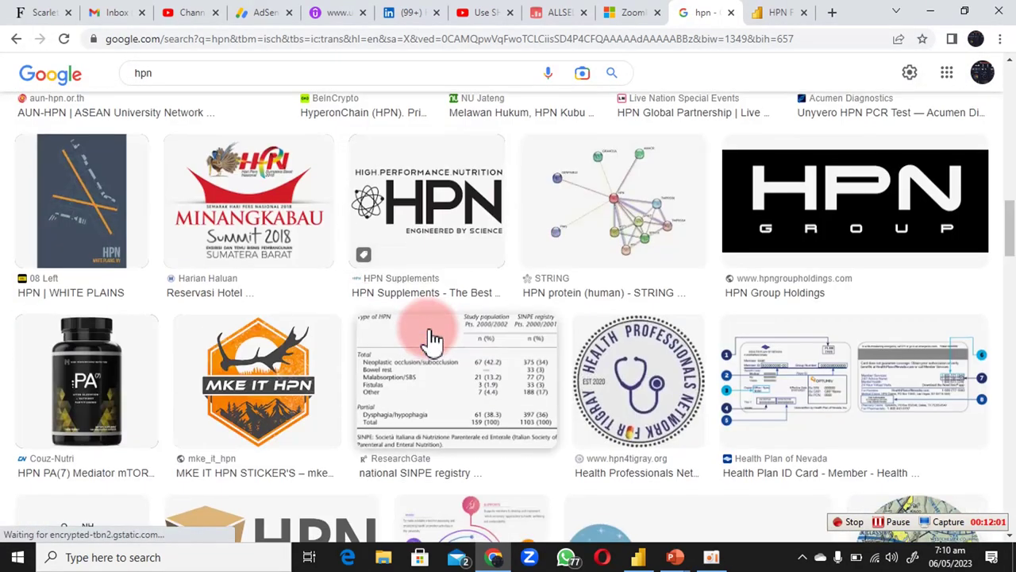
scroll(433, 339, "down", 10)
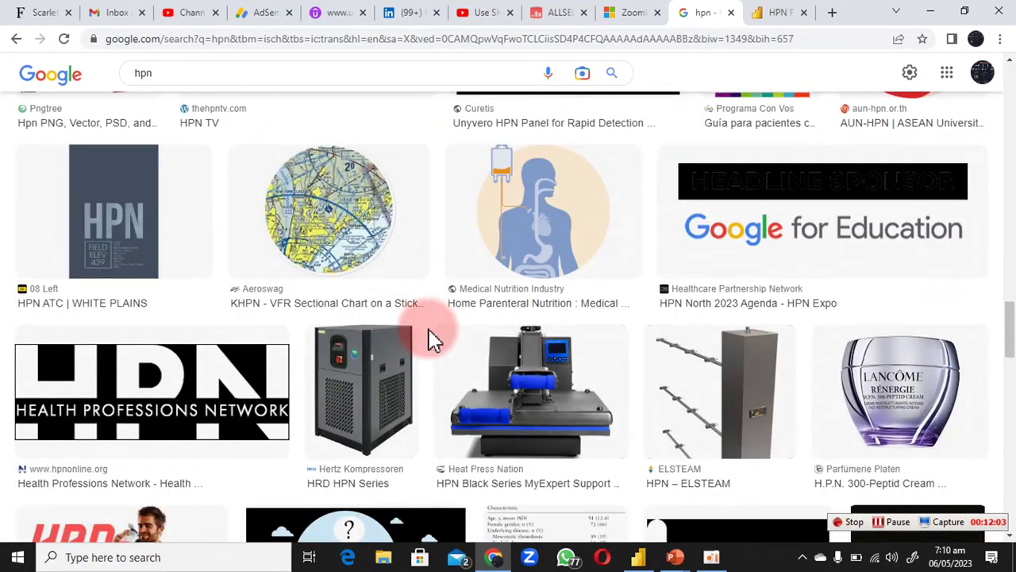
scroll(433, 340, "down", 3)
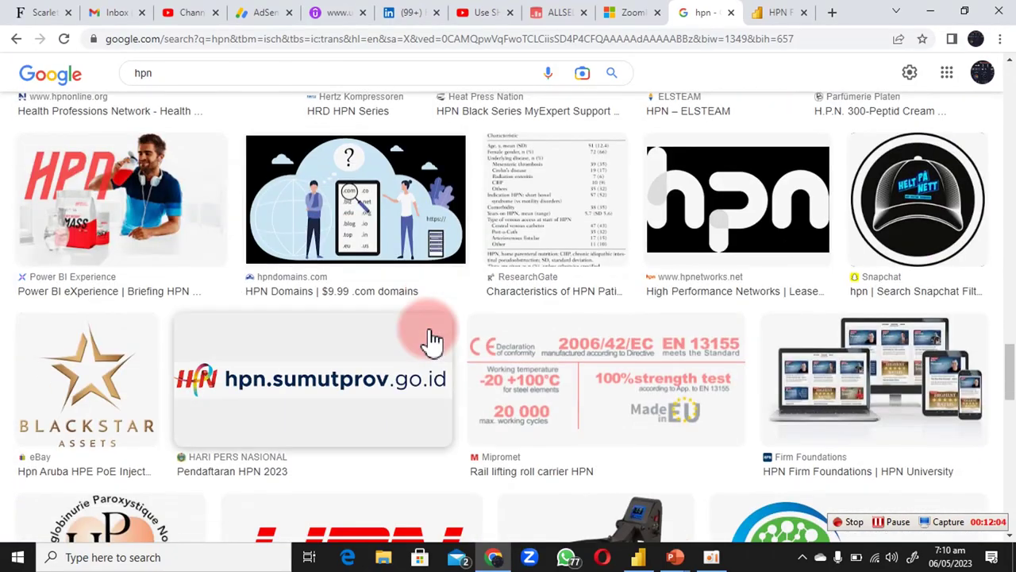
left_click(46, 237)
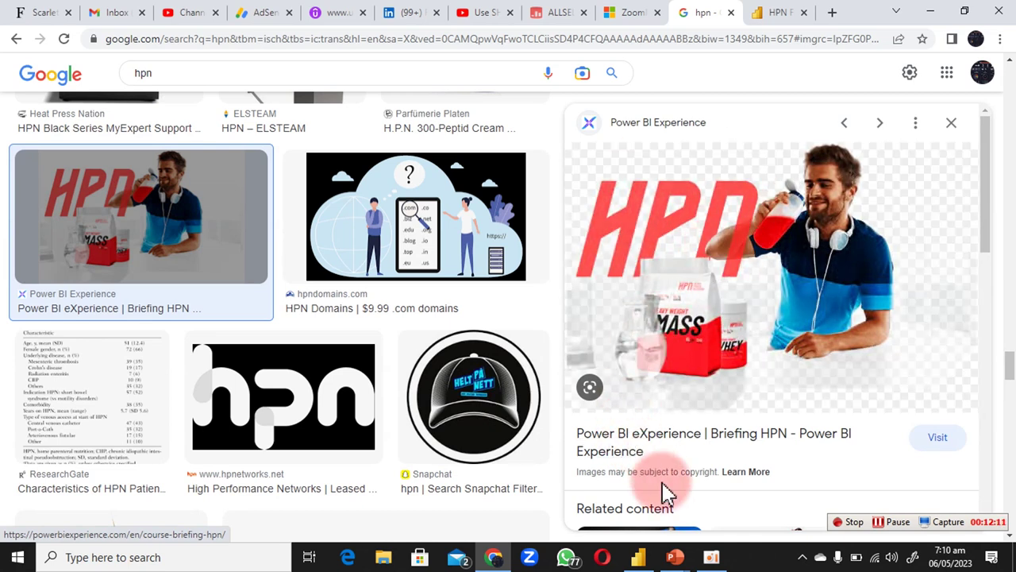
Step: Switch back to Presentation1 in PowerPoint, shrink the Heavy Power Nutrition logo to about 2.3 by 7.8 cm and place it in the slide's lower-right corner
mouse_move(673, 560)
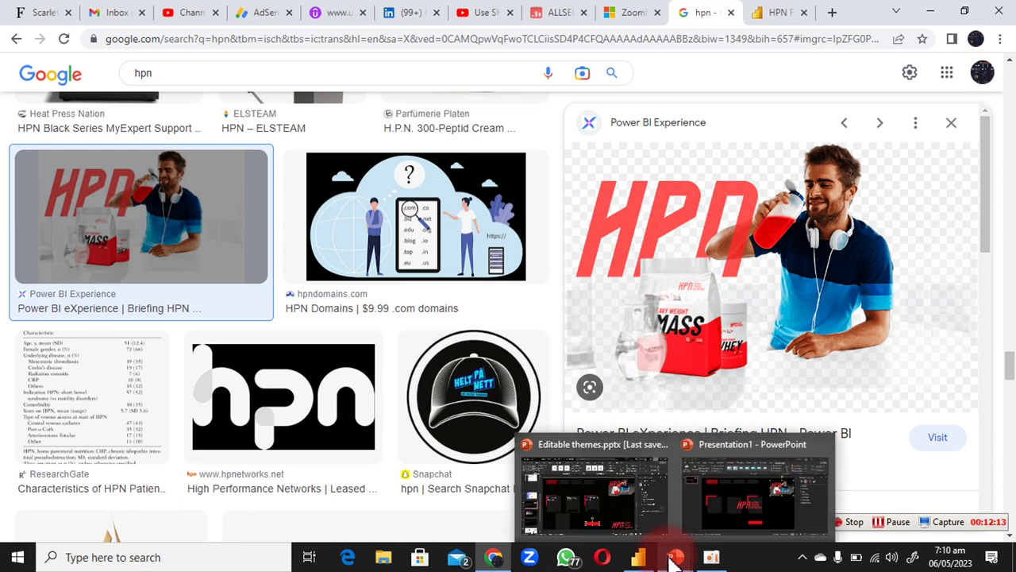
left_click(739, 514)
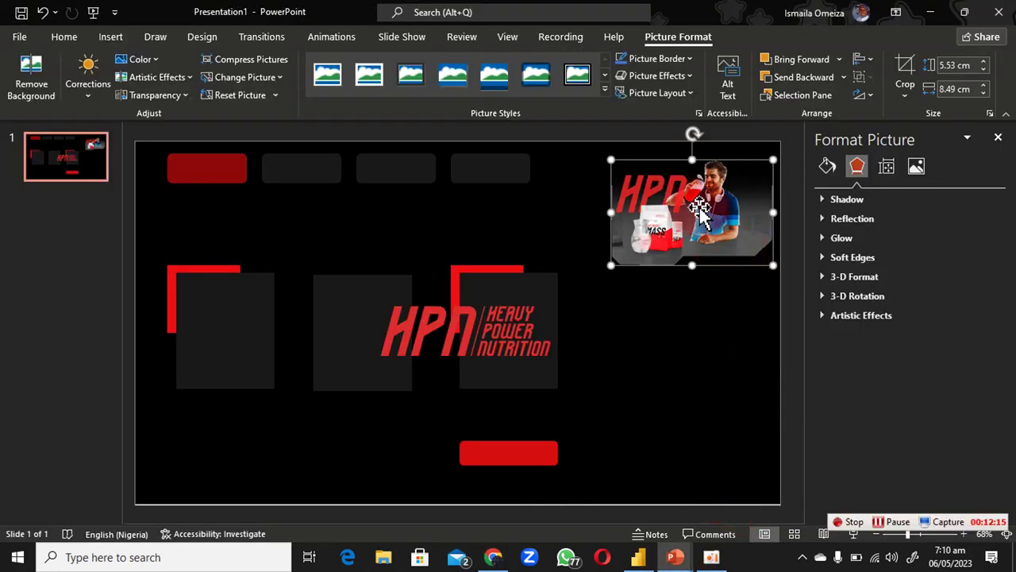
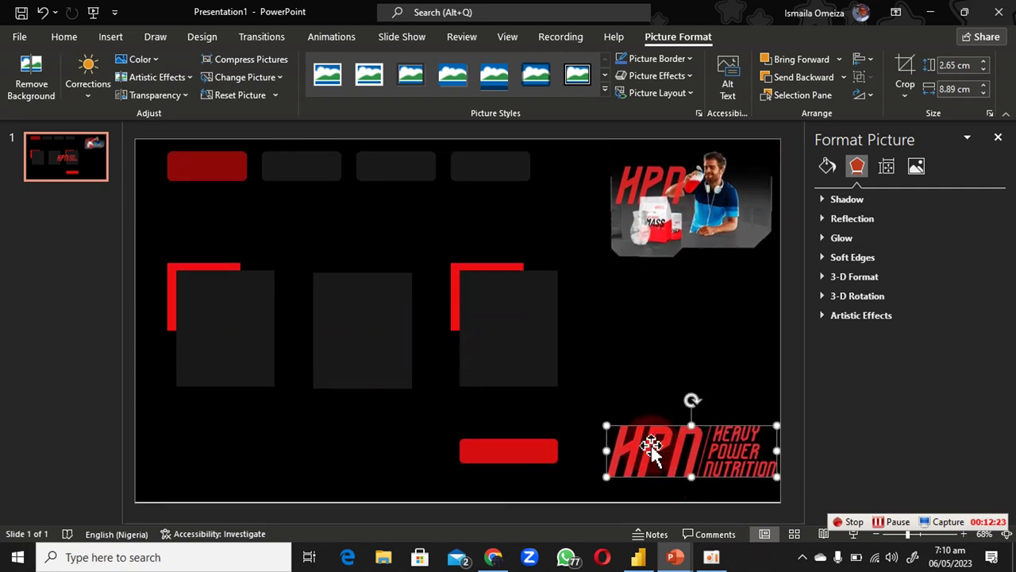
left_click(597, 415)
left_click(641, 433)
left_click_drag(701, 405, 683, 465)
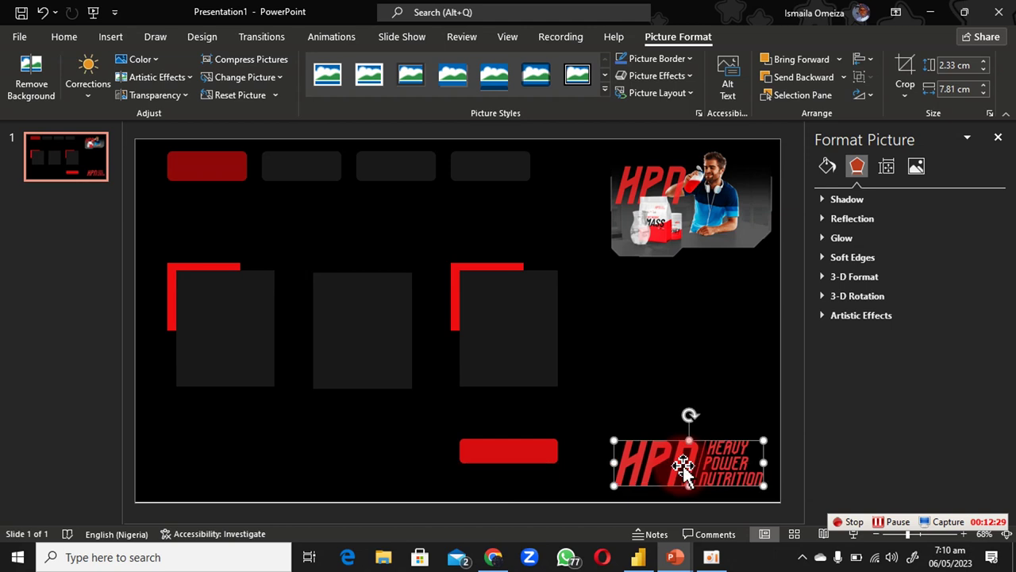
left_click(654, 316)
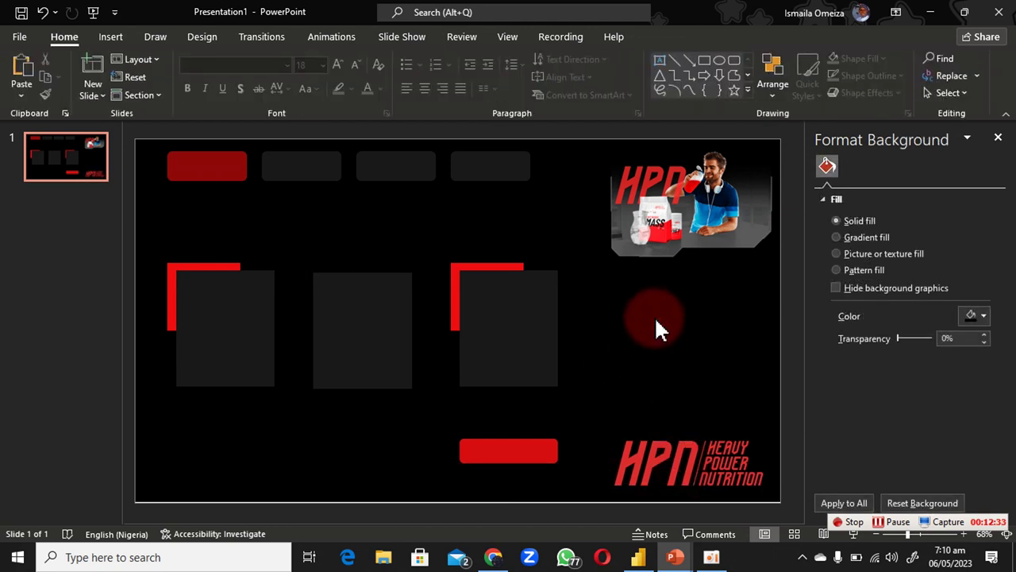
Step: Place a small copy of the red button at the bottom of the third card and duplicate it onto the middle card
left_click(517, 456)
left_click_drag(519, 463, 520, 373)
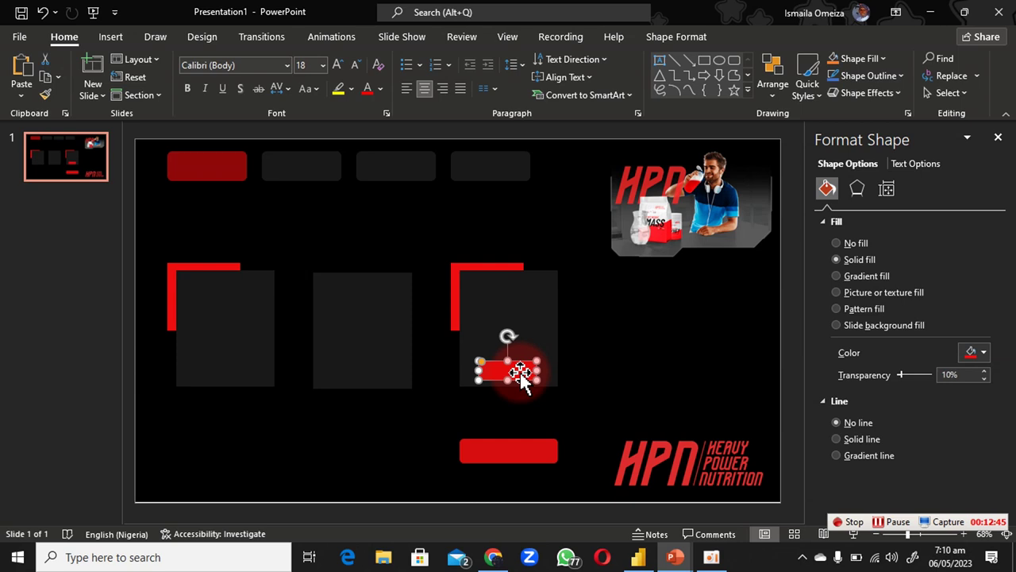
key("ctrl+d")
left_click_drag(538, 290, 375, 373)
left_click(360, 418)
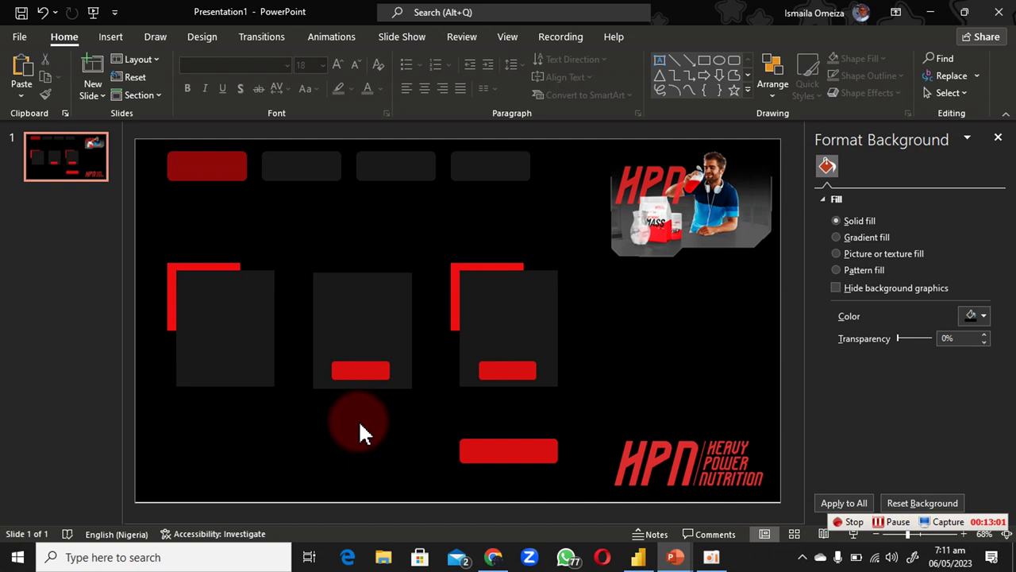
Step: Give the small button in the third card no fill and a solid red outline
left_click(501, 368)
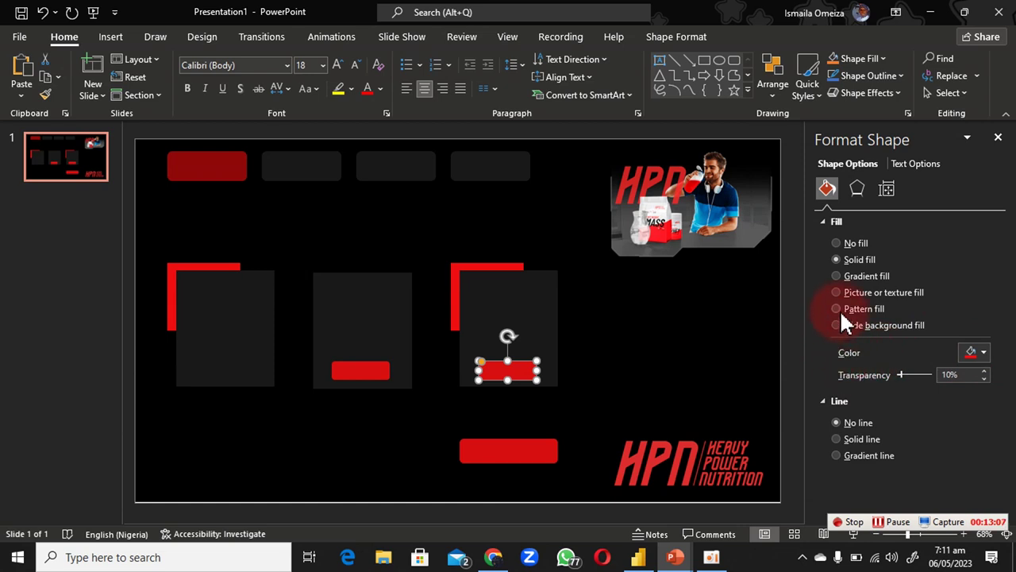
left_click(837, 242)
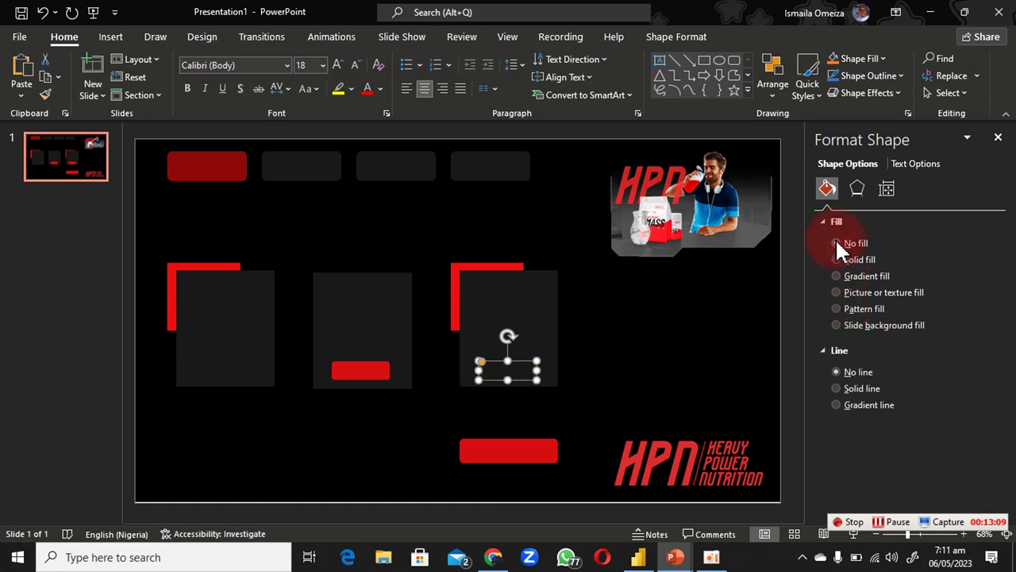
left_click(838, 388)
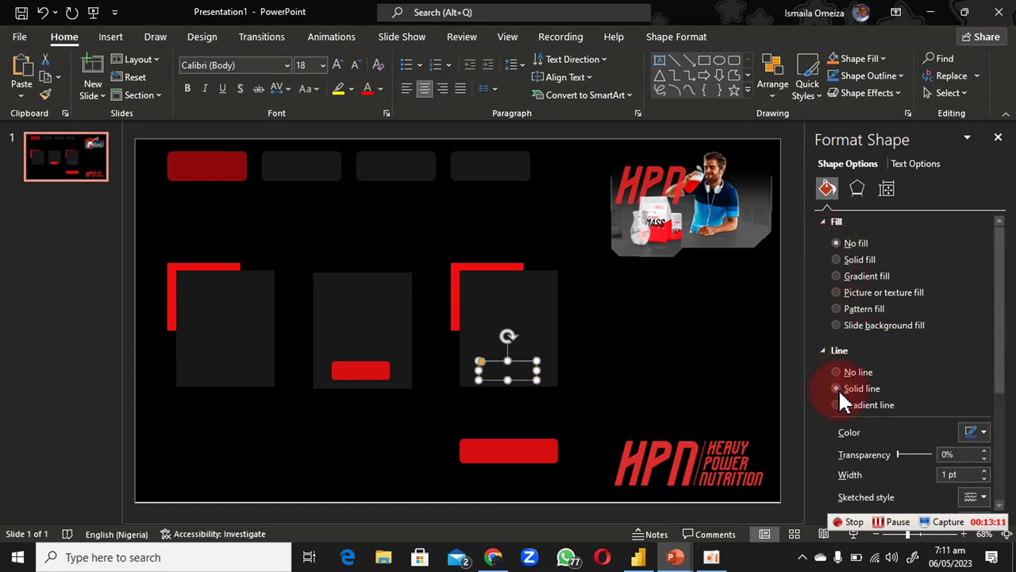
left_click(983, 433)
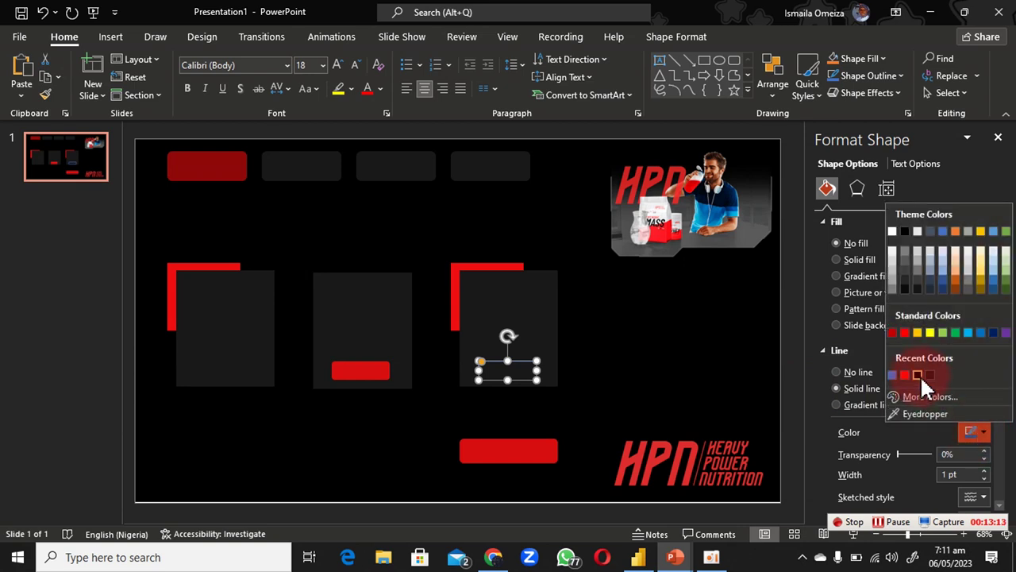
left_click(904, 374)
left_click(715, 367)
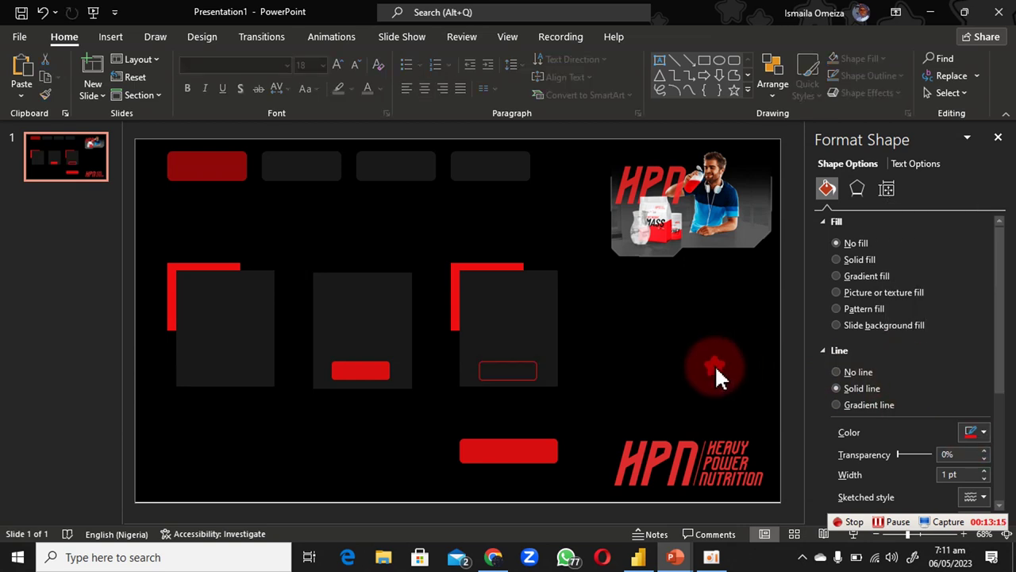
left_click(526, 375)
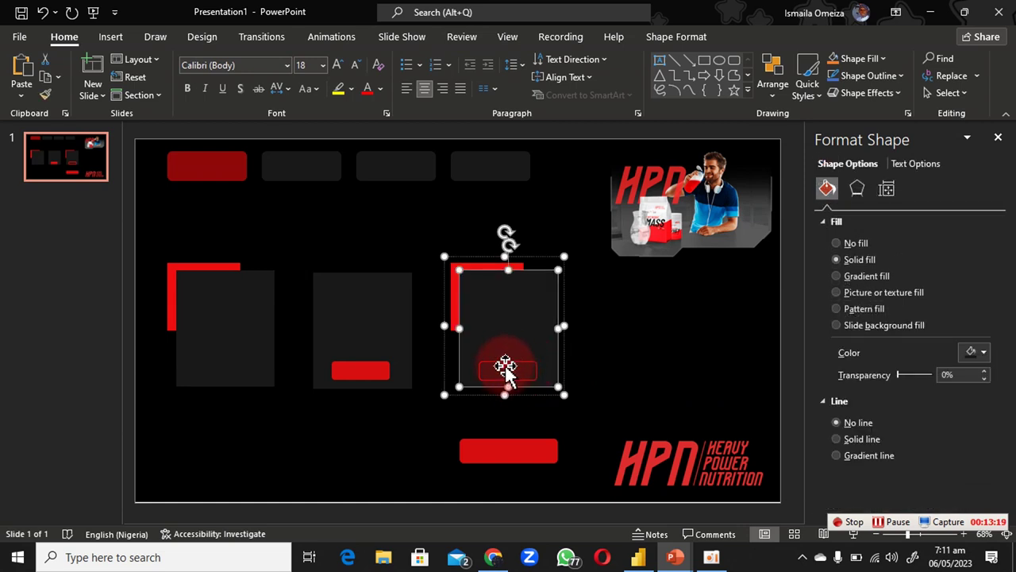
left_click(652, 386)
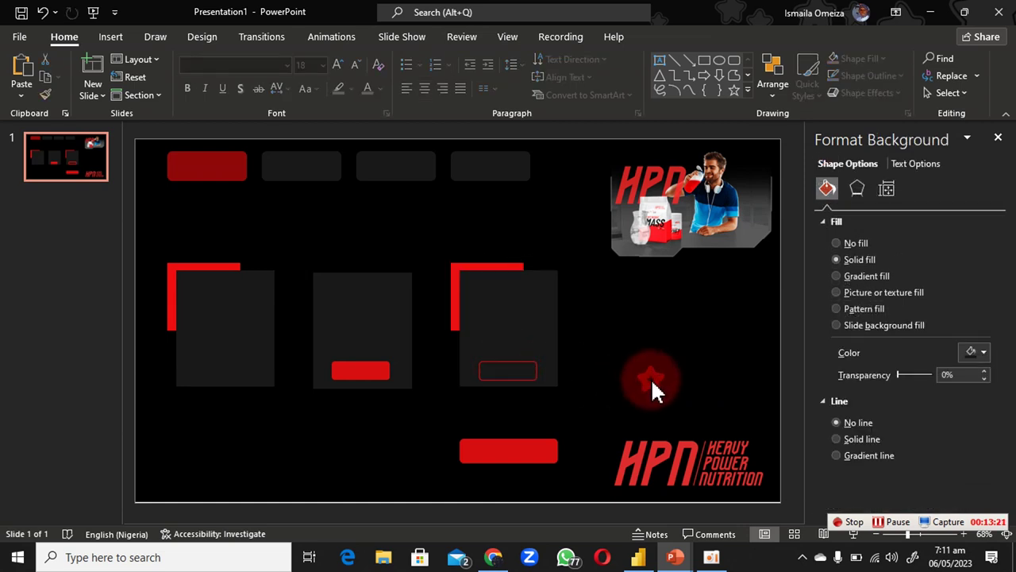
Step: Give the small button in the middle card no fill and a solid red outline
left_click(357, 373)
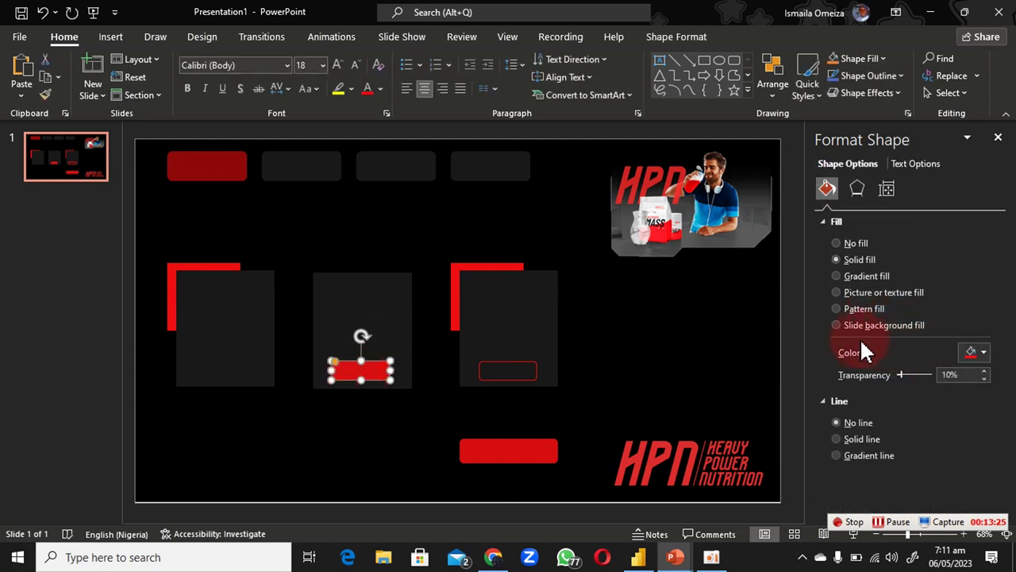
left_click(837, 242)
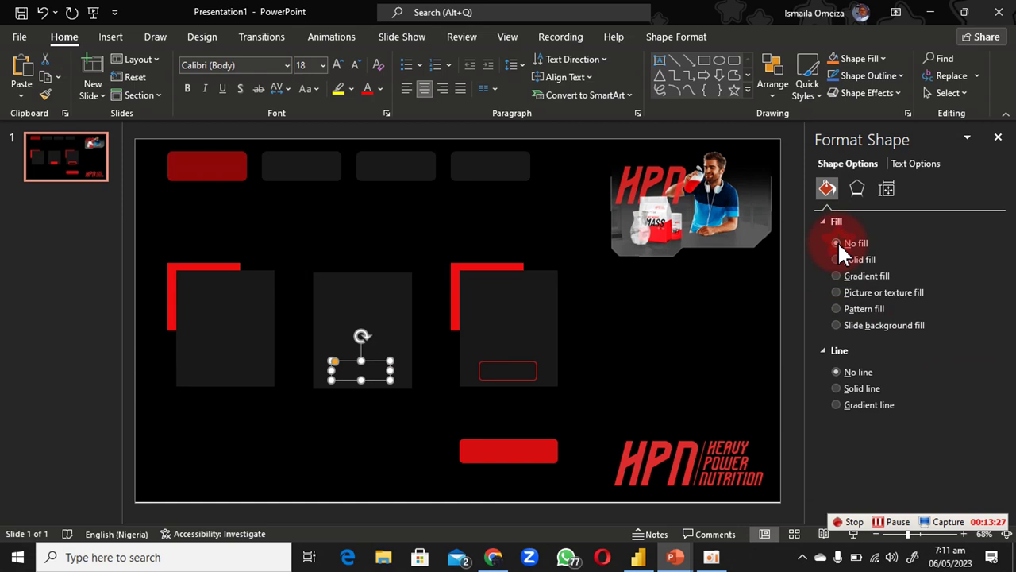
left_click(836, 387)
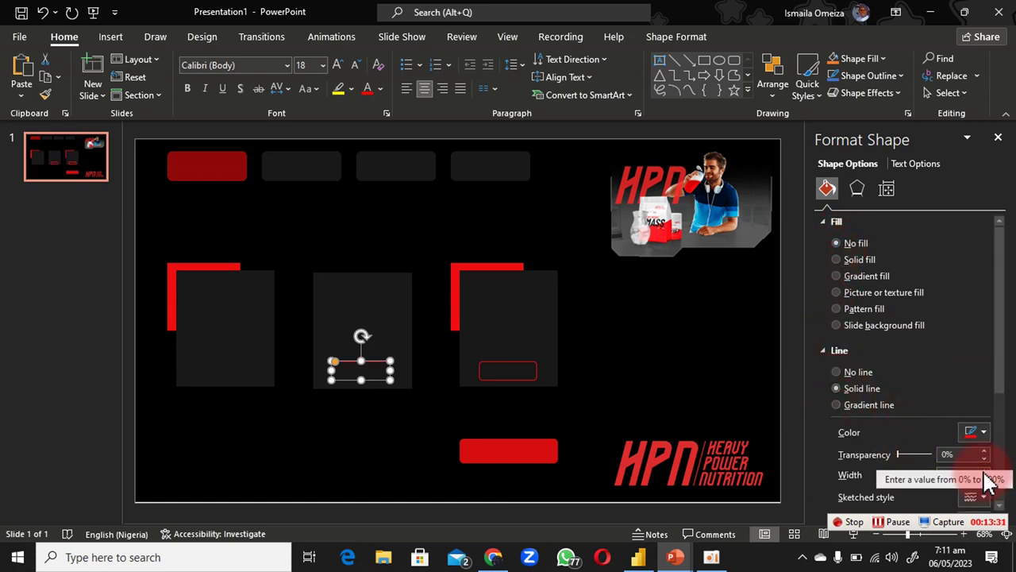
left_click(984, 470)
left_click(984, 470)
left_click(722, 359)
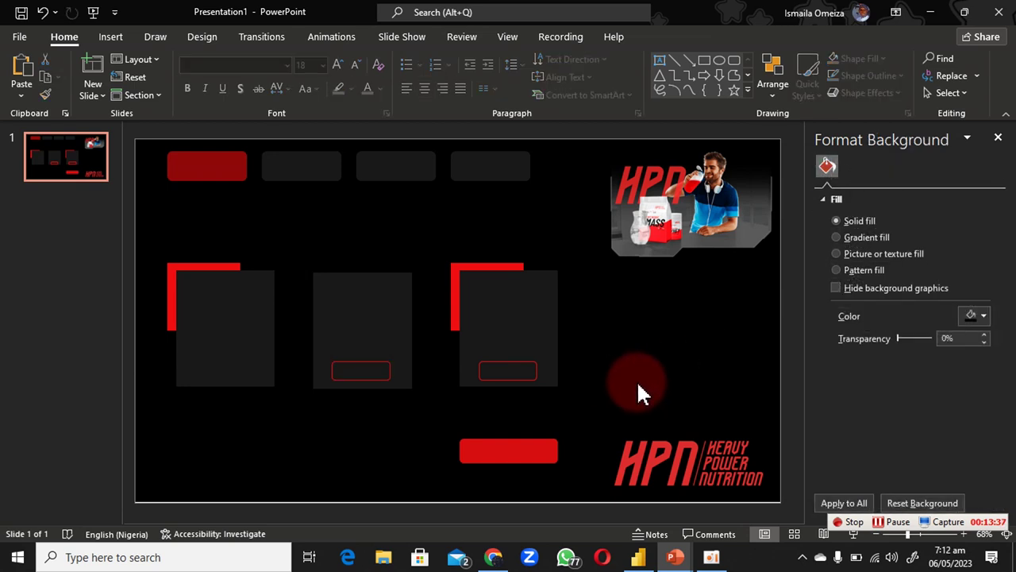
Step: Paste the text labels "Ordered Quantity", "Total Net Sales" and "Total Gross Profit" onto the three cards
key("ctrl+v")
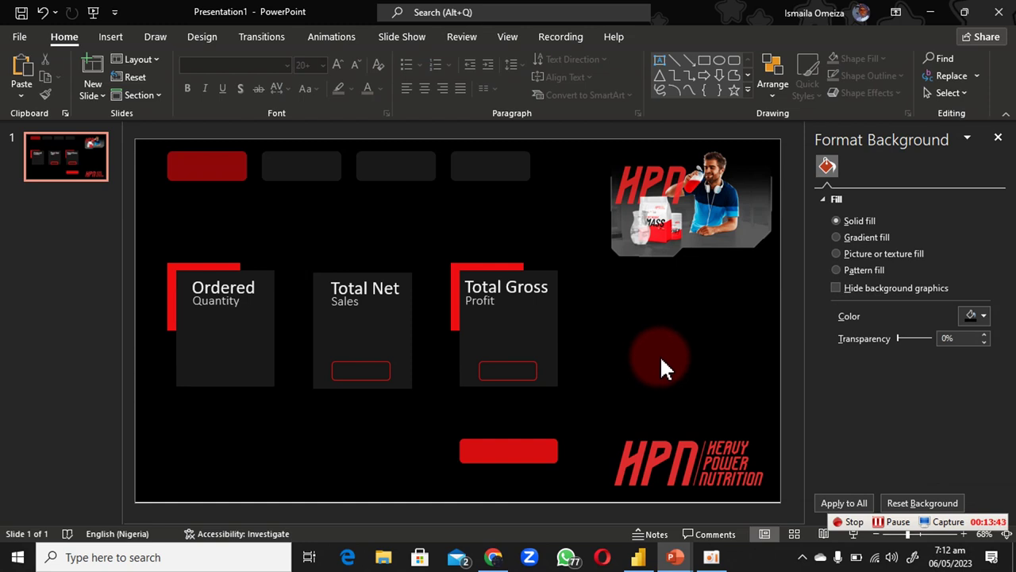
left_click(518, 287)
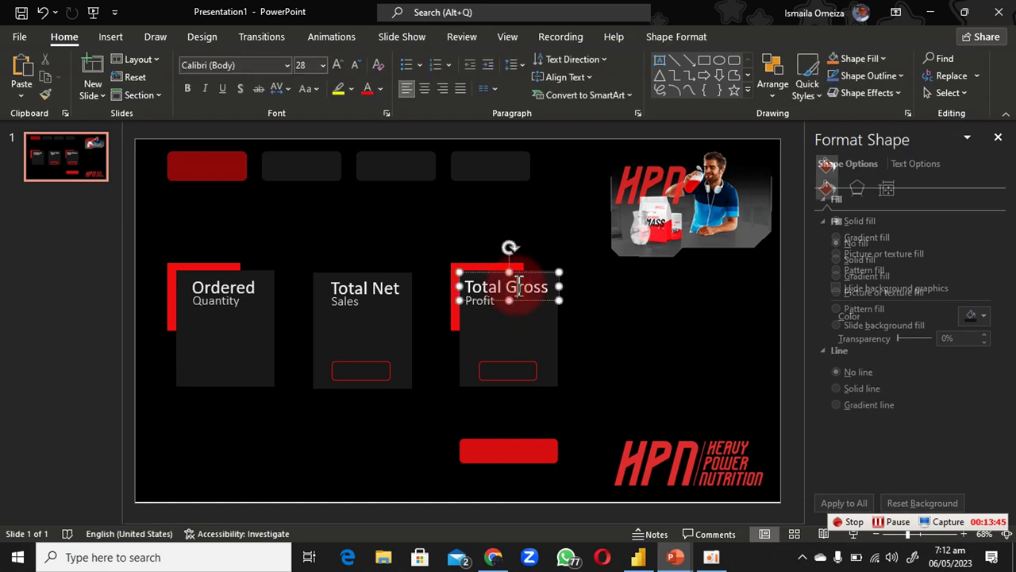
left_click(635, 308)
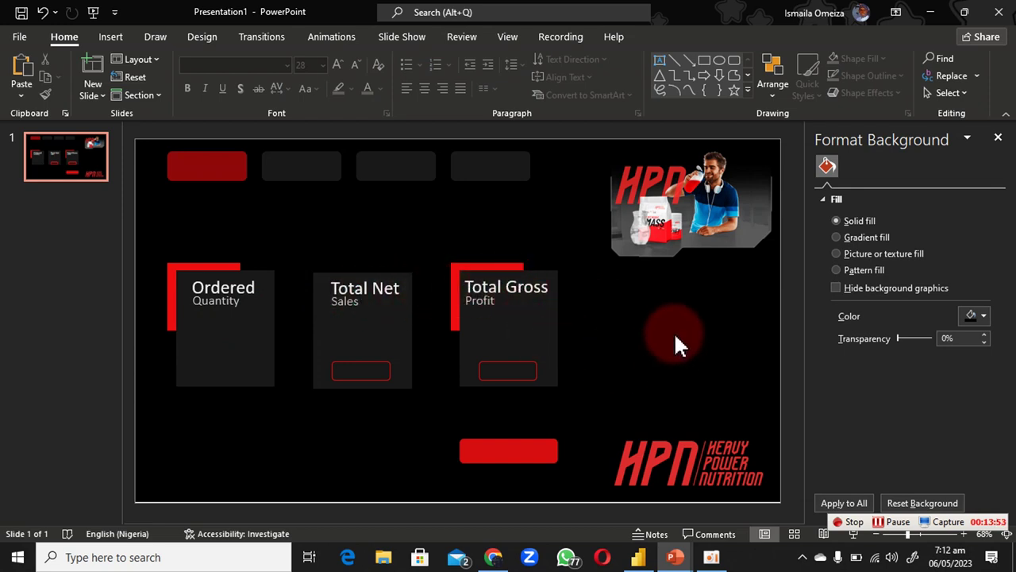
left_click(20, 40)
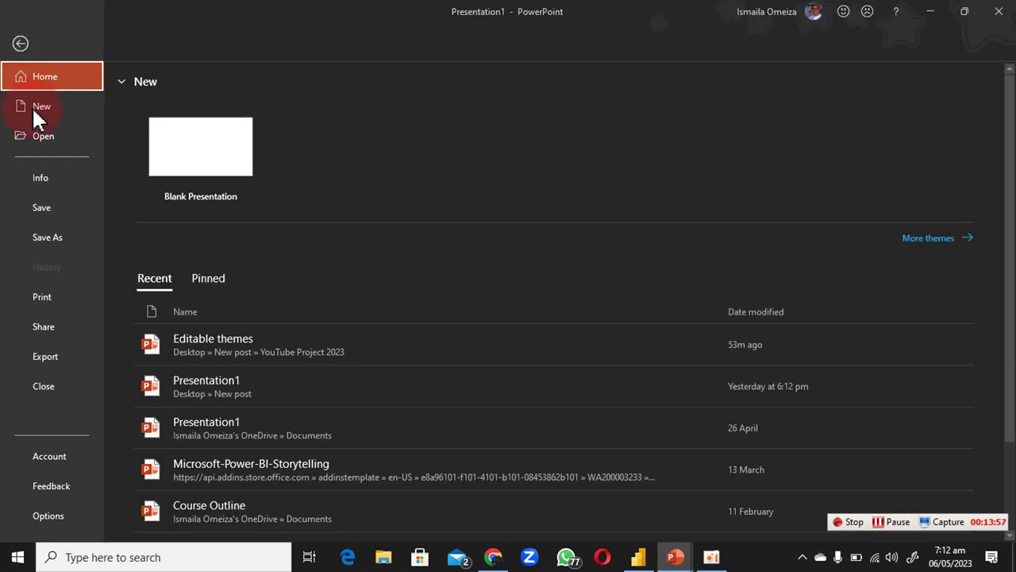
left_click(62, 361)
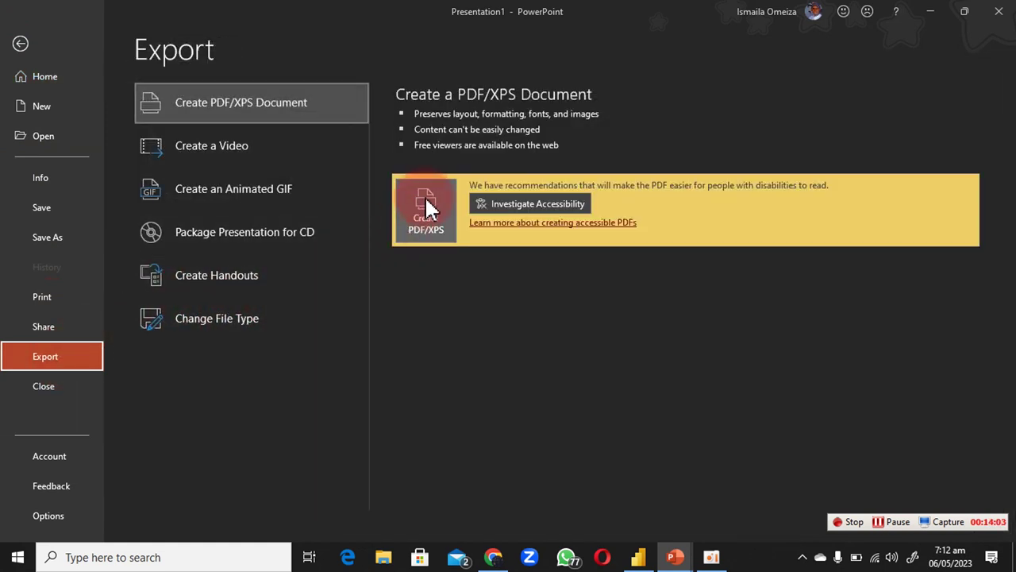
left_click(229, 338)
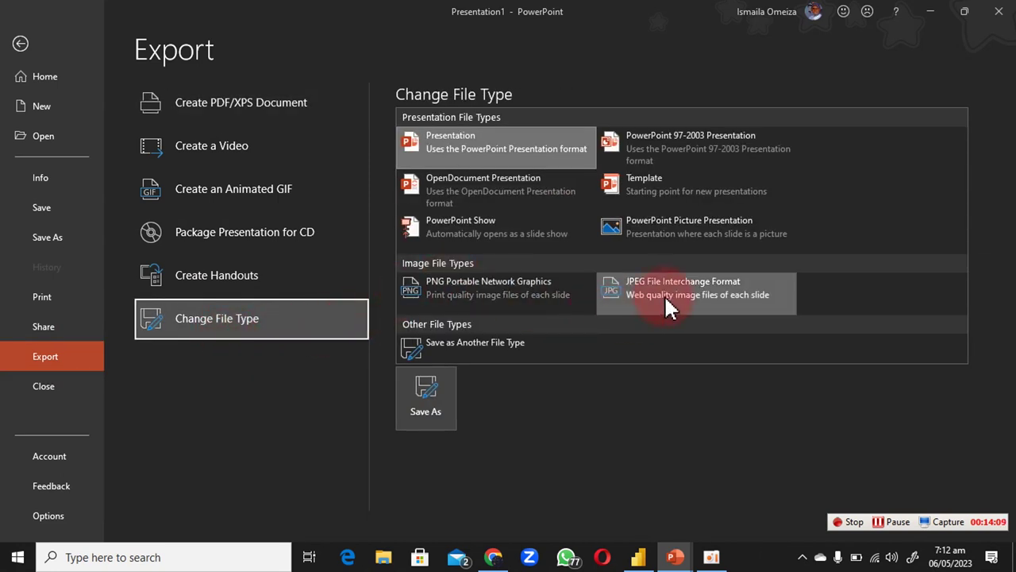
double_click(512, 308)
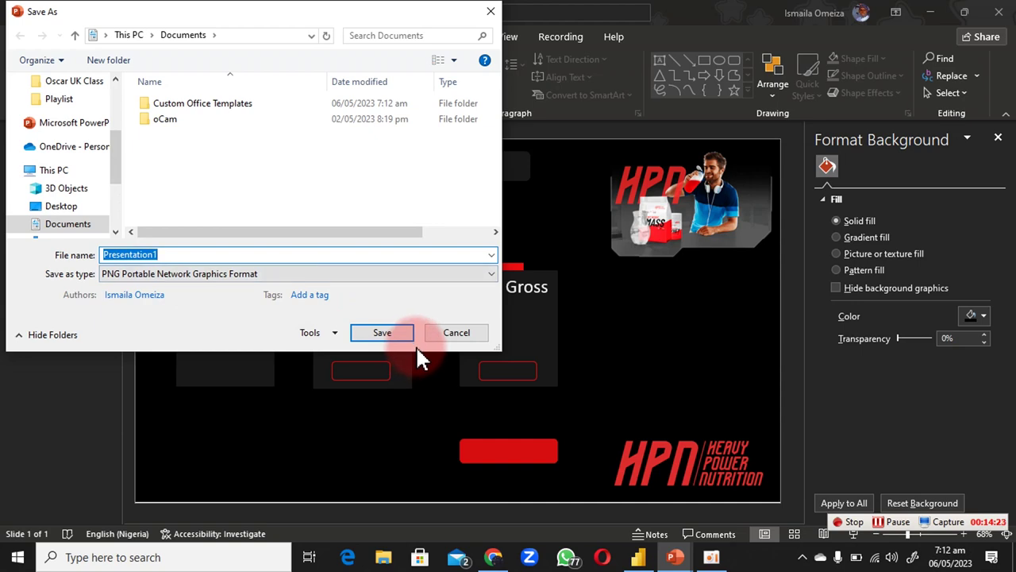
left_click(449, 334)
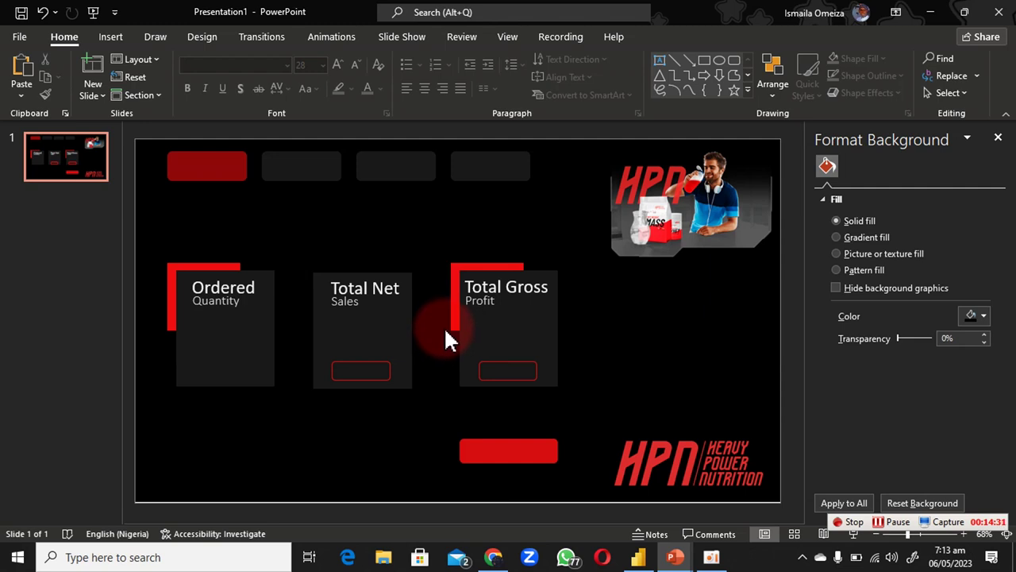
Step: Switch to Power BI and set the image Home Page.png as the Home page's canvas background with 0% transparency
left_click(638, 557)
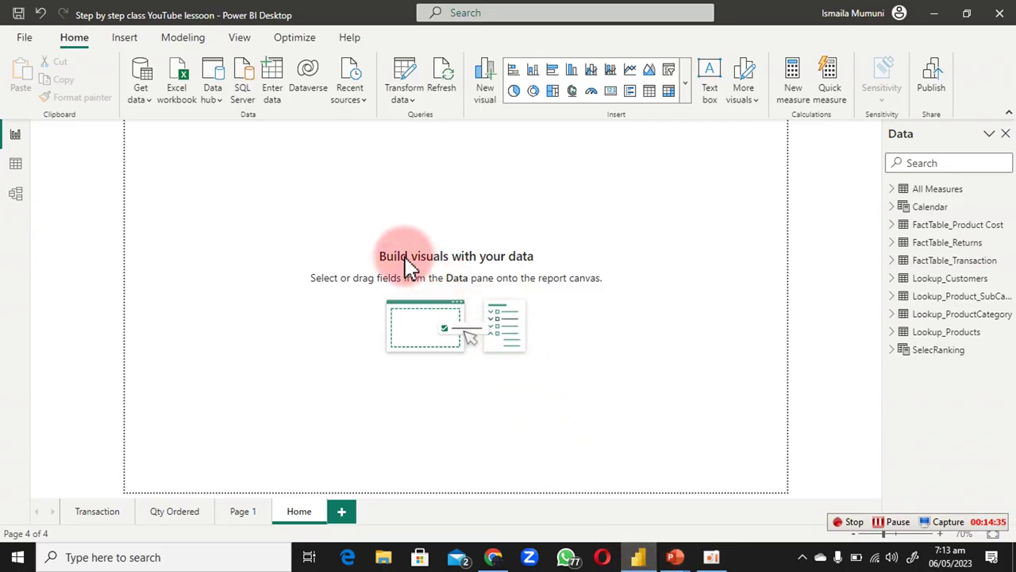
right_click(449, 213)
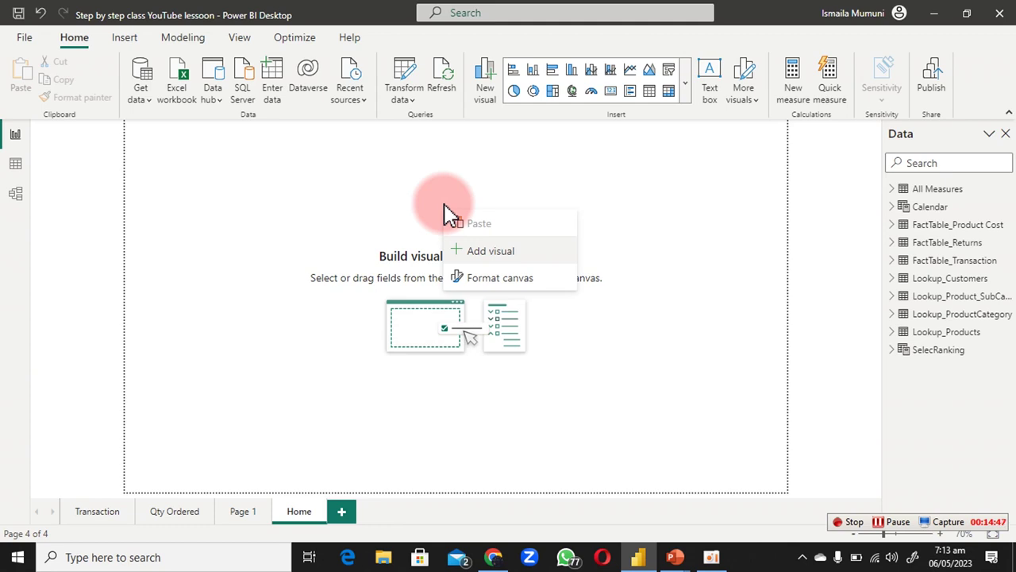
left_click(490, 287)
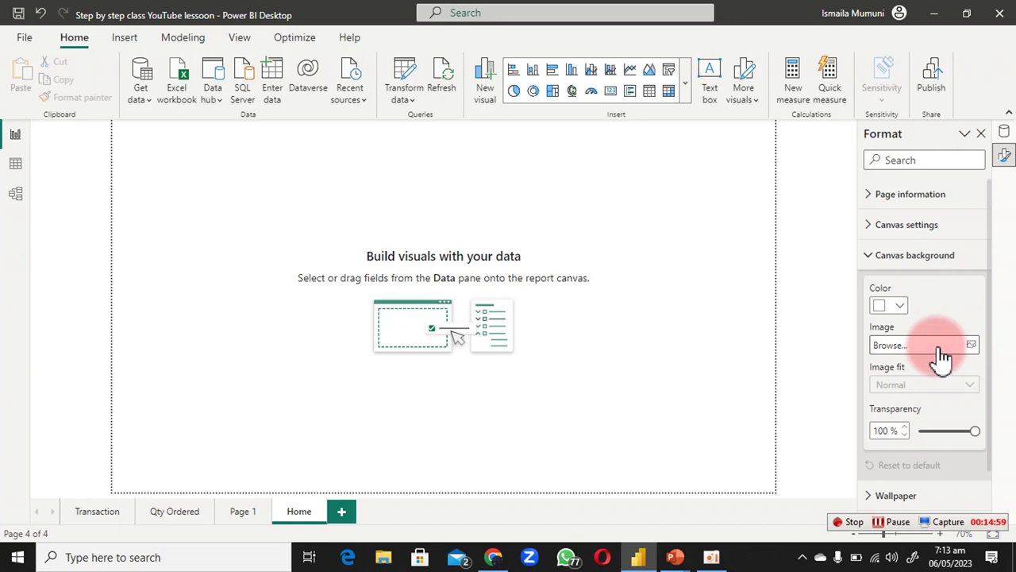
left_click(939, 349)
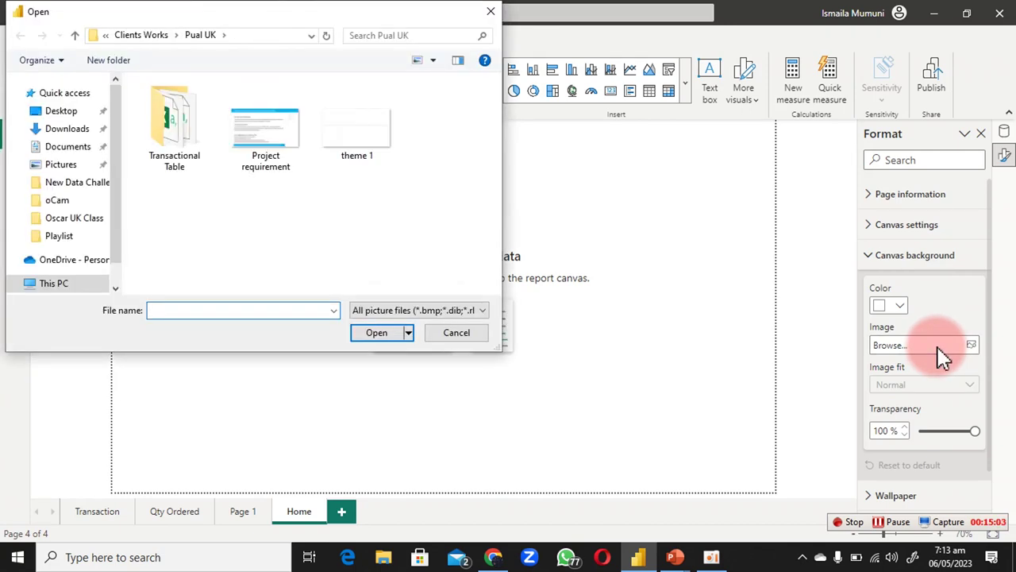
left_click(339, 215)
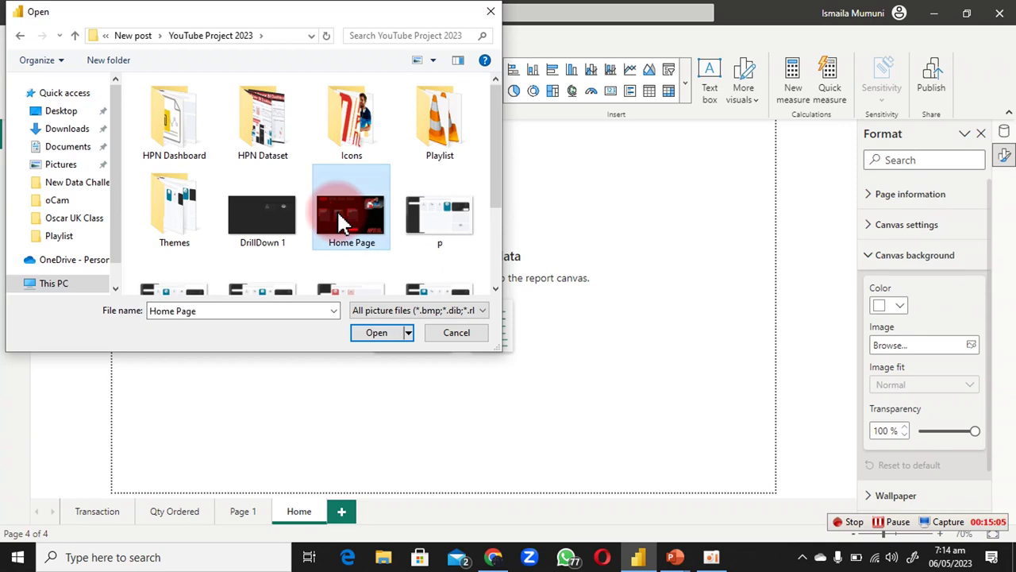
left_click(401, 335)
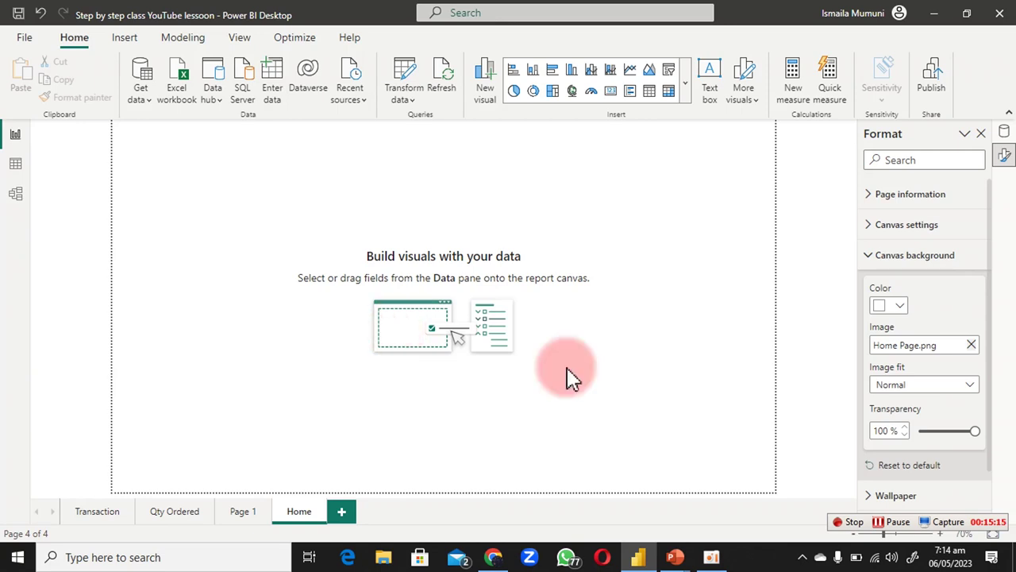
left_click_drag(975, 432, 897, 469)
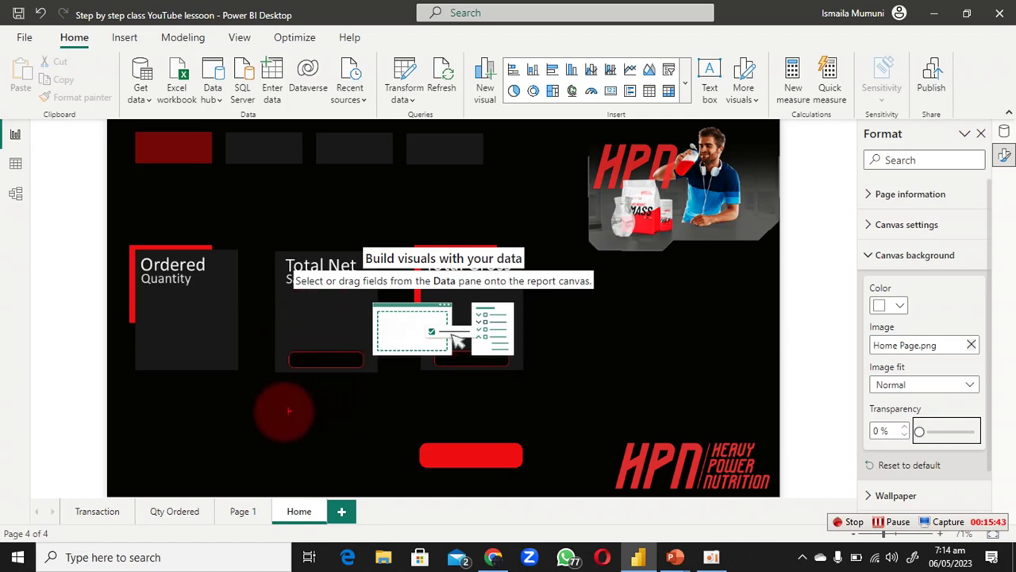
mouse_move(209, 415)
left_mouse_down()
mouse_move(169, 451)
mouse_move(226, 420)
mouse_move(252, 424)
mouse_move(254, 447)
mouse_move(283, 391)
mouse_move(296, 417)
mouse_move(279, 441)
mouse_move(312, 444)
mouse_move(238, 475)
left_mouse_up()
left_click_drag(334, 459, 250, 477)
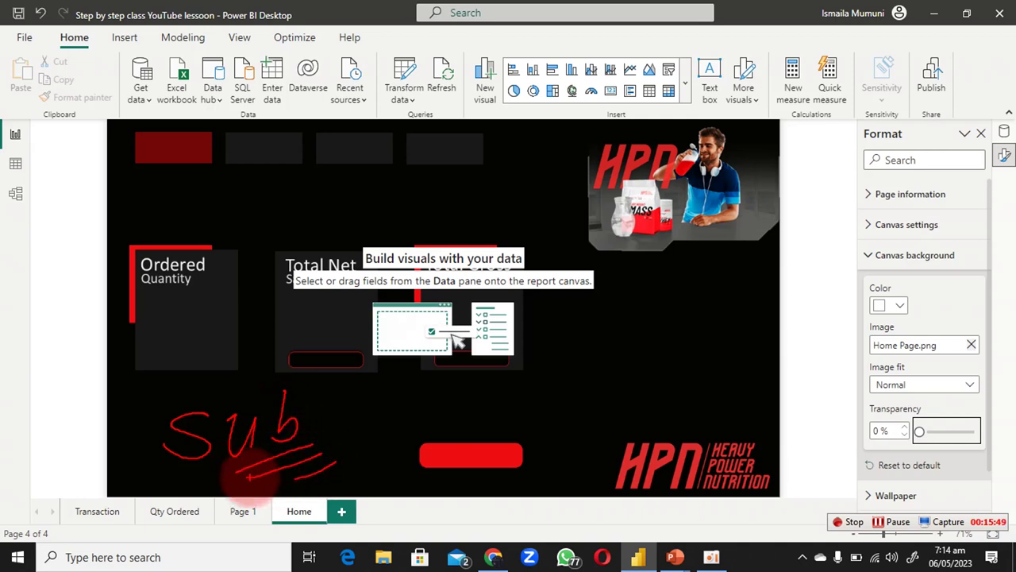
left_click_drag(554, 324, 553, 378)
mouse_move(564, 325)
left_mouse_down()
mouse_move(560, 377)
mouse_move(580, 373)
mouse_move(612, 341)
mouse_move(649, 340)
left_mouse_up()
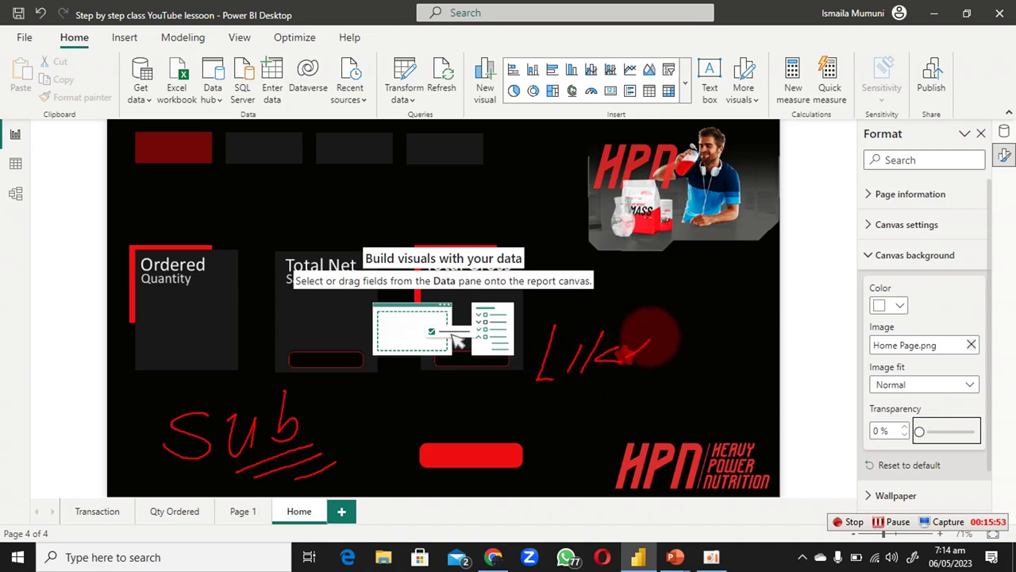
left_click_drag(565, 383, 516, 436)
mouse_move(548, 394)
left_mouse_down()
mouse_move(585, 424)
mouse_move(612, 429)
mouse_move(662, 407)
left_mouse_up()
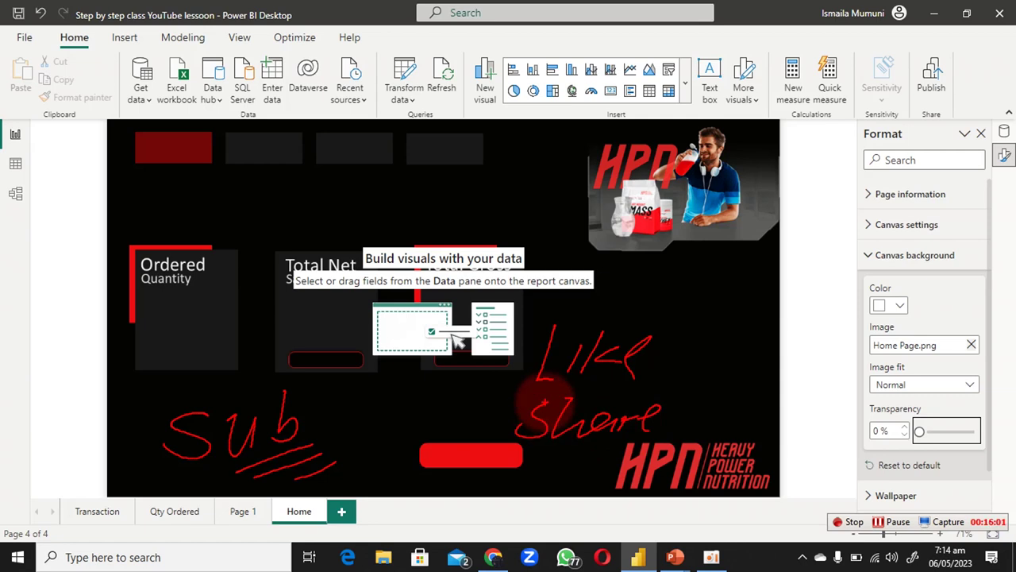
key("Escape")
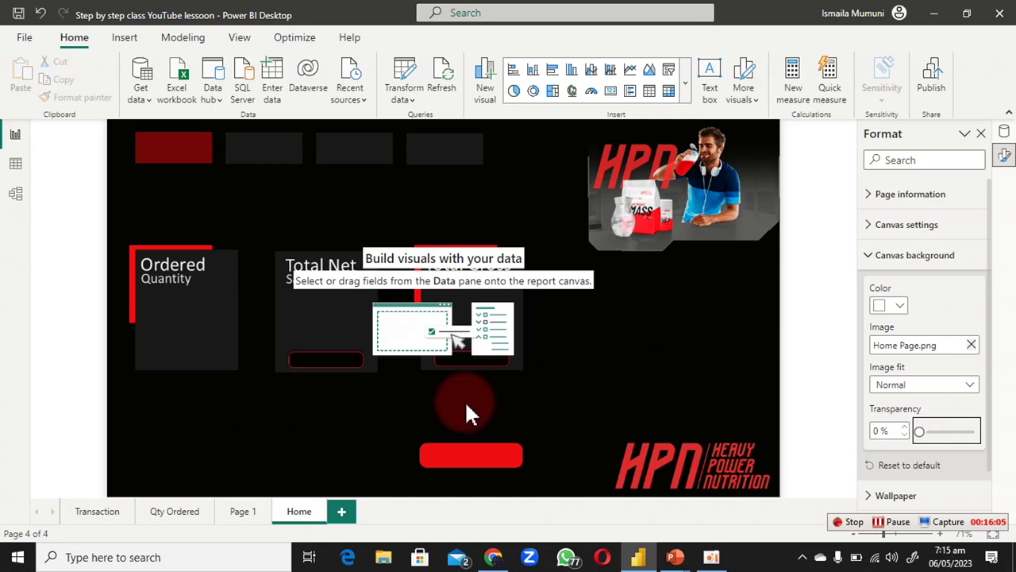
Step: Add a card visual for the Qty measure and fit it inside the Ordered Quantity card below its title
left_click(1005, 133)
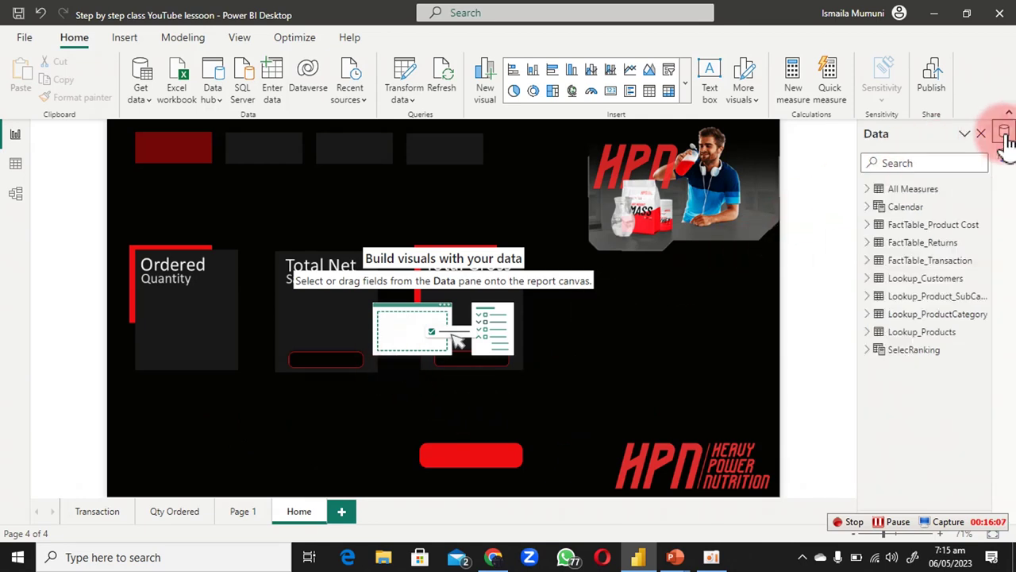
left_click(941, 164)
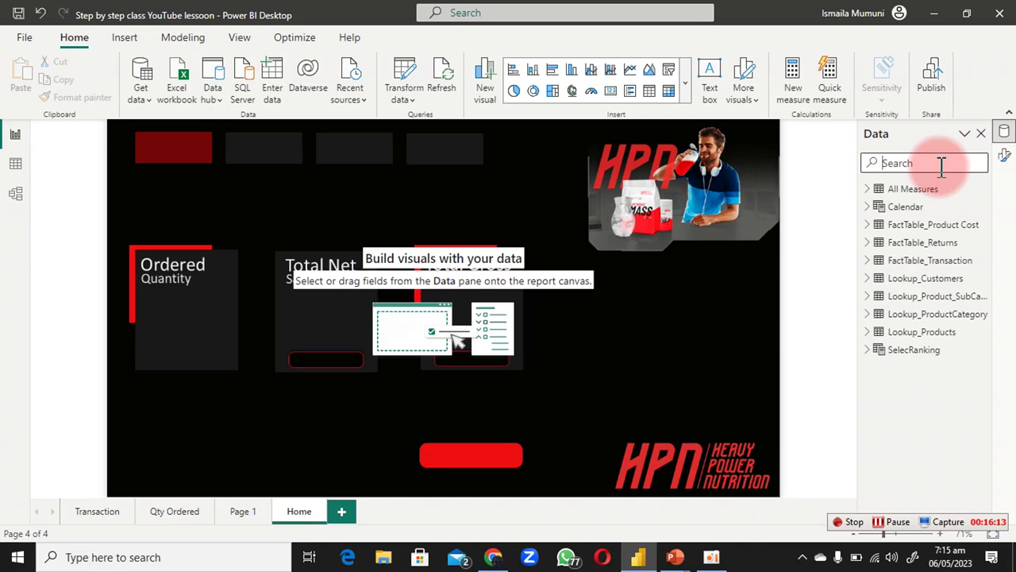
type("q")
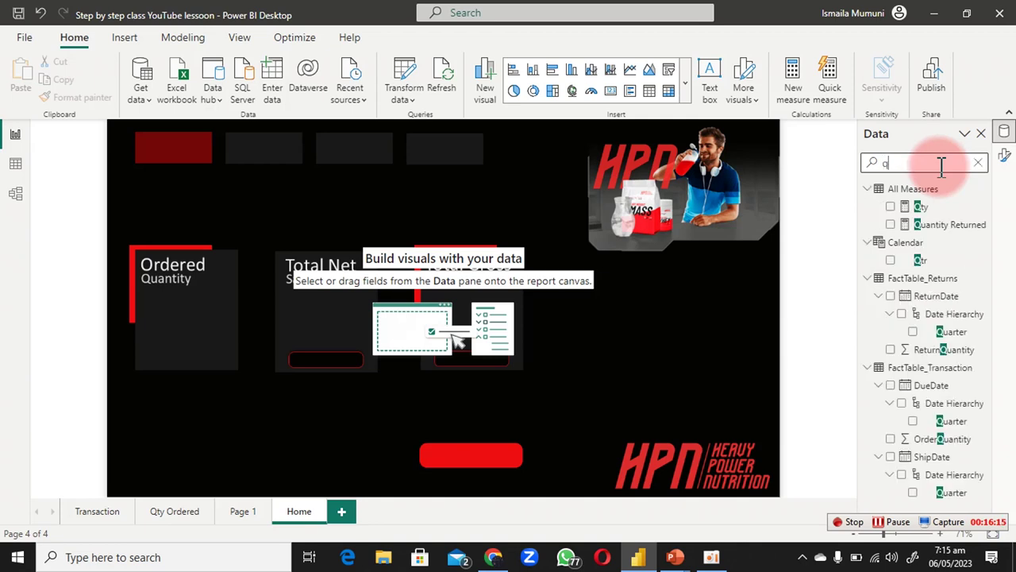
type("t")
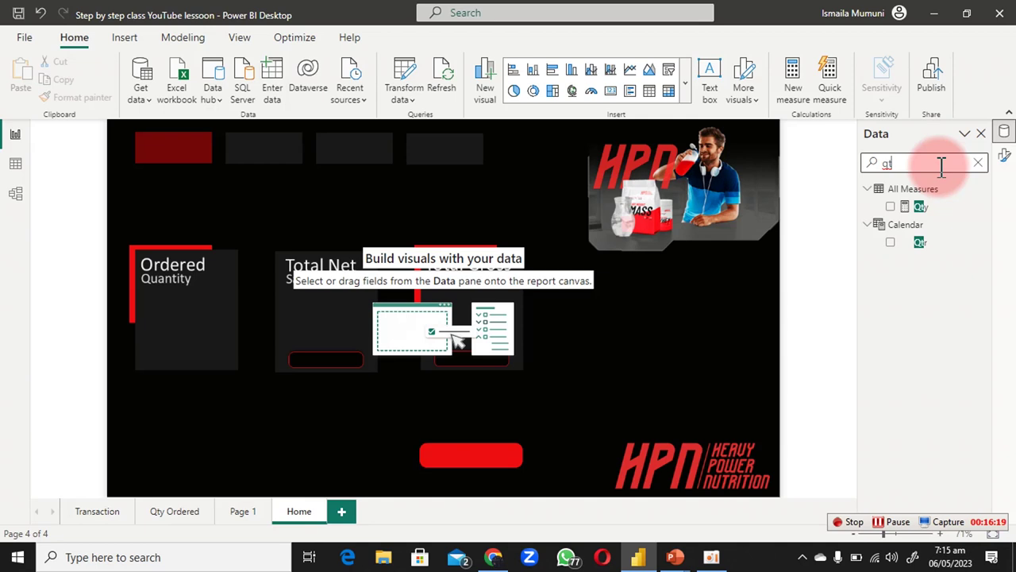
left_click(898, 215)
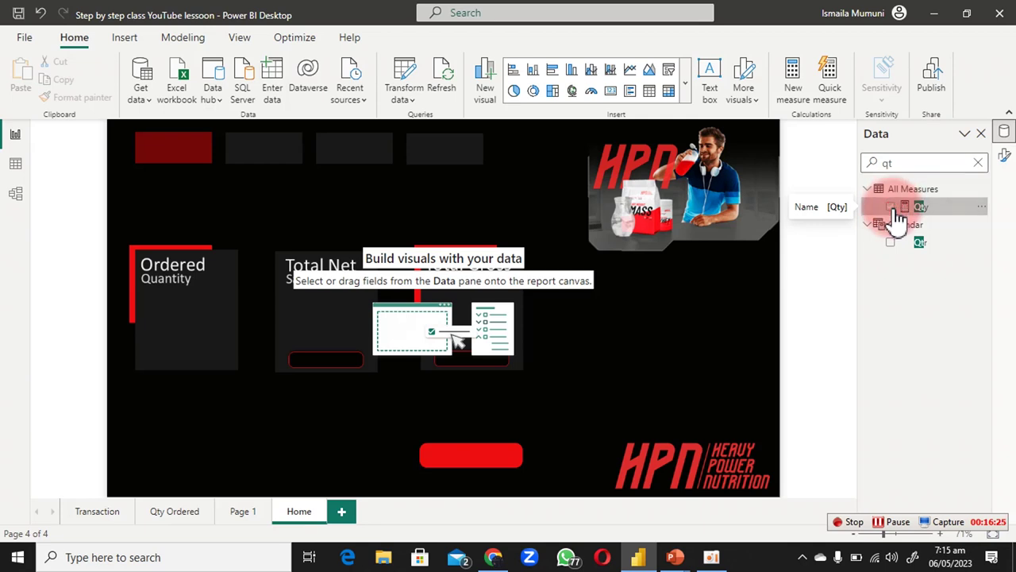
left_click(221, 173)
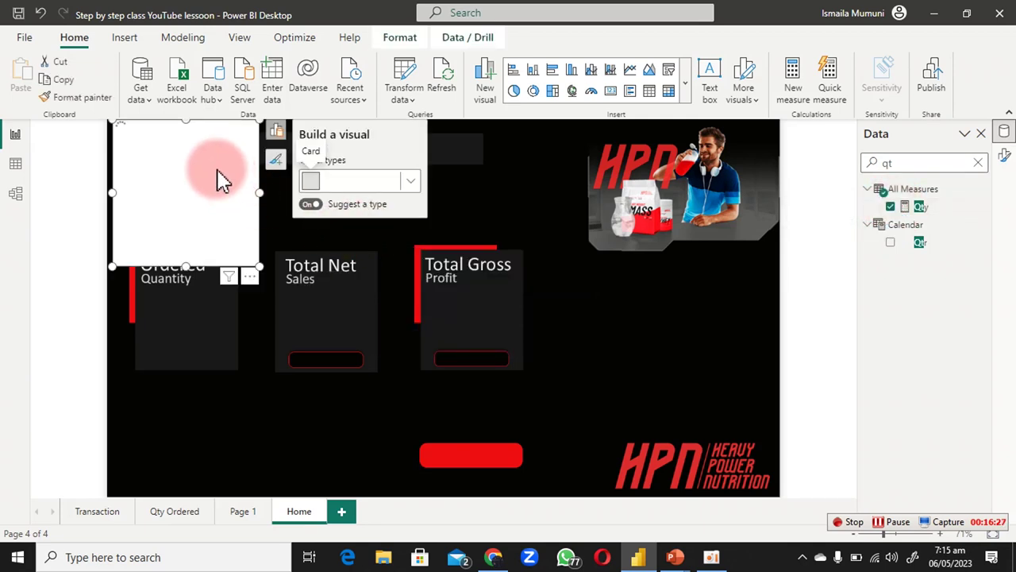
left_click_drag(211, 164, 227, 284)
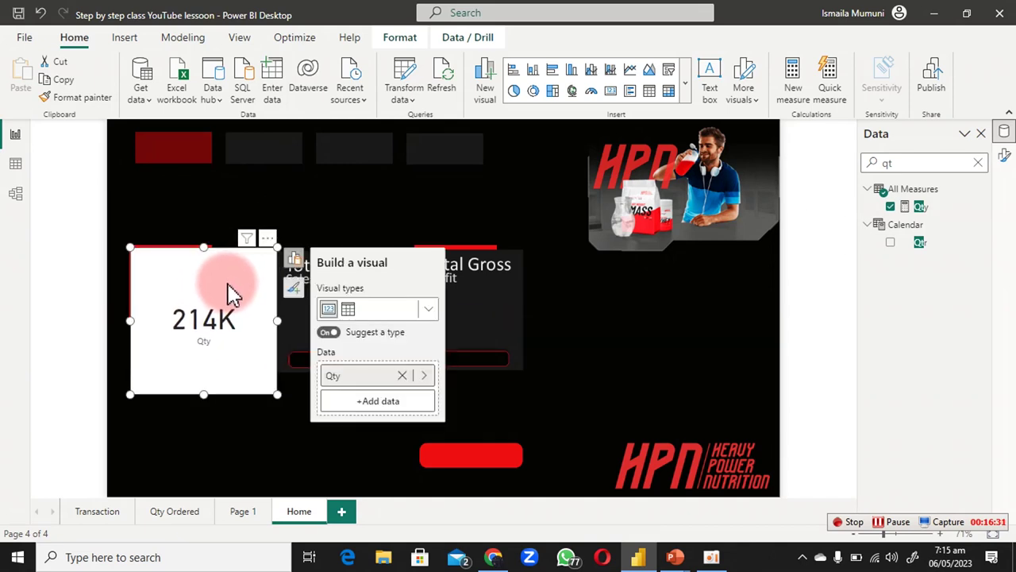
left_click_drag(276, 248, 222, 306)
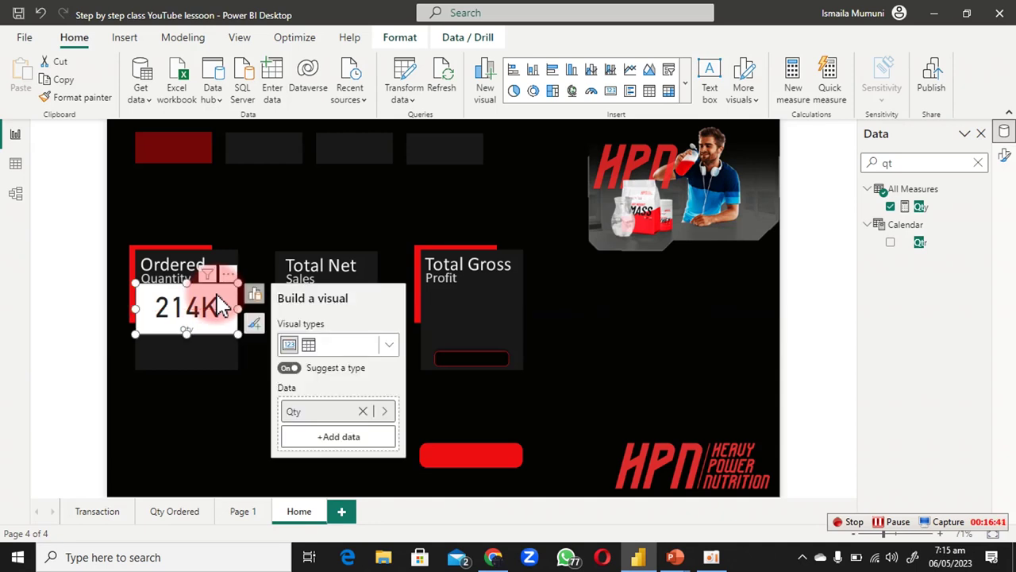
left_click(1004, 156)
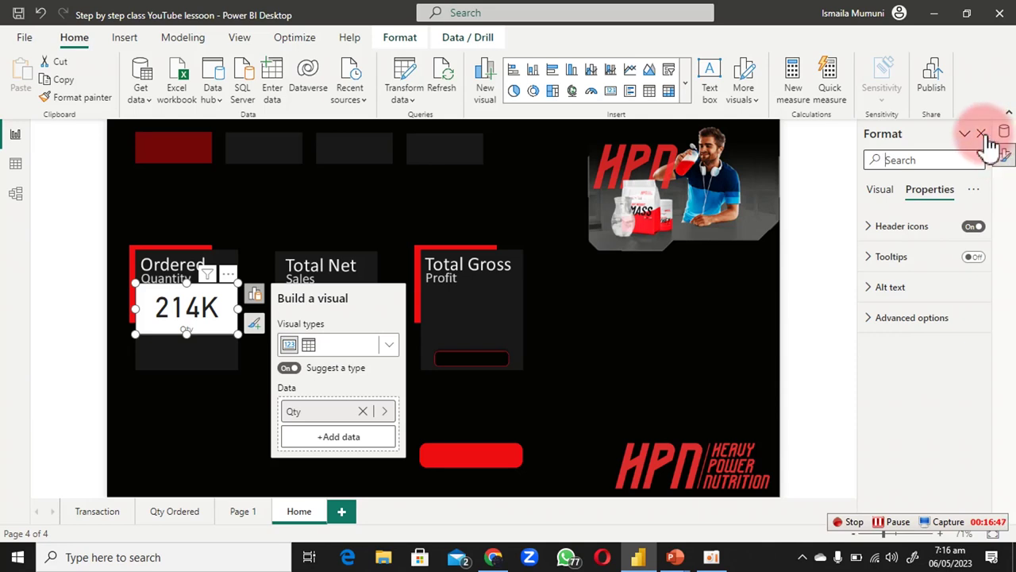
left_click(983, 135)
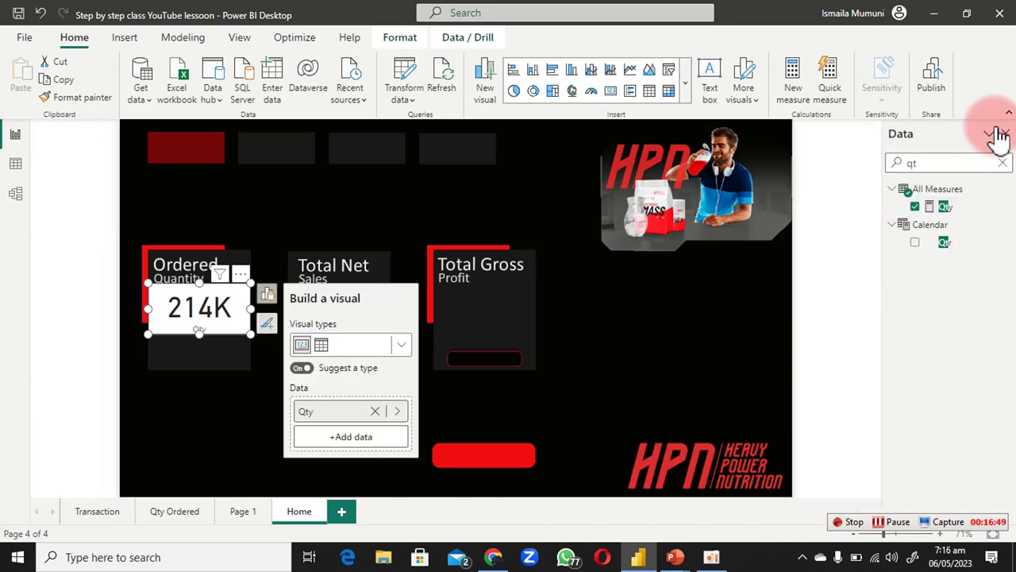
left_click(1005, 135)
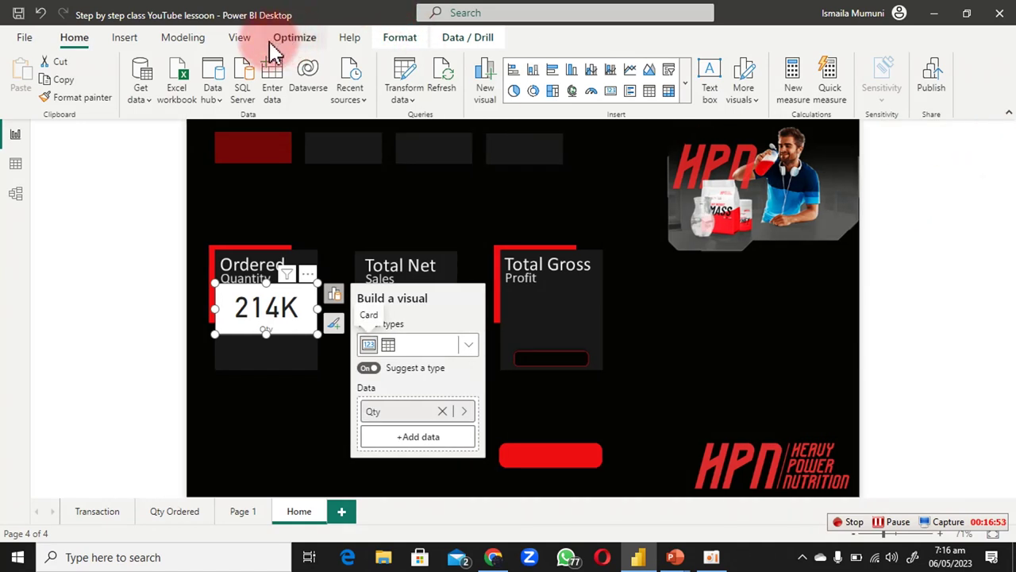
Step: Turn off the category label and the background of the Qty card visual
left_click(239, 40)
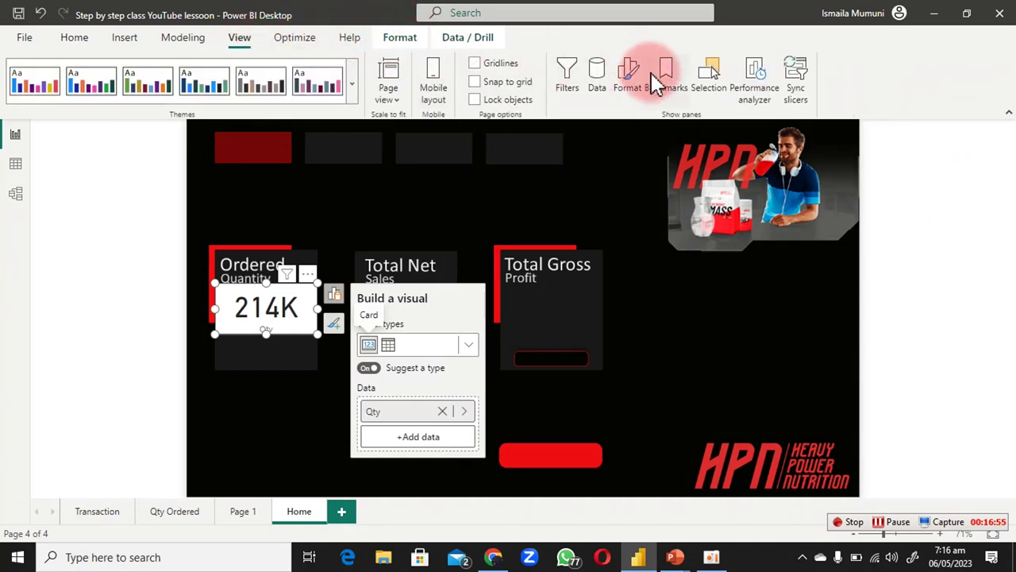
left_click(605, 83)
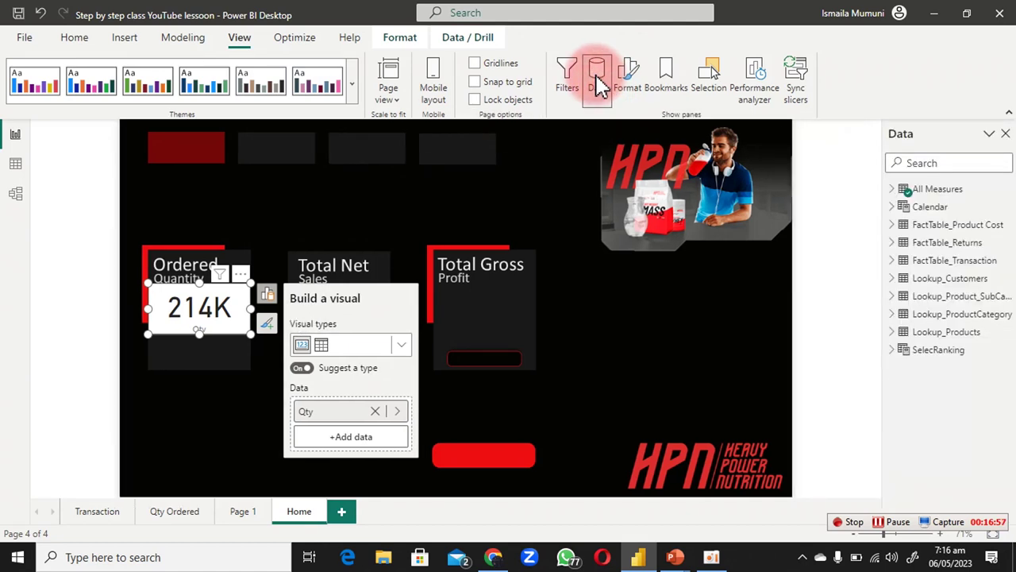
left_click(639, 76)
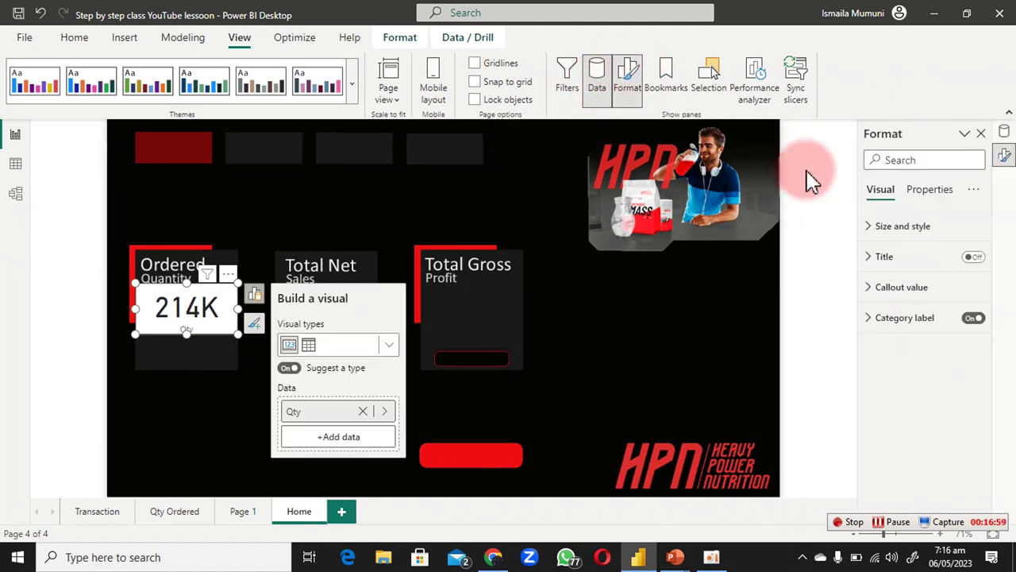
left_click(975, 319)
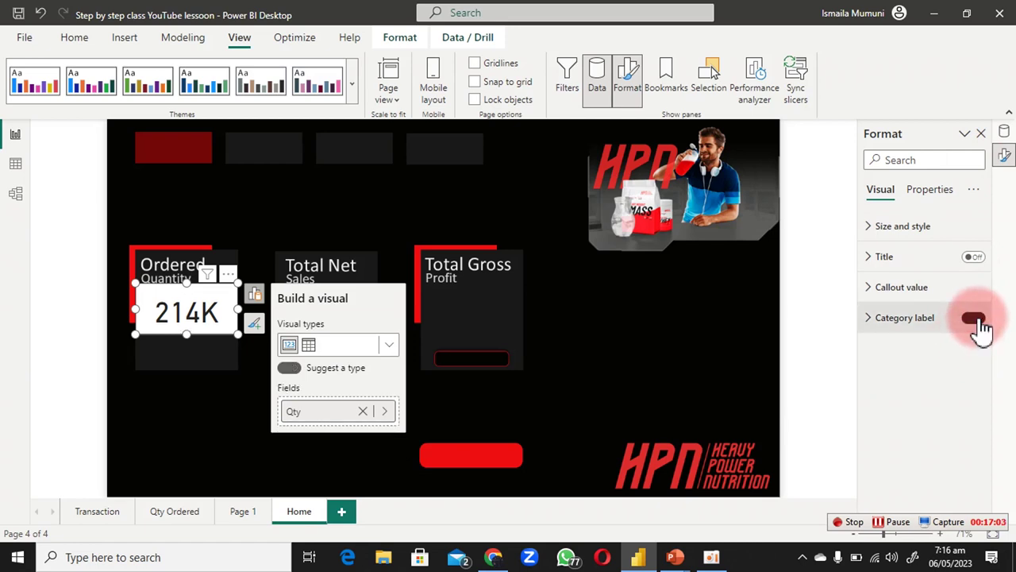
left_click(913, 242)
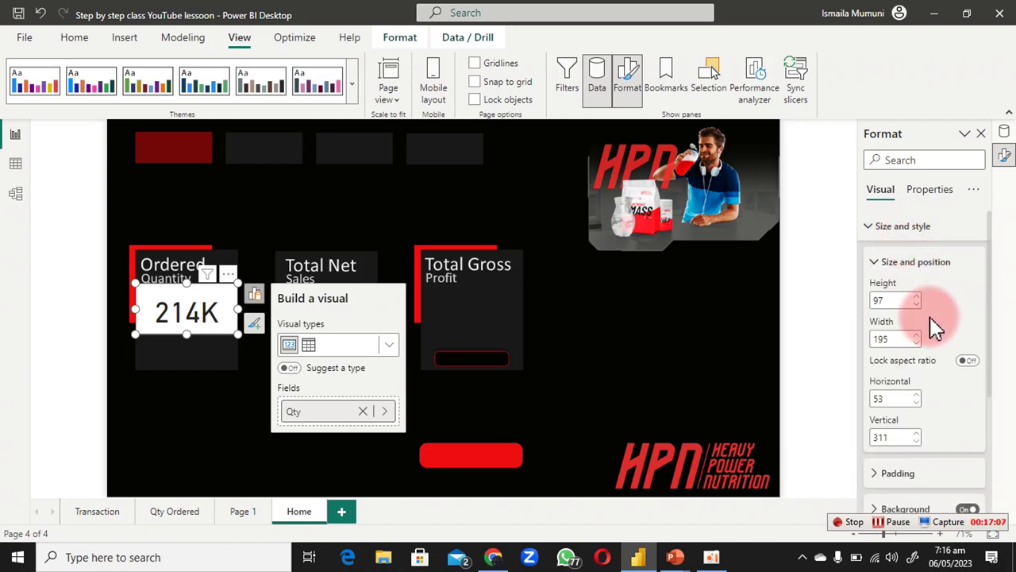
scroll(931, 334, "down", 1)
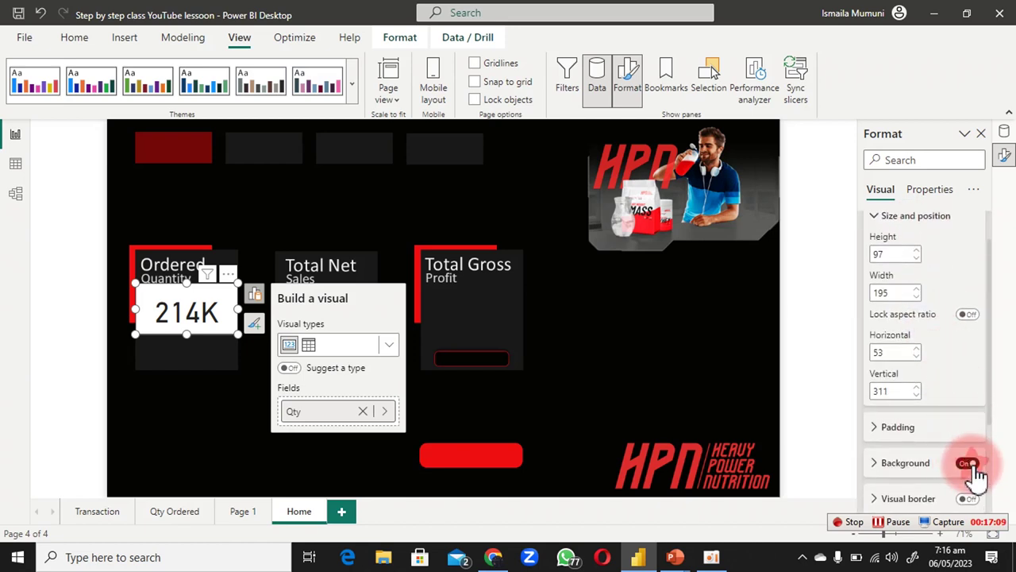
left_click(968, 465)
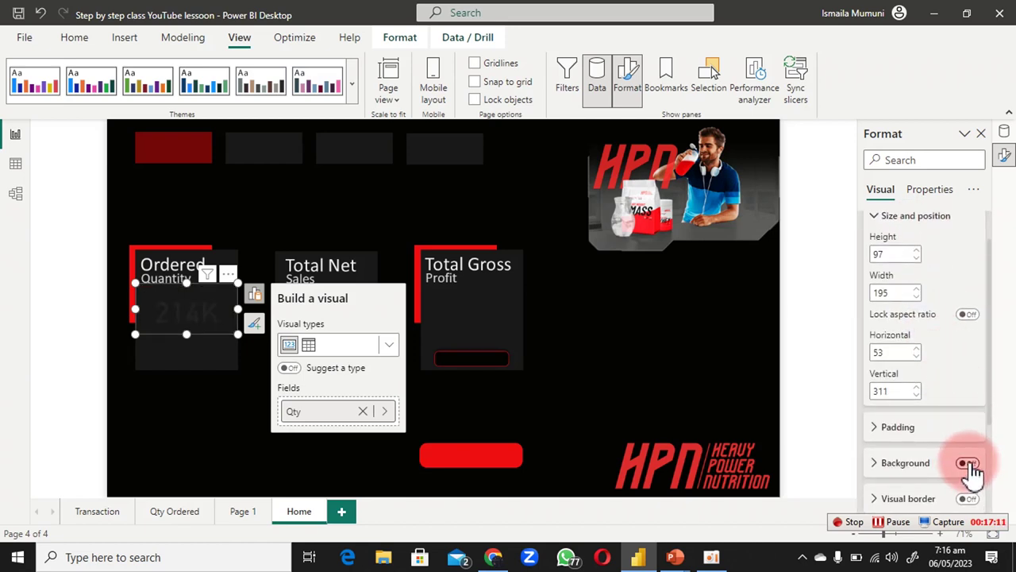
scroll(896, 268, "up", 1)
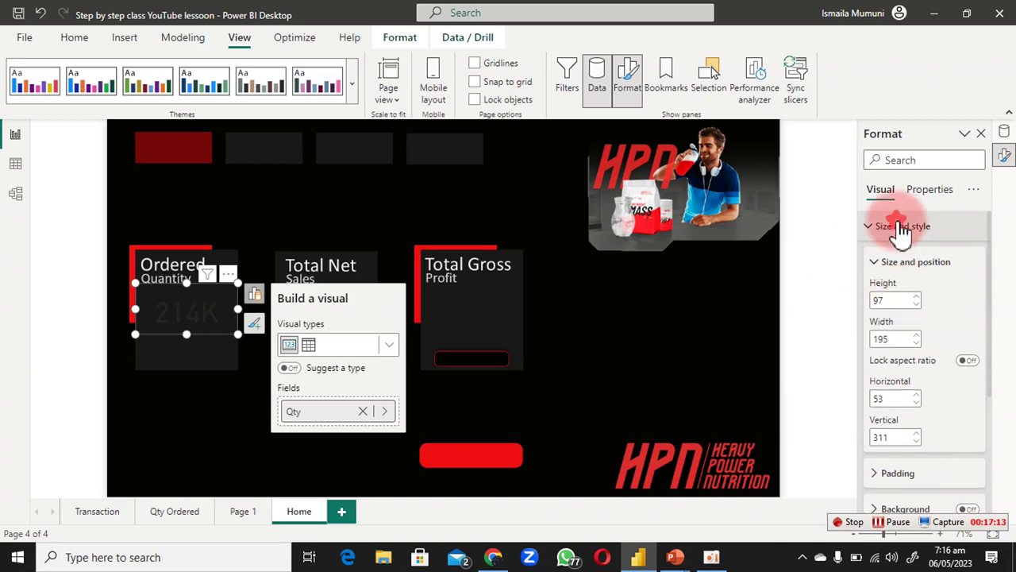
left_click(900, 228)
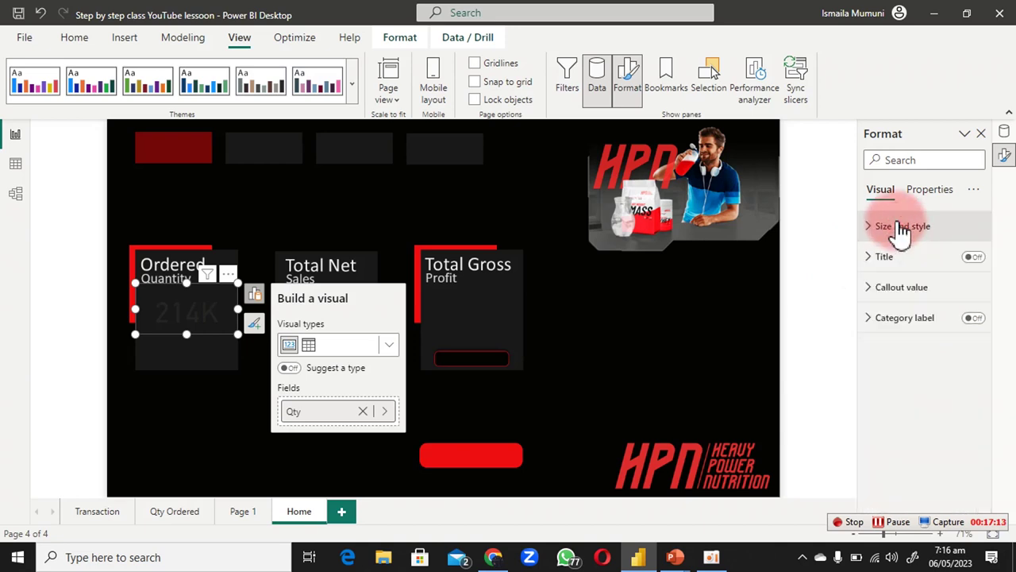
Step: Set the Qty card's callout value color to light gray and deselect the visual
left_click(912, 299)
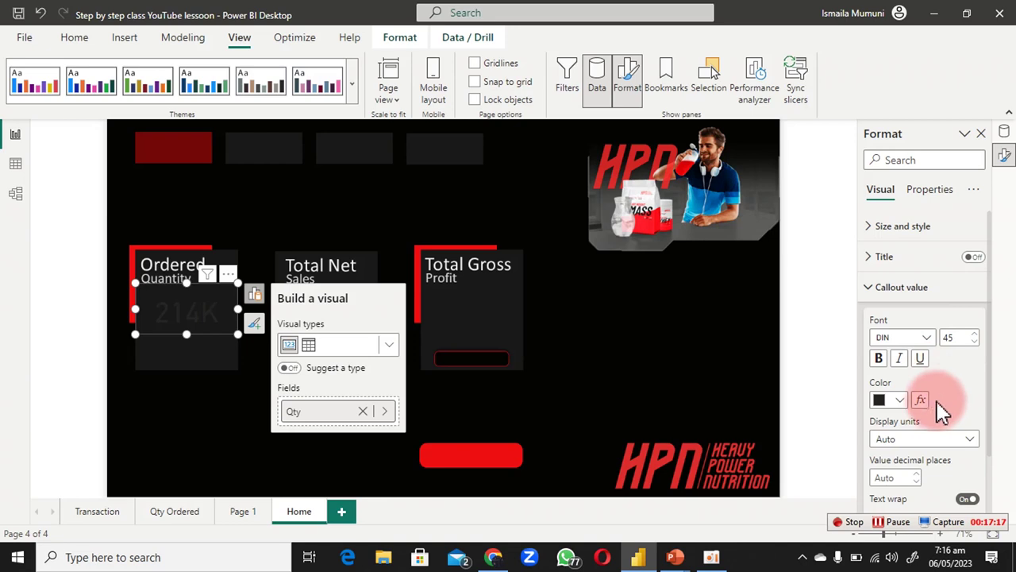
left_click(900, 403)
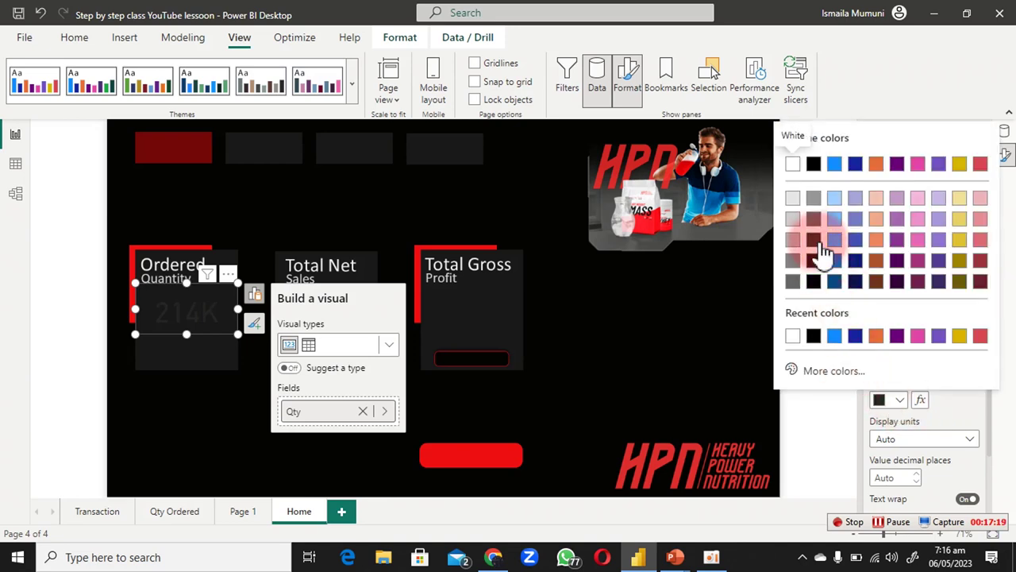
left_click(794, 199)
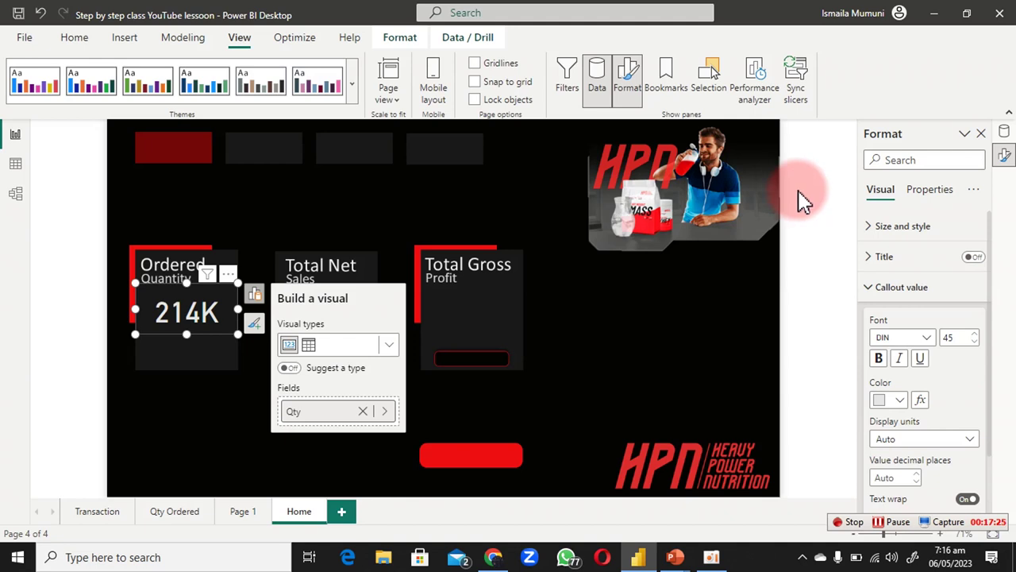
left_click(378, 222)
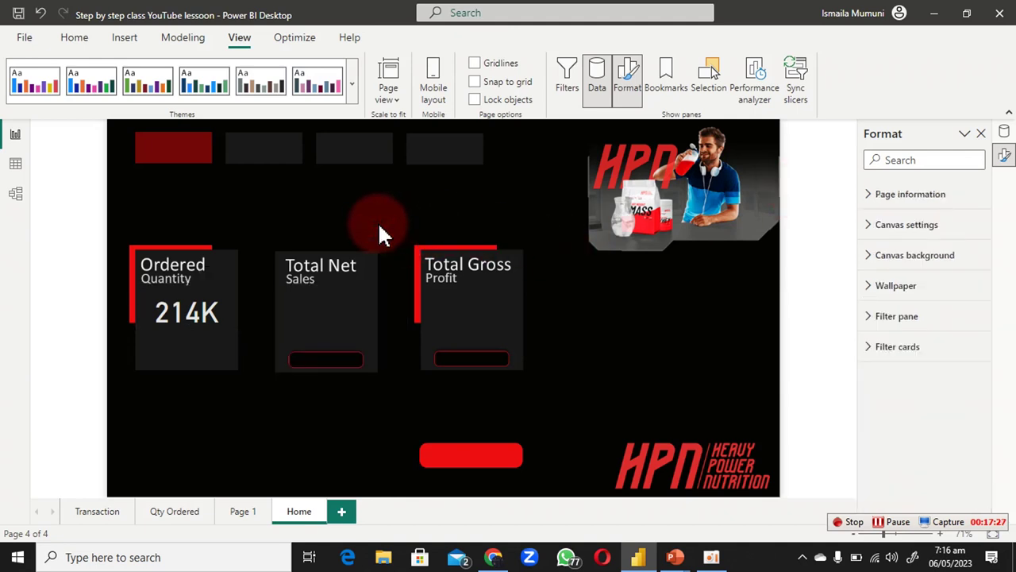
Step: Move the Qty card visual slightly lower so it is centered beneath the Ordered Quantity title
left_click(189, 314)
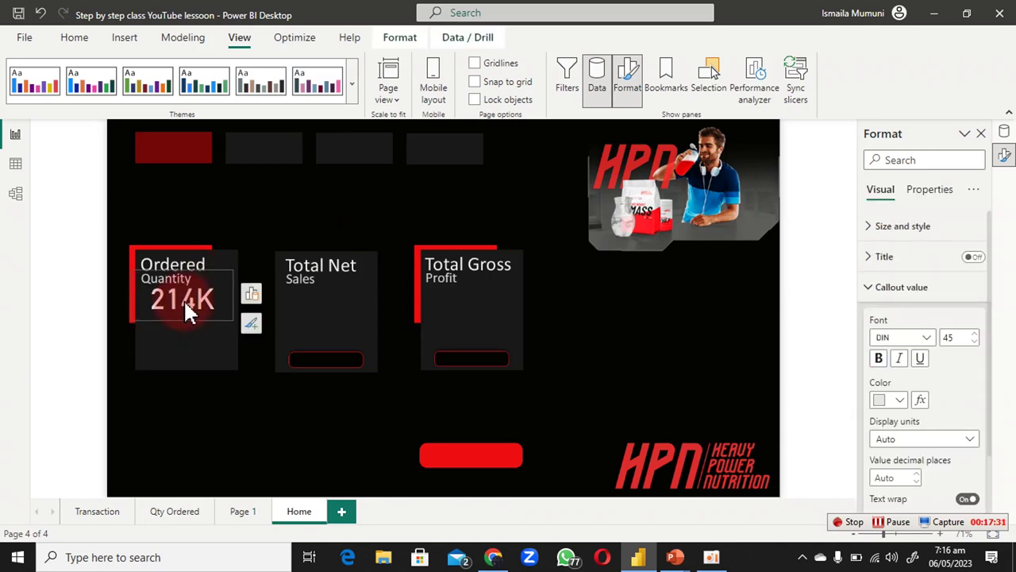
left_click_drag(183, 302, 190, 311)
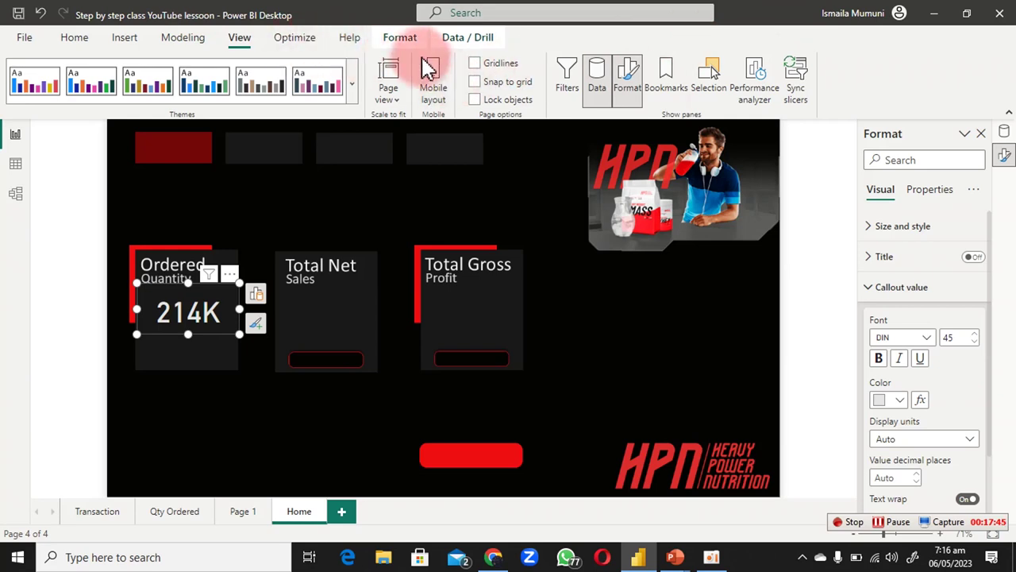
Step: Open the gallery for getting more Power BI visuals and search it for ok
left_click(120, 38)
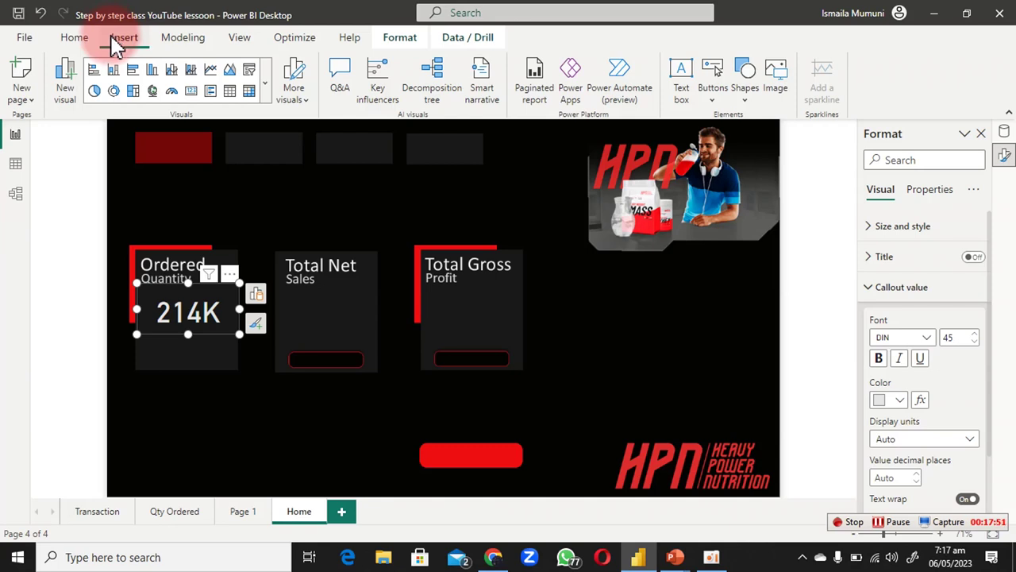
left_click(297, 89)
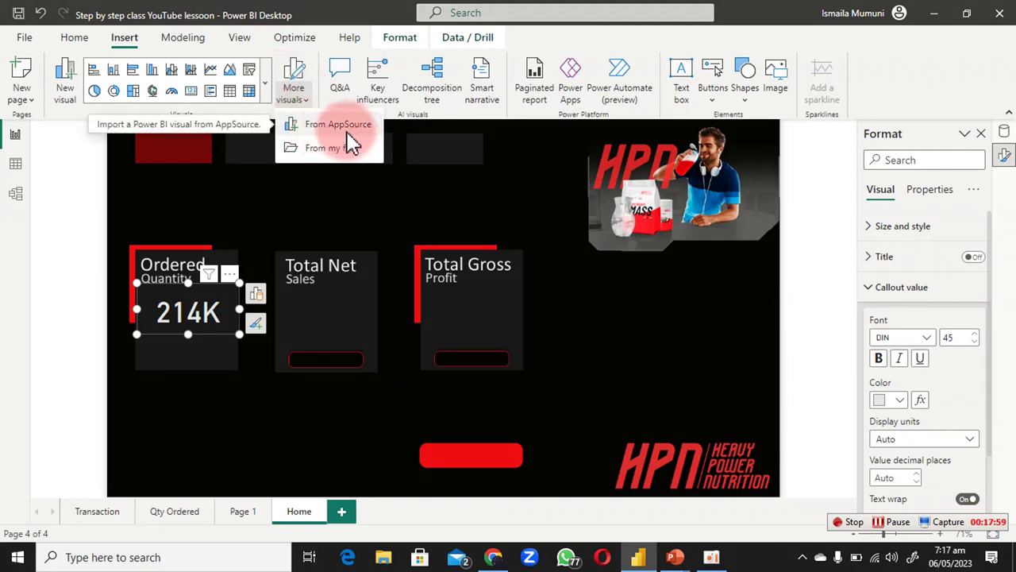
left_click(266, 84)
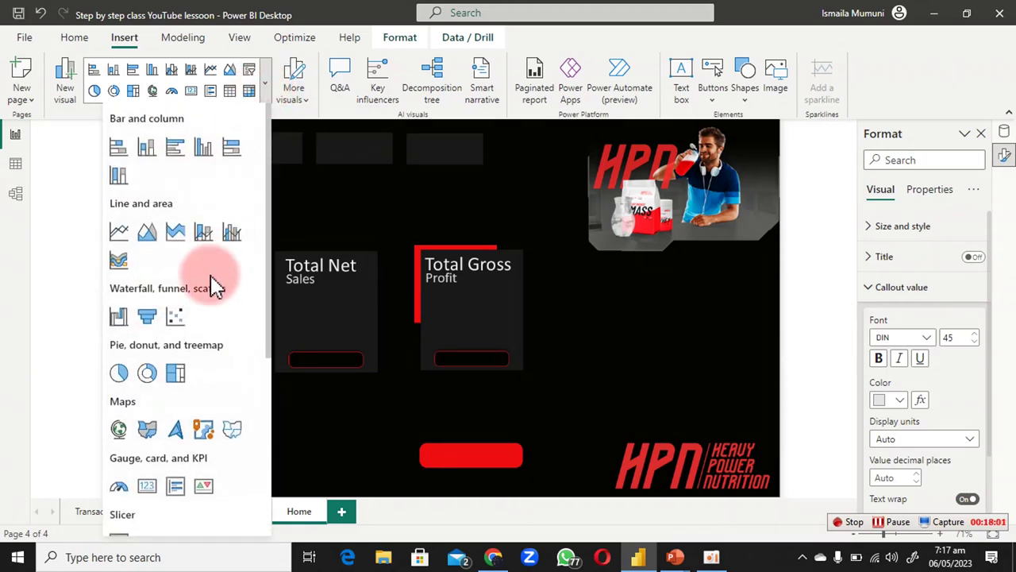
scroll(212, 283, "down", 3)
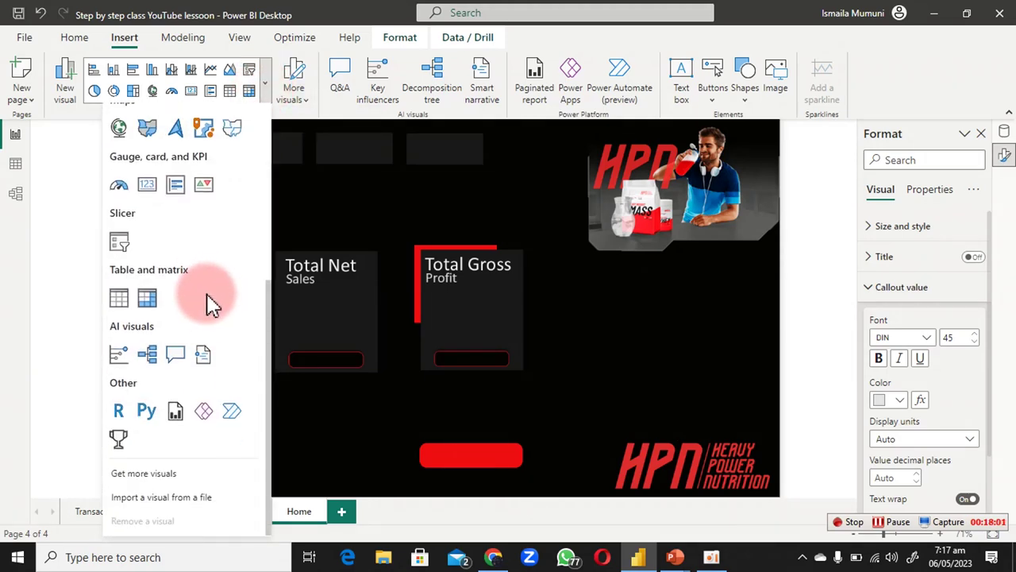
left_click(131, 475)
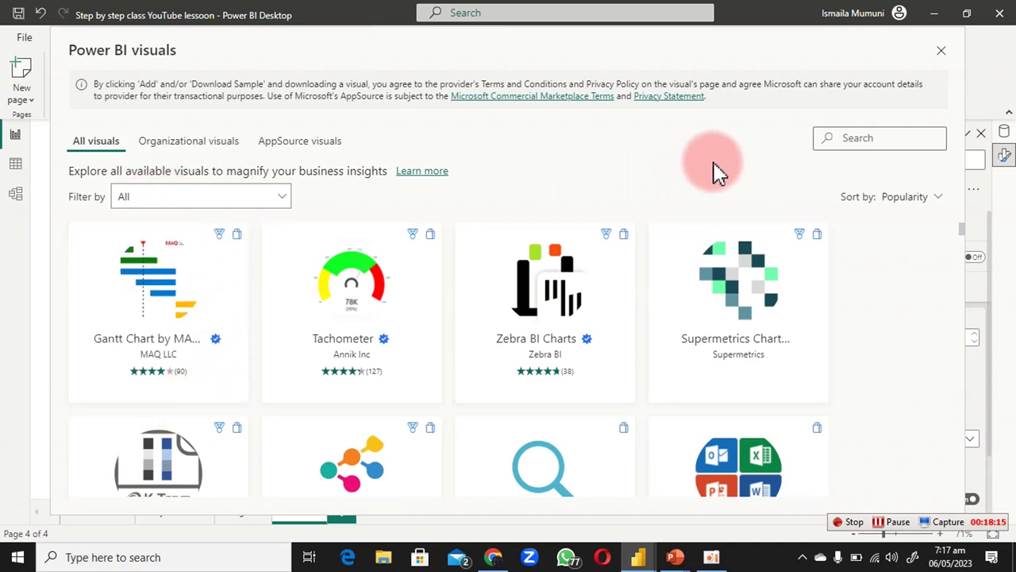
left_click(843, 138)
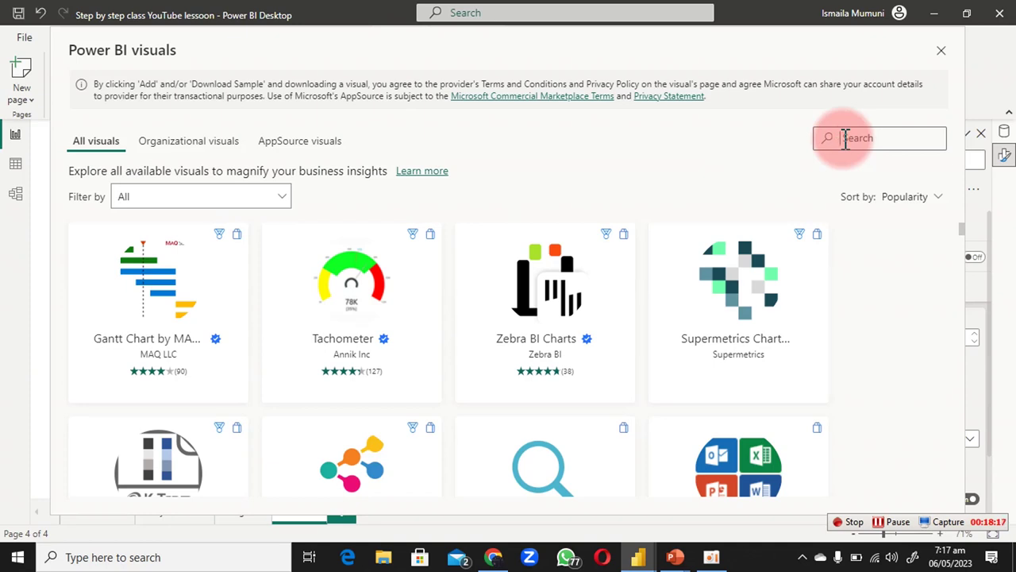
type("c")
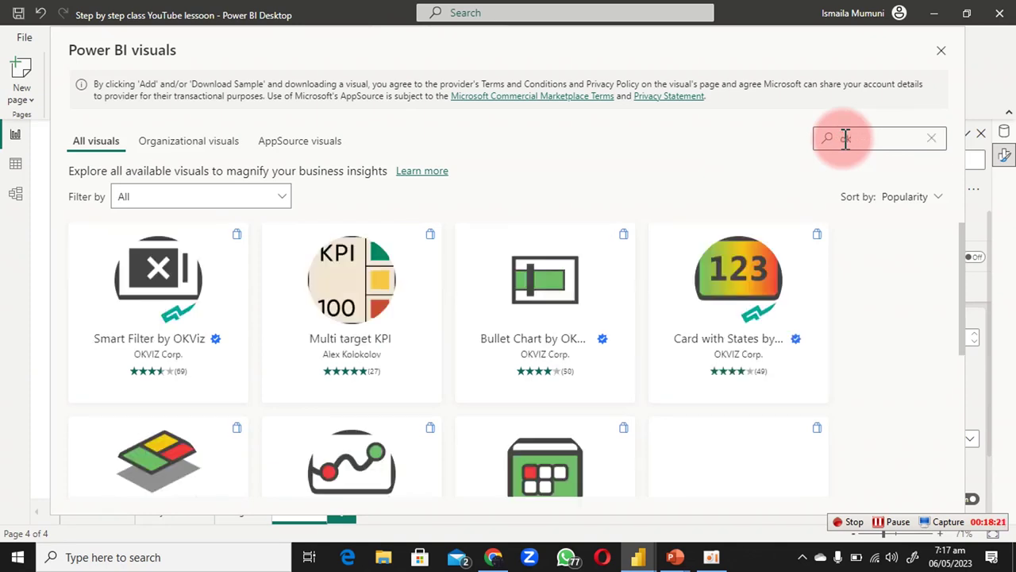
type("k vis")
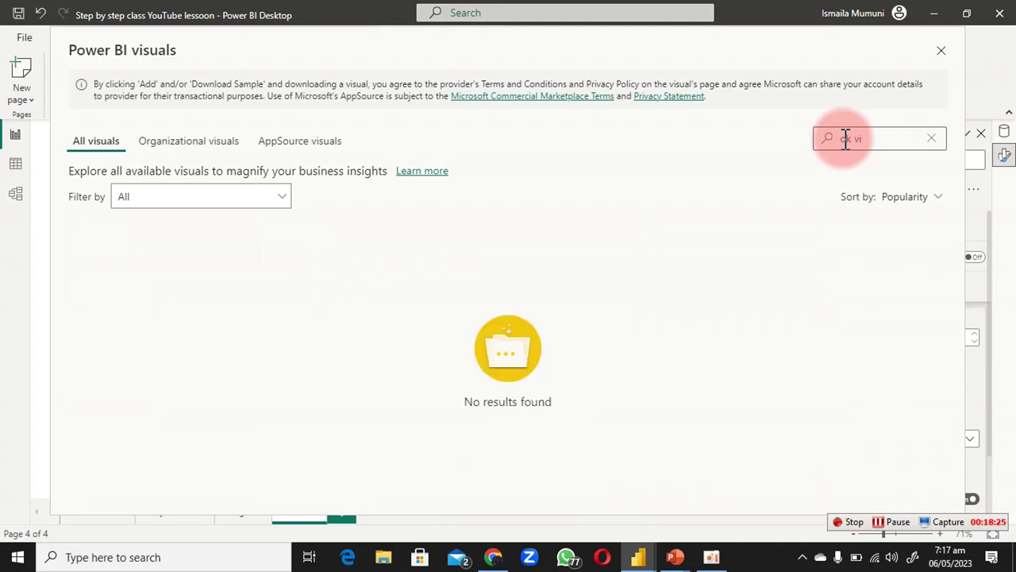
key("BackSpace")
key("BackSpace")
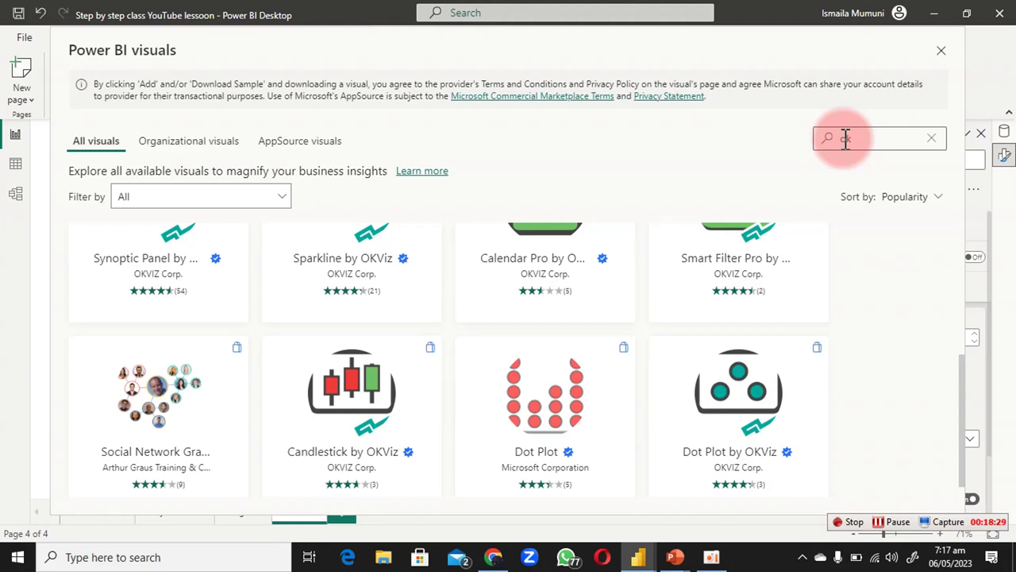
Step: Import the Sparkline by OKViz custom visual from the search results into the report
mouse_move(362, 363)
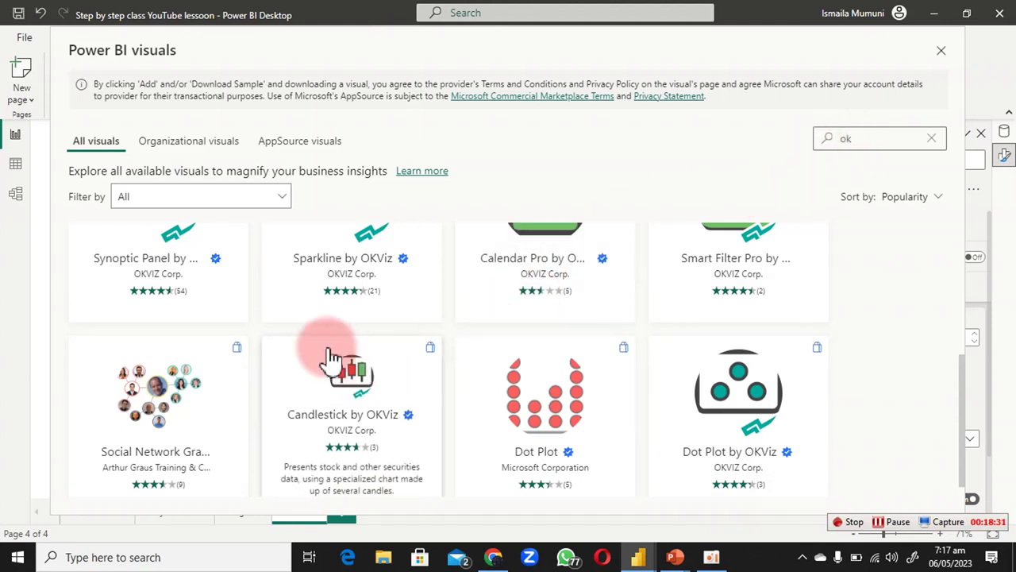
scroll(352, 239, "up", 2)
scroll(420, 295, "up", 2)
mouse_move(416, 442)
left_click(367, 381)
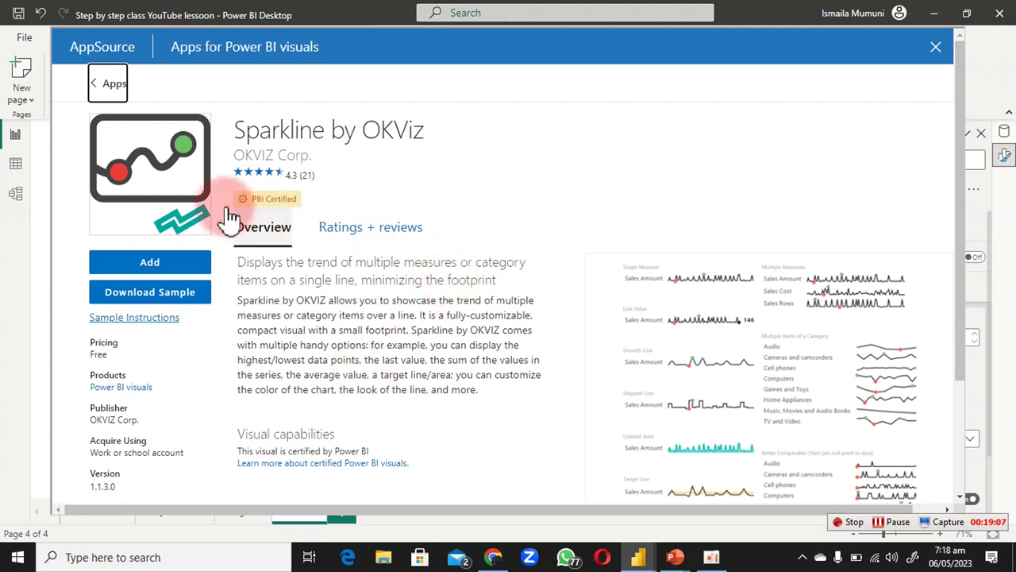
left_click(149, 266)
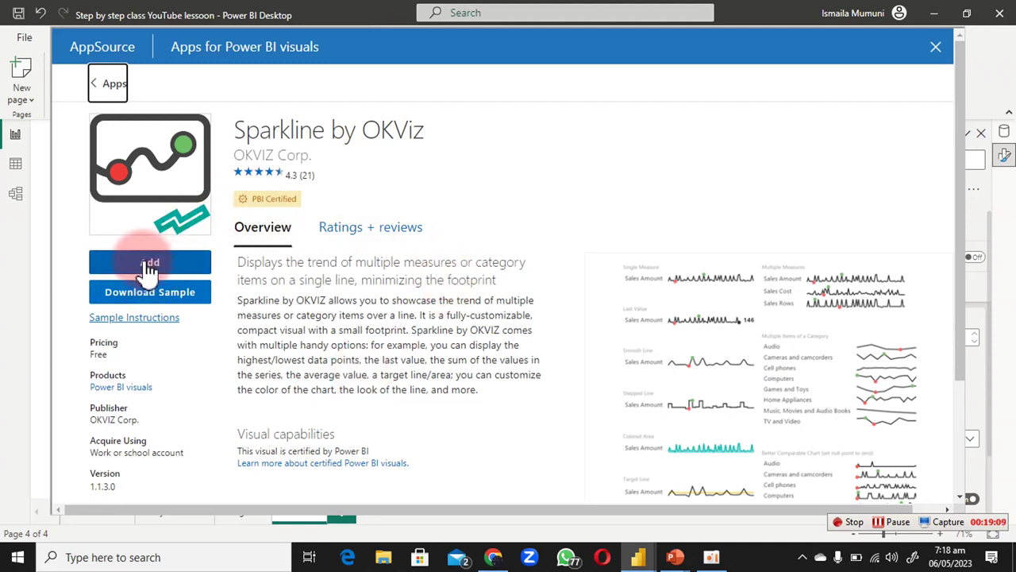
left_click(344, 234)
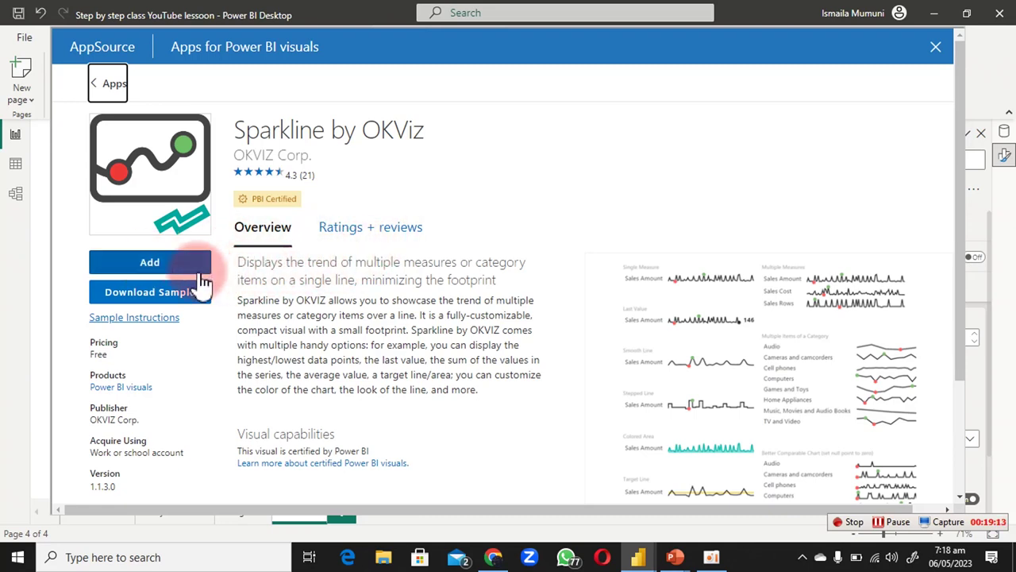
left_click(157, 268)
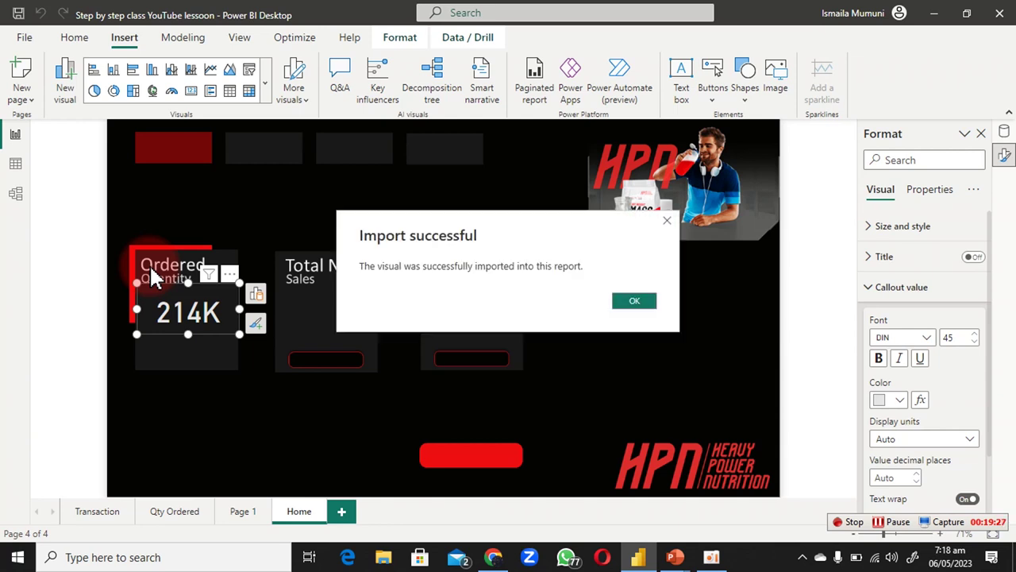
left_click(649, 302)
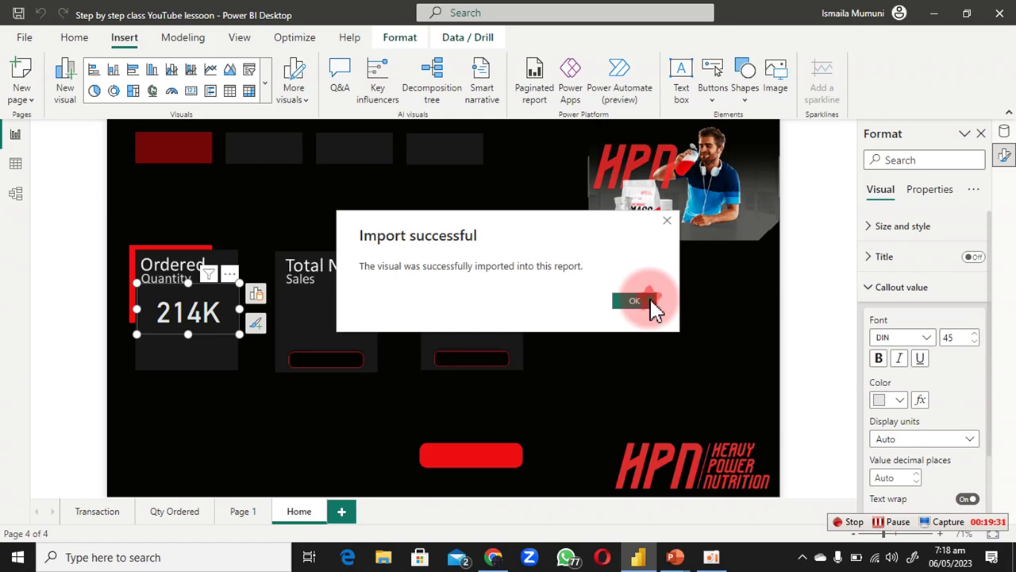
left_click(650, 303)
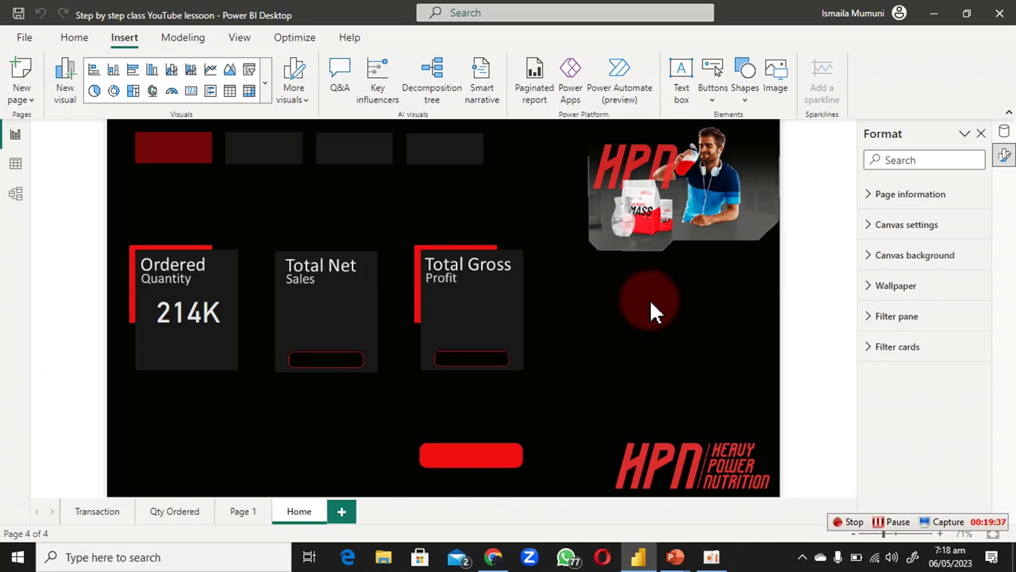
Step: Insert the imported Sparkline visual on the Home page and move it directly below the Qty value in the Ordered Quantity card
left_click(266, 83)
scroll(222, 357, "down", 10)
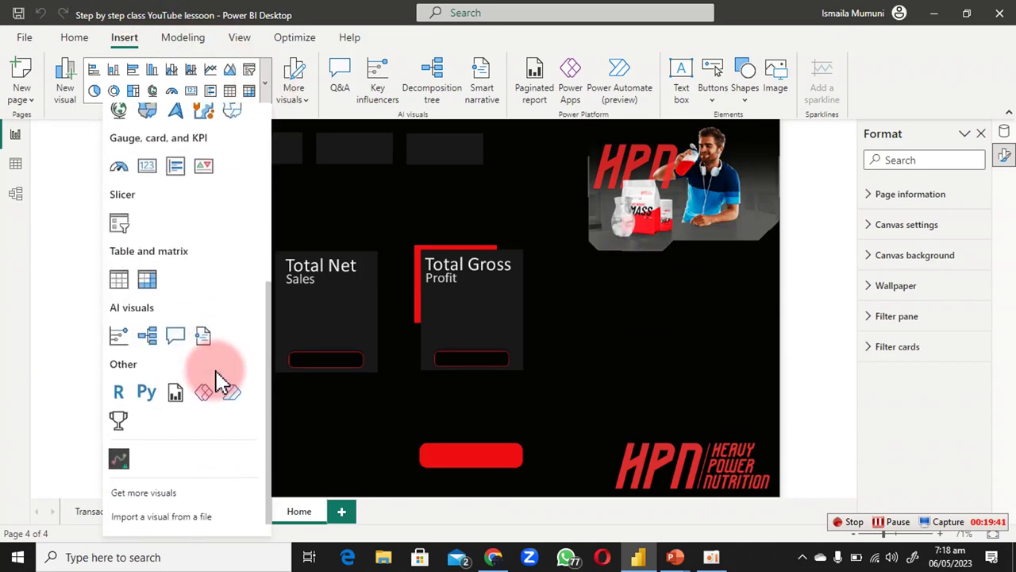
left_click(115, 442)
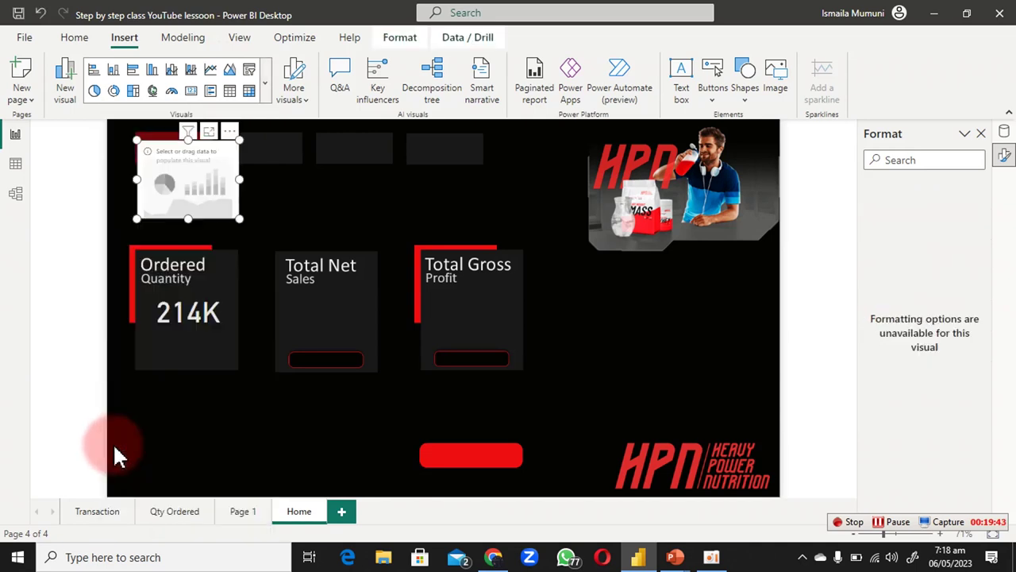
left_click_drag(199, 170, 197, 365)
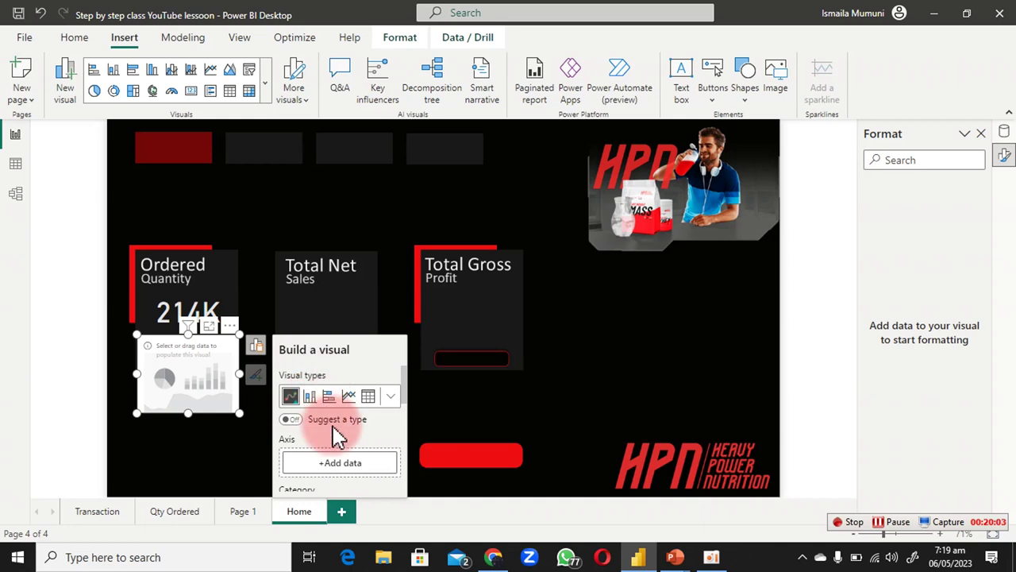
Step: Set the sparkline's axis to the Date field from the Calendar table
left_click(321, 468)
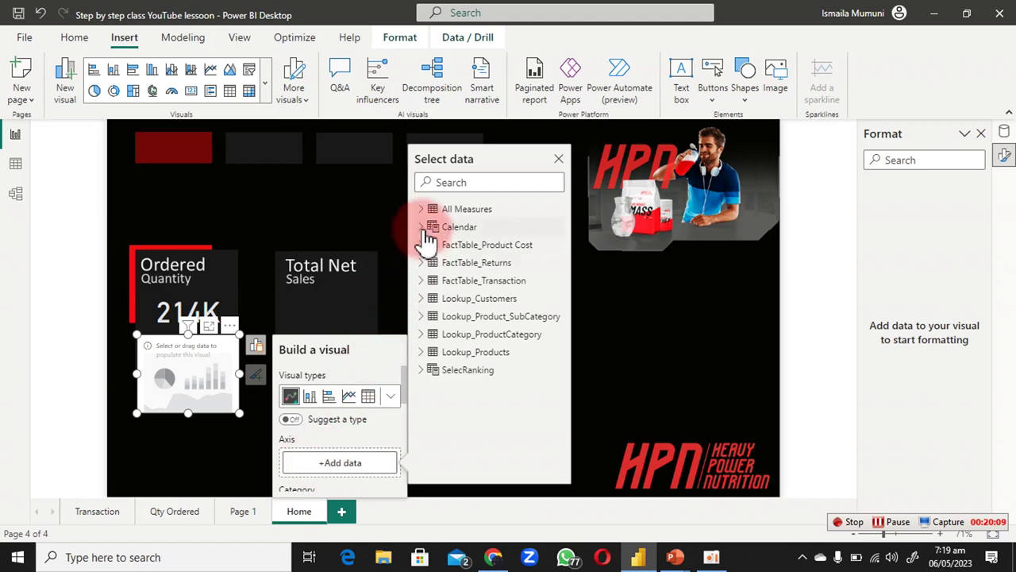
left_click(421, 228)
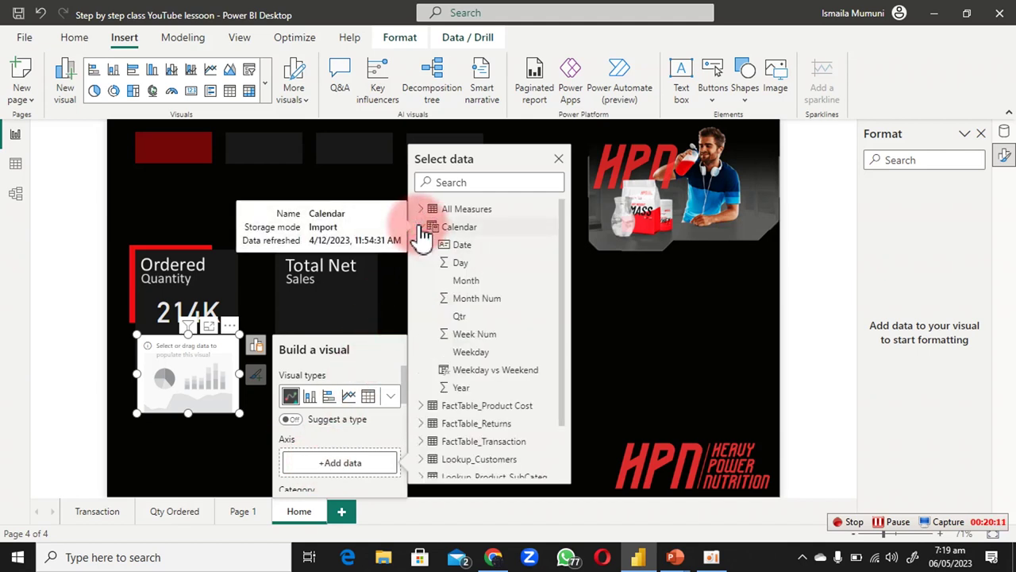
left_click(467, 244)
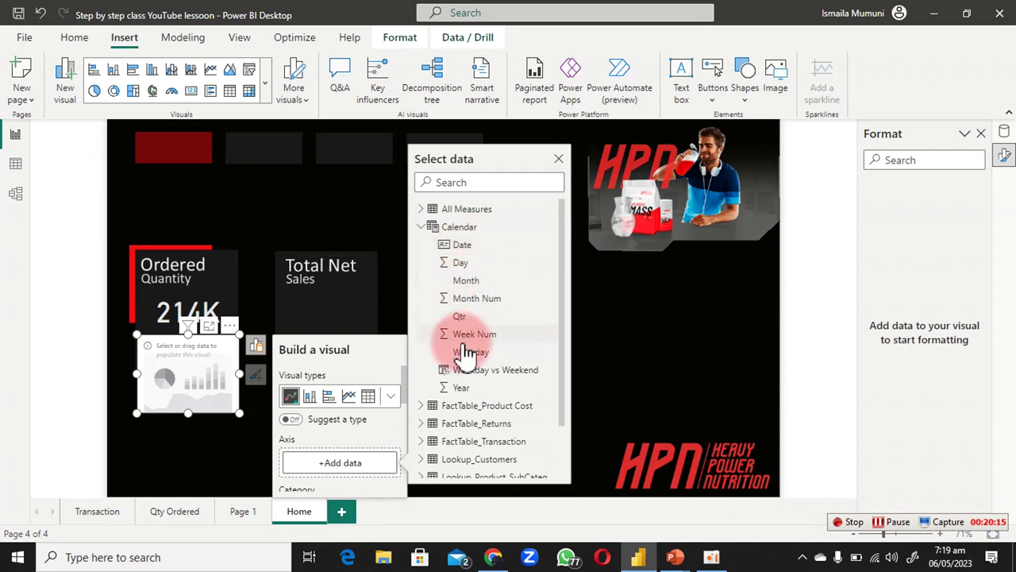
left_click(470, 246)
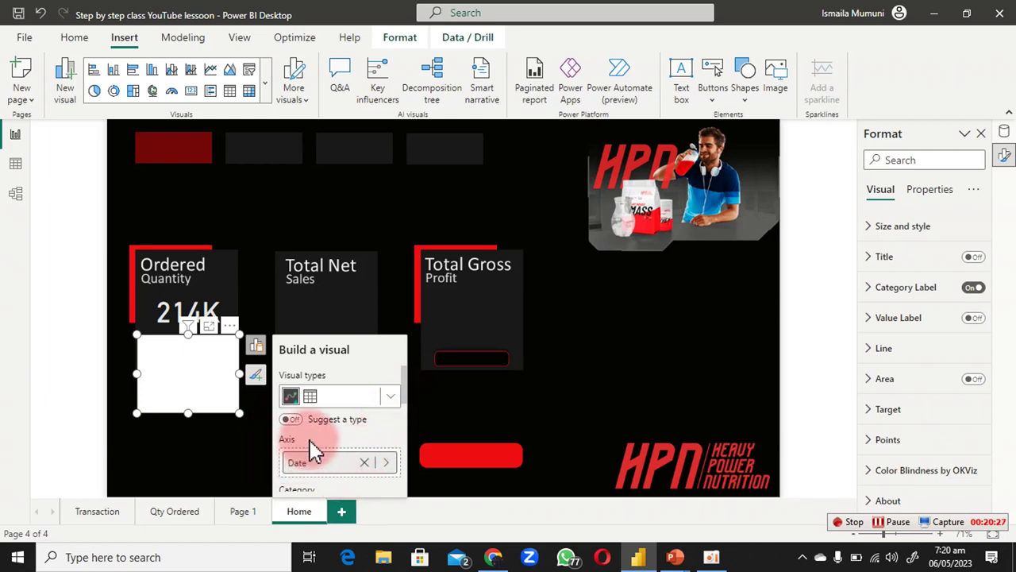
Step: Add the Qty measure from All Measures as the sparkline's values
left_click(214, 439)
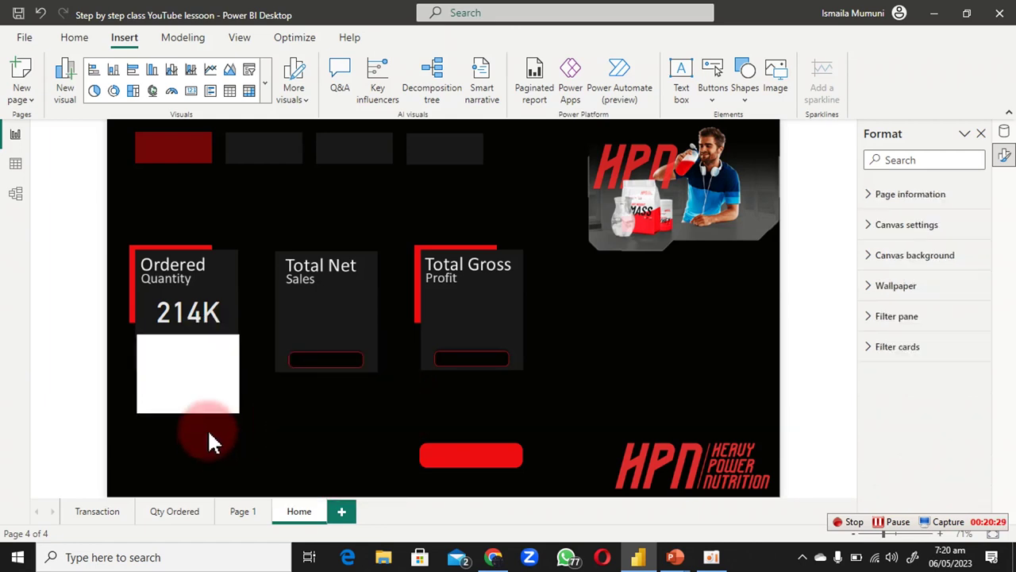
left_click(193, 409)
left_click(258, 347)
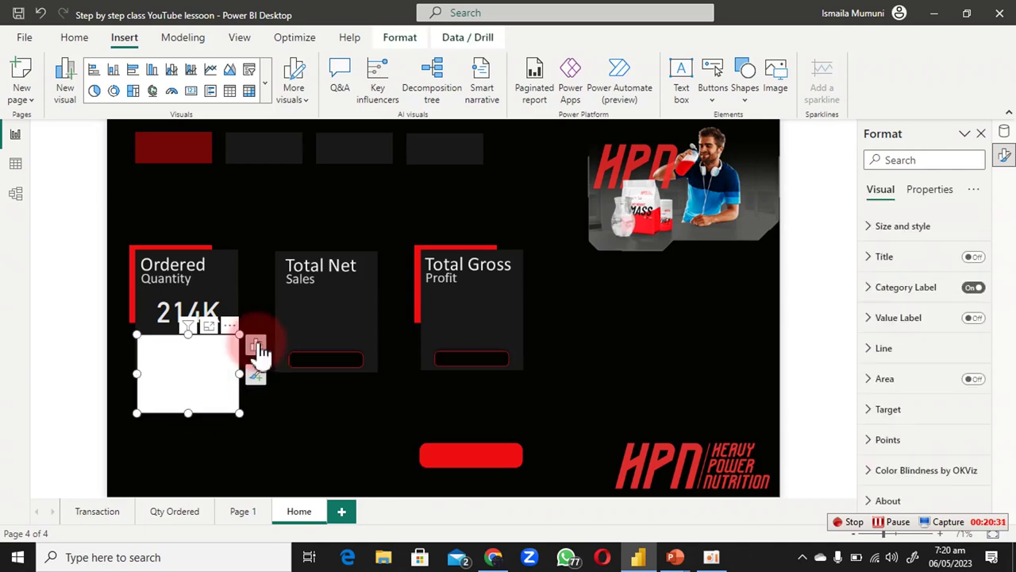
scroll(317, 444, "down", 2)
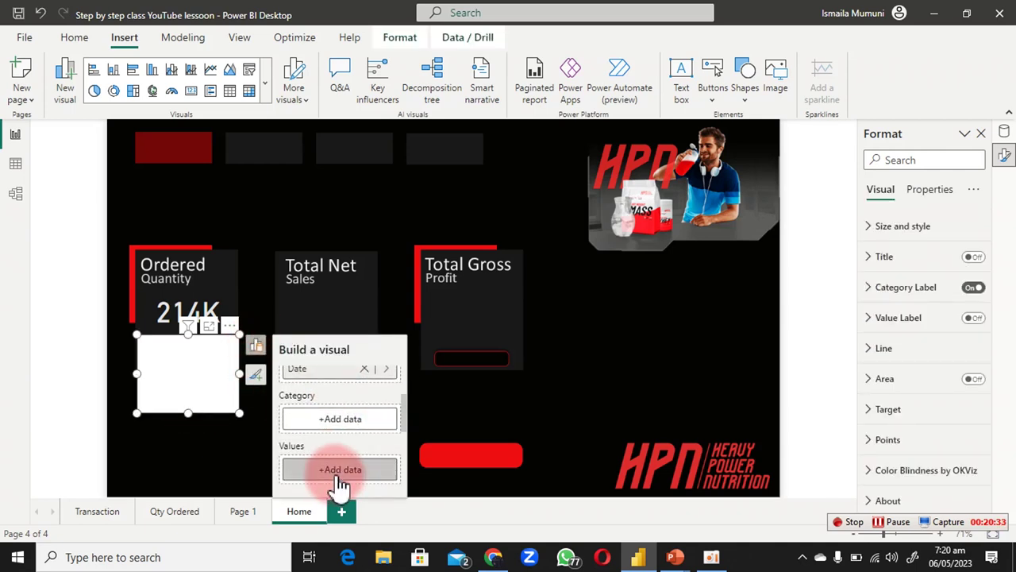
left_click(328, 467)
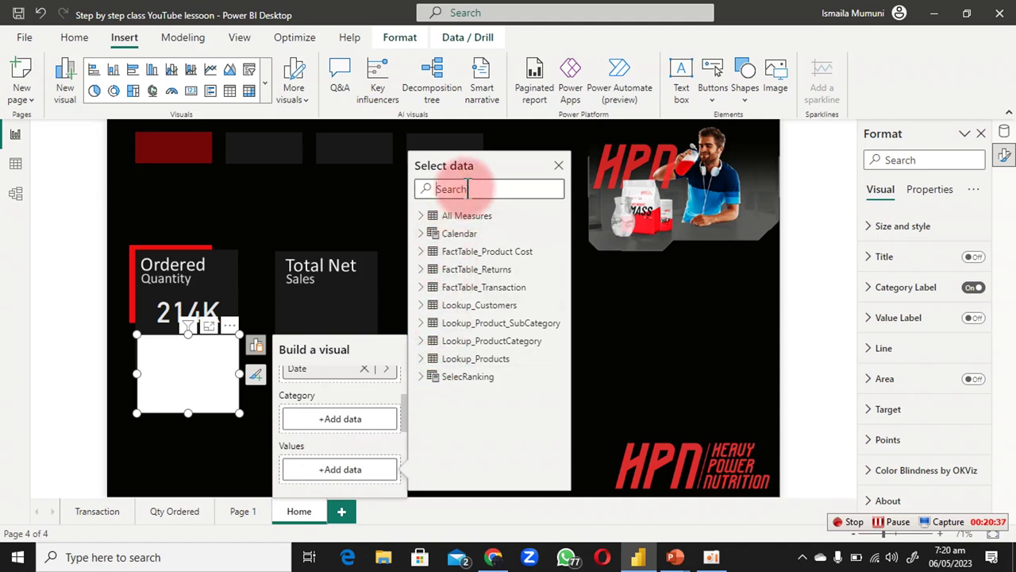
type("qty")
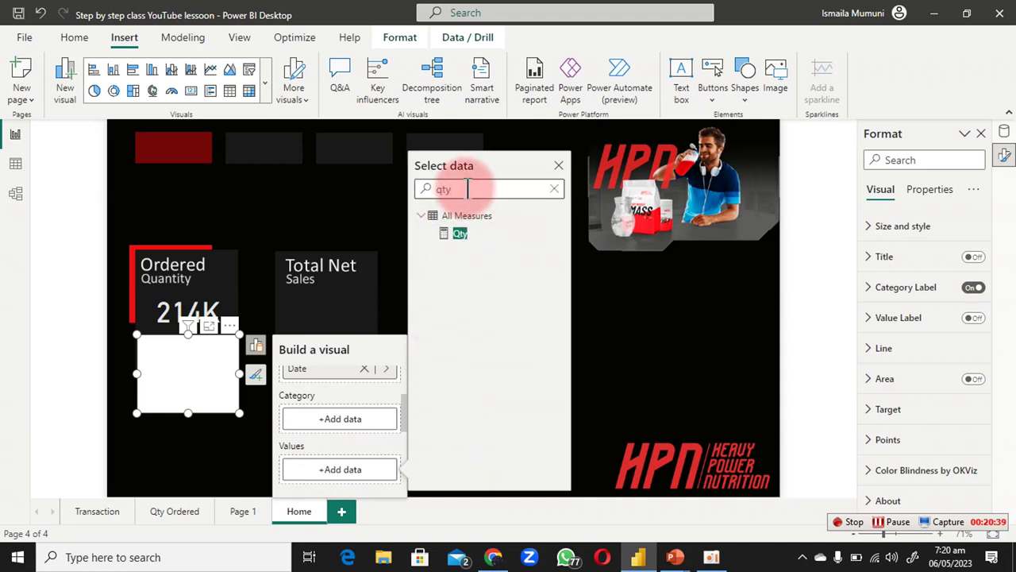
left_click(461, 234)
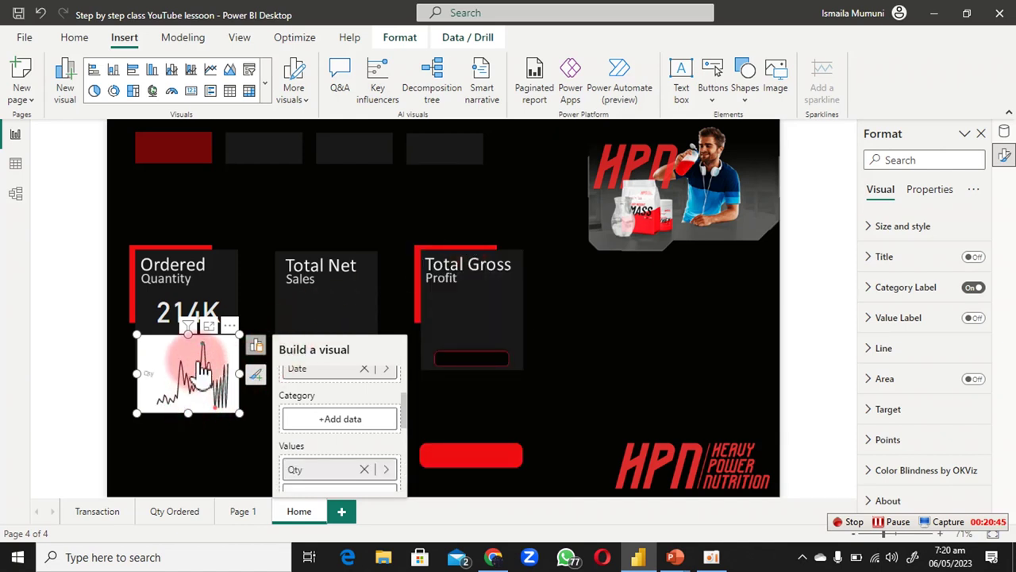
Step: Reduce the Qty sparkline's height to about 63 so it fits the bottom of the Ordered Quantity card
left_click_drag(181, 410, 185, 369)
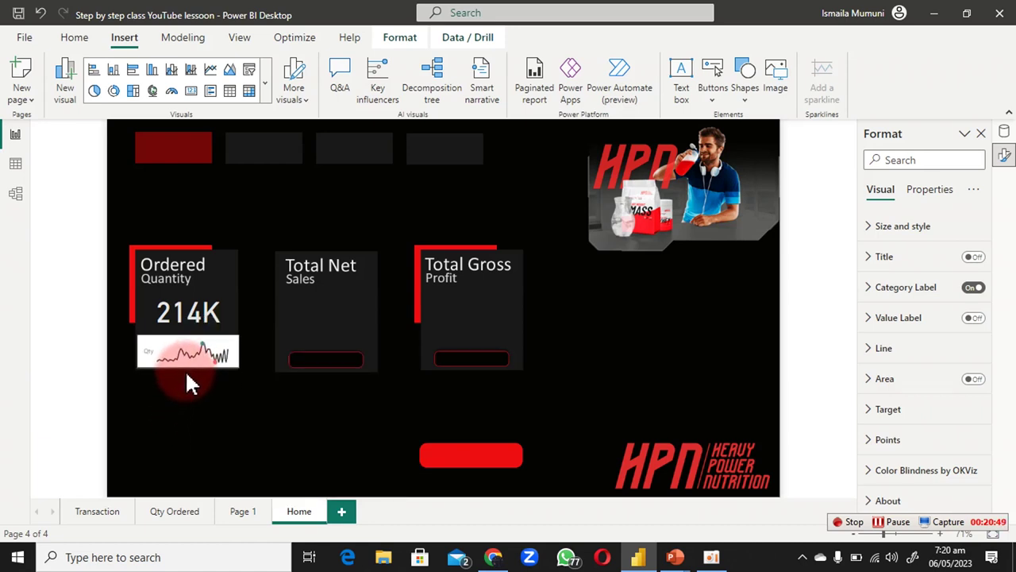
right_click(185, 370)
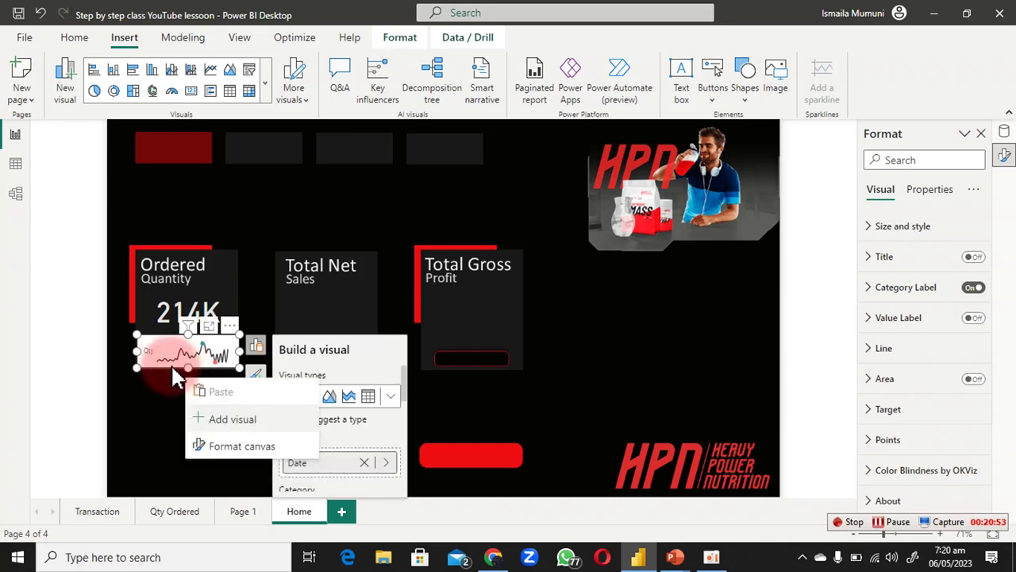
left_click(170, 364)
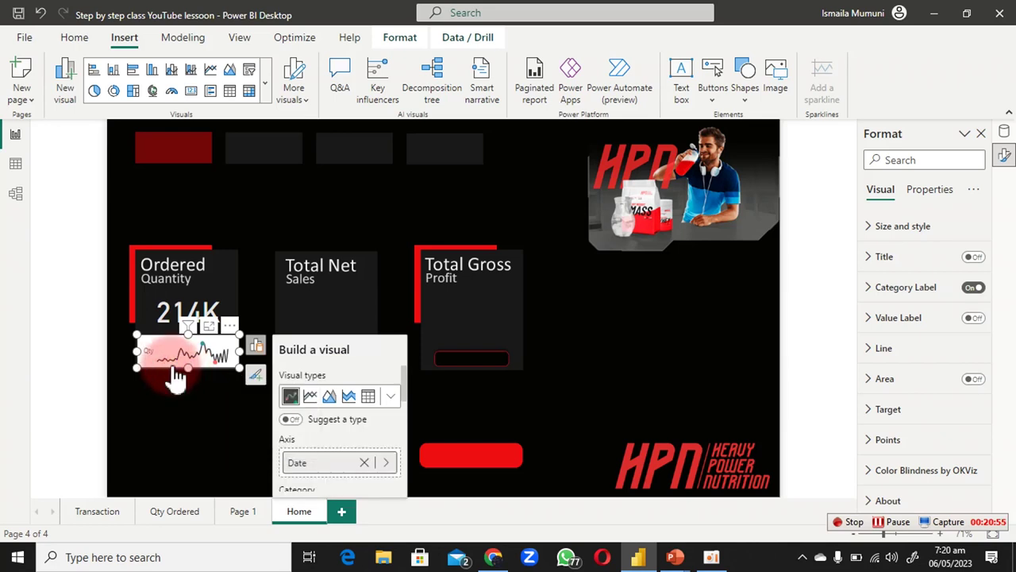
Step: Change the Qty sparkline's line color to a light grey from the white theme shades
left_click(901, 226)
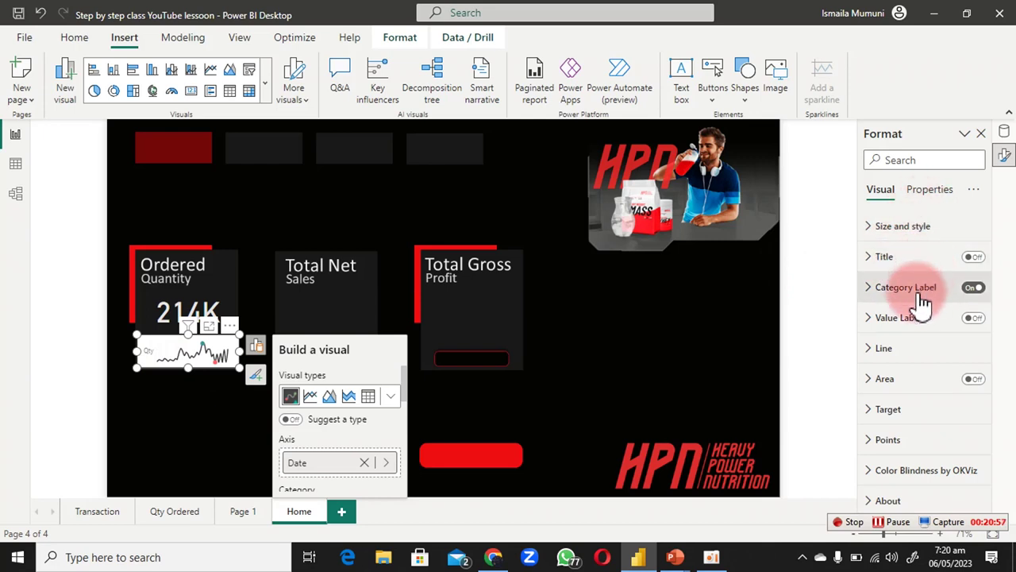
left_click(908, 354)
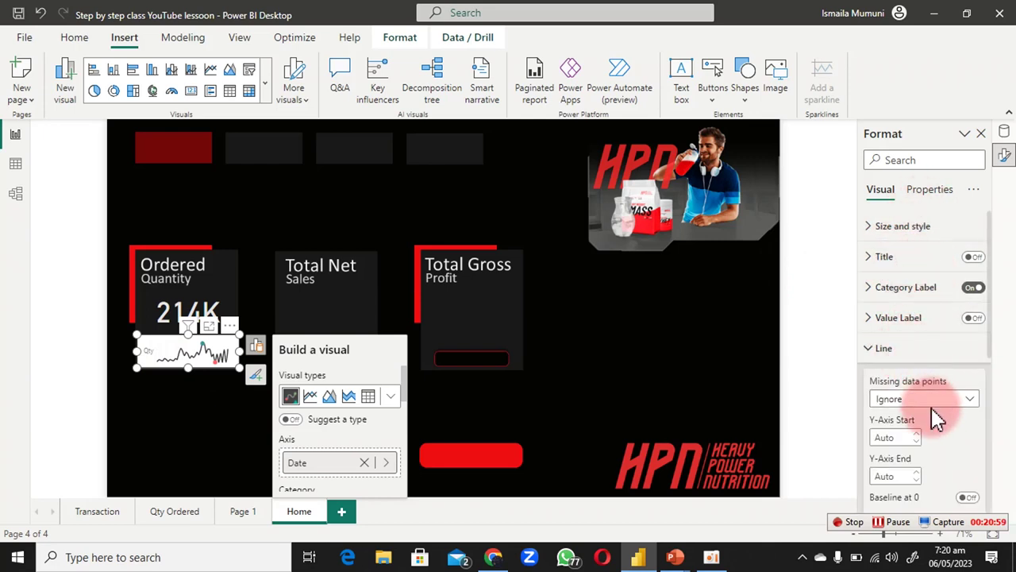
scroll(936, 428, "down", 4)
scroll(936, 451, "down", 2)
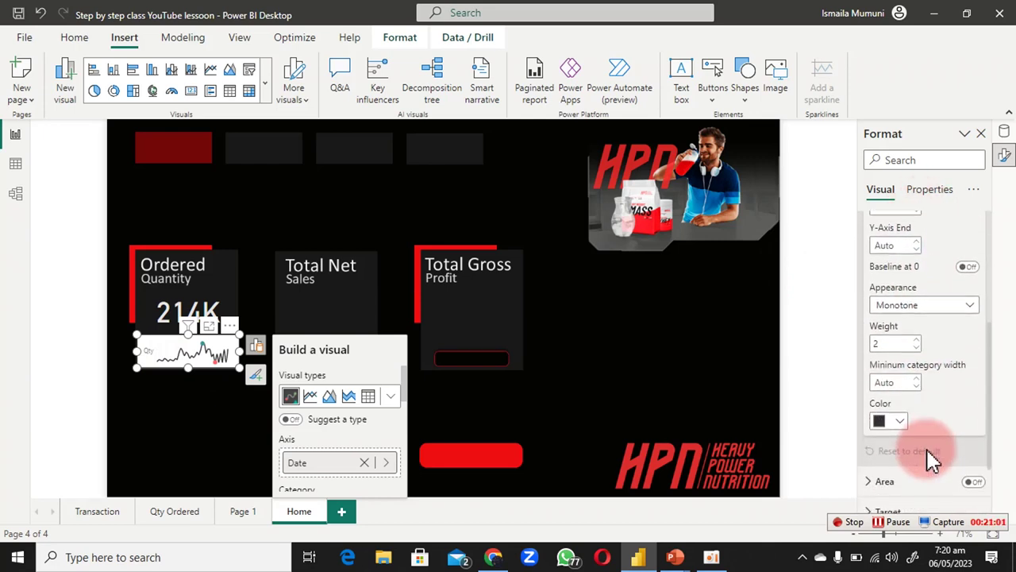
left_click(900, 427)
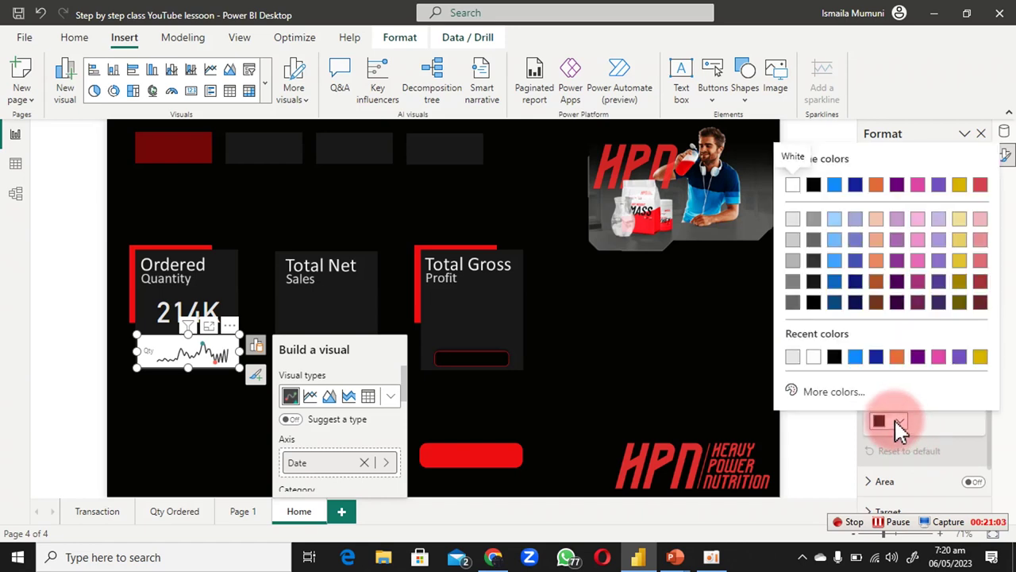
left_click(795, 242)
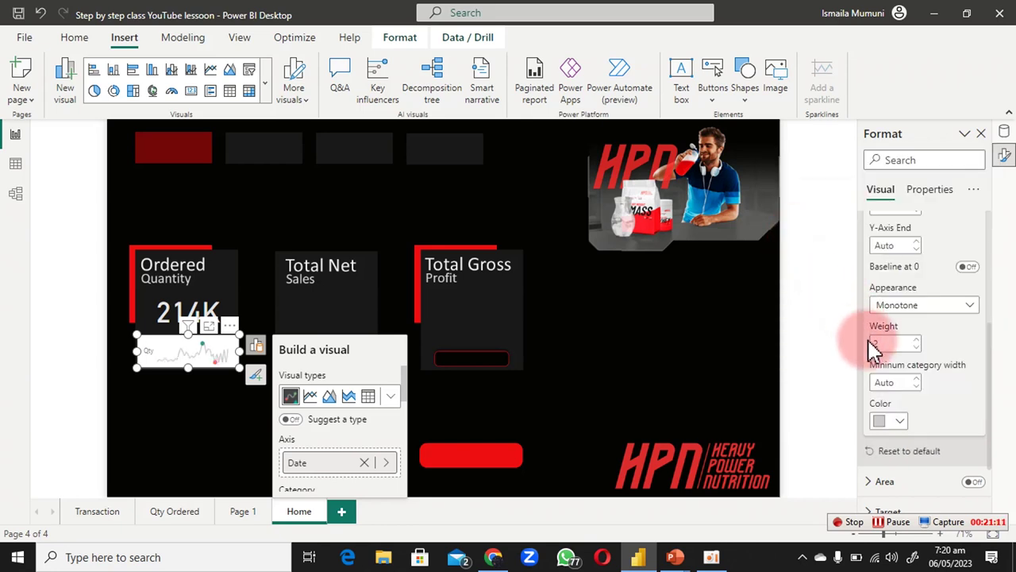
scroll(917, 374, "up", 3)
scroll(919, 375, "up", 1)
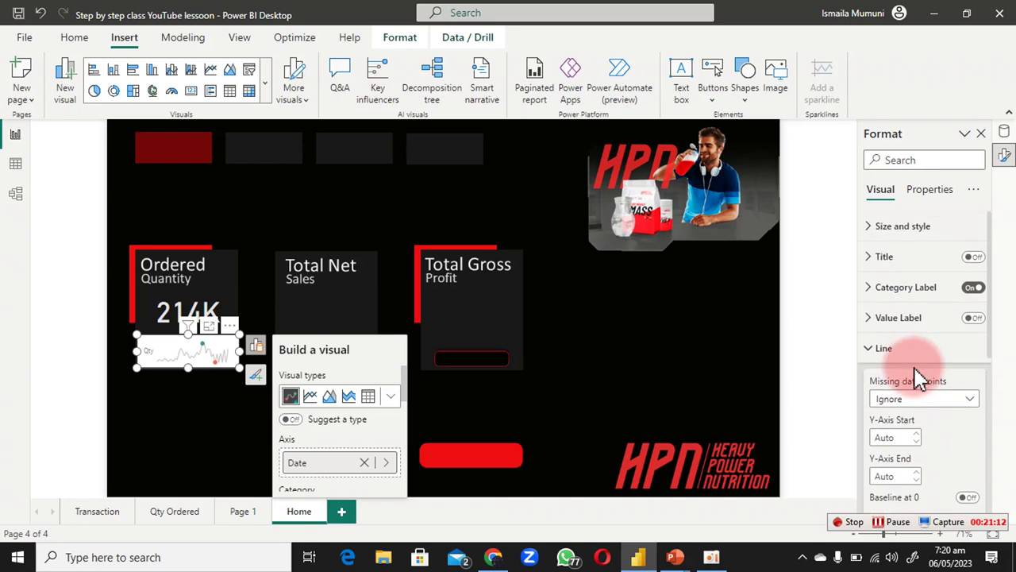
left_click(917, 322)
left_click(917, 321)
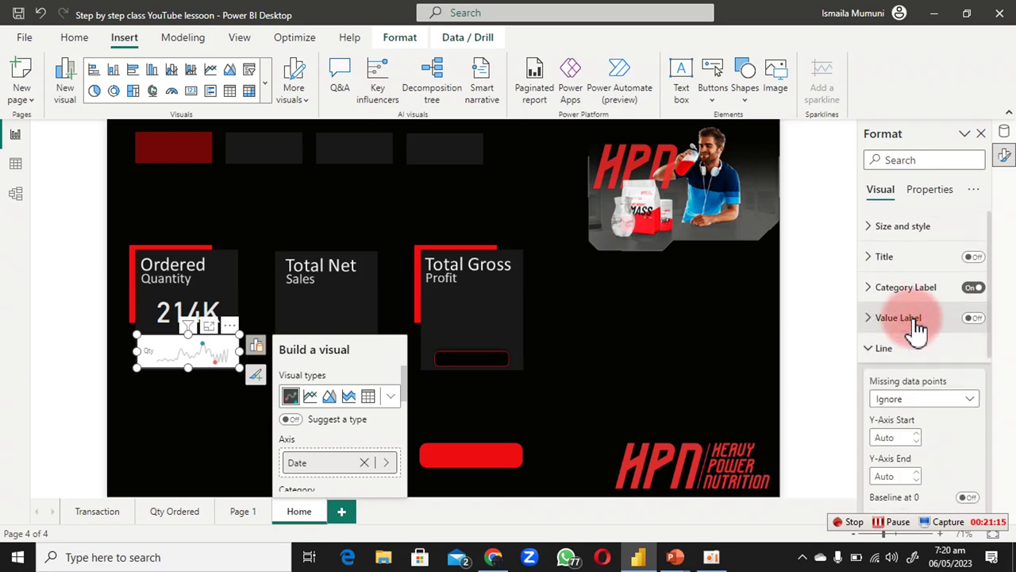
left_click(898, 349)
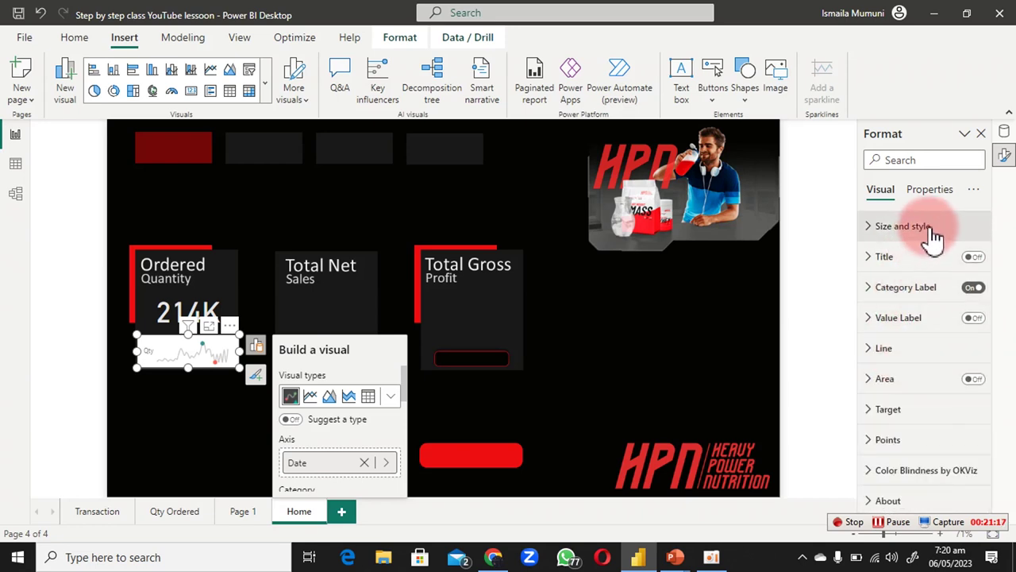
Step: Turn off the category label and the background of the Qty sparkline
left_click(974, 288)
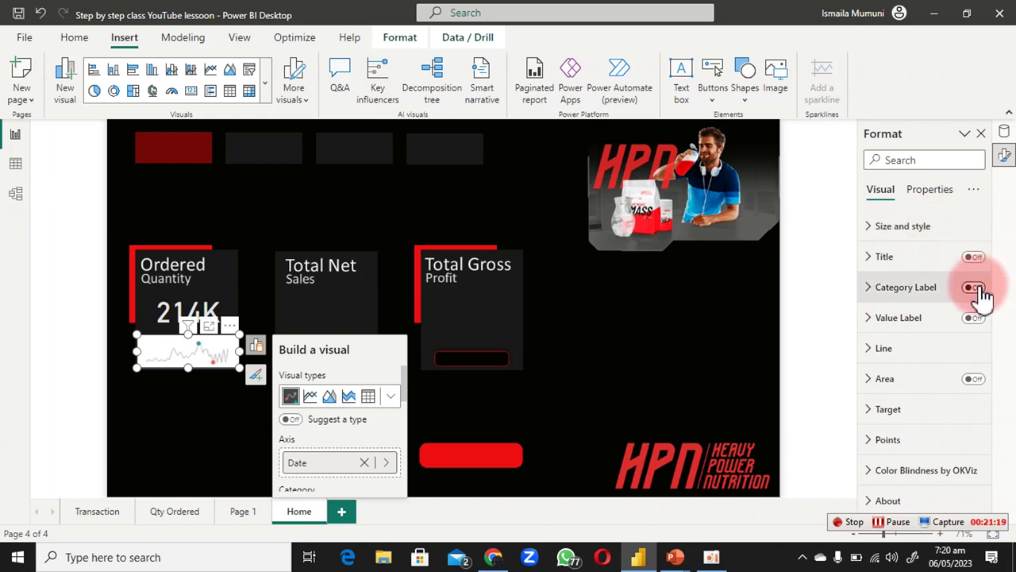
left_click(914, 226)
scroll(961, 397, "down", 2)
left_click(968, 463)
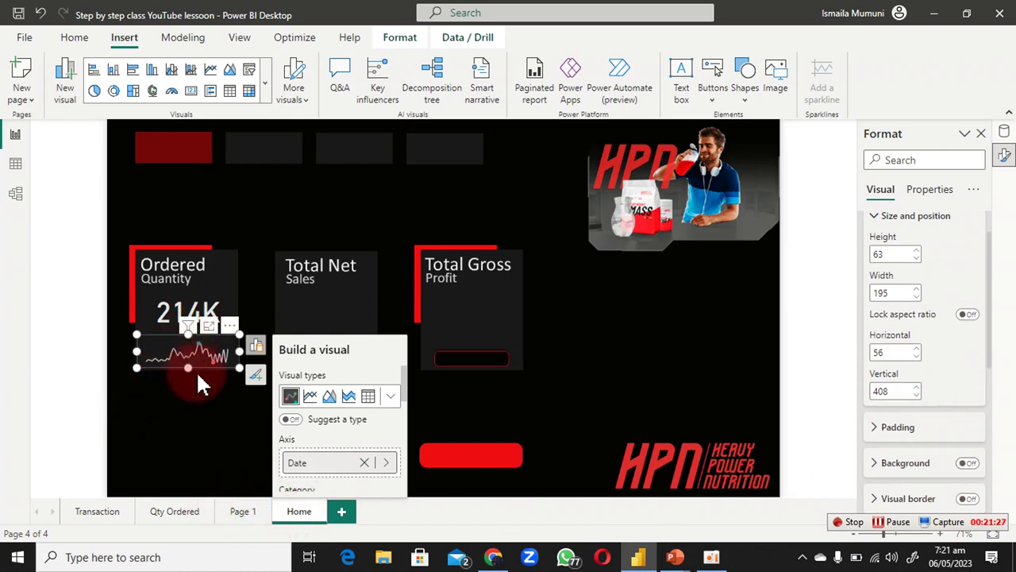
left_click(190, 418)
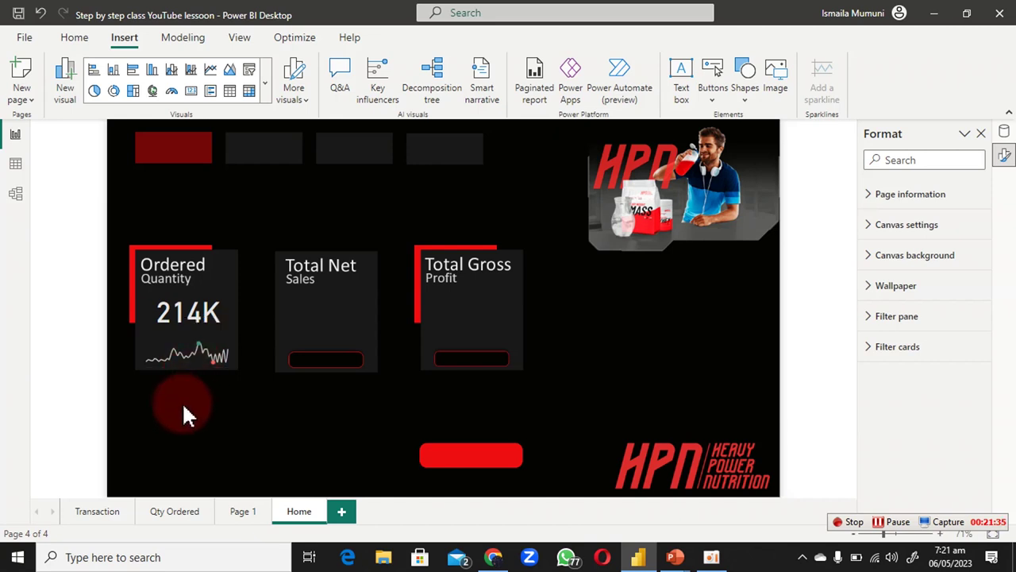
Step: Widen the Qty sparkline slightly past both sides of the Ordered Quantity card, with its horizontal position at about 43
mouse_move(182, 352)
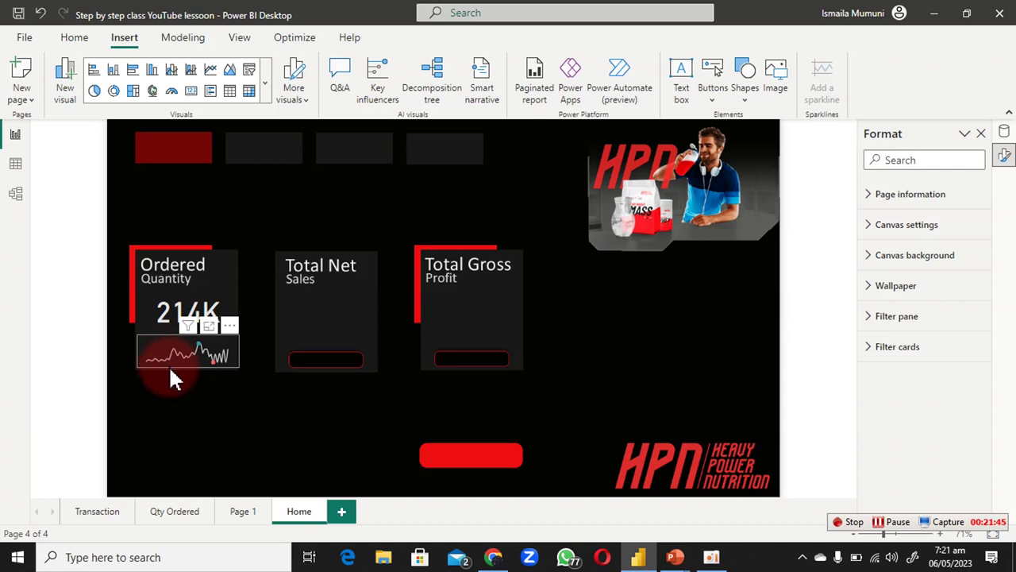
left_click(170, 367)
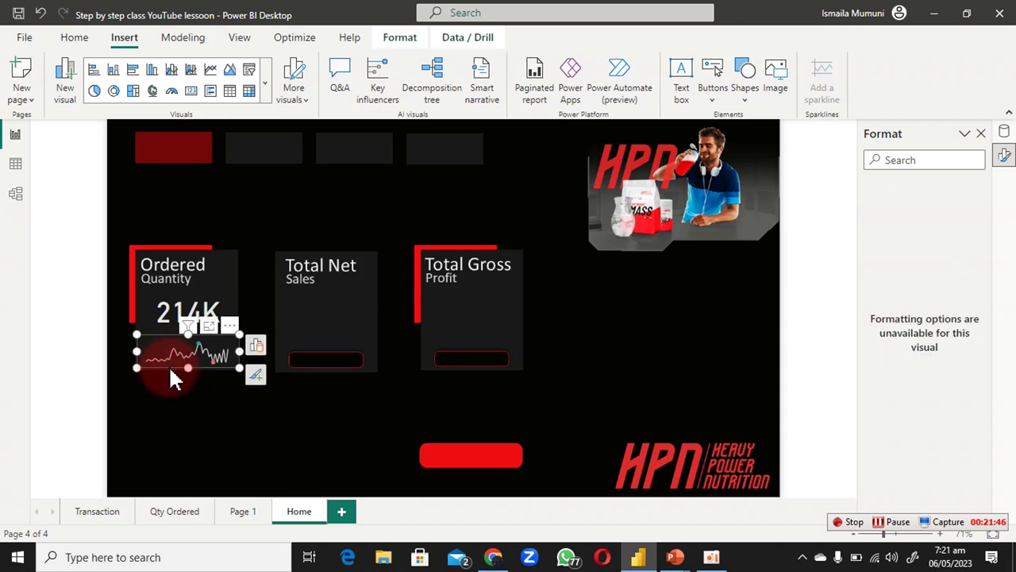
left_click(129, 349)
left_click_drag(134, 354, 129, 350)
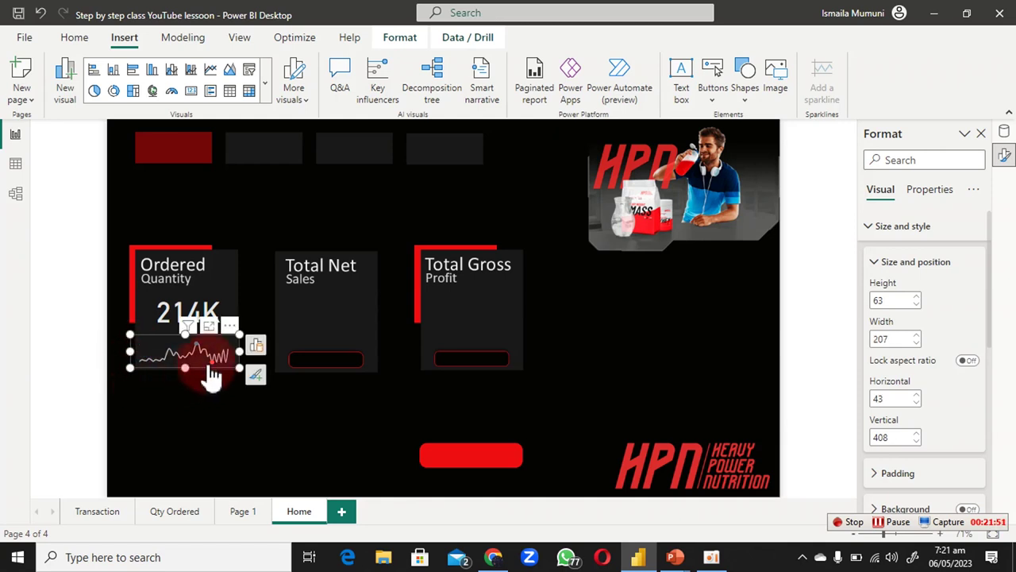
left_click(243, 347)
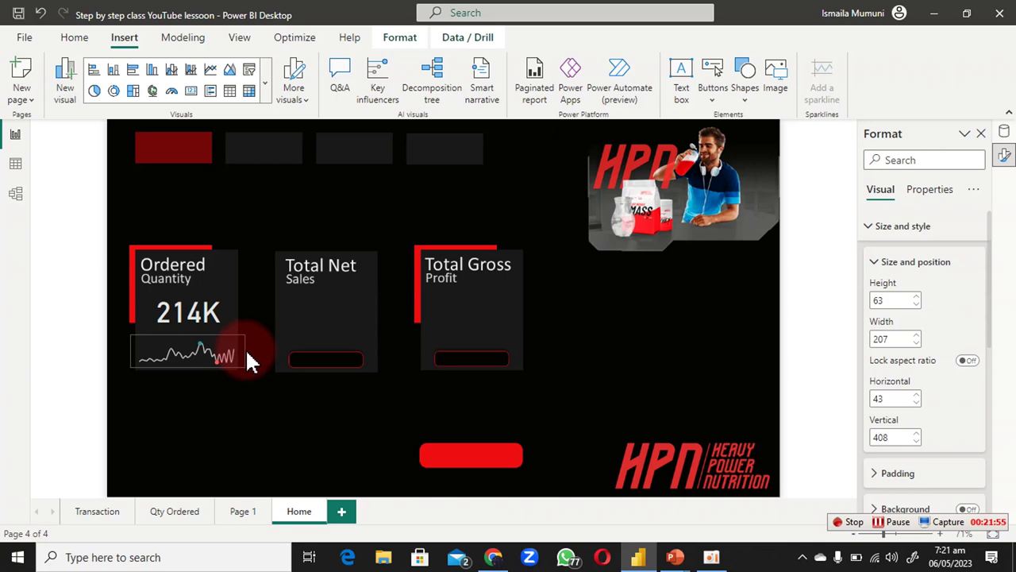
left_click_drag(247, 356, 252, 356)
left_click(215, 400)
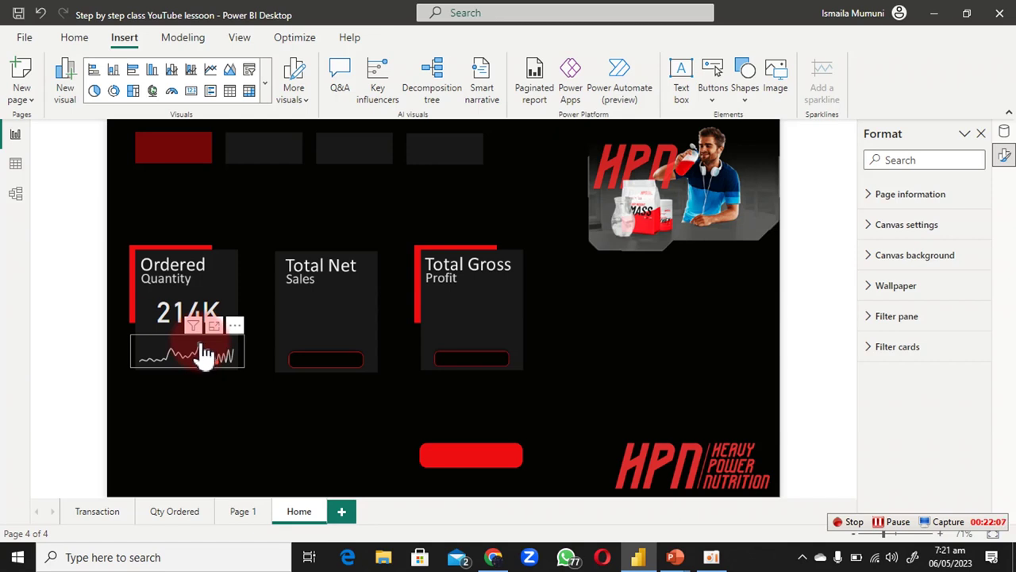
Step: Check the date in the sparkline's tooltip, and inspect the Calendar table's DAX definition and rows in the data view
mouse_move(205, 355)
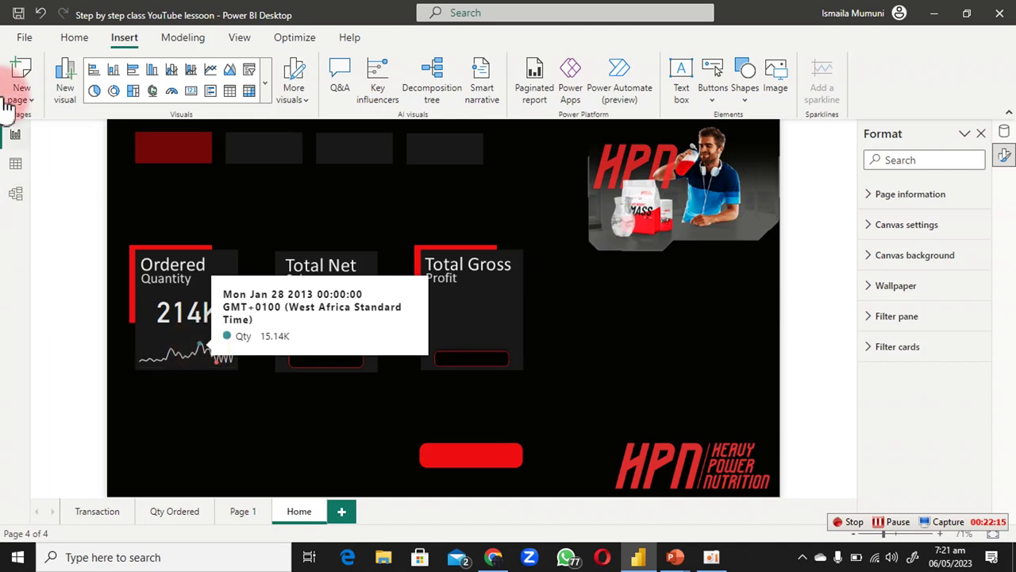
left_click(16, 167)
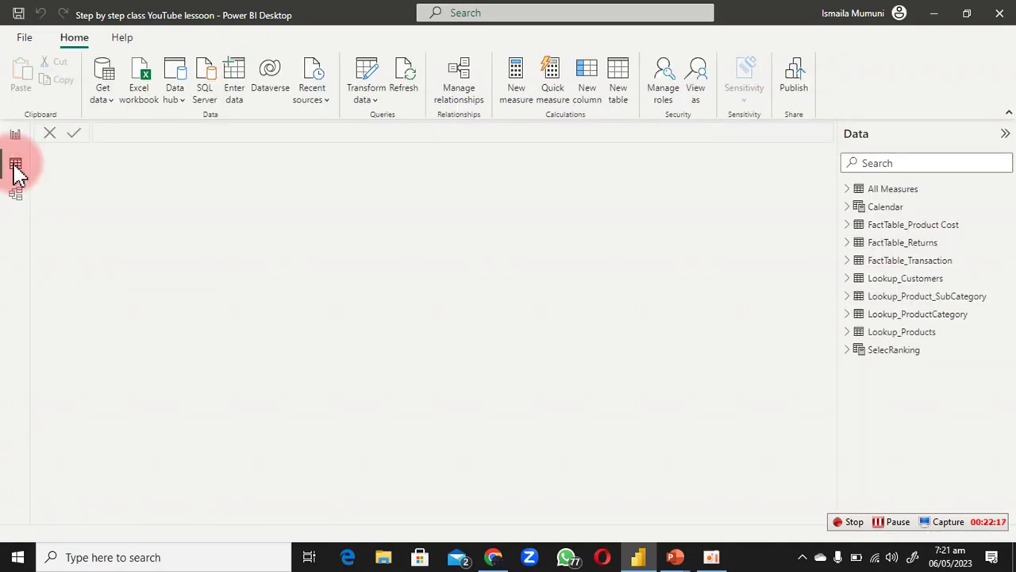
left_click(858, 210)
left_click(218, 206)
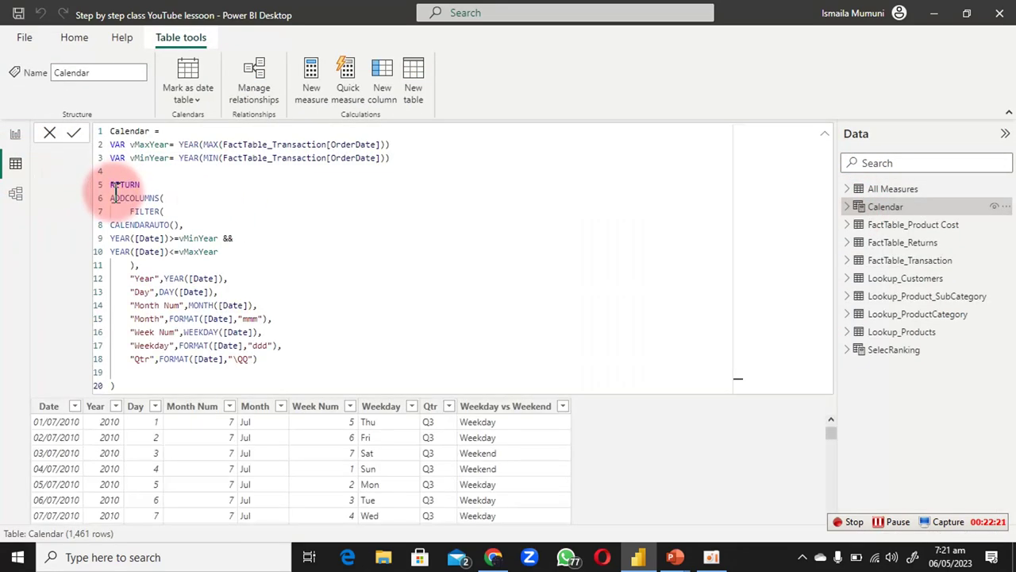
left_click(114, 264)
left_click(173, 239)
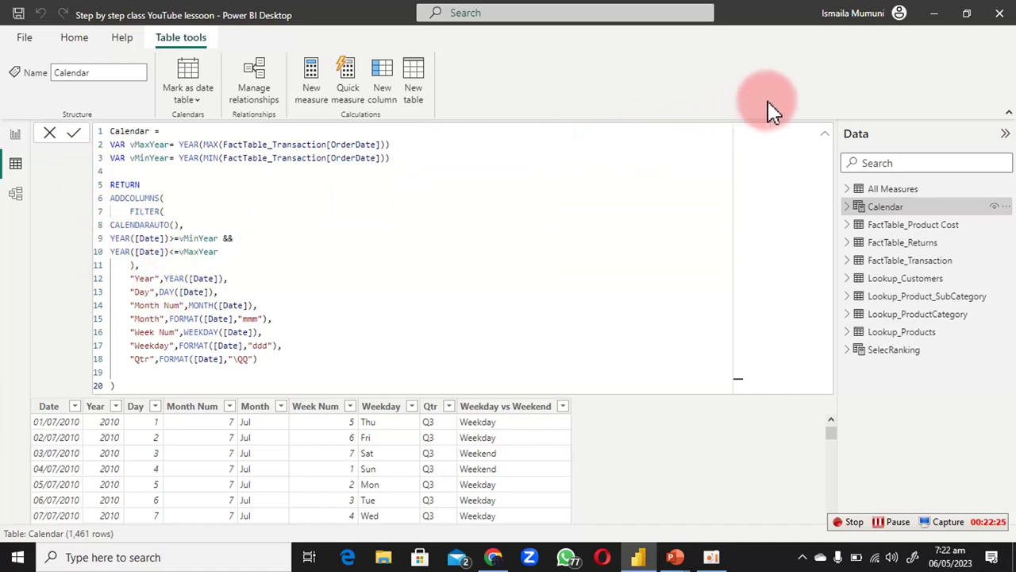
left_click(826, 136)
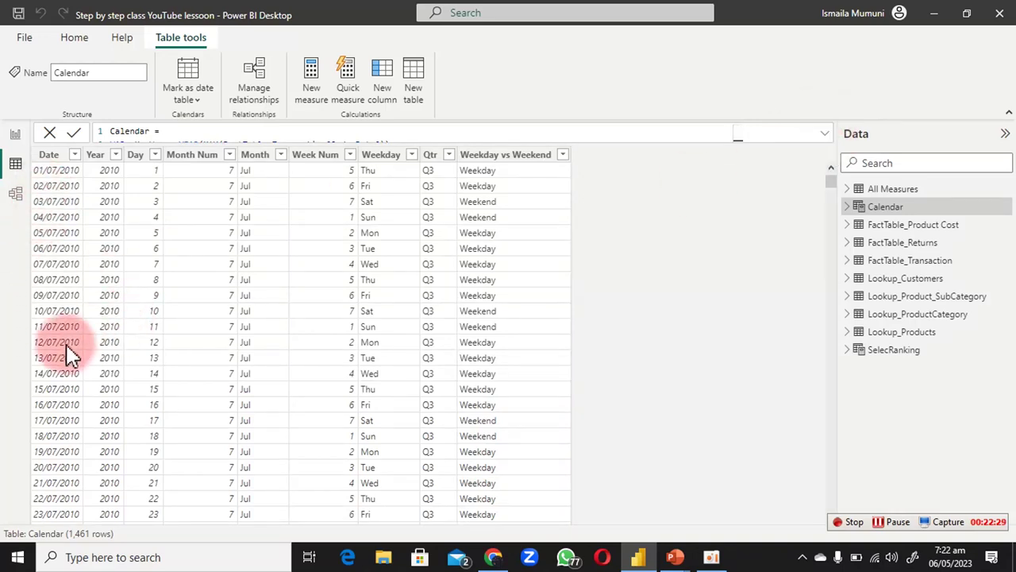
Step: Review the format options for the Calendar table's Date column, and return to the report to recheck the sparkline
left_click(45, 156)
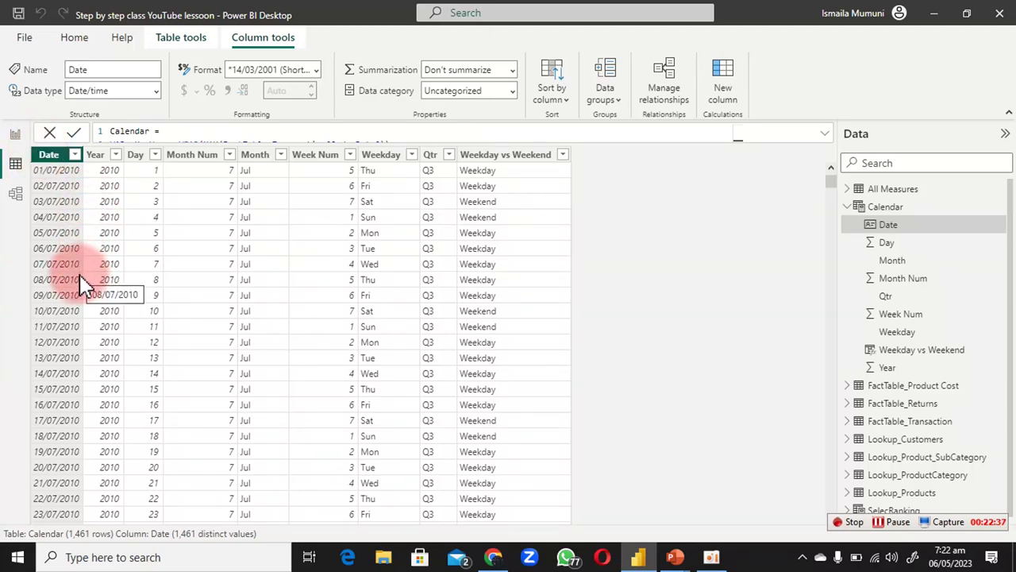
left_click(316, 69)
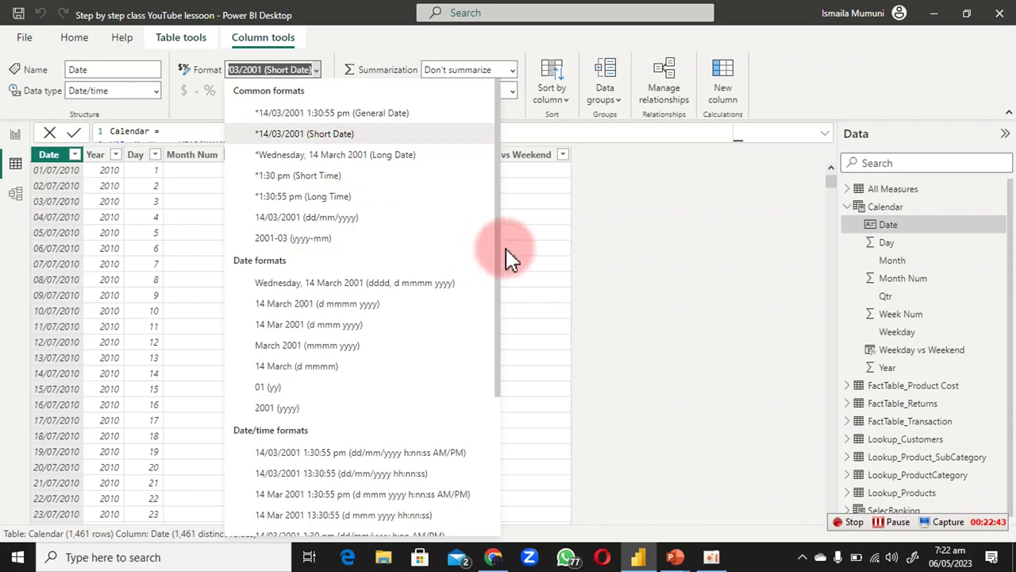
left_click(12, 142)
left_click(200, 351)
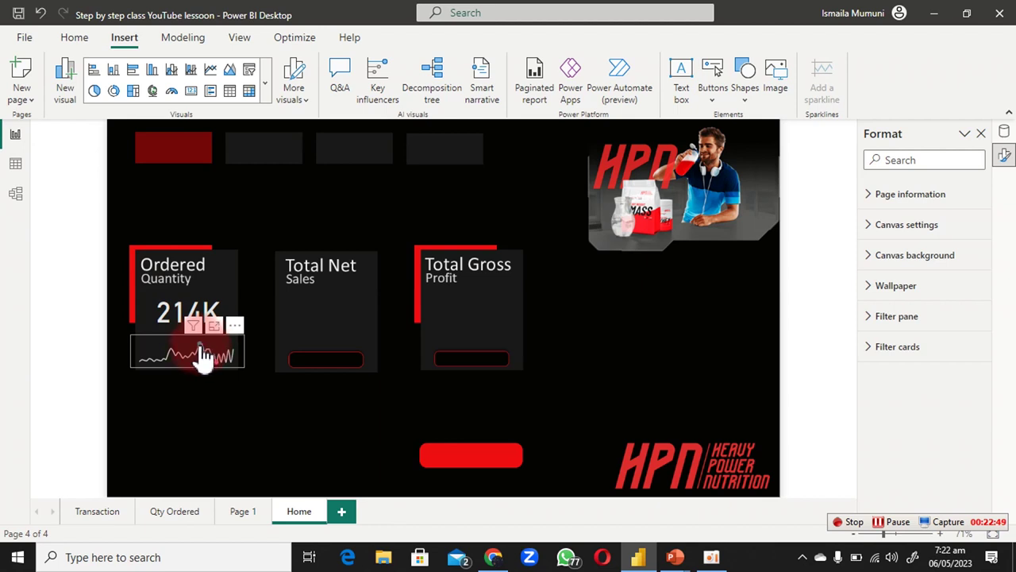
mouse_move(205, 356)
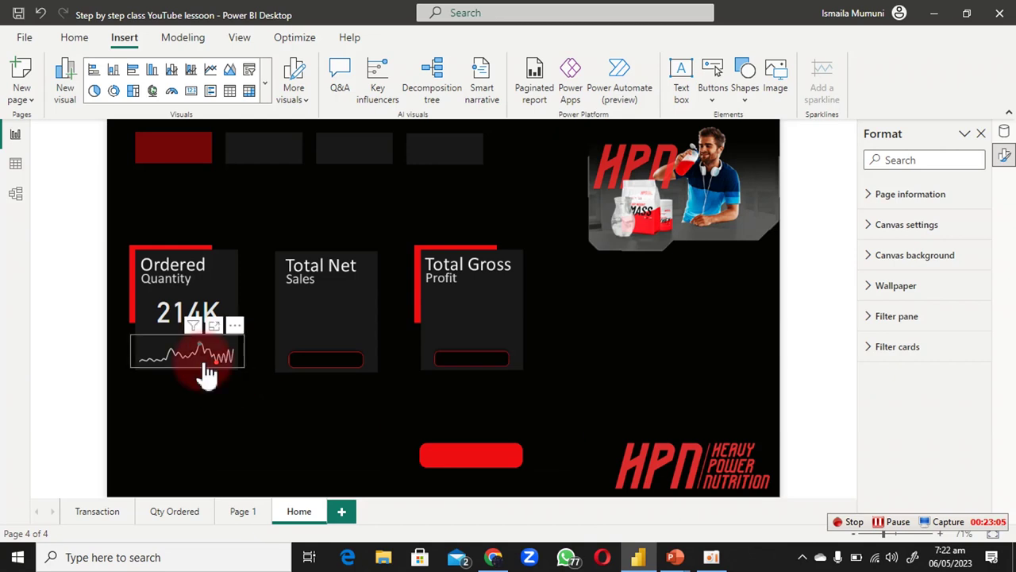
Step: Copy the Ordered Quantity value card and place duplicates in the Total Net Sales and Total Gross Profit tiles
left_click(190, 305)
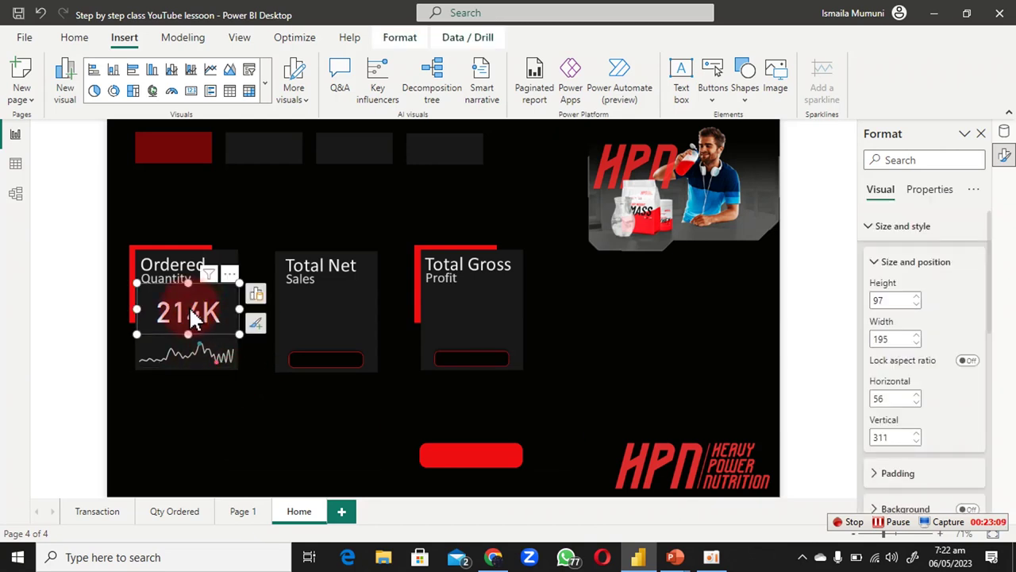
key("ctrl+c")
key("ctrl+v")
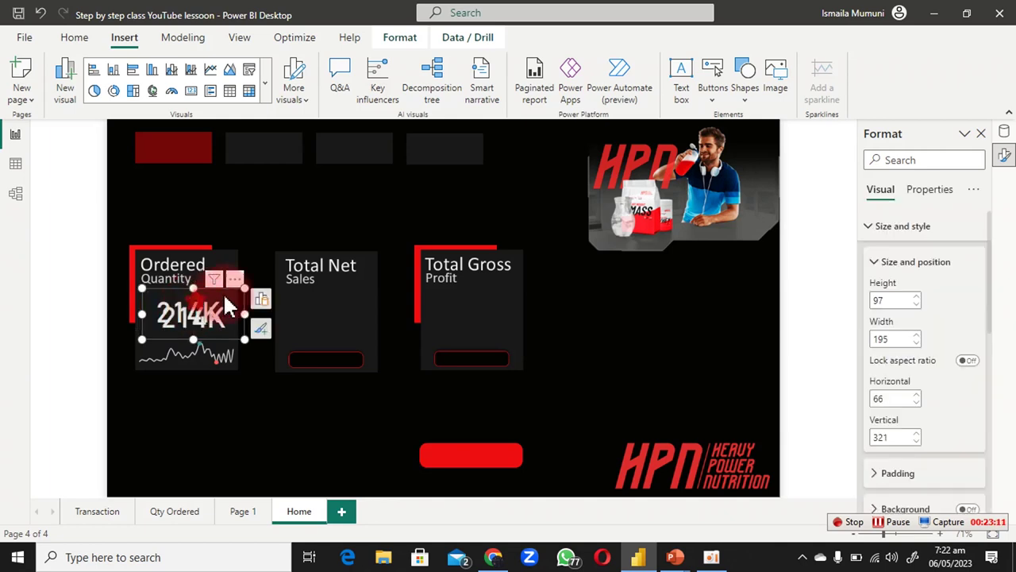
left_click_drag(195, 300, 330, 299)
left_click(190, 311)
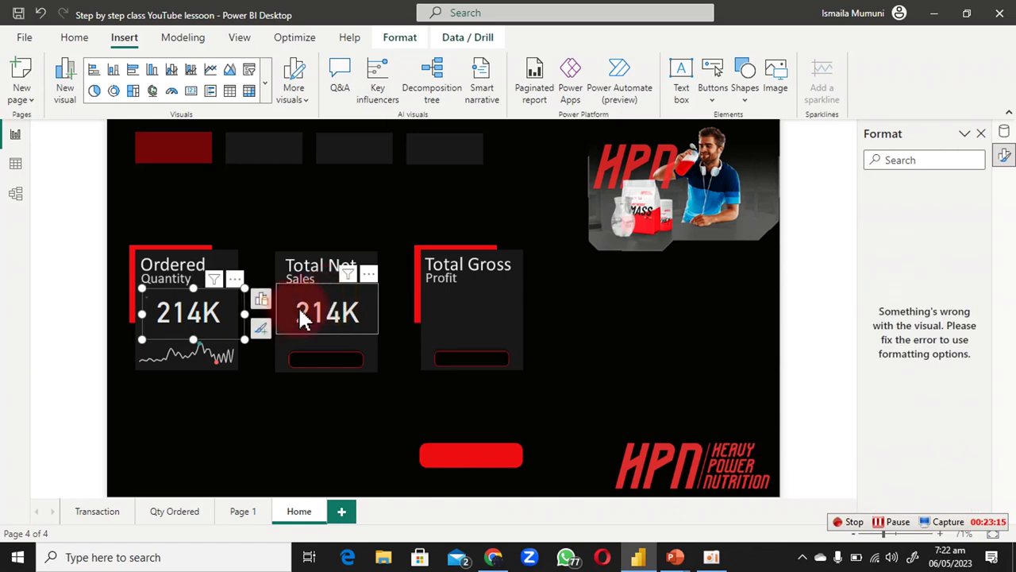
key("ctrl+v")
left_click_drag(204, 311, 461, 307)
Step: Replace the Qty field with the Net Sales measure in the Total Net Sales value card
left_click(323, 312)
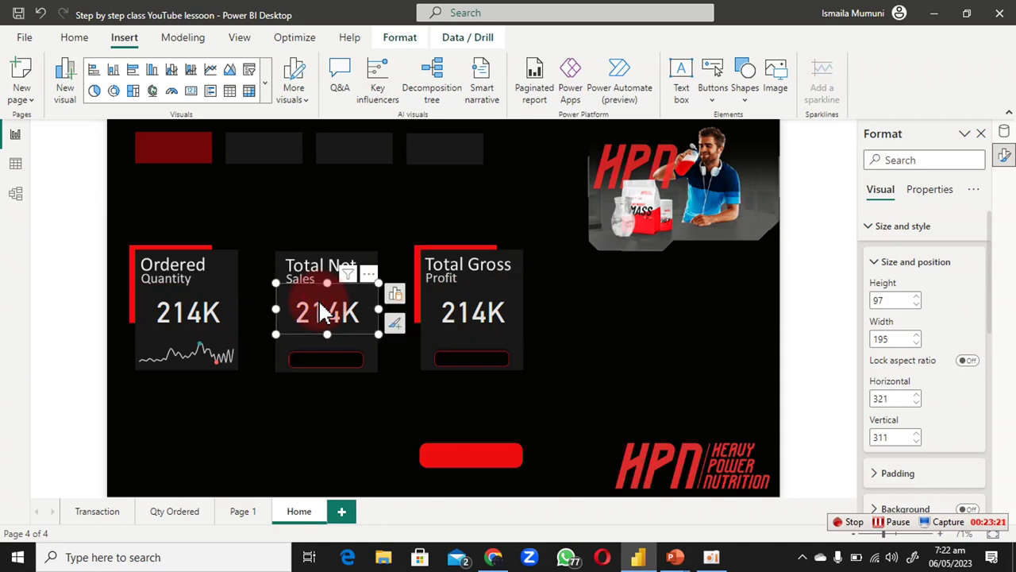
left_click(396, 295)
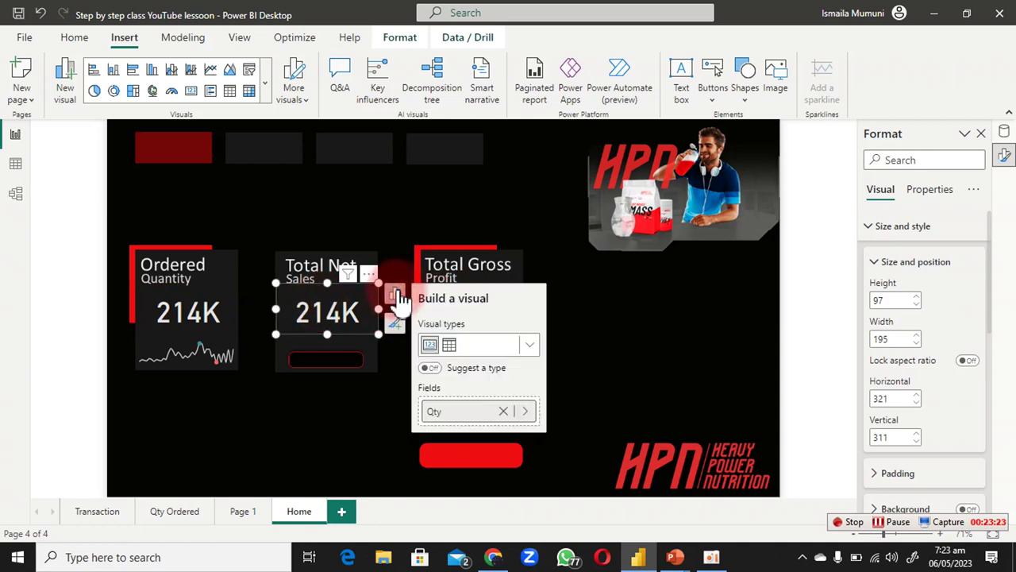
left_click(527, 411)
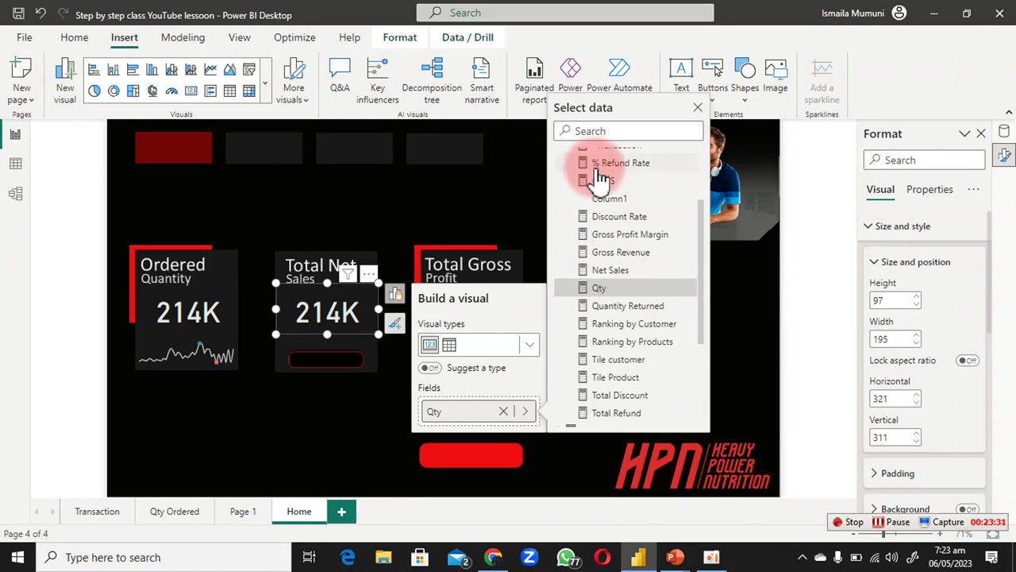
left_click(615, 270)
left_click(599, 329)
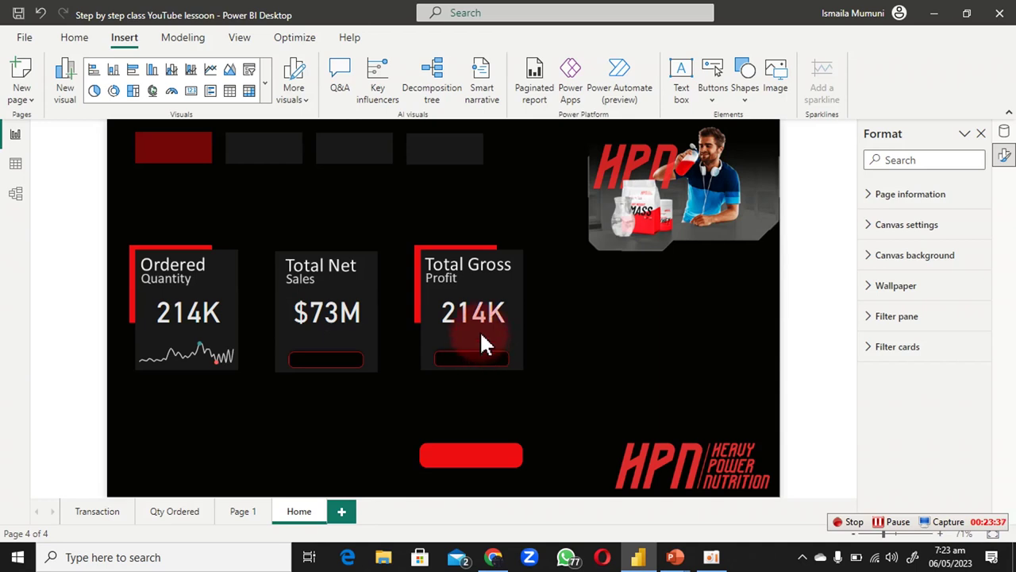
Step: Replace the Qty field with the Gross Profit Margin measure in the Total Gross Profit value card
left_click(483, 305)
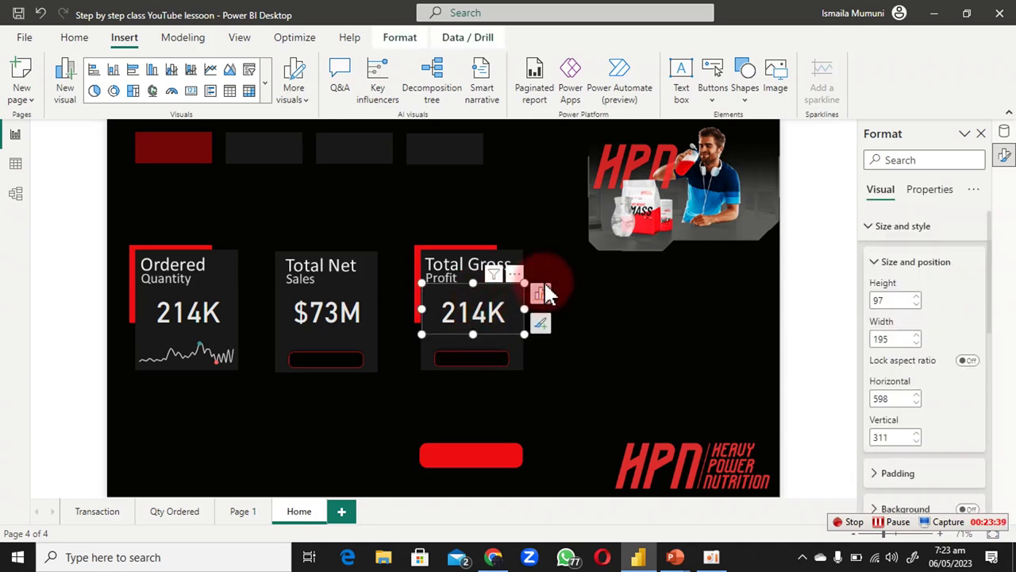
left_click(541, 297)
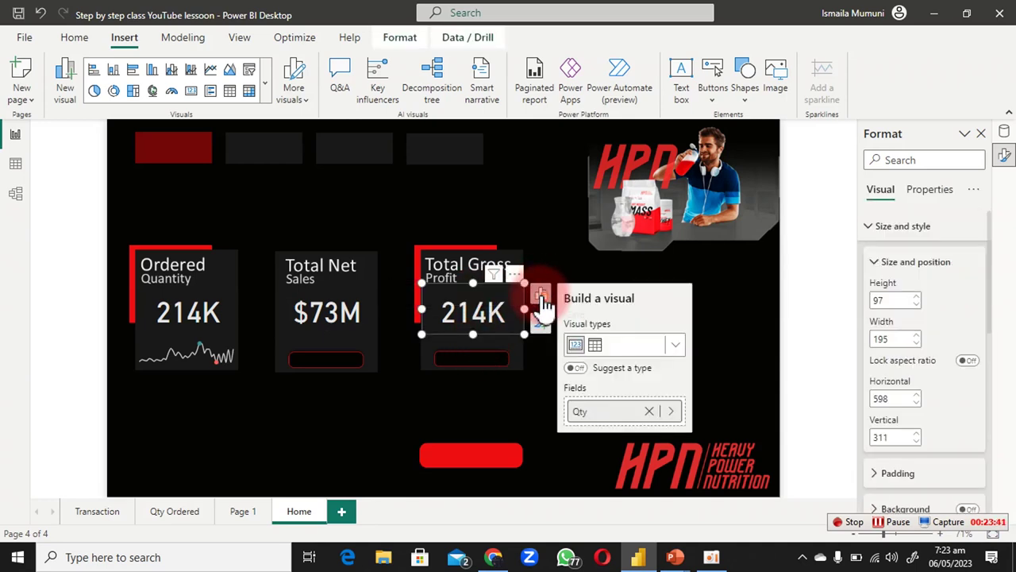
left_click(671, 411)
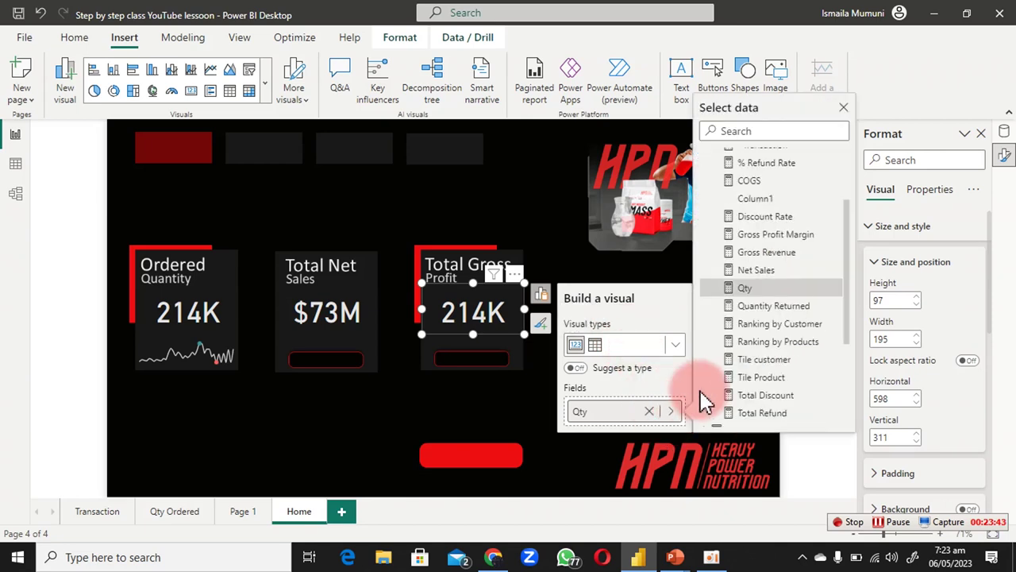
left_click(788, 236)
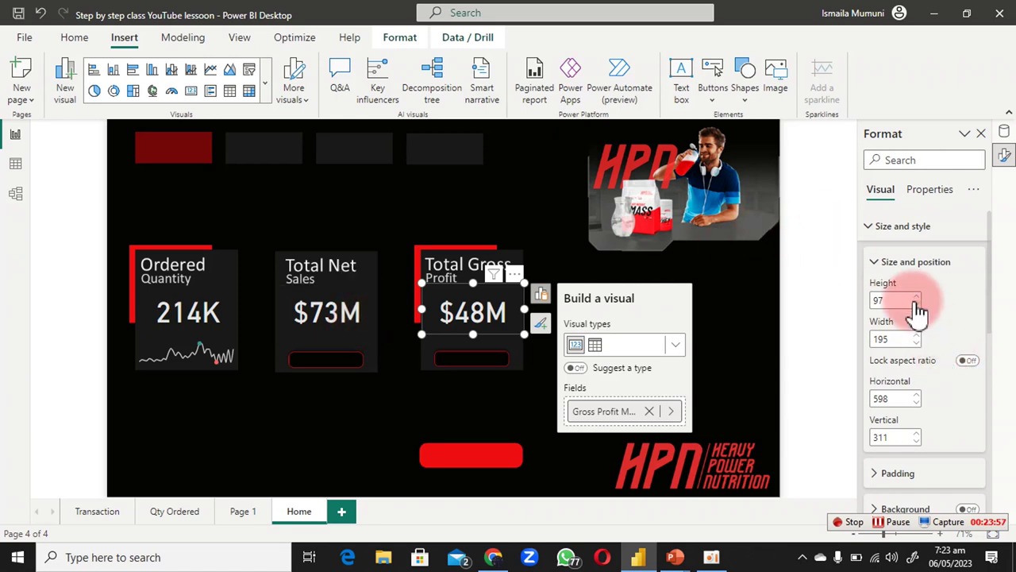
Step: Set the callout value font size of the Total Gross Profit card to 40
left_click(877, 229)
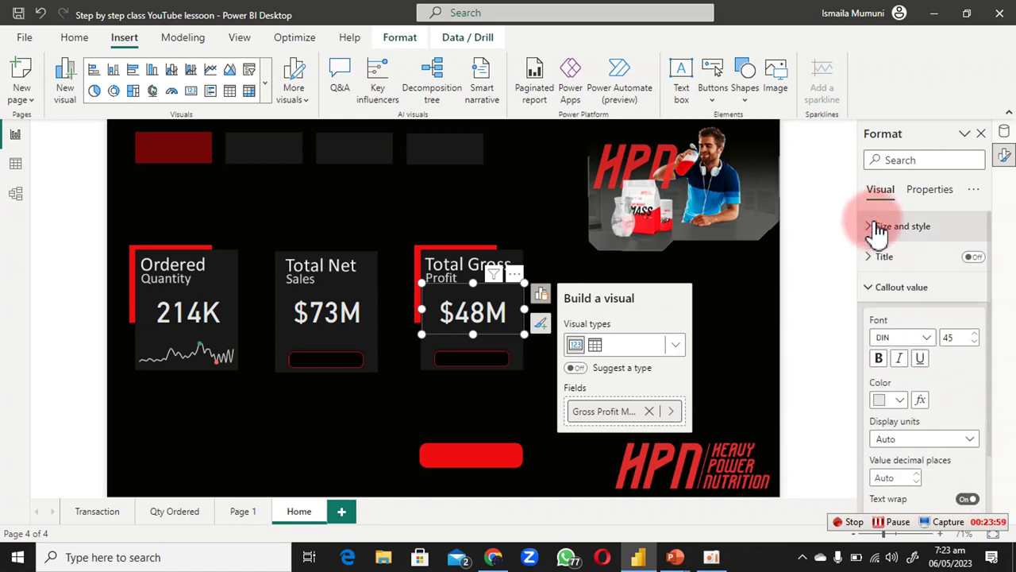
left_click(963, 337)
double_click(961, 336)
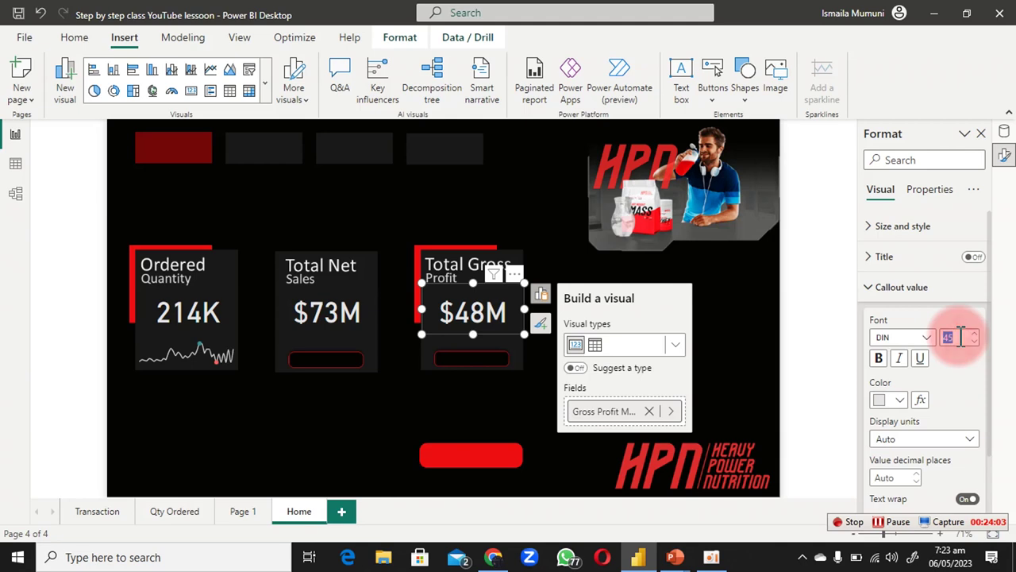
type("43")
key("BackSpace")
key("BackSpace")
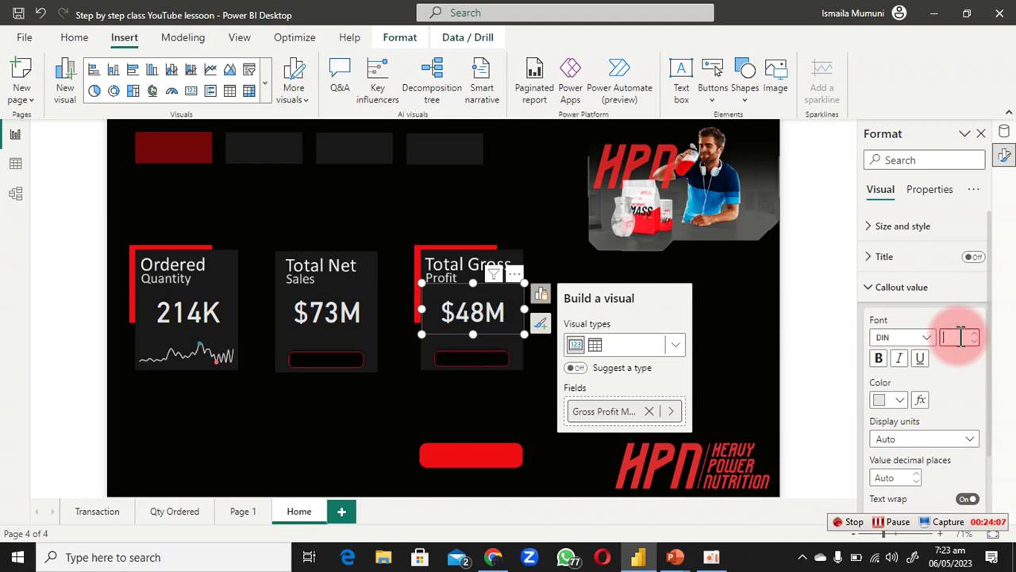
type("40")
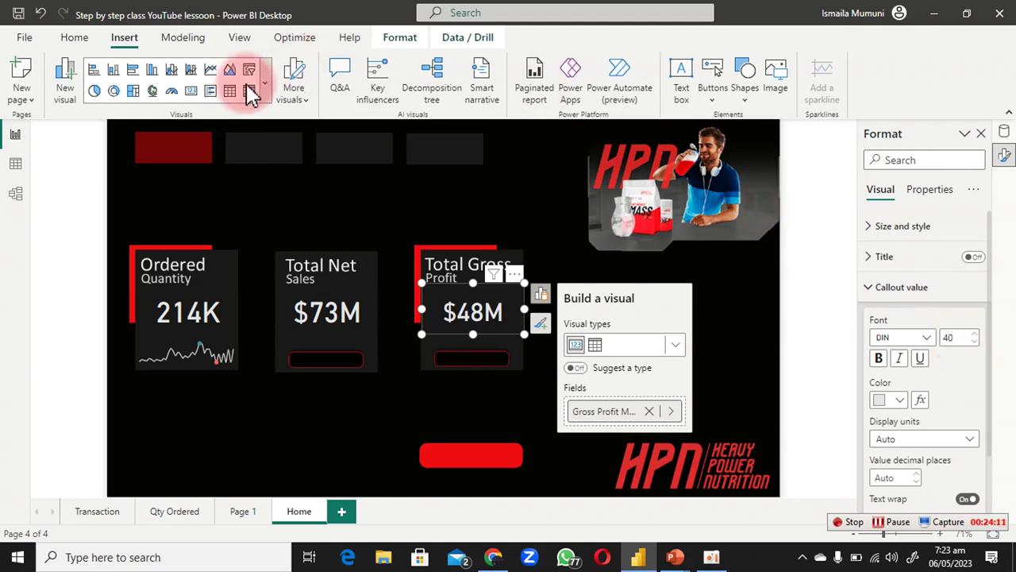
Step: Copy the Total Gross Profit card's formatting to the Total Net Sales value card with Format painter
left_click(74, 42)
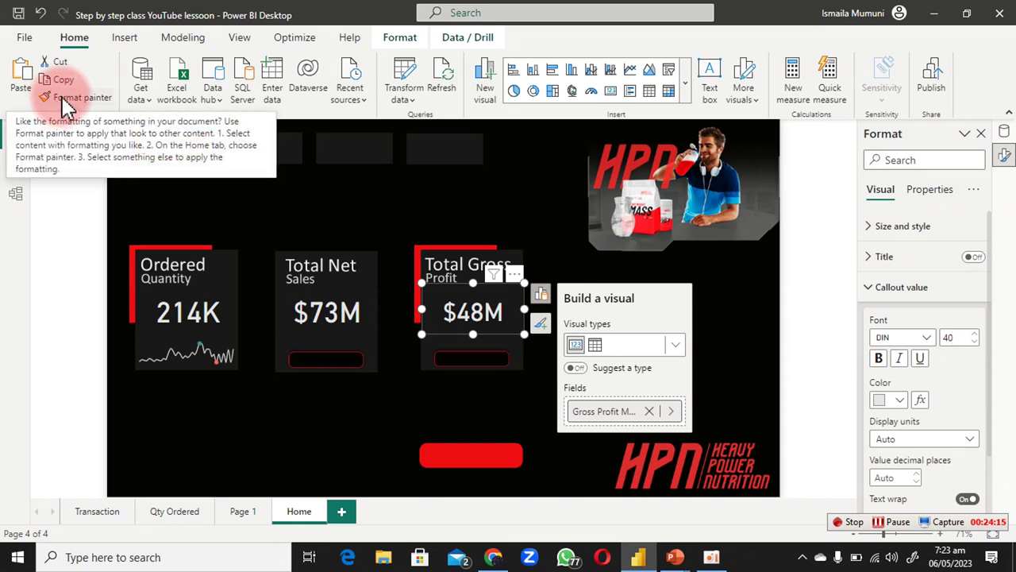
left_click(66, 99)
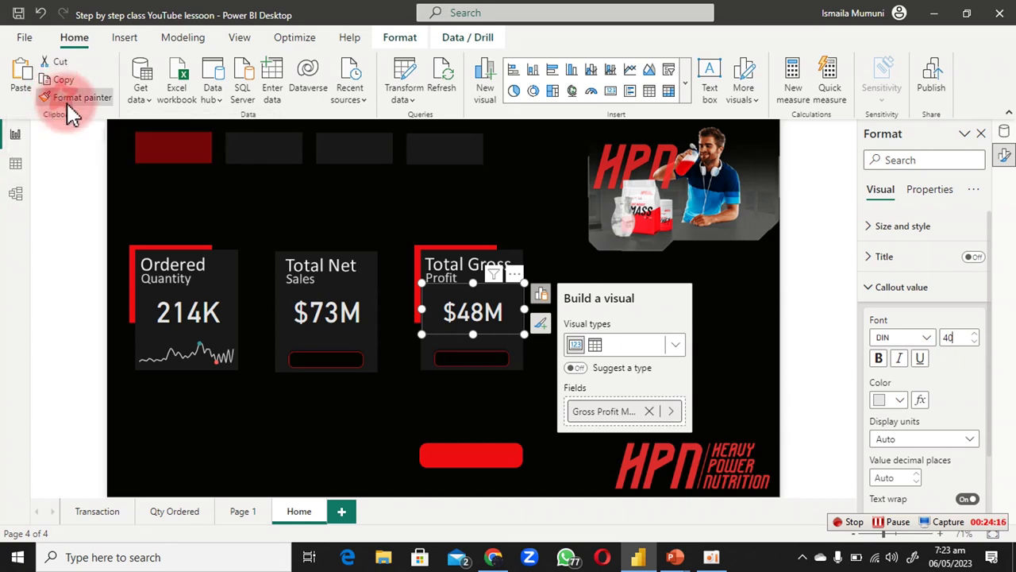
left_click(359, 320)
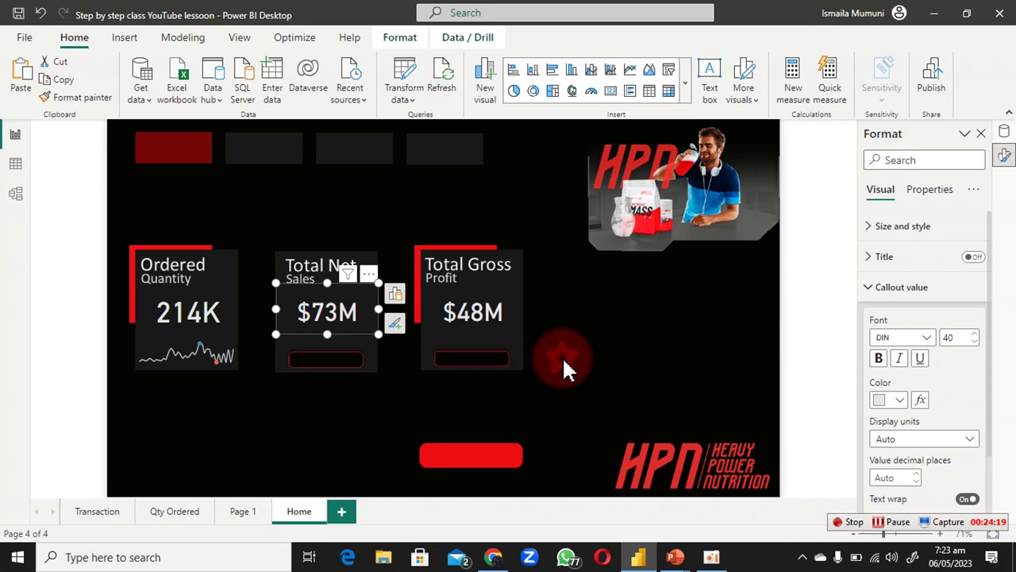
left_click(564, 365)
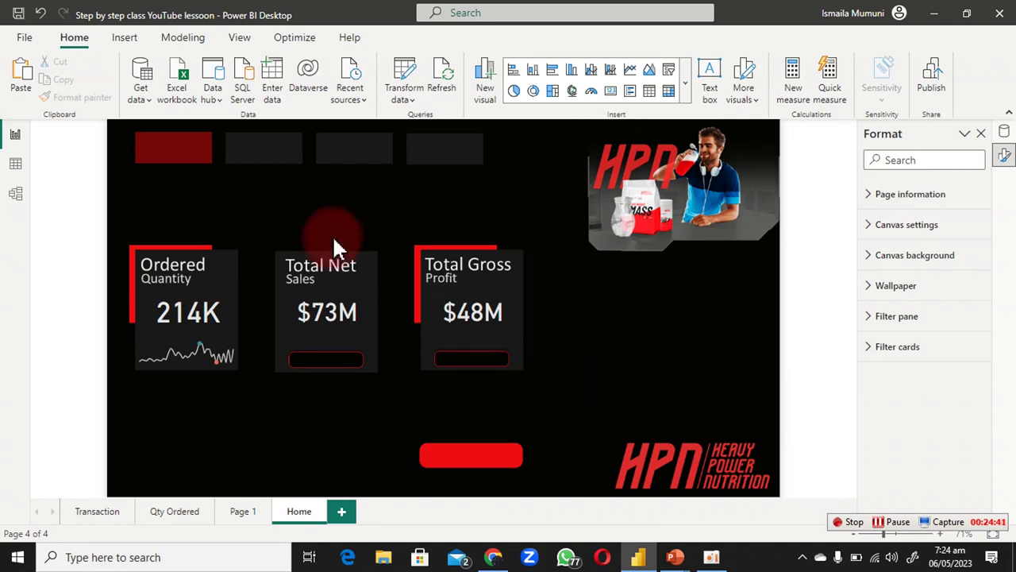
Step: Add a visual of the Calendar table's Date field and place it below the Ordered Quantity tile
left_click(1005, 132)
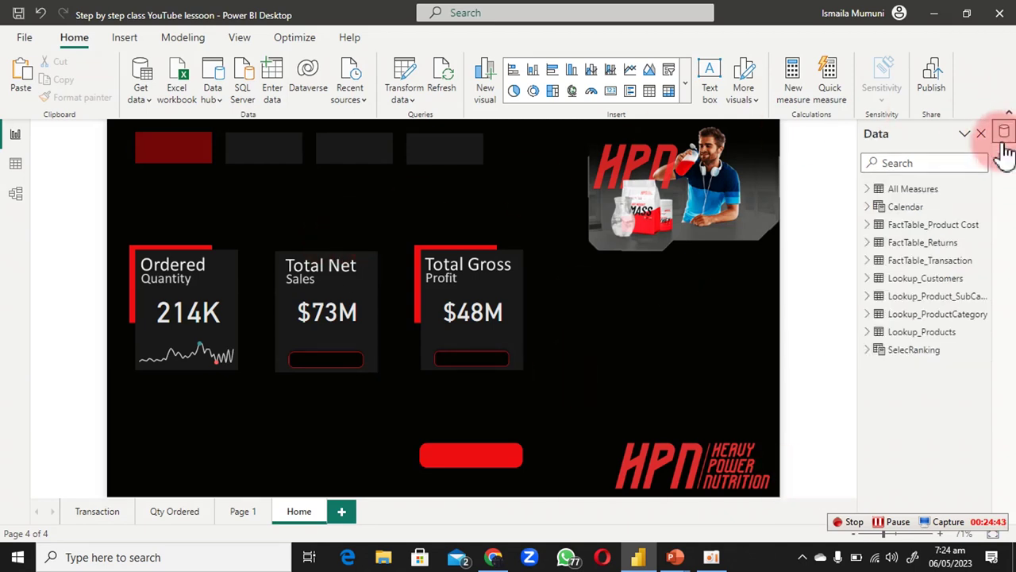
left_click(868, 208)
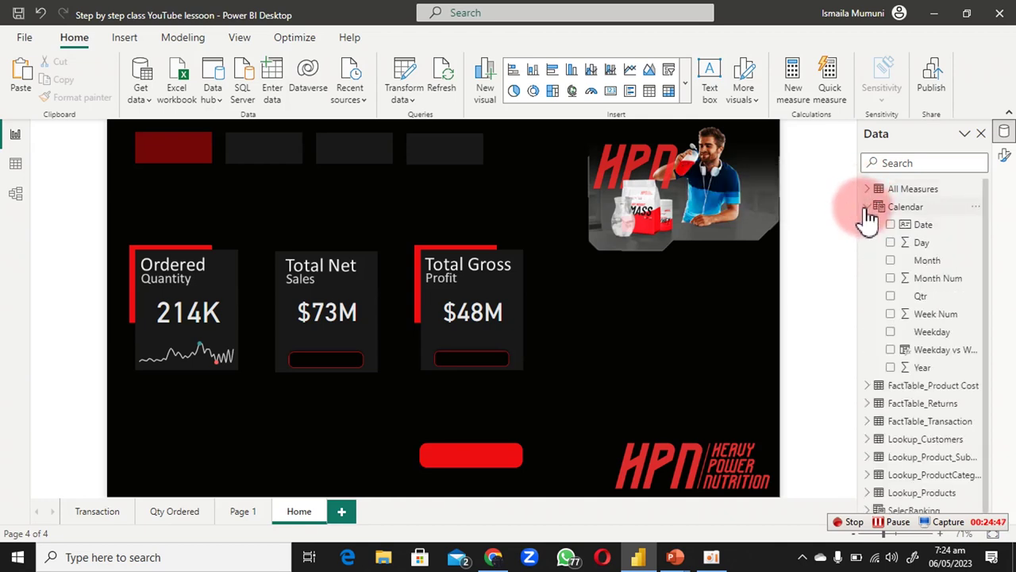
left_click(890, 225)
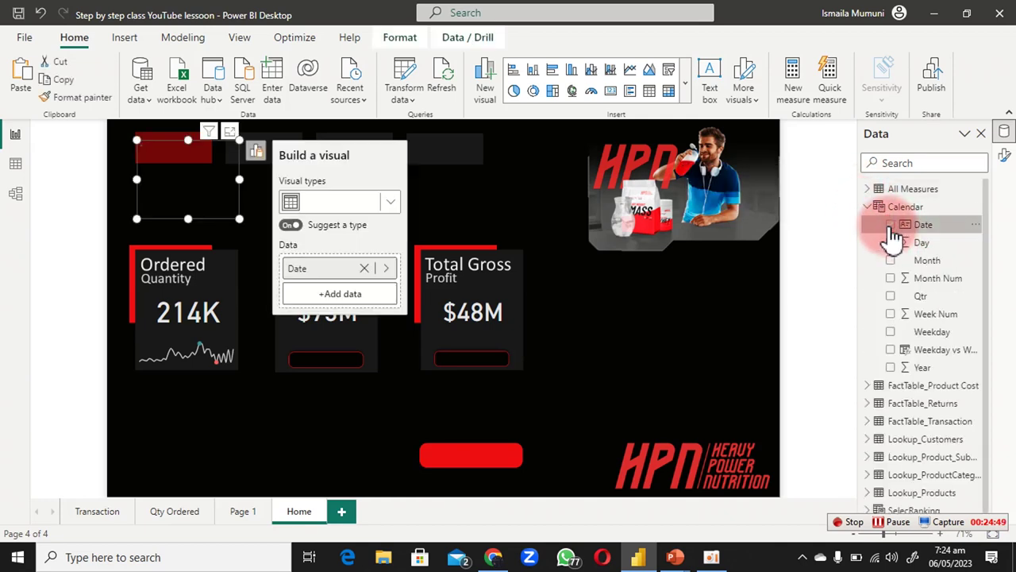
left_click(184, 152)
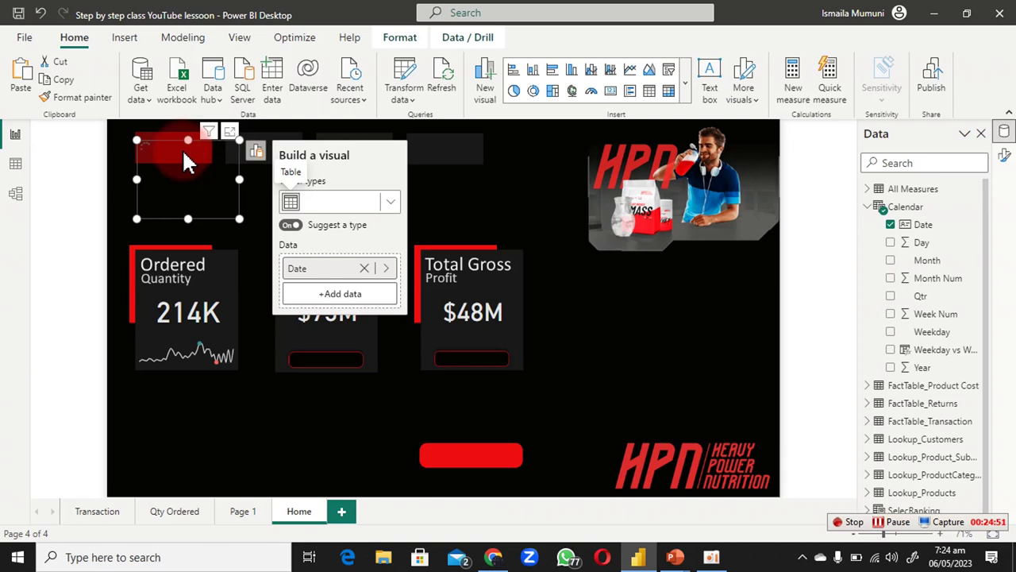
left_click_drag(197, 158, 184, 411)
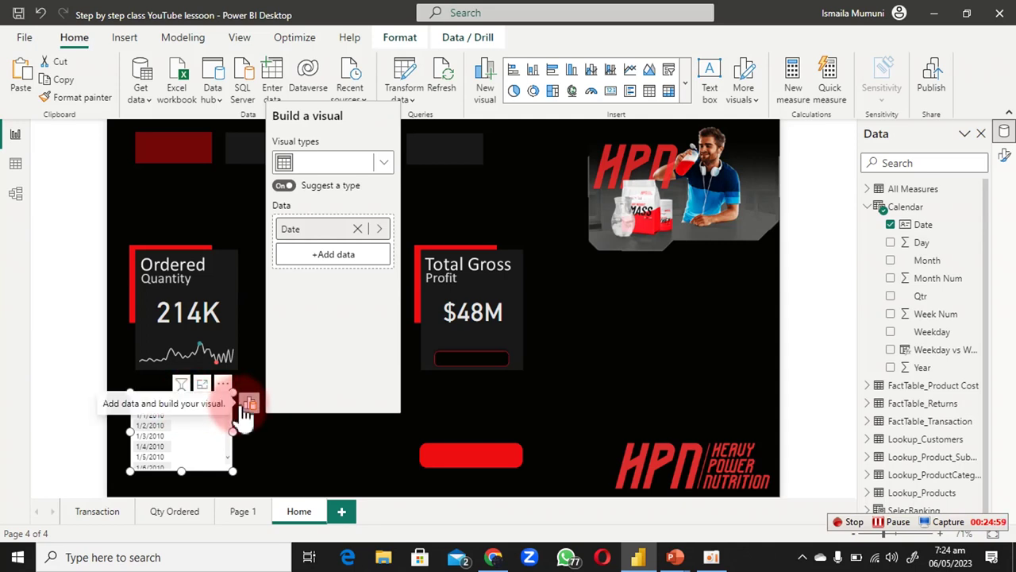
Step: Convert the Date table visual below the Ordered Quantity tile into a slicer
left_click(249, 407)
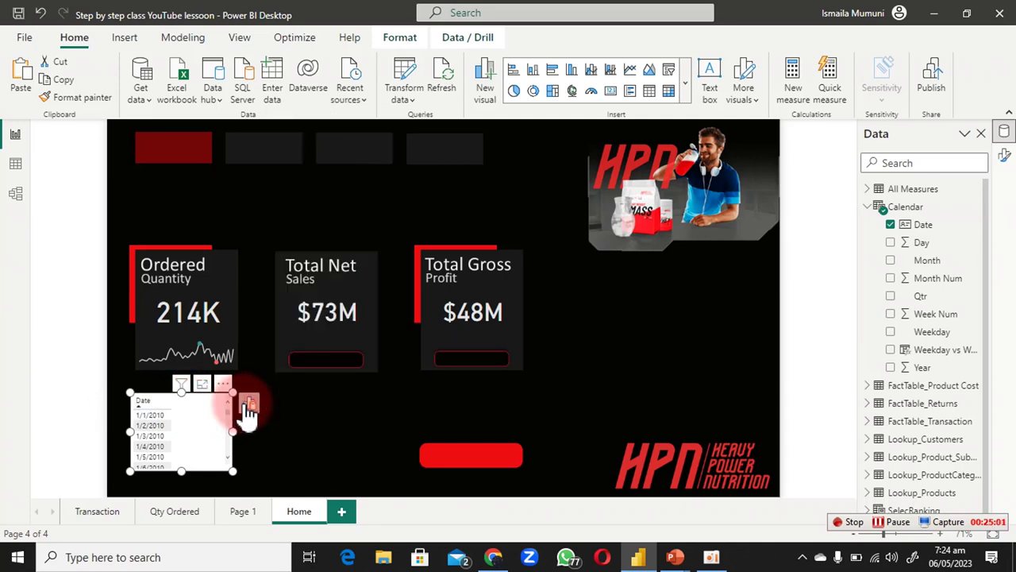
left_click(249, 407)
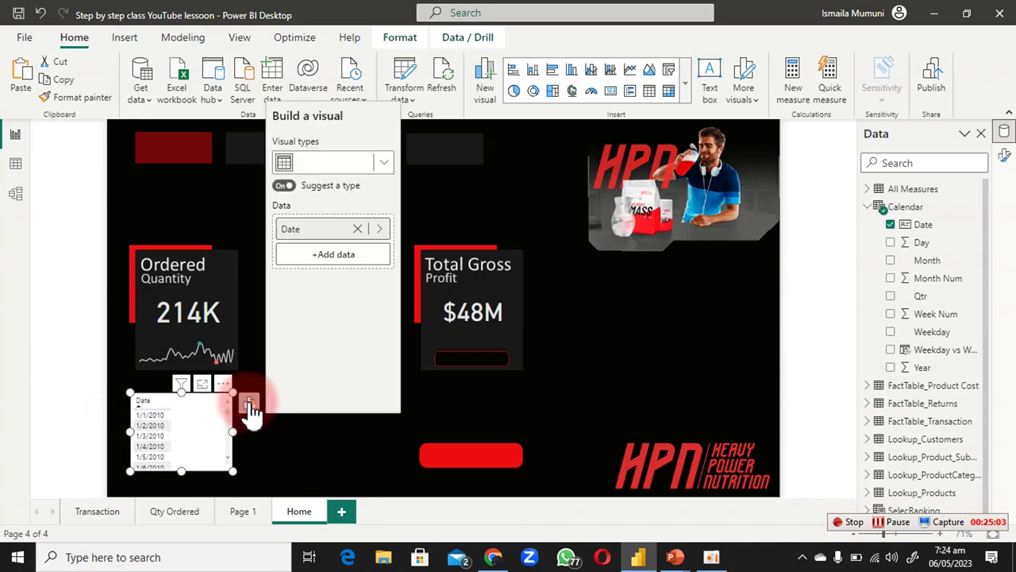
left_click(385, 163)
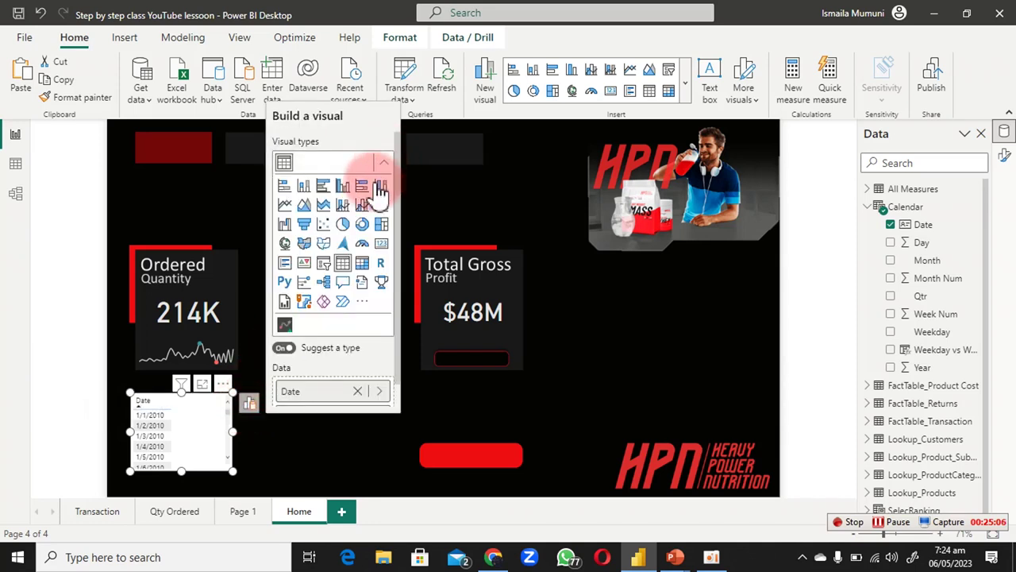
left_click(325, 264)
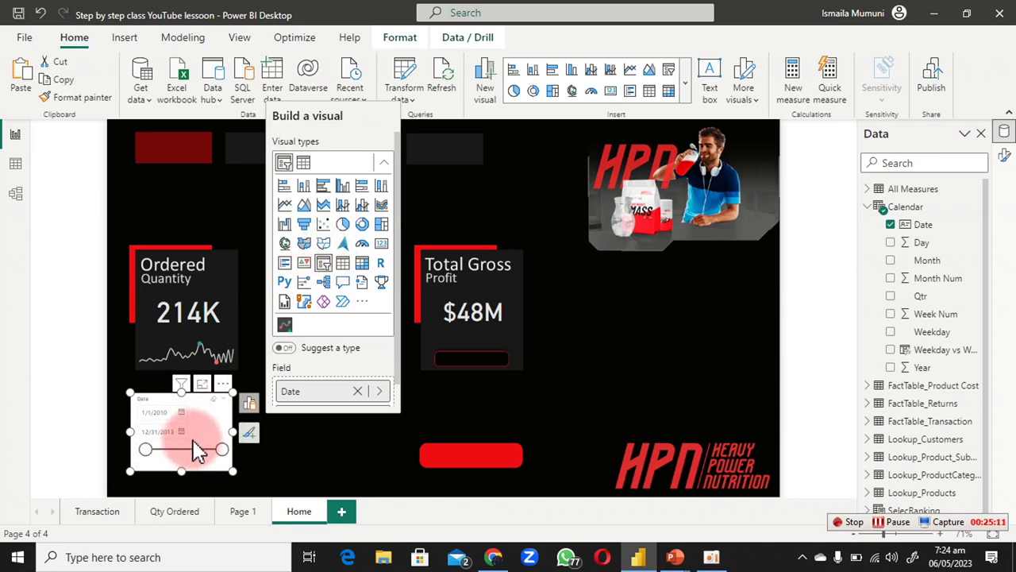
Step: Widen the date slicer almost to the red button shape and reduce its height from the upper edge
left_click_drag(232, 431, 393, 436)
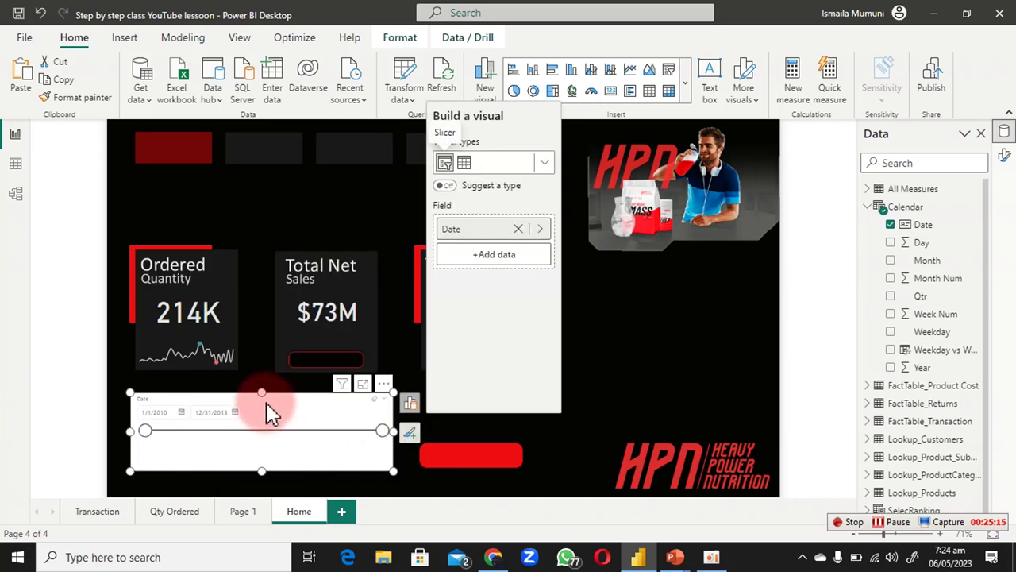
left_click_drag(261, 392, 267, 414)
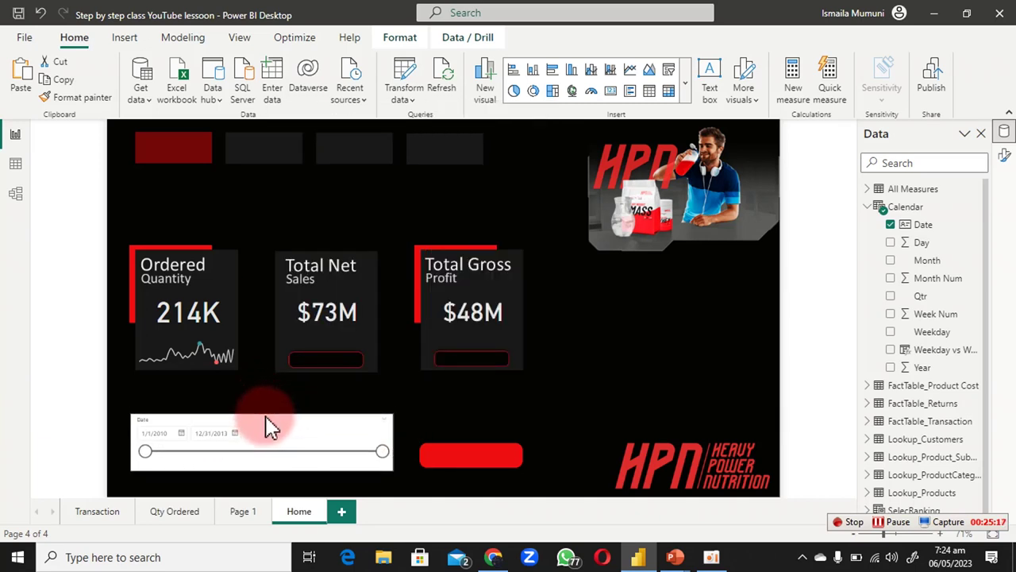
left_click(270, 427)
left_click(616, 368)
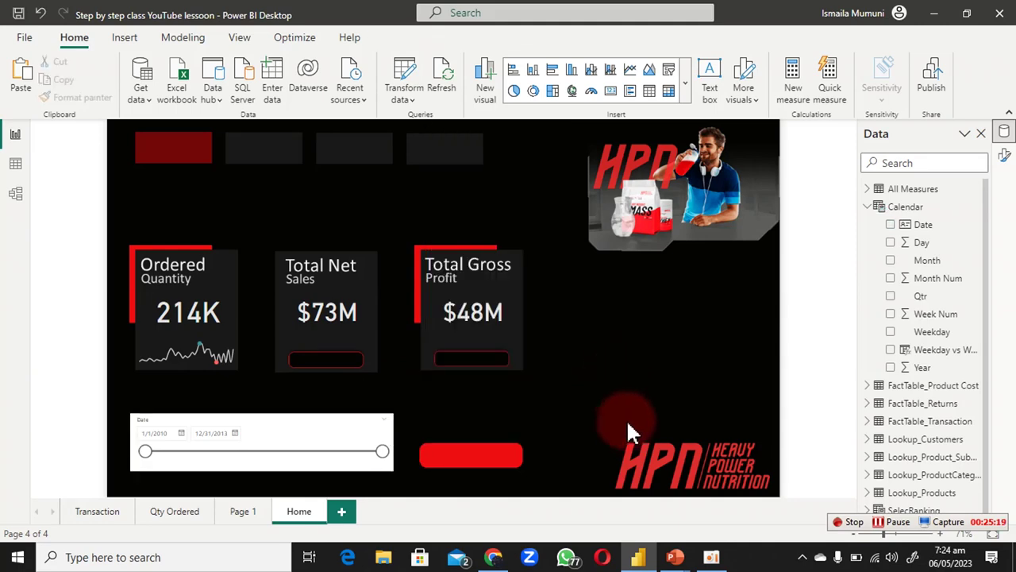
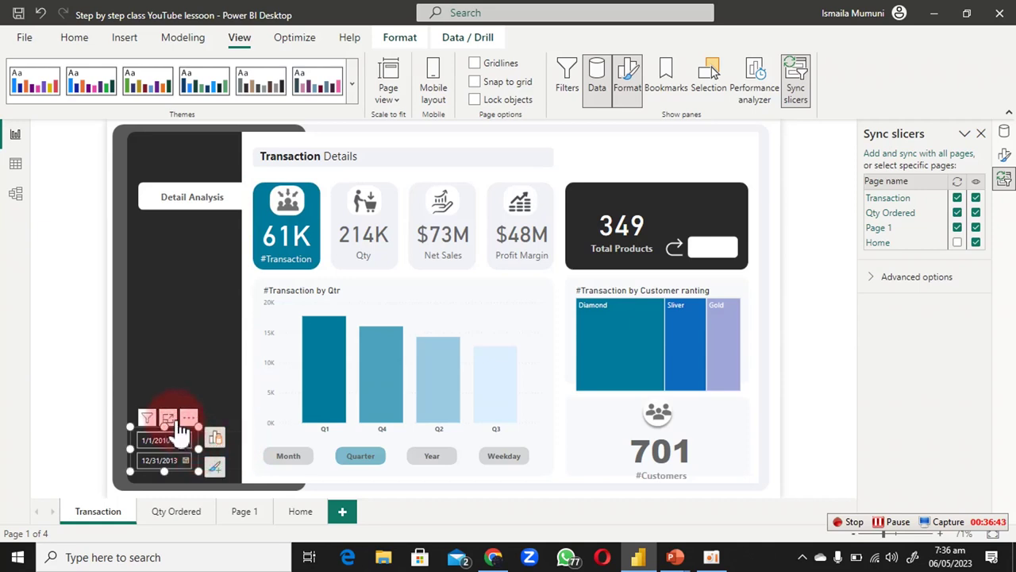
Step: Shift the date slicer on the Transaction page slightly right to center it in the dark sidebar
left_click(185, 420)
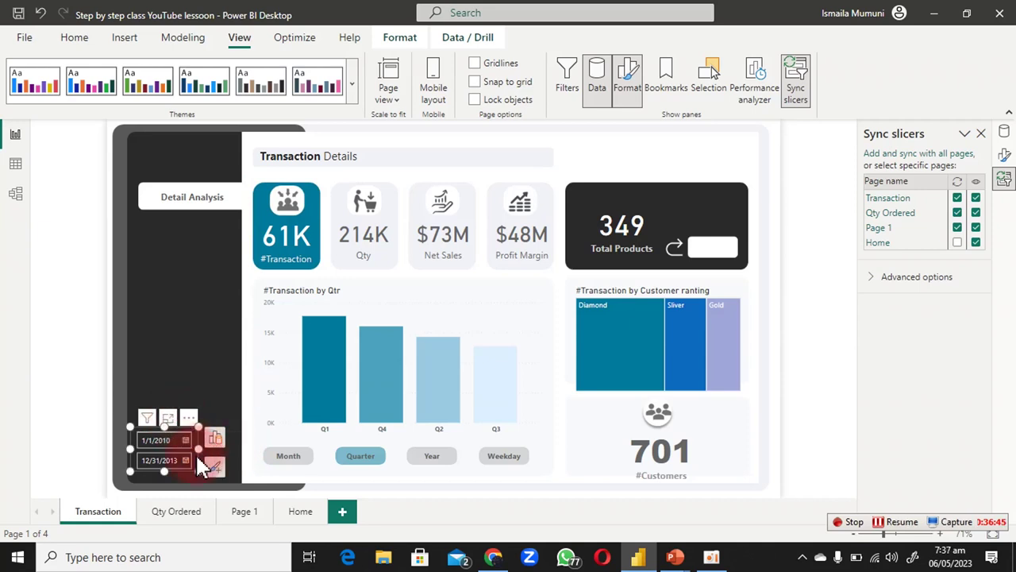
left_click_drag(196, 452, 214, 455)
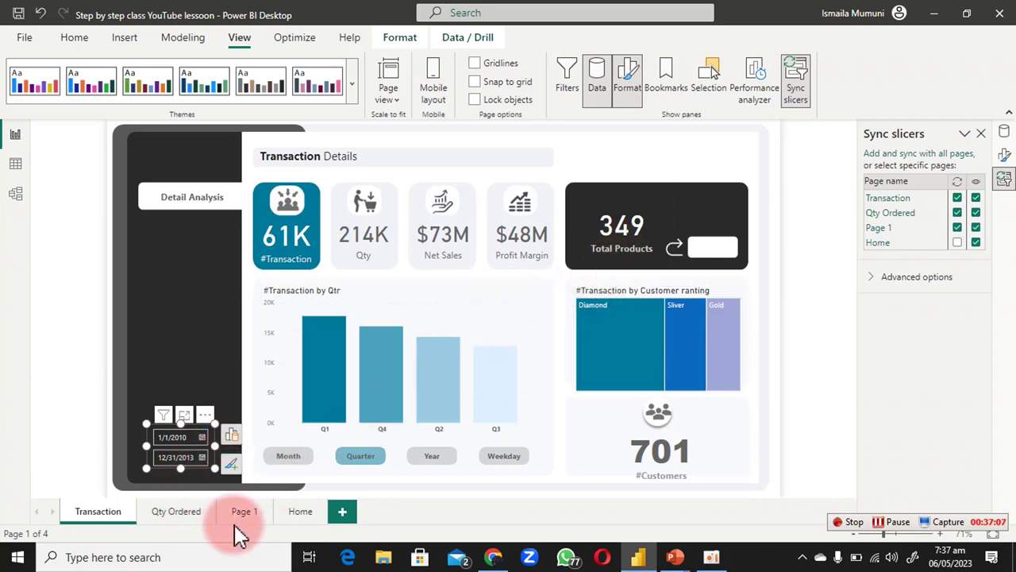
Step: Try reusing the Home page's Home navigation button below Detail Analysis on the Transaction page, and delete the pasted copy
left_click(301, 513)
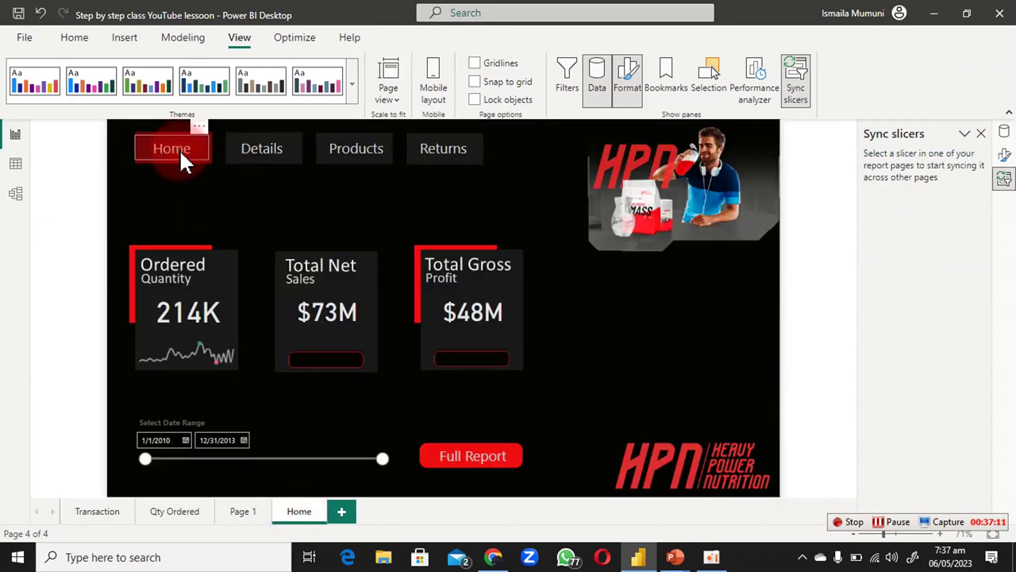
left_click(181, 159)
left_click(75, 37)
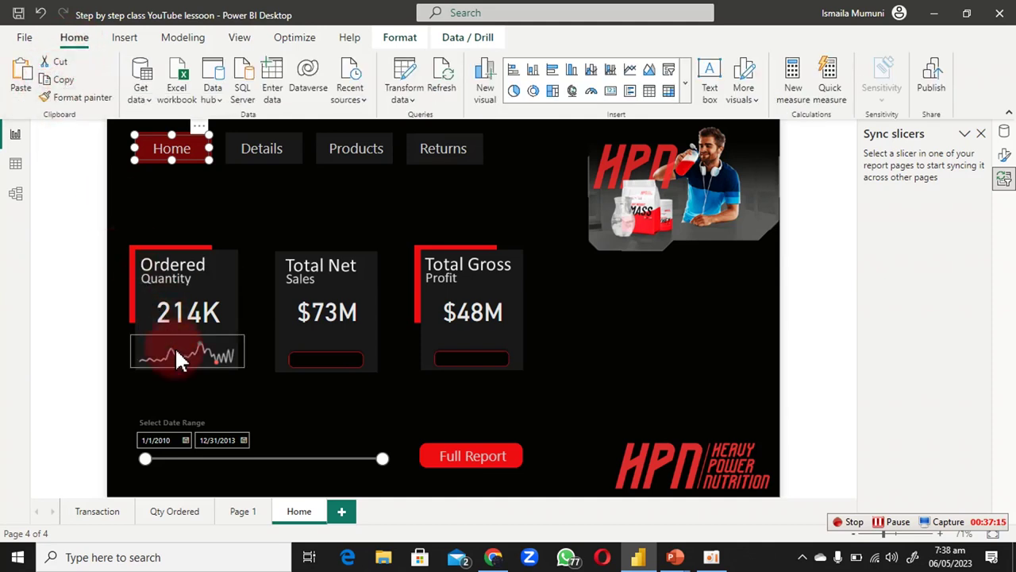
left_click(97, 511)
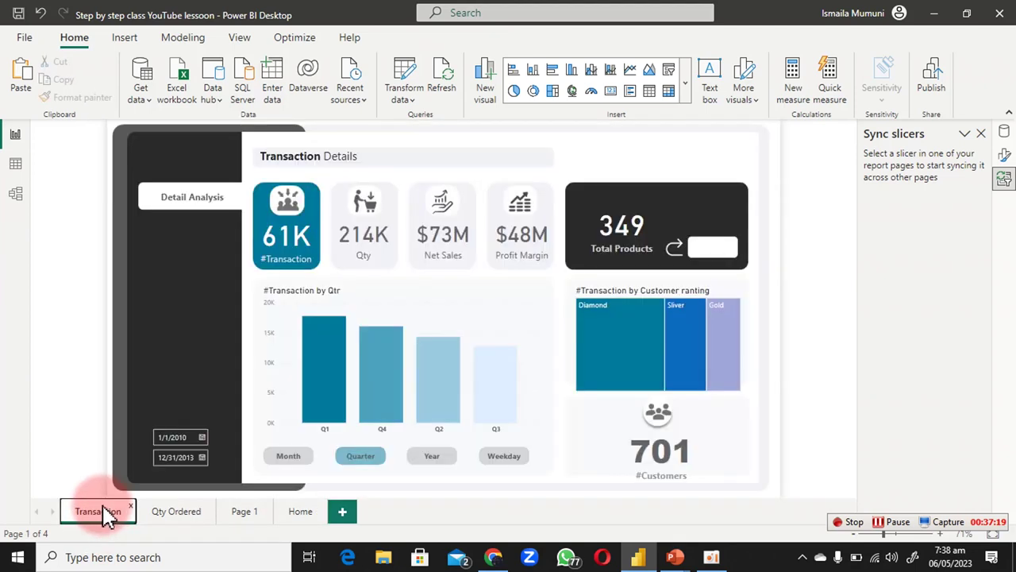
left_click(154, 268)
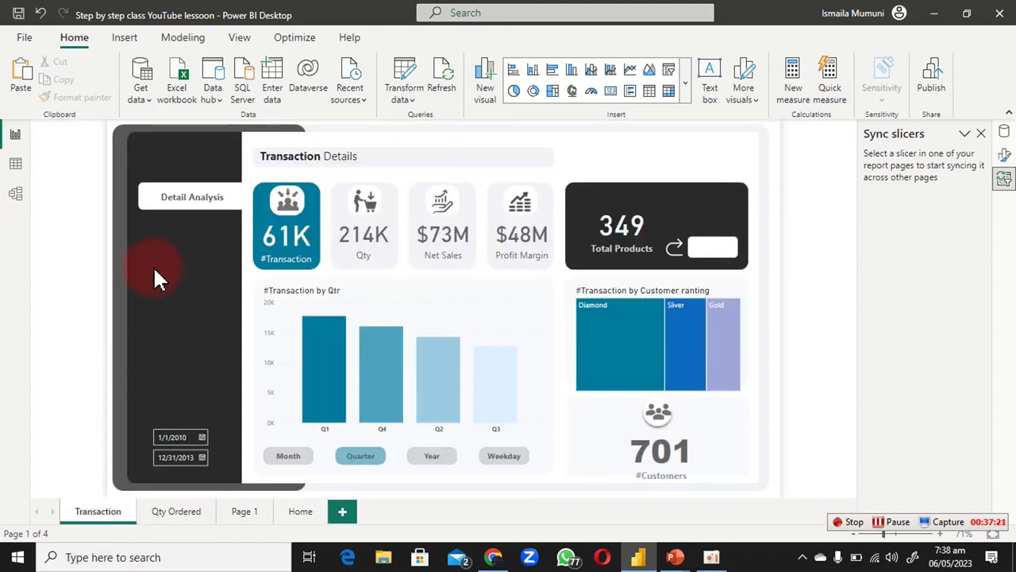
key("ctrl+v")
left_click(182, 163)
left_click_drag(195, 157, 246, 238)
left_click(200, 200)
left_click(182, 248)
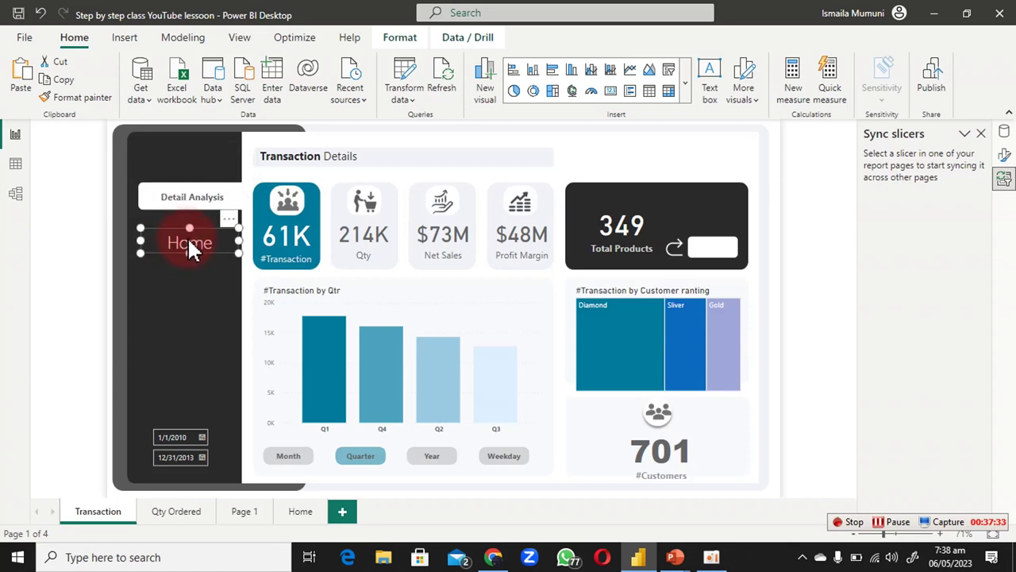
key("Delete")
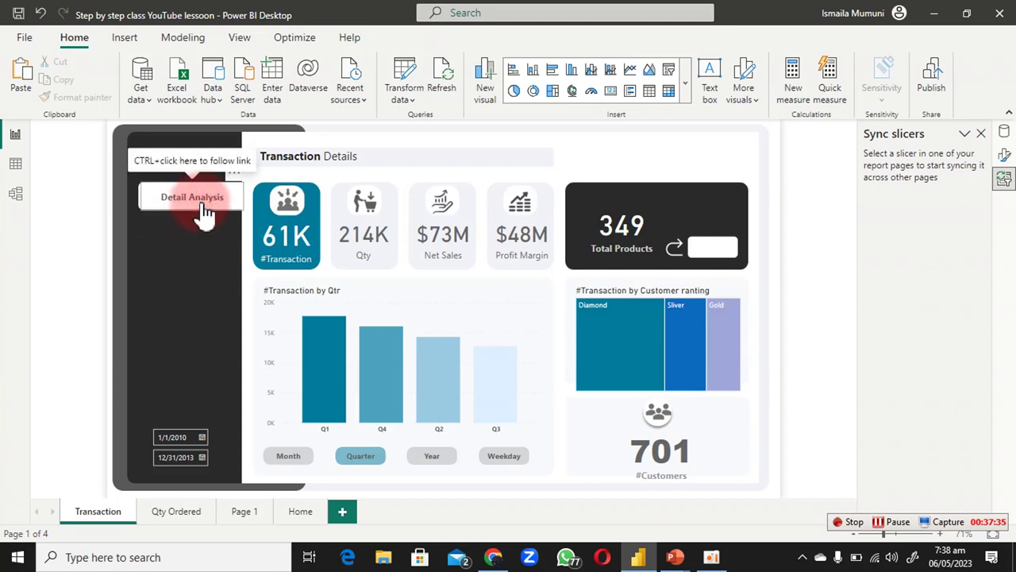
Step: Duplicate the Detail Analysis button on the Transaction page and place the copy directly beneath the original
left_click(200, 208)
left_click(61, 82)
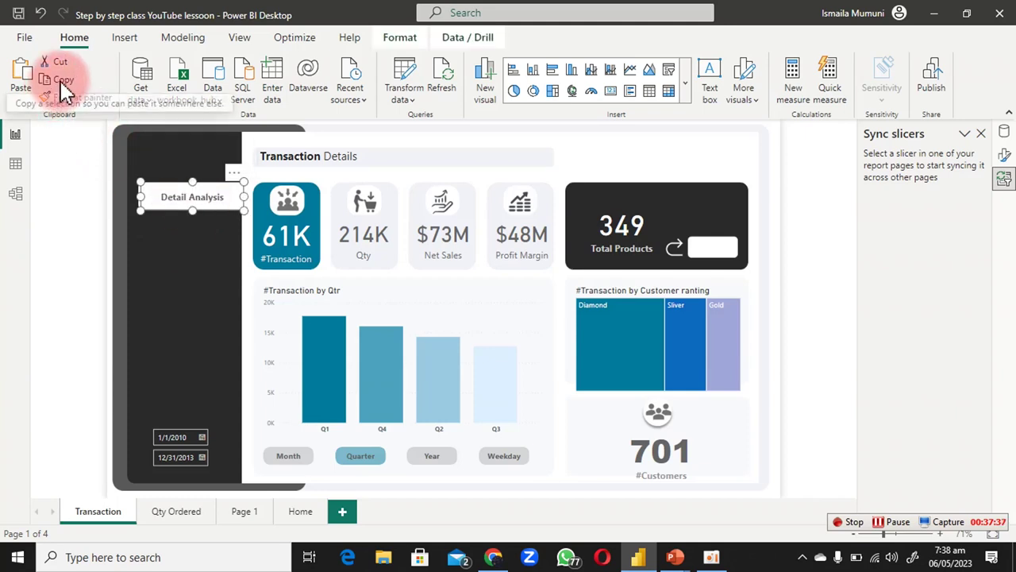
left_click(20, 80)
left_click(177, 211)
left_click_drag(176, 210, 168, 243)
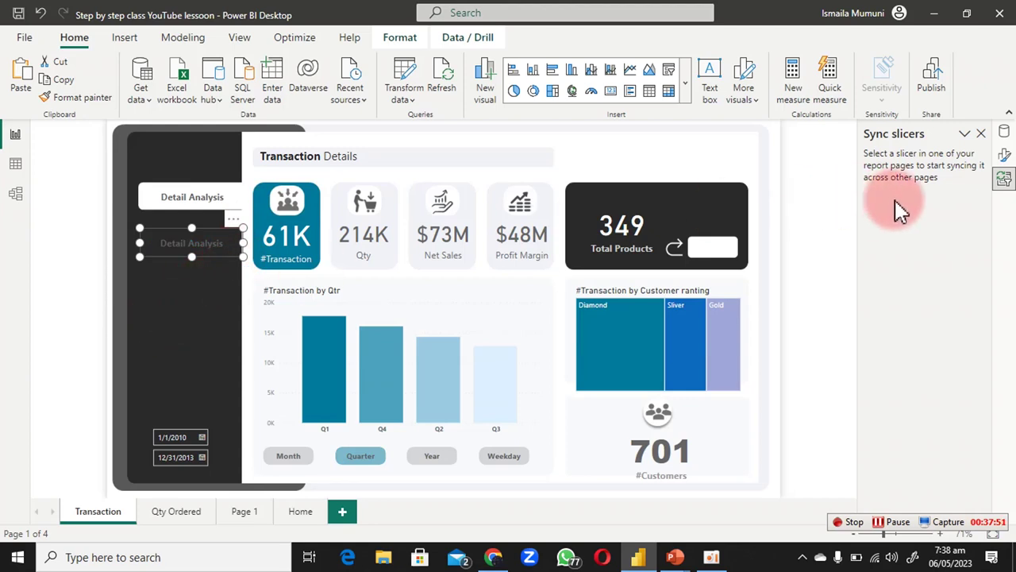
Step: Set the font color of the lower Detail Analysis button on the Transaction page to light gray
left_click(982, 133)
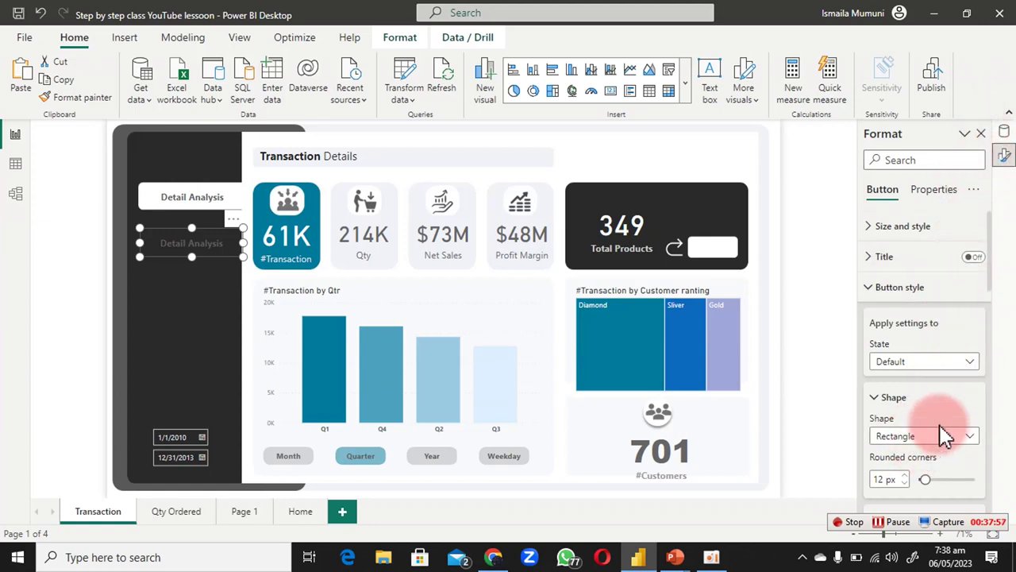
scroll(947, 401, "down", 3)
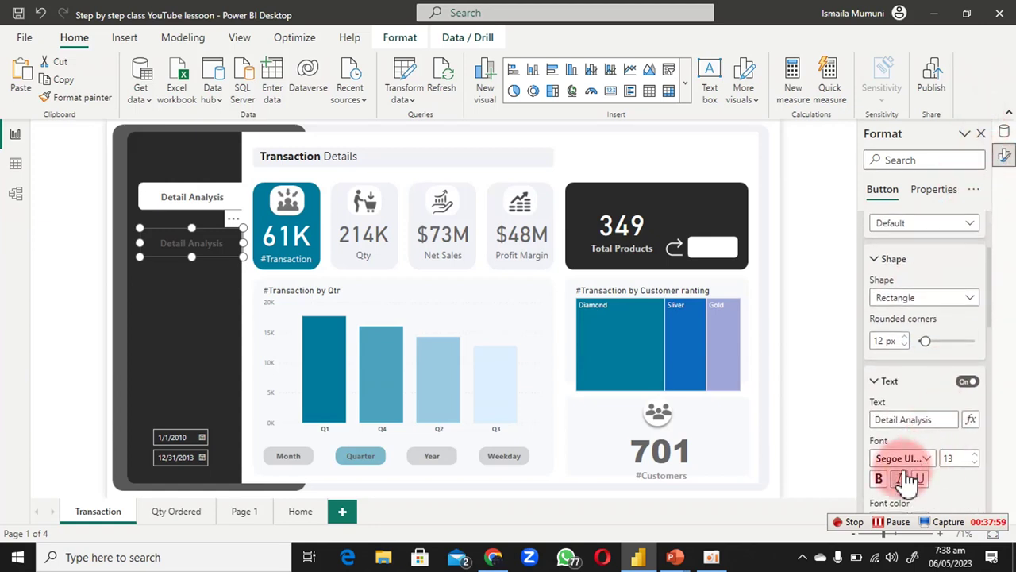
scroll(917, 401, "down", 1)
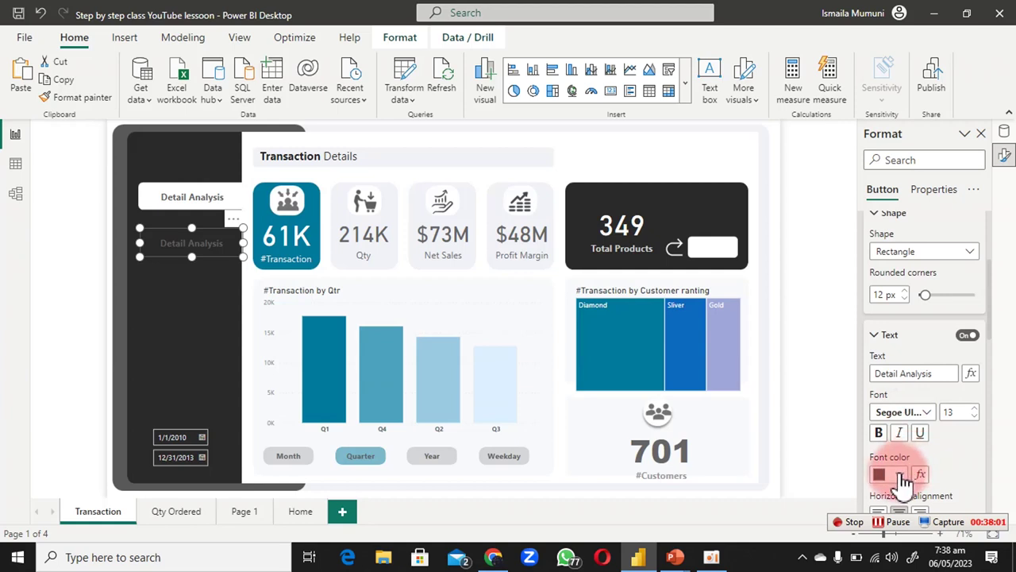
left_click(897, 477)
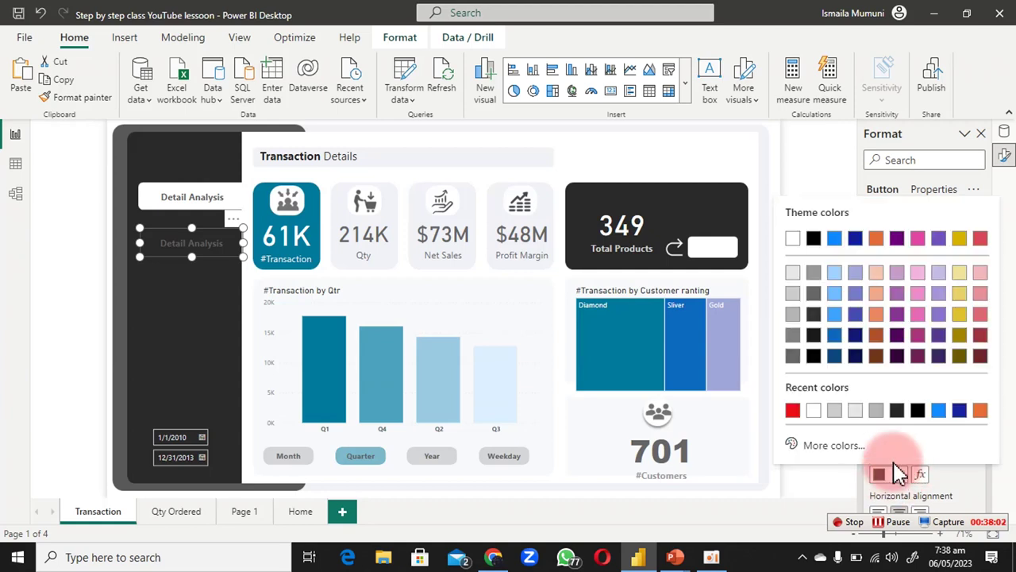
left_click(794, 278)
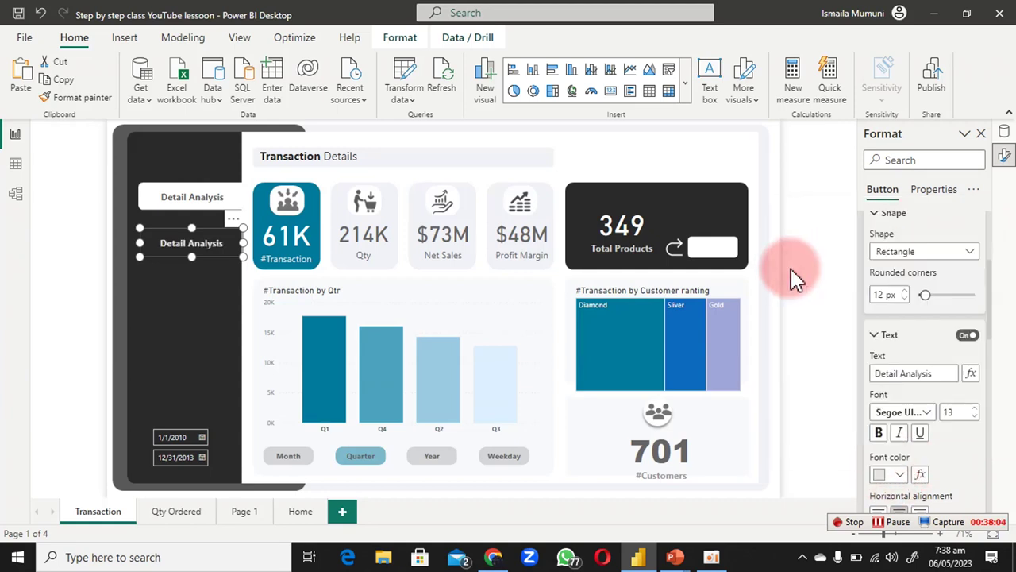
left_click(193, 264)
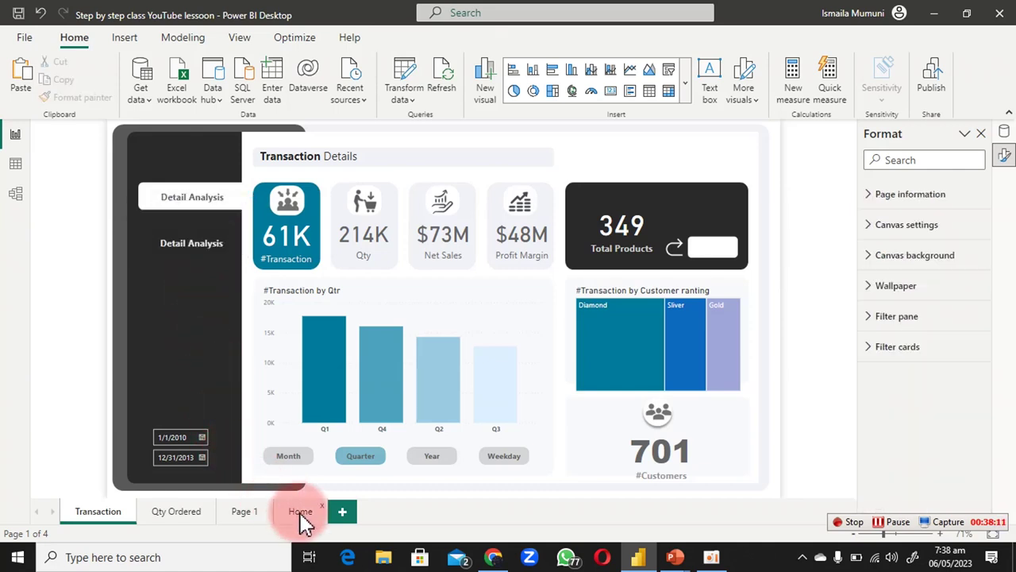
Step: Rename the report page Page 1 as Return
left_click(244, 515)
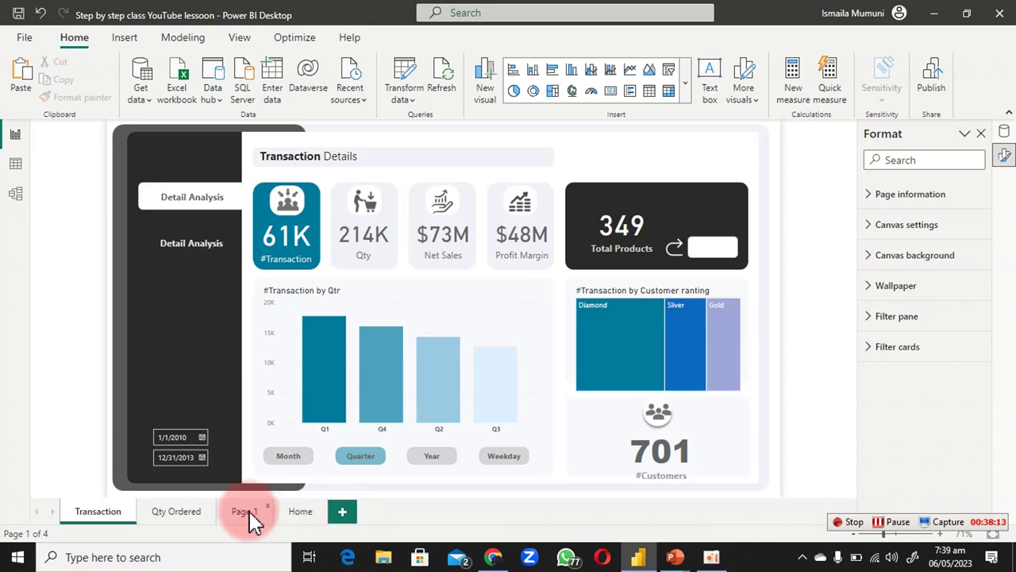
double_click(250, 513)
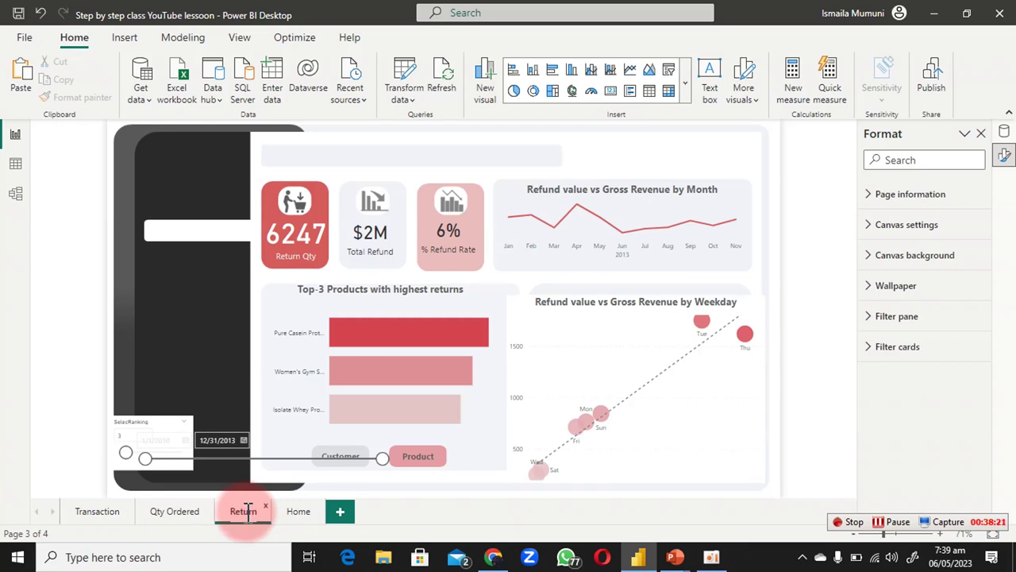
key("Return")
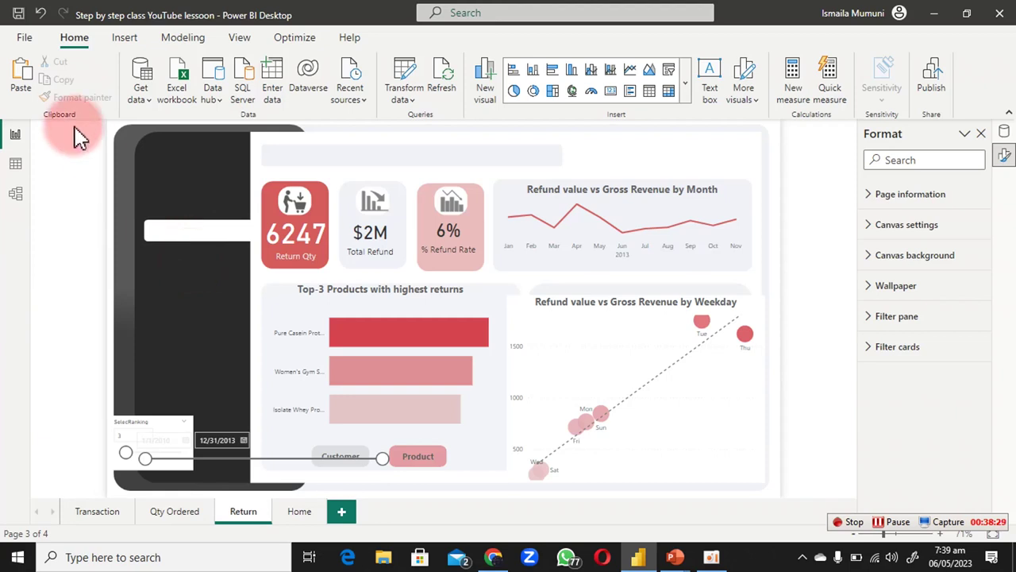
Step: Paste two copies of the Detail Analysis button on the Return page, one above the white sidebar shape and one on it
left_click(21, 79)
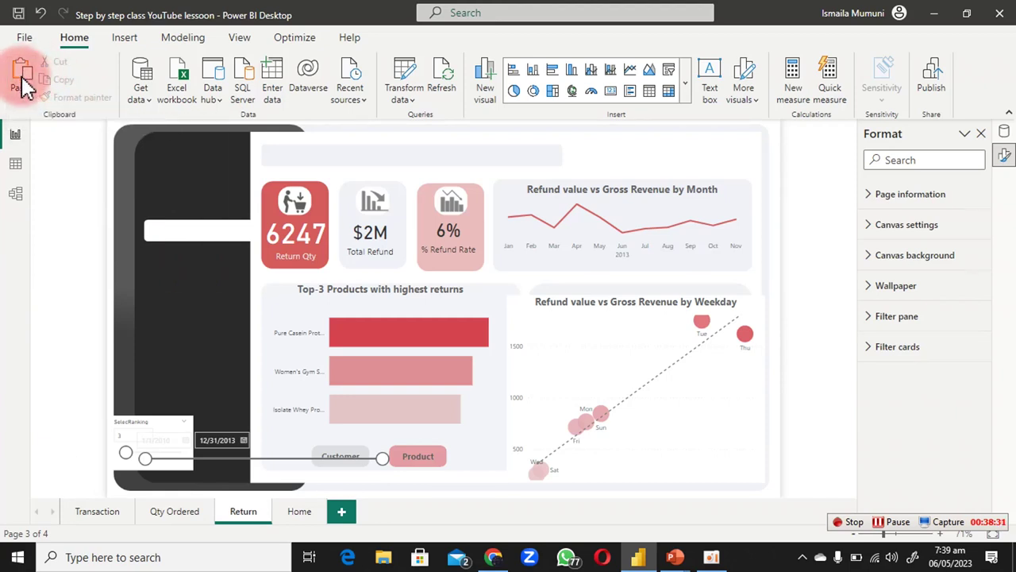
left_click_drag(205, 198, 206, 188)
left_click(21, 80)
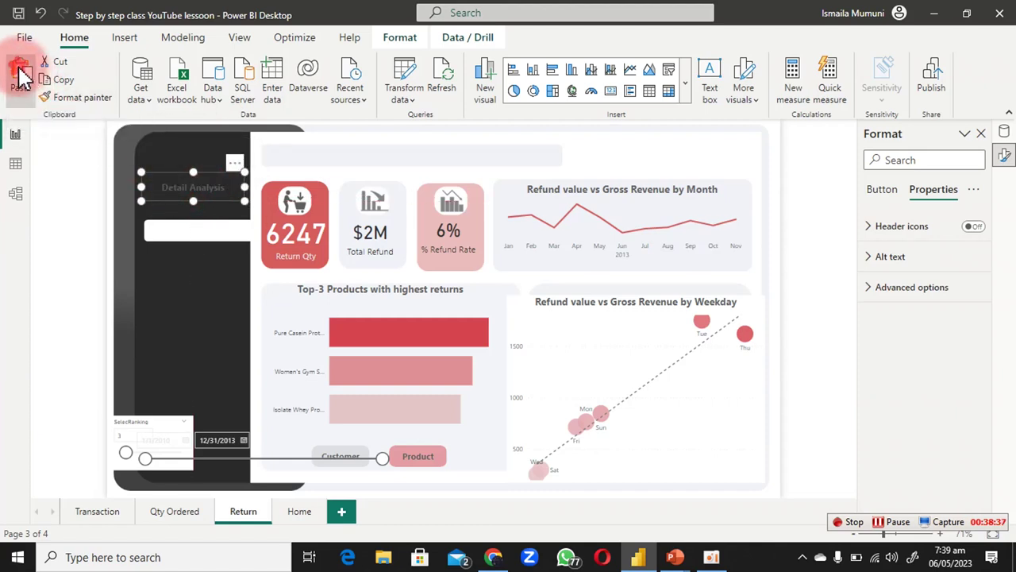
left_click_drag(189, 202, 192, 235)
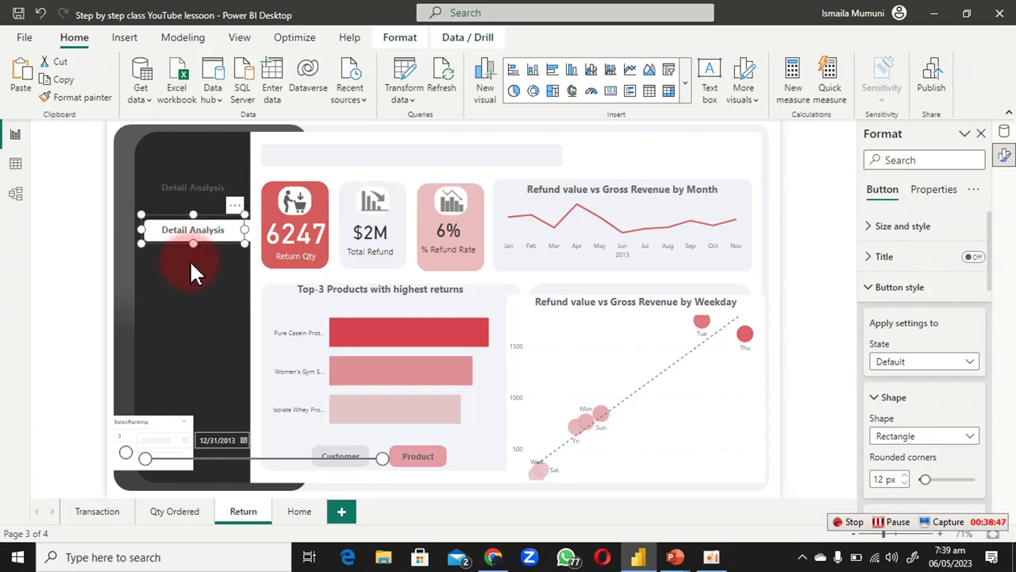
left_click(163, 269)
Step: Set the font color of the upper Detail Analysis button on the Return page to light gray
left_click(217, 192)
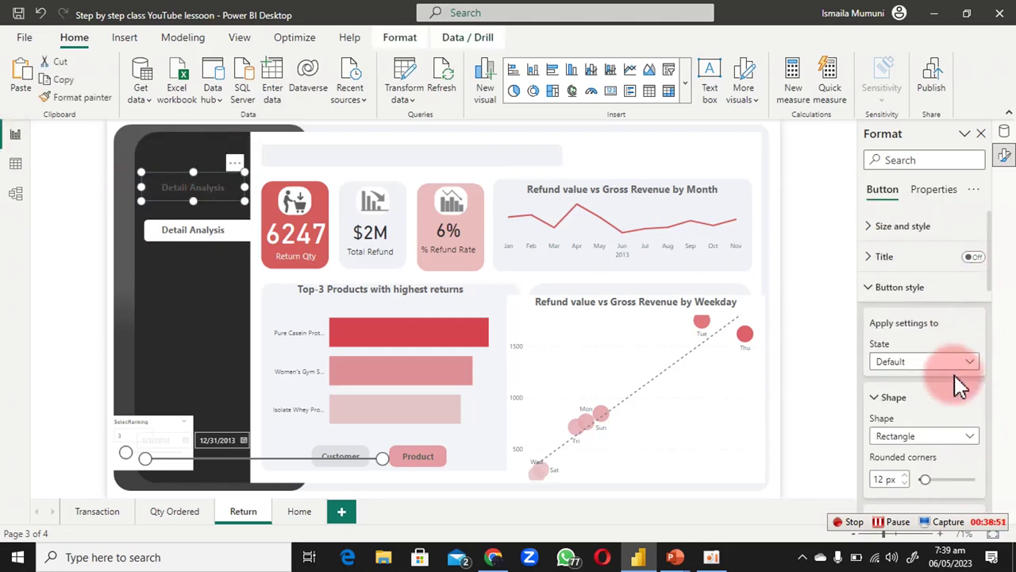
scroll(961, 385, "down", 8)
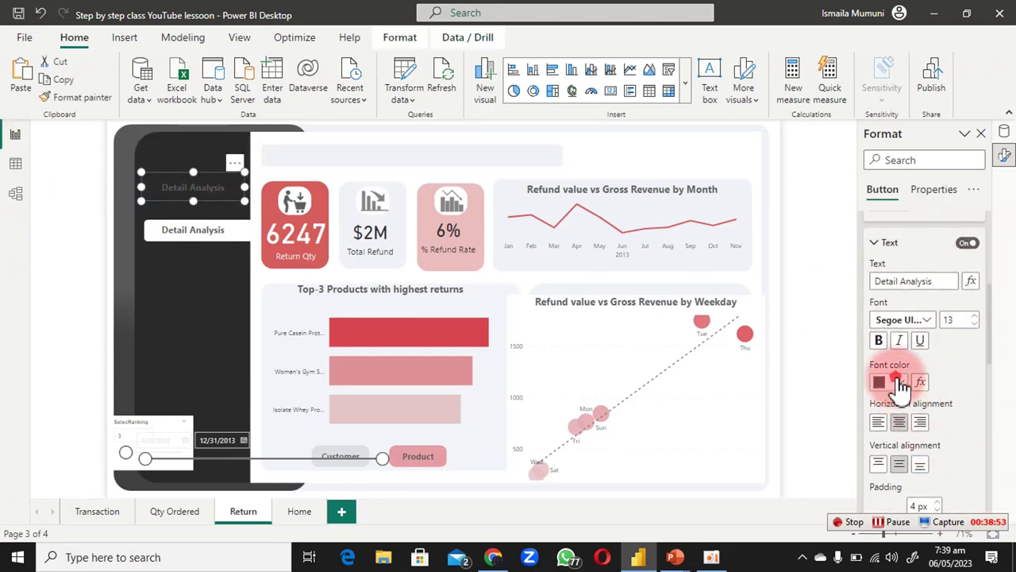
left_click(901, 383)
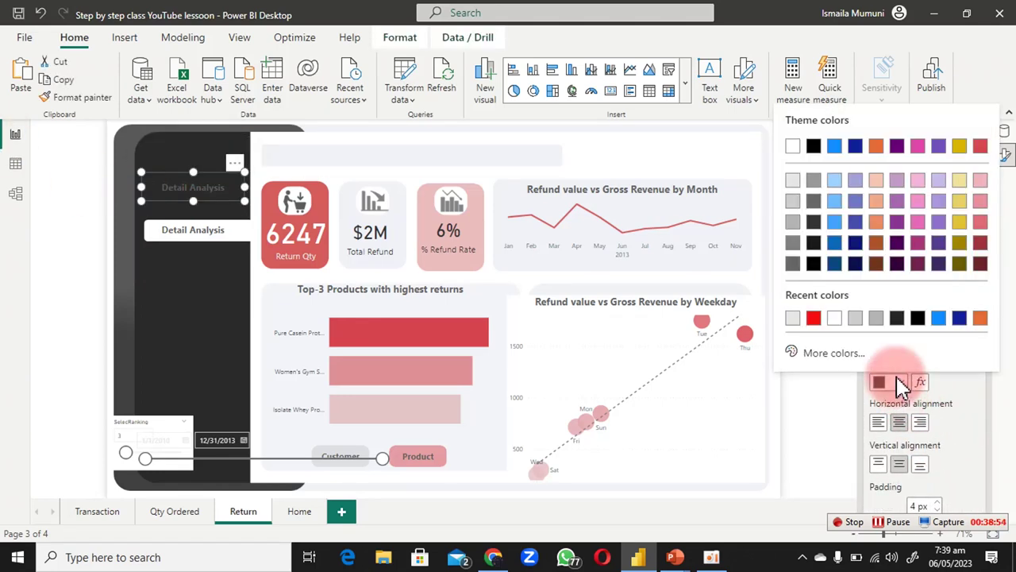
left_click(792, 319)
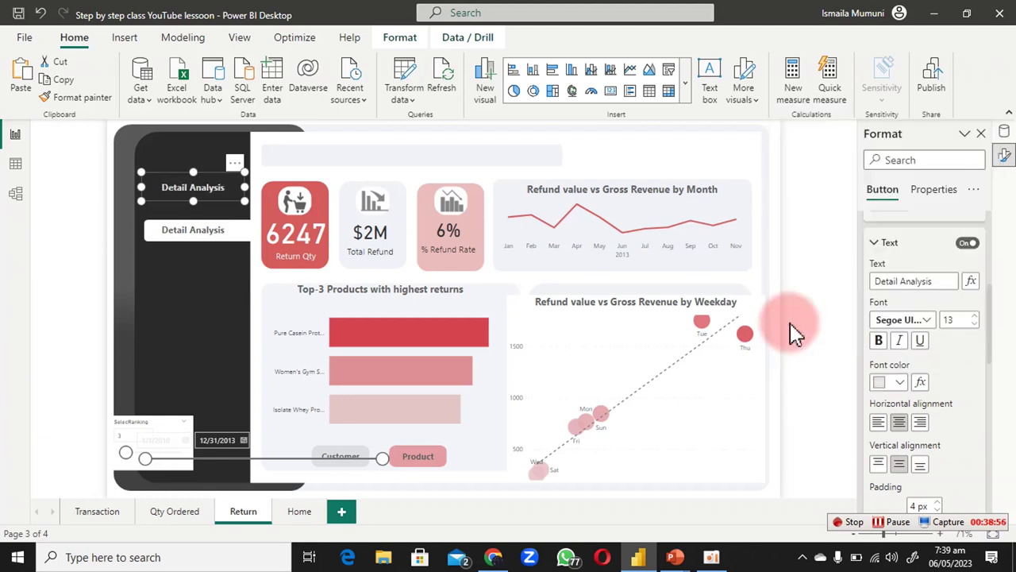
left_click(155, 289)
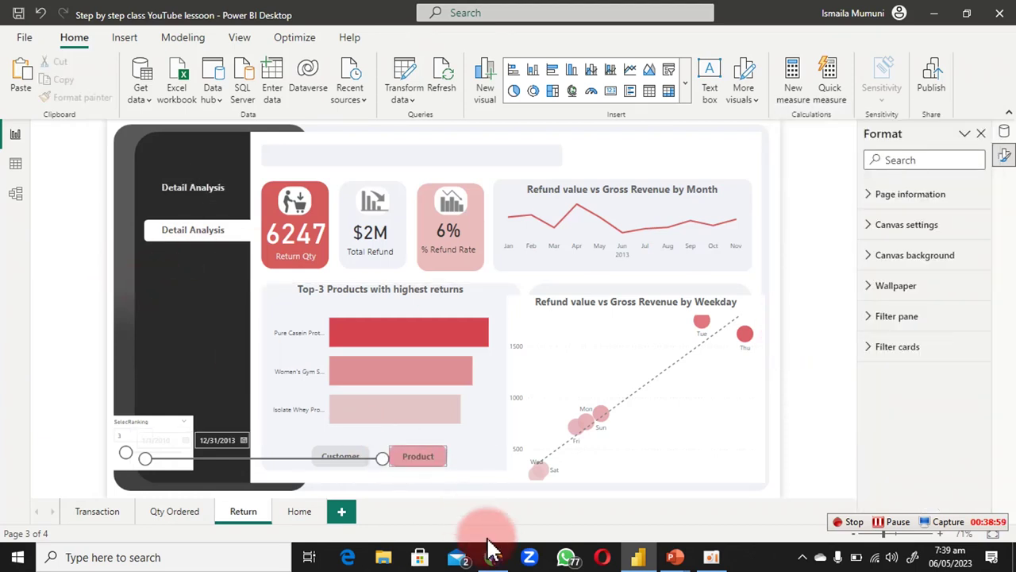
Step: Switch to the published HPN Full Dashboard in Chrome and examine how its sidebar buttons, KPI cards and Product button navigate between pages
left_click(493, 557)
left_click(541, 166)
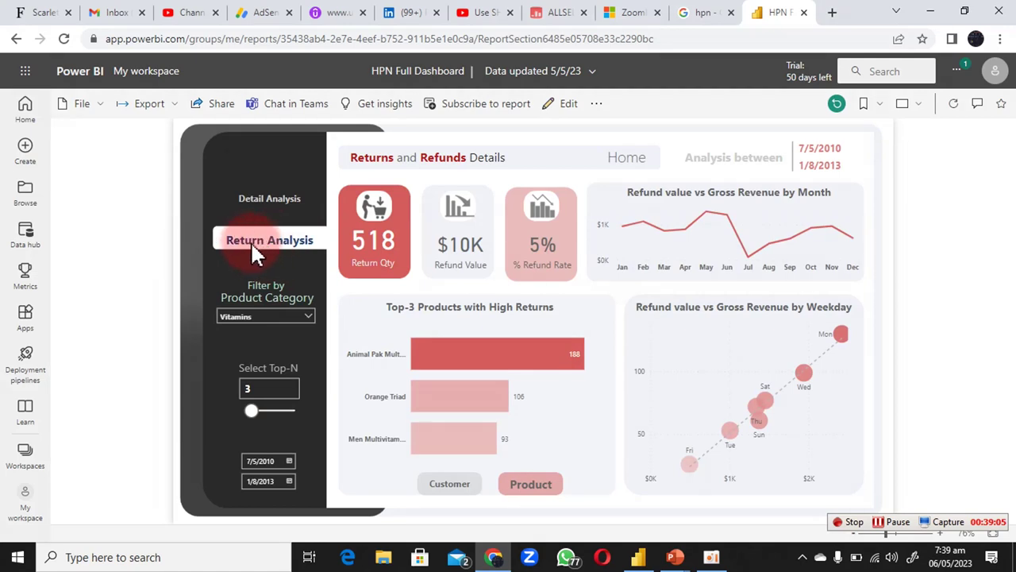
left_click(290, 203)
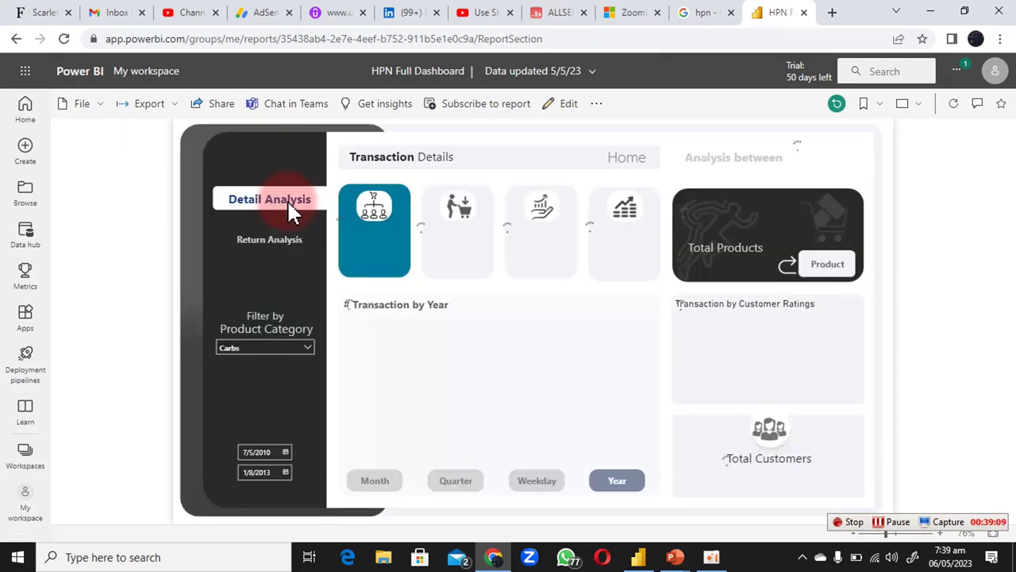
left_click(455, 253)
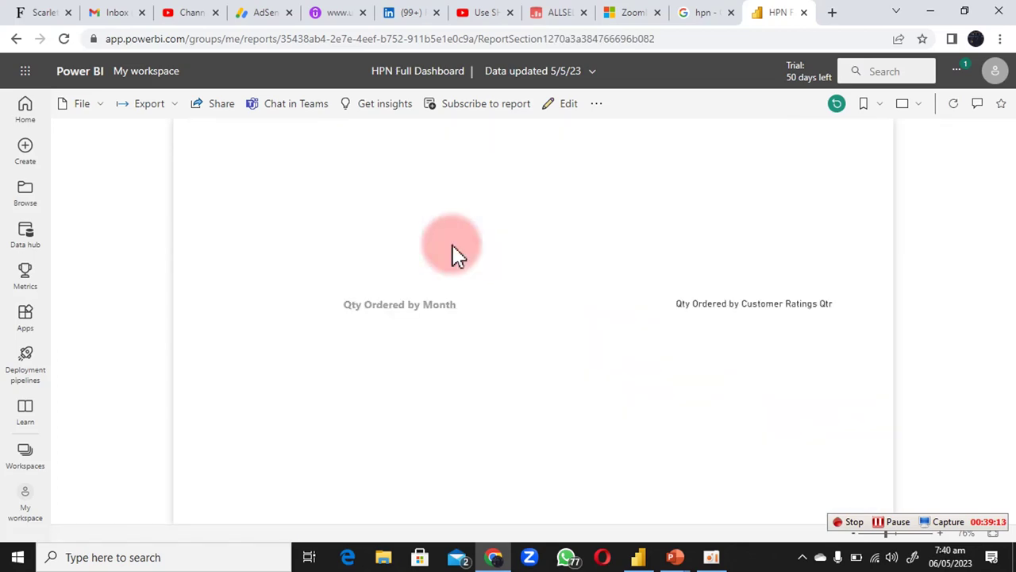
left_click(562, 242)
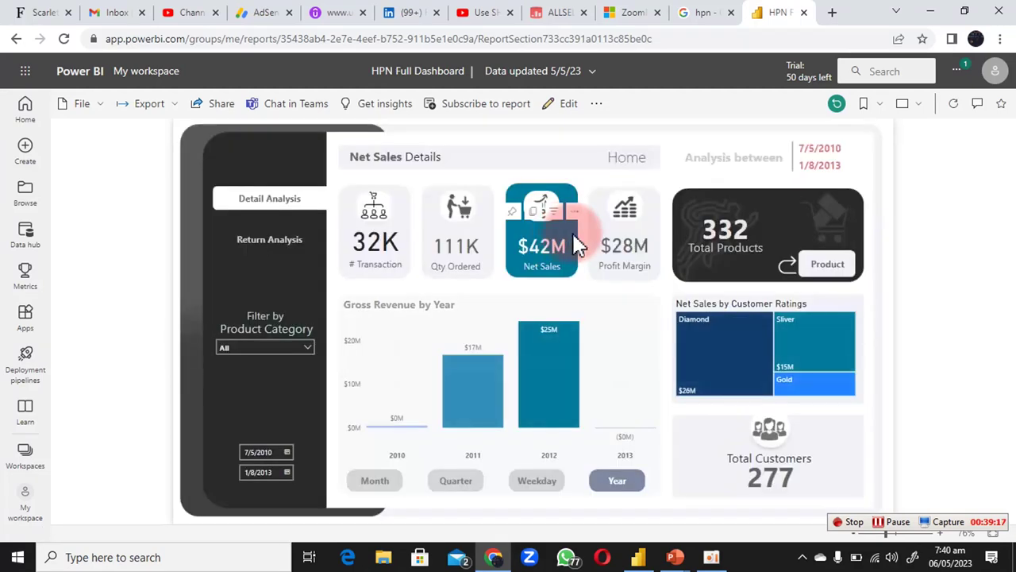
left_click(834, 269)
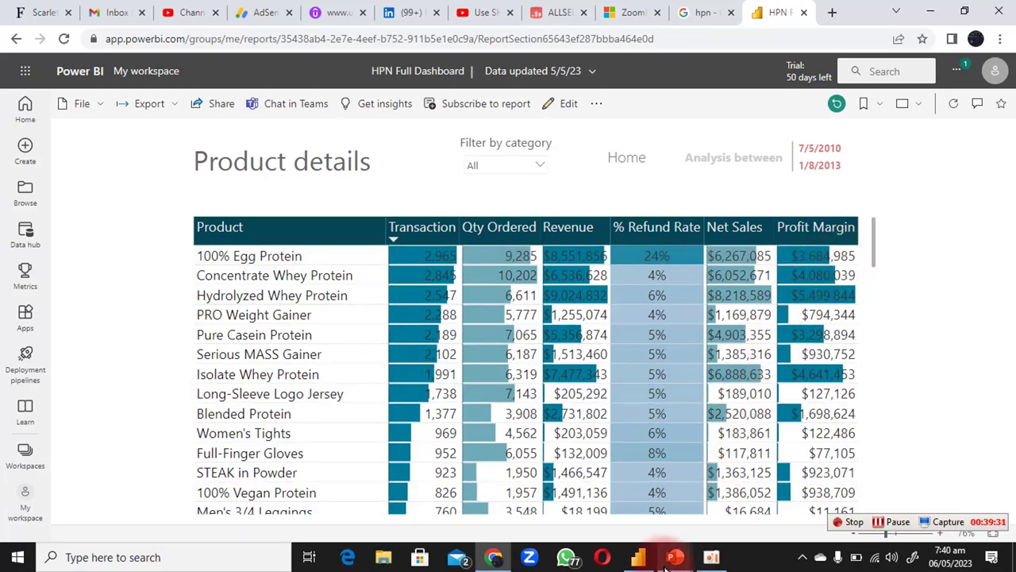
Step: Return to Power BI Desktop, move the ranking slicer into the middle of the dark sidebar and narrow the date slicer to fit inside it
left_click(640, 557)
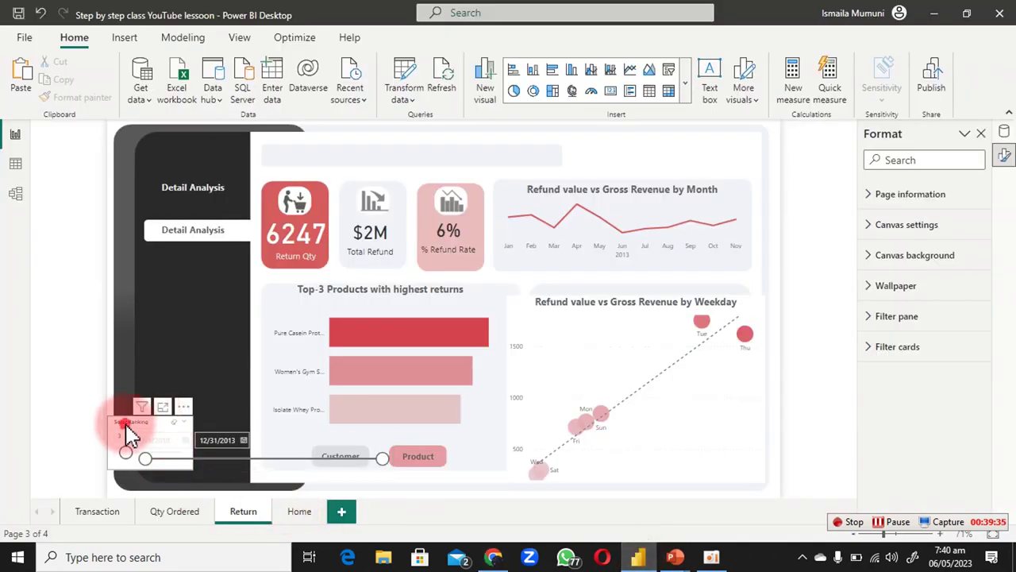
left_click_drag(129, 435, 172, 340)
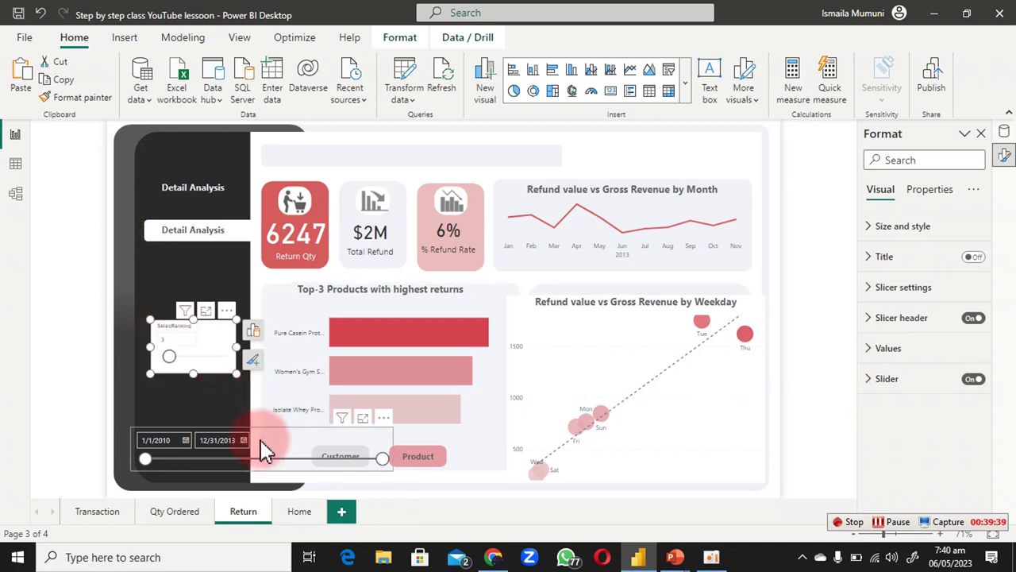
left_click(341, 464)
left_click_drag(394, 450, 230, 436)
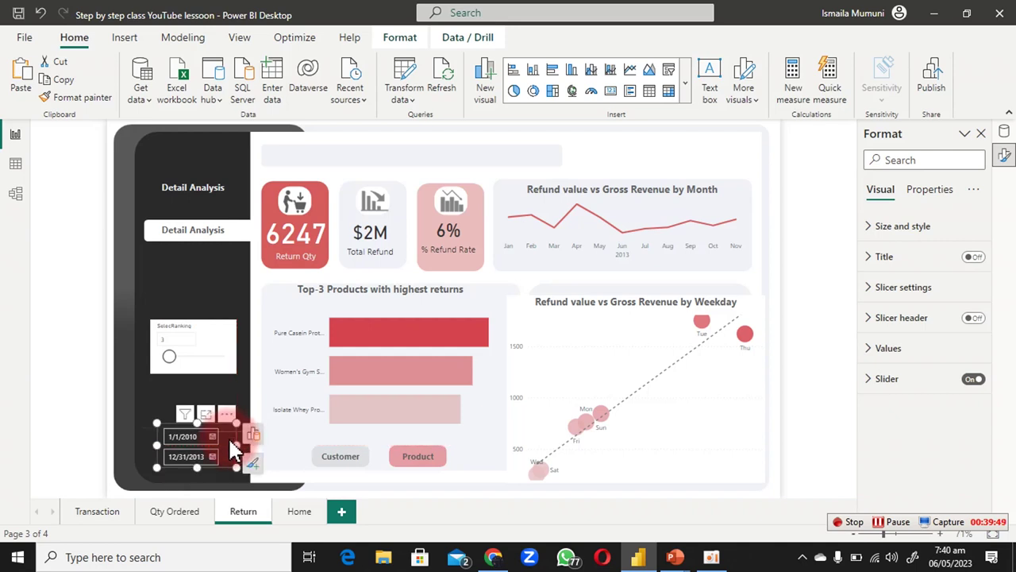
Step: Copy the date slicer's formatting onto the ranking slicer with Format Painter and set the ranking slider to 4
left_click(73, 98)
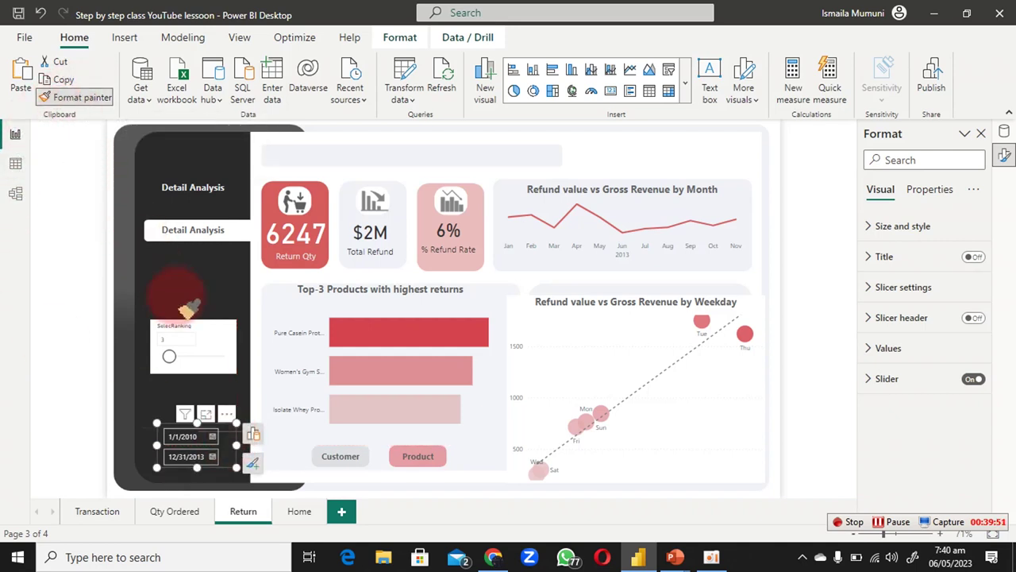
left_click(210, 337)
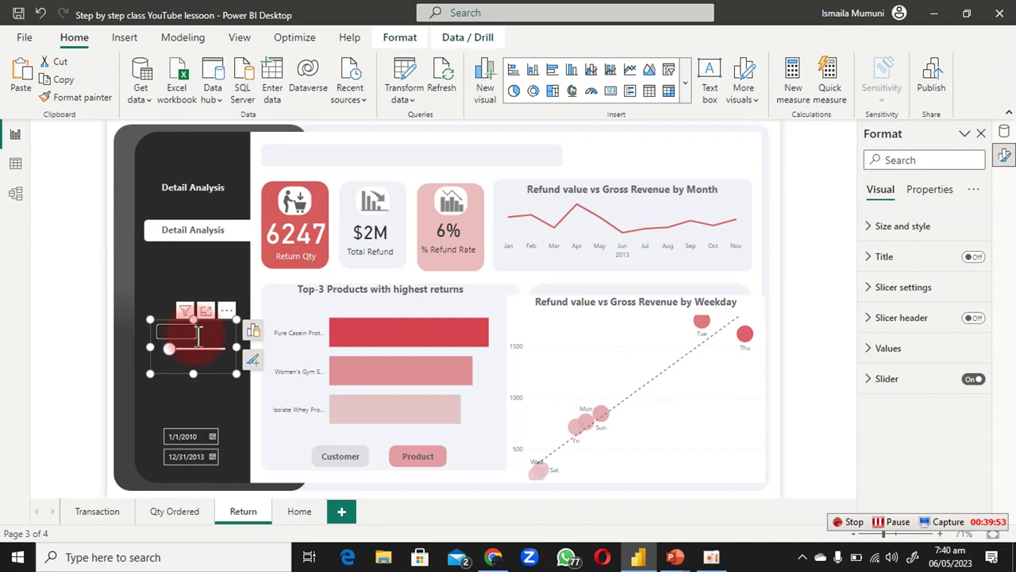
left_click(183, 332)
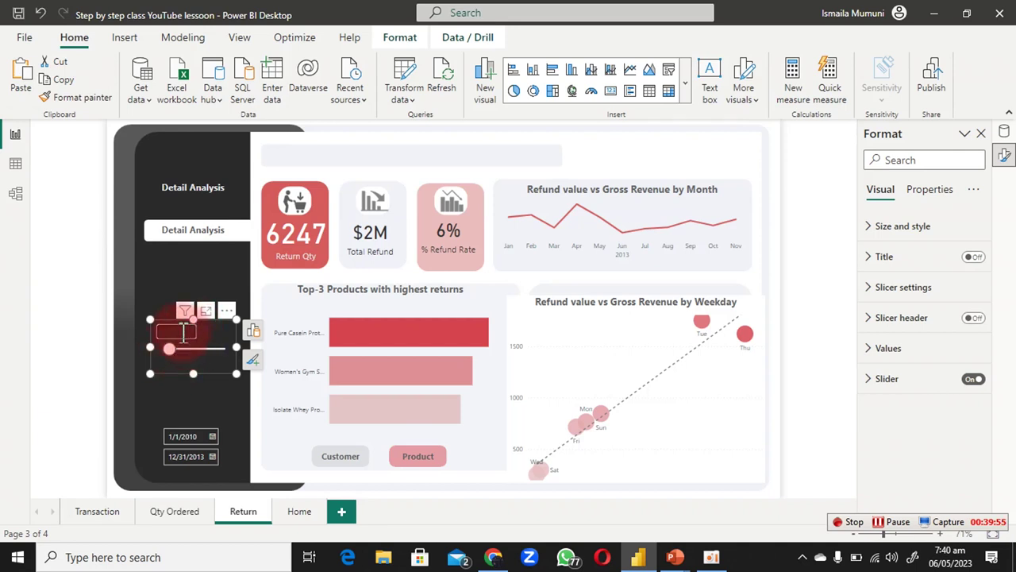
left_click(165, 361)
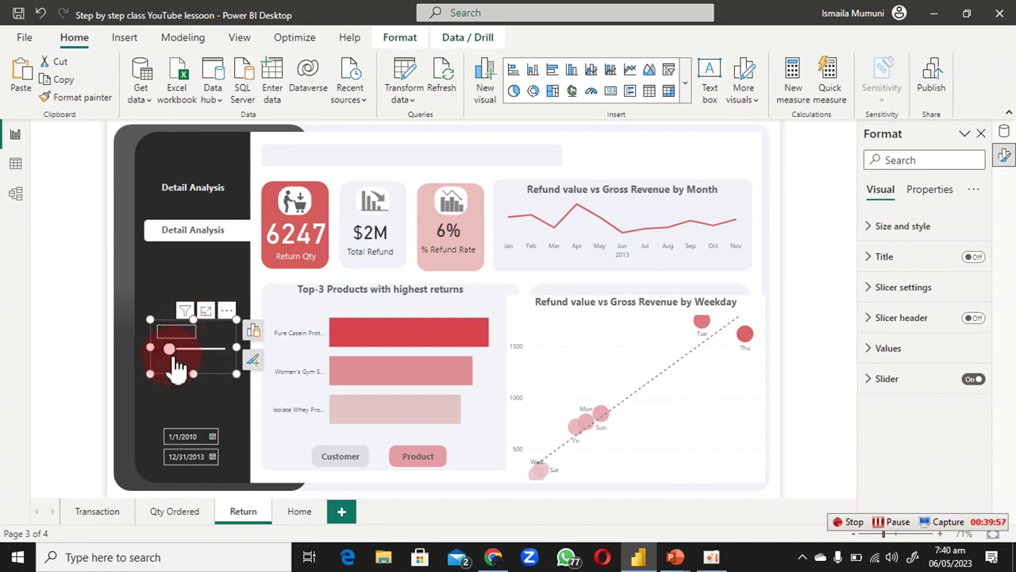
left_click_drag(170, 355, 181, 349)
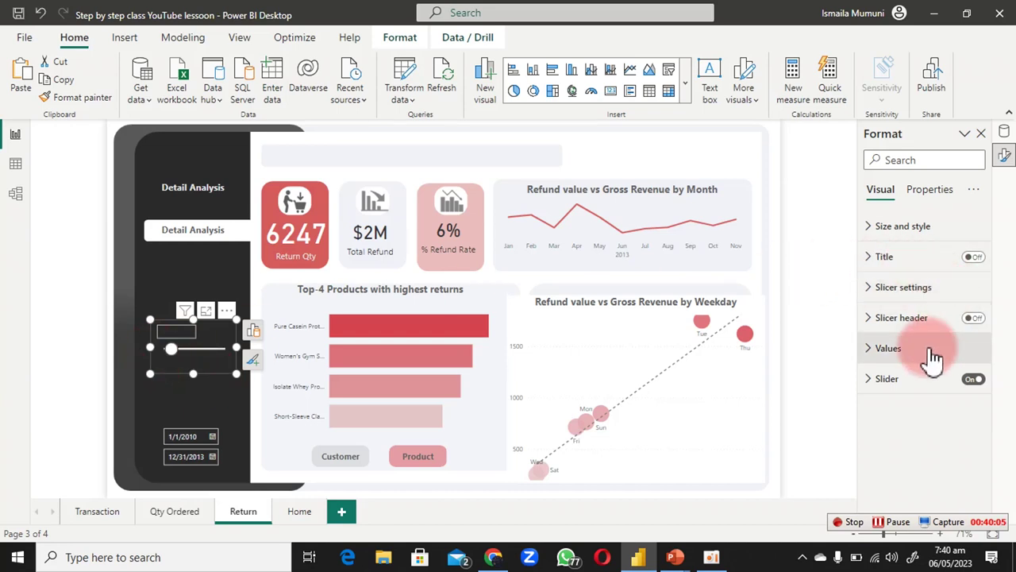
Step: Set the font color of the ranking slicer's values to light gray
left_click(900, 357)
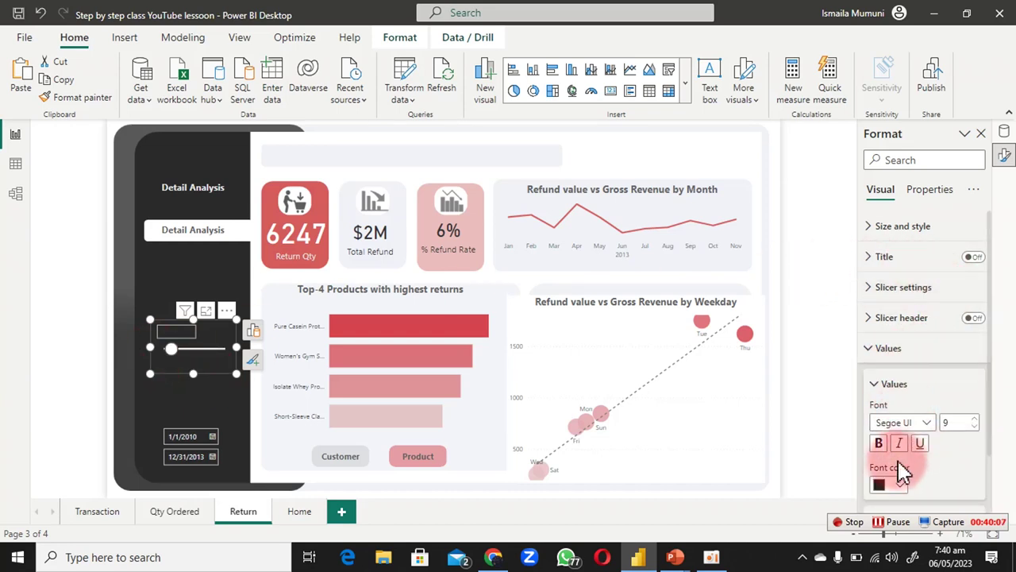
left_click(903, 486)
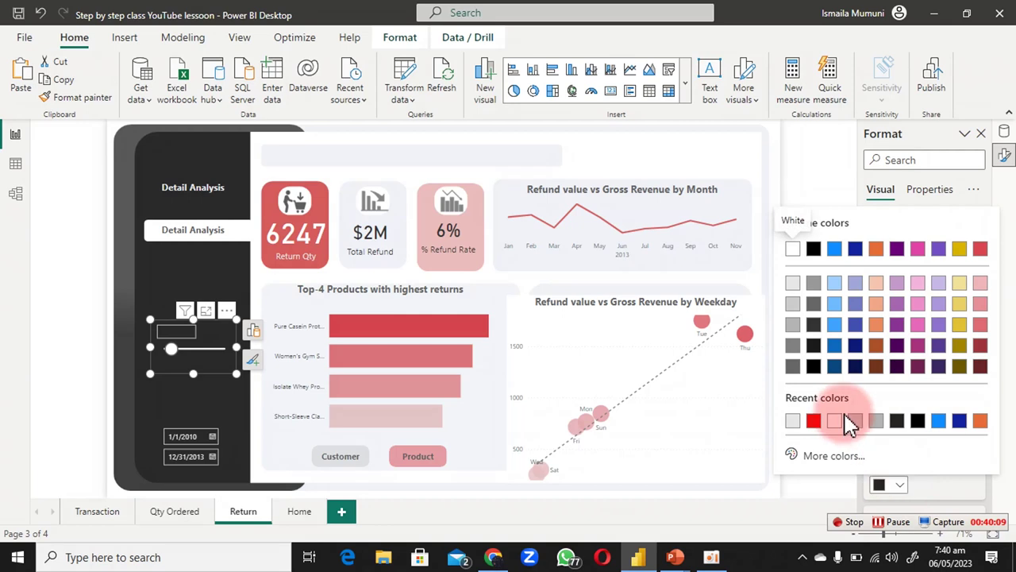
left_click(793, 422)
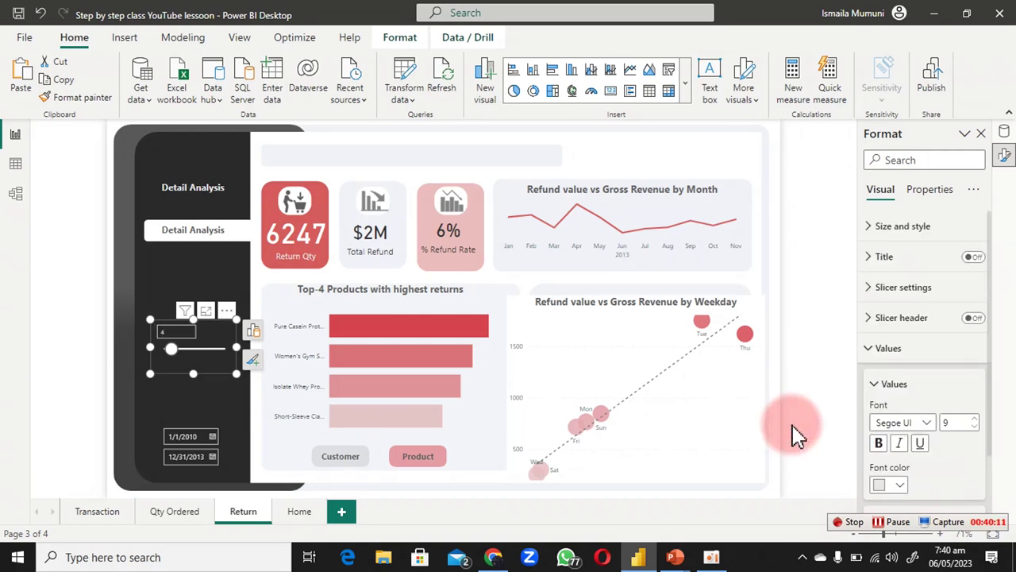
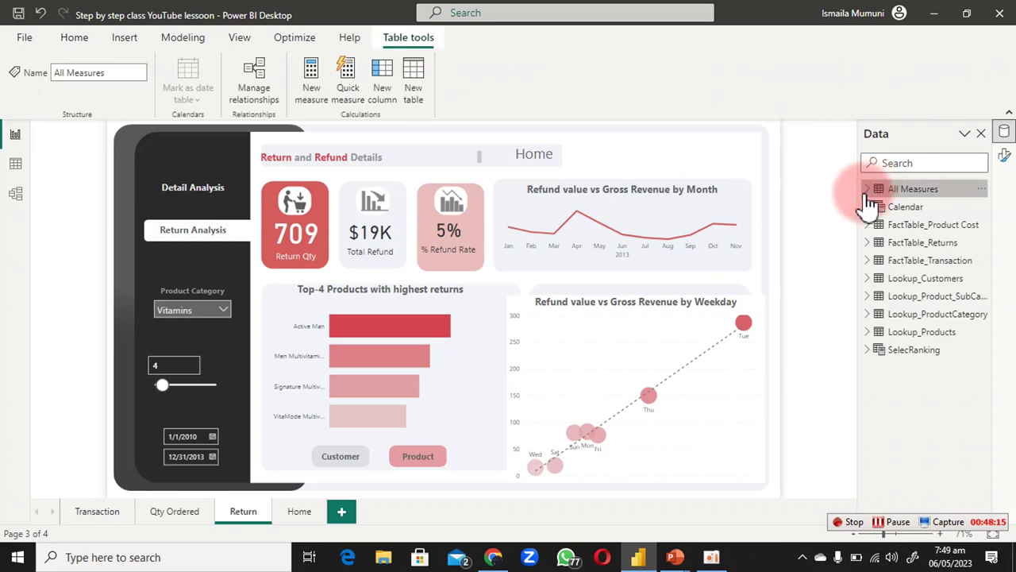
Step: Create a new measure in the All Measures table and name it First date
left_click(873, 197)
right_click(937, 227)
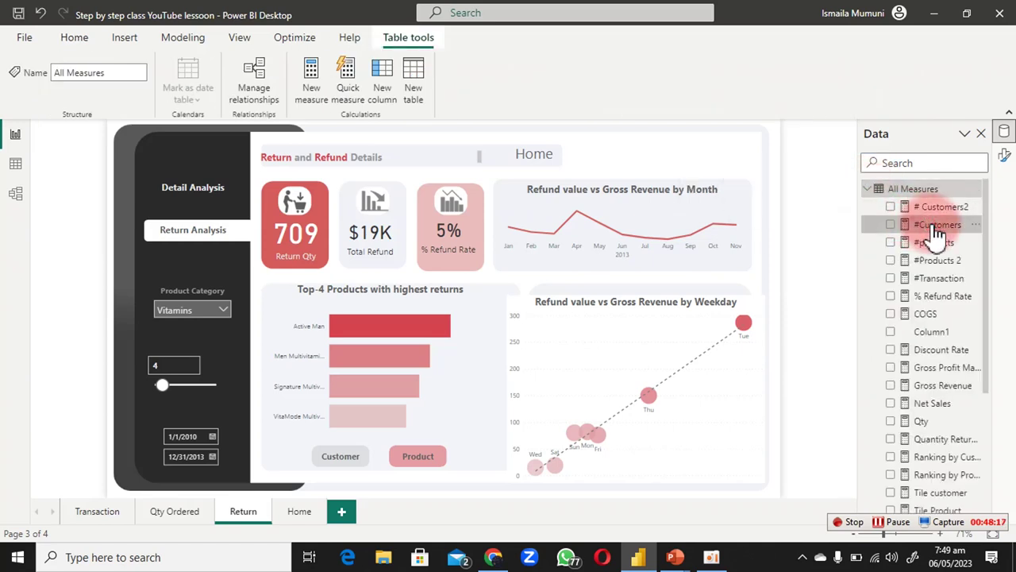
left_click(848, 256)
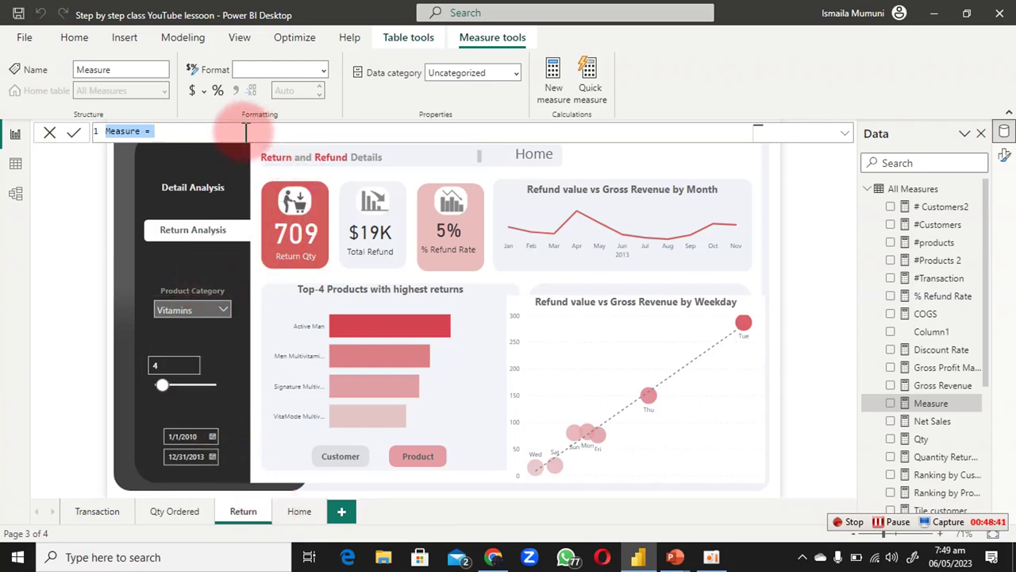
scroll(245, 132, "up", 3)
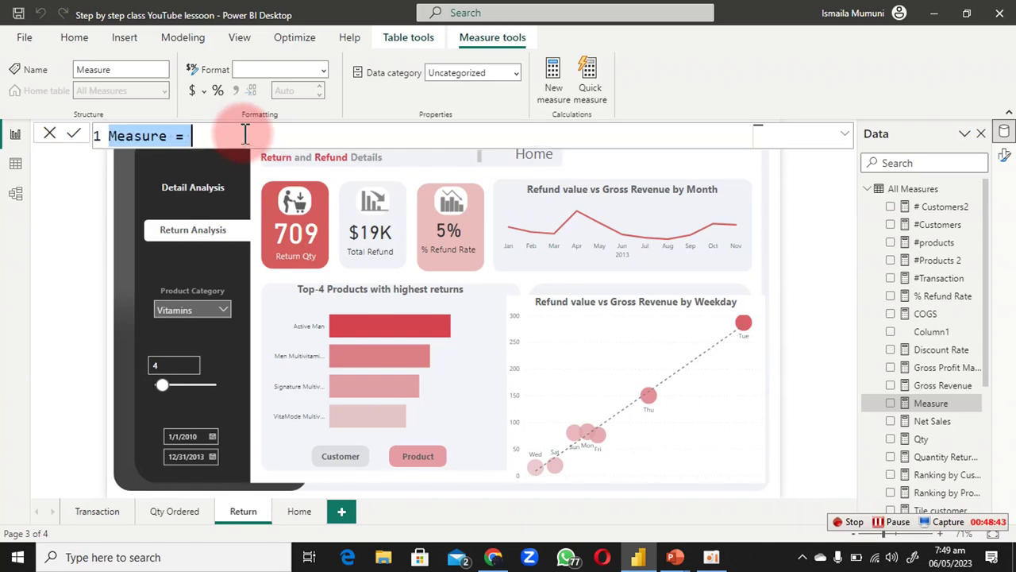
scroll(245, 135, "up", 3)
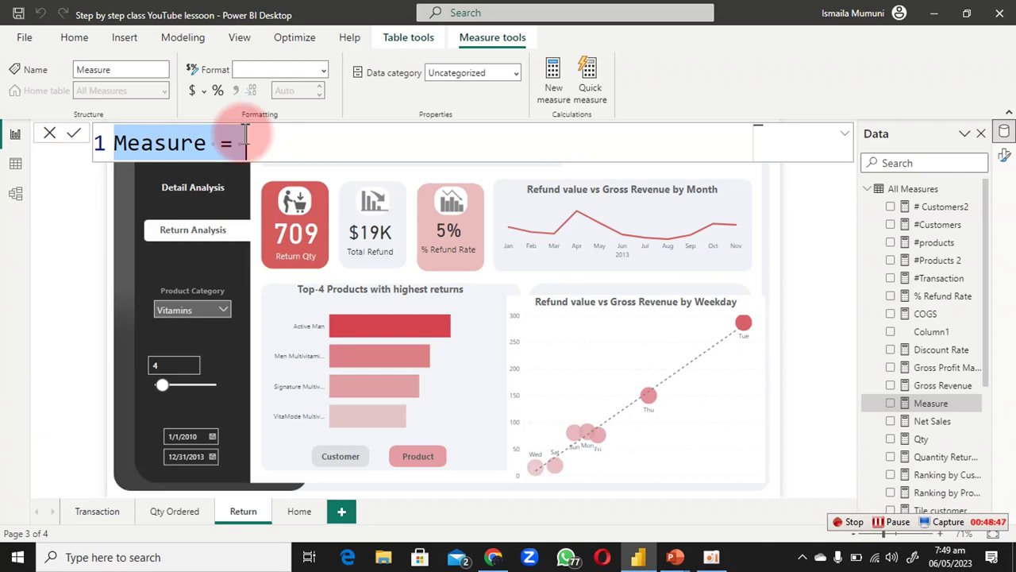
type("First")
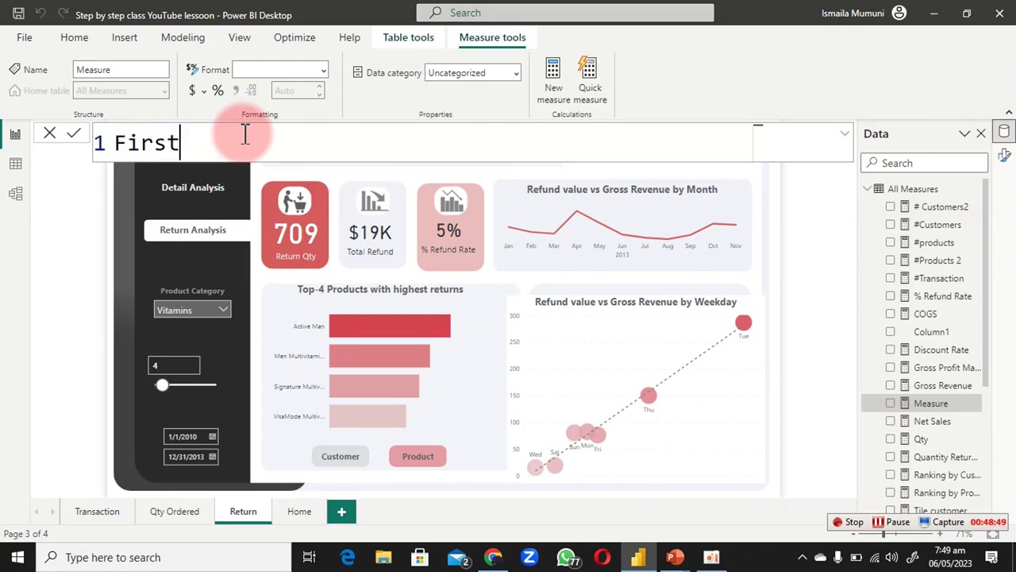
type(" date")
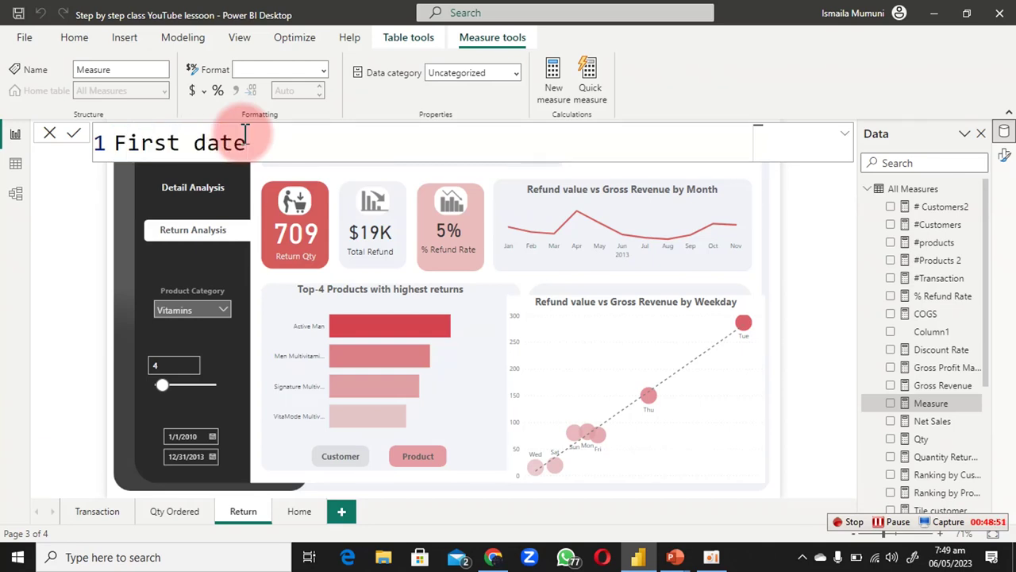
type("=")
key("shift+Return")
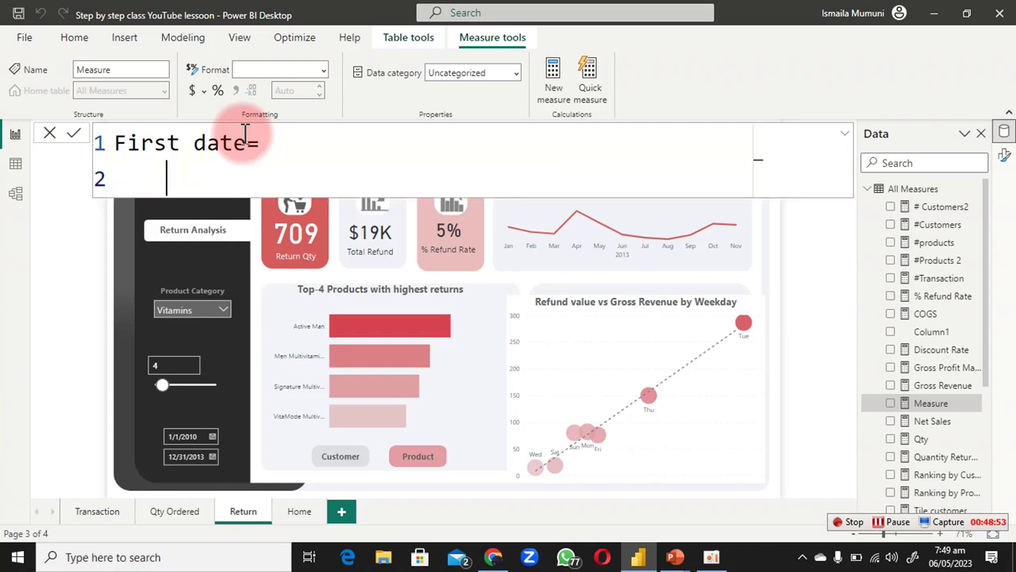
Step: Define the First date measure as FIRSTDATE('Calendar'[Date]) and commit the formula
type("firs")
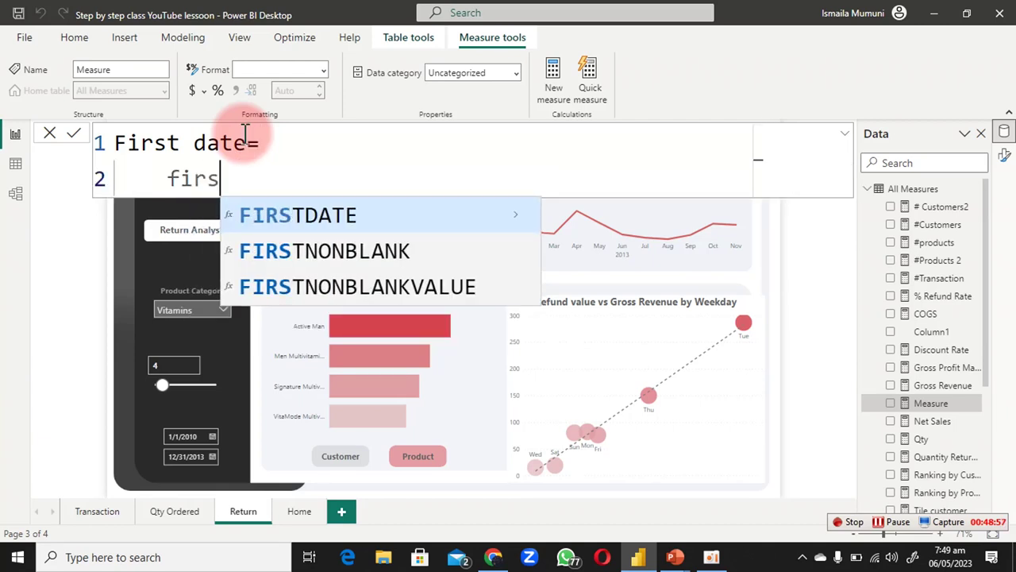
key("Tab")
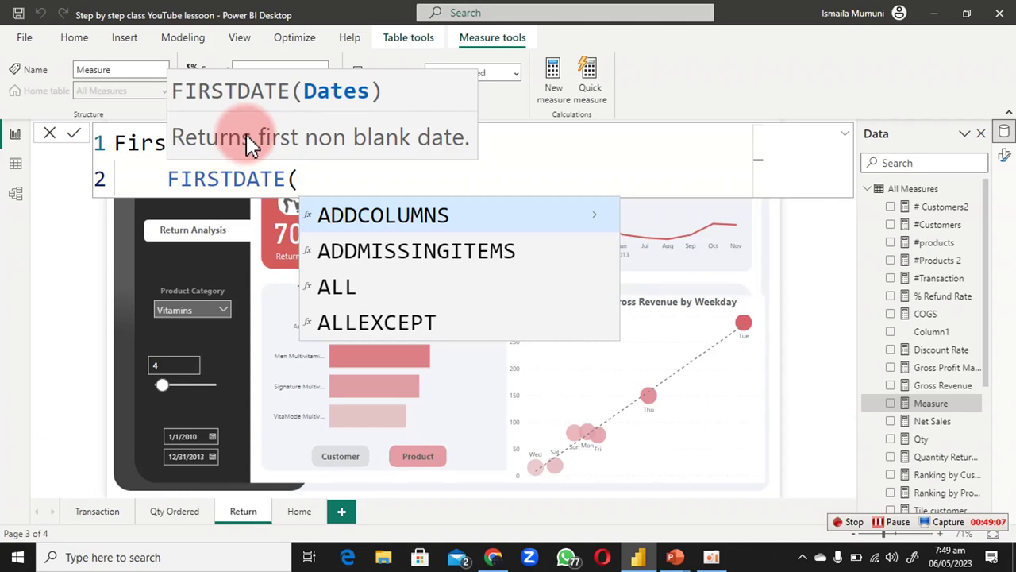
type("ca")
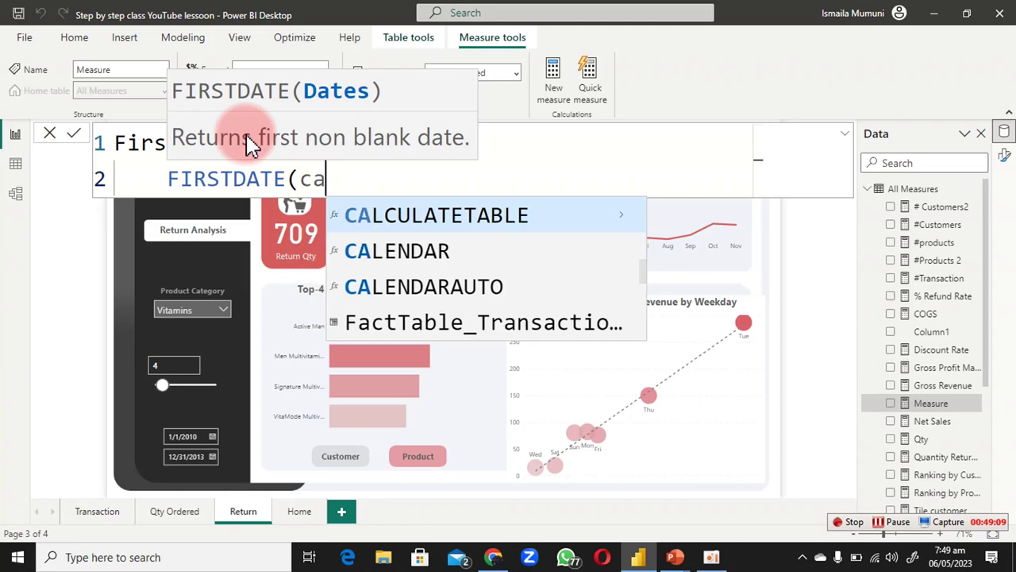
type("len")
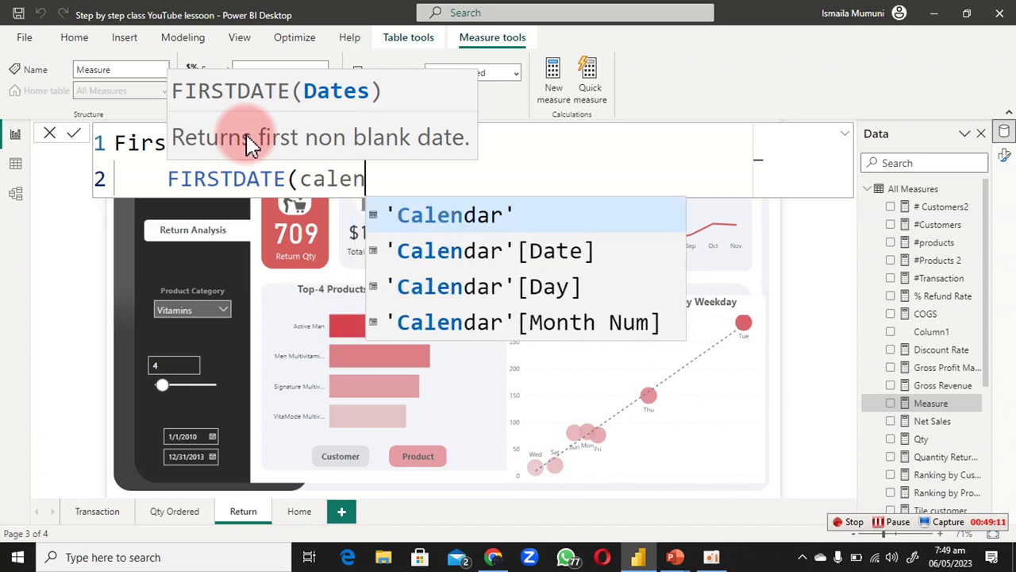
key("Down")
key("Tab")
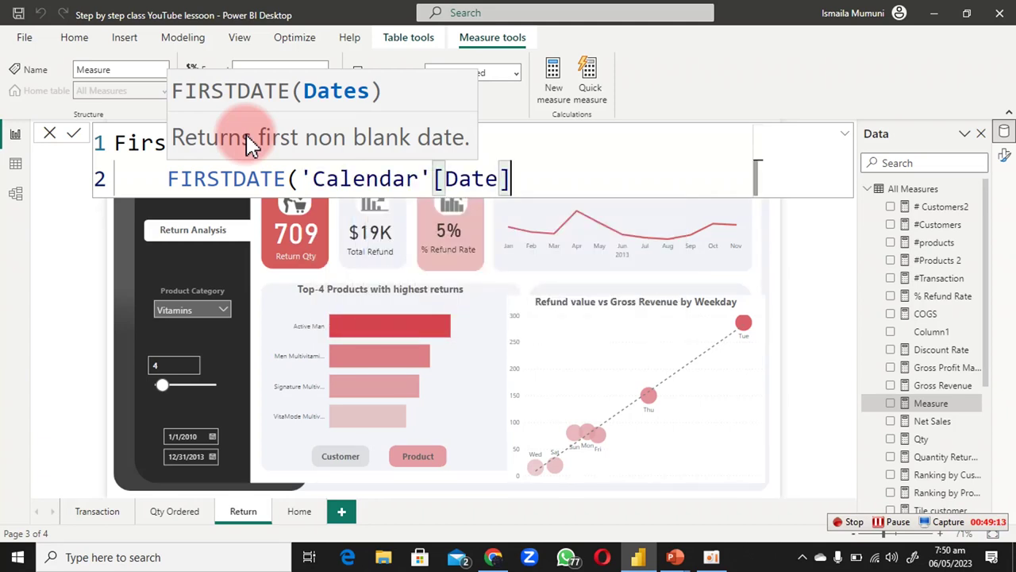
key("Return")
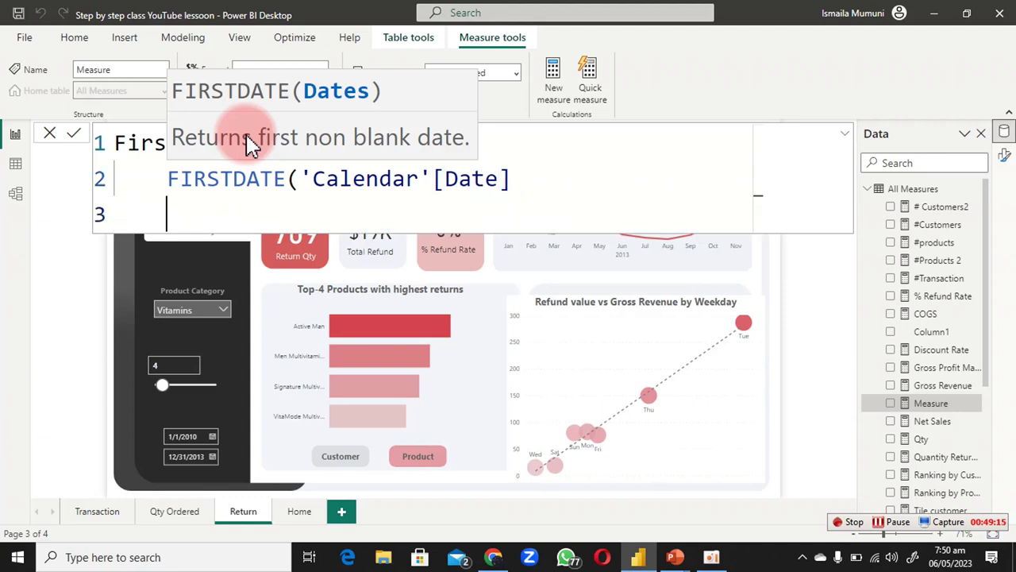
type(")")
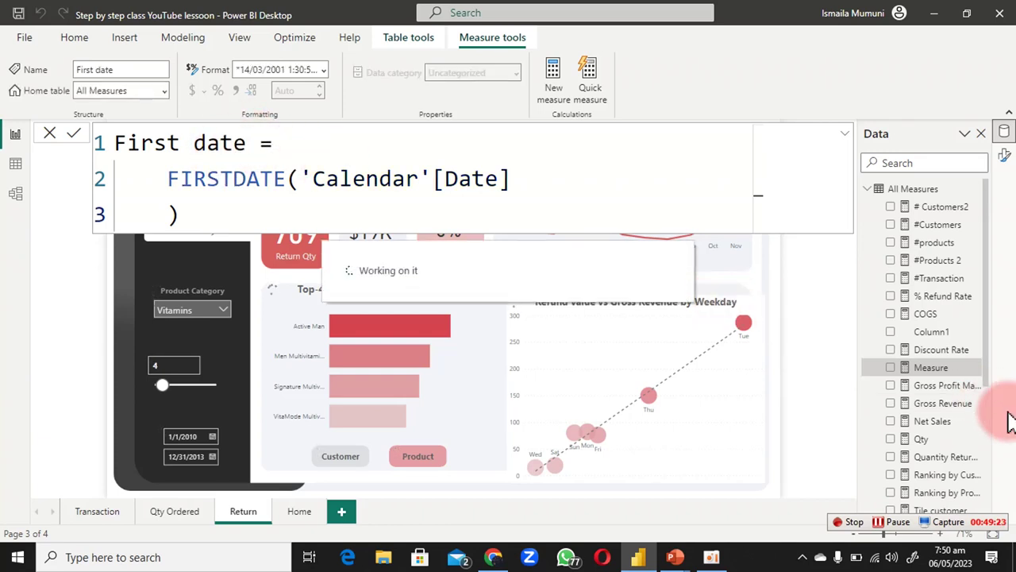
Step: Create another measure in the All Measures table and name it Last date
right_click(944, 373)
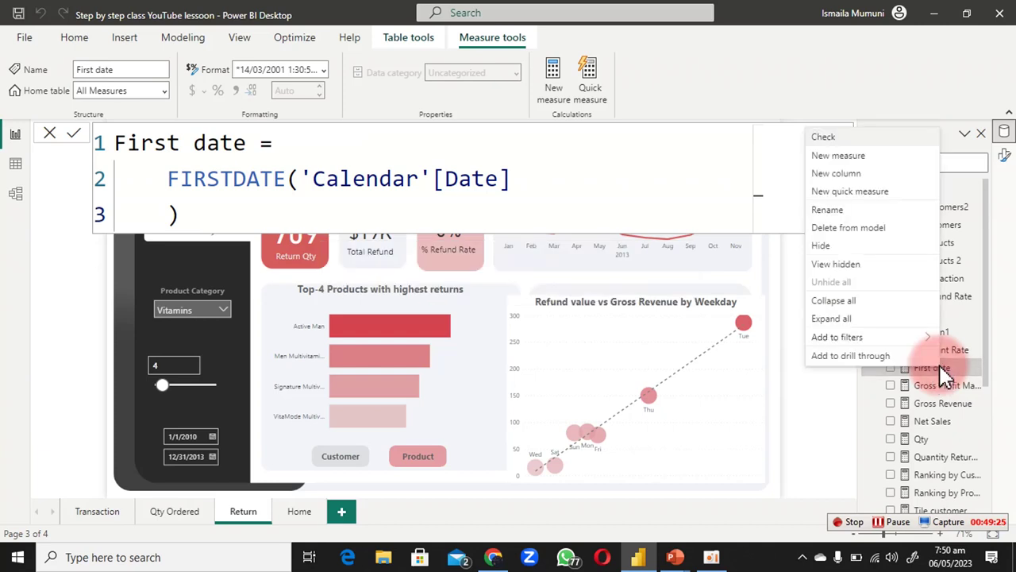
left_click(861, 157)
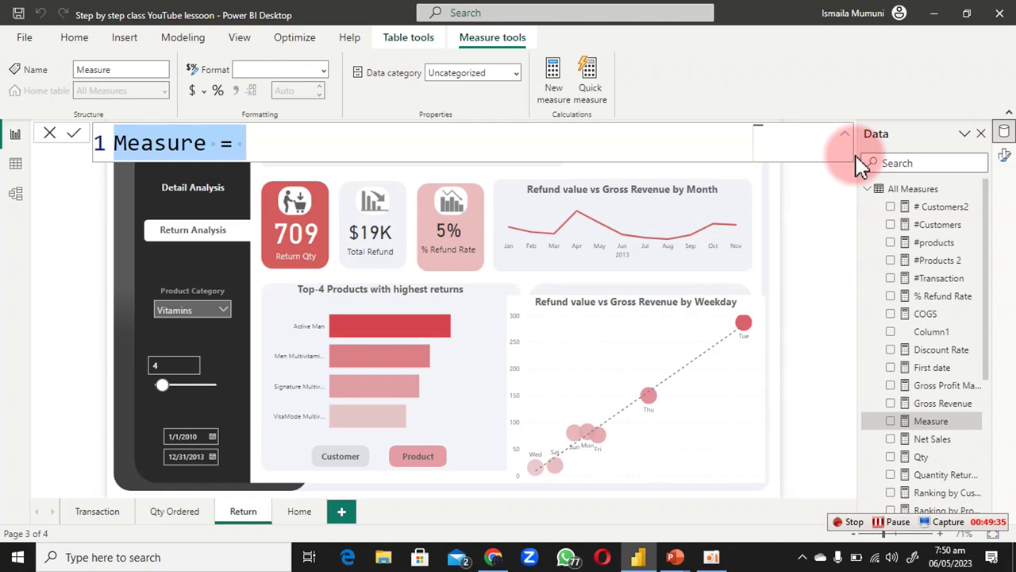
type("Last d")
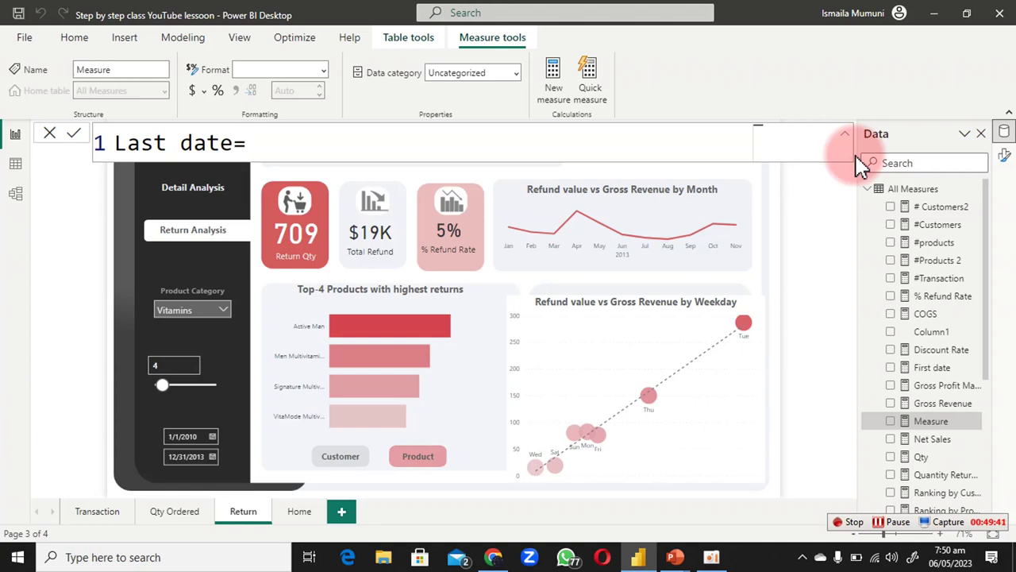
type("ate=")
key("shift+Return")
Step: Define the Last date measure as LASTDATE('Calendar'[Date]) and commit the formula
type("las")
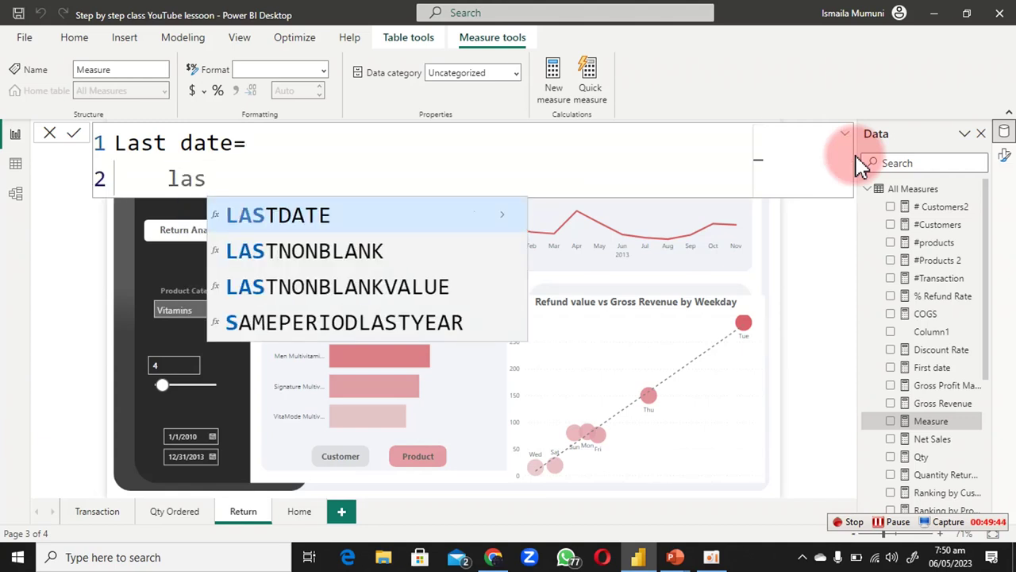
key("Tab")
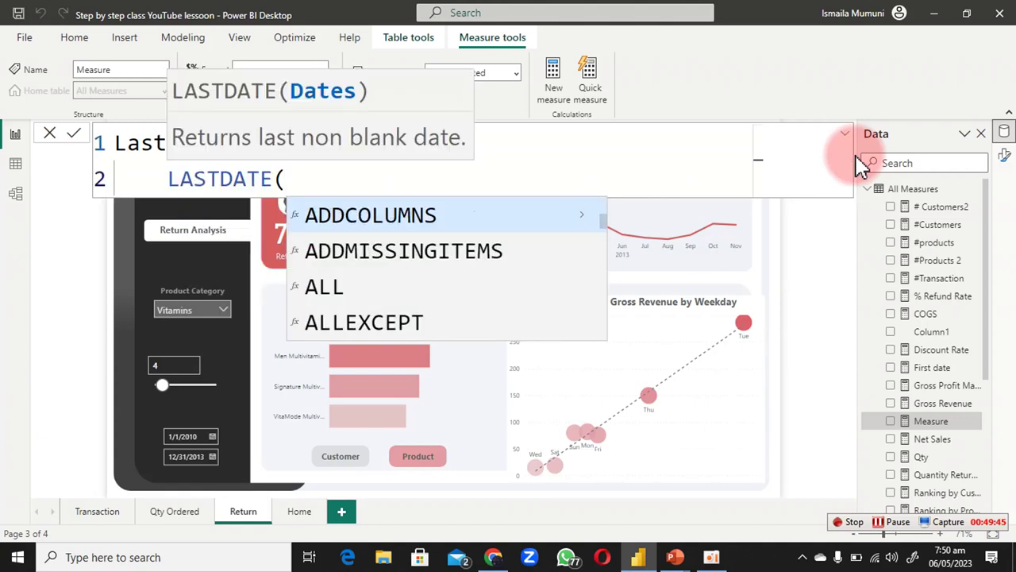
type("cale")
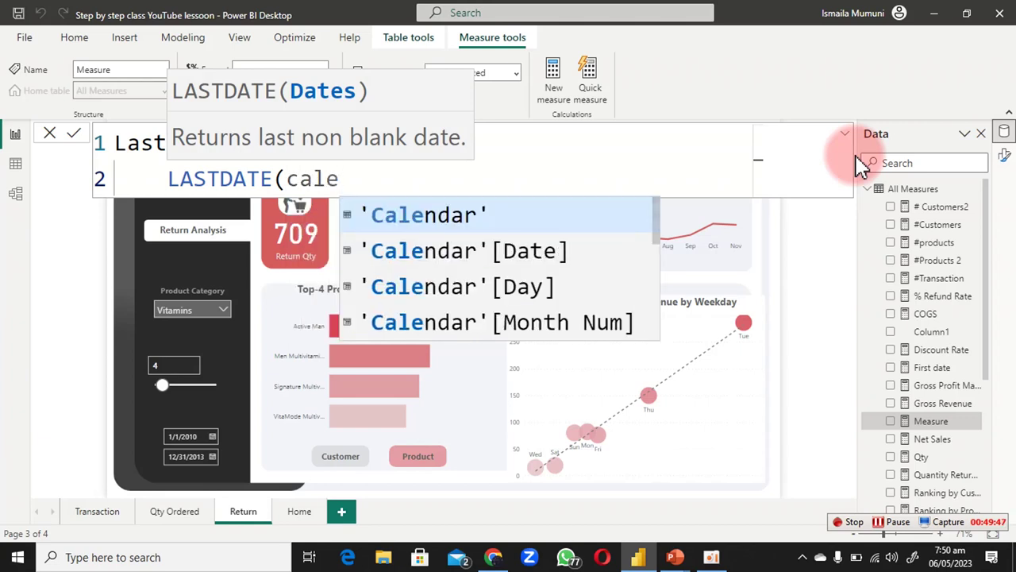
key("Down")
key("Tab")
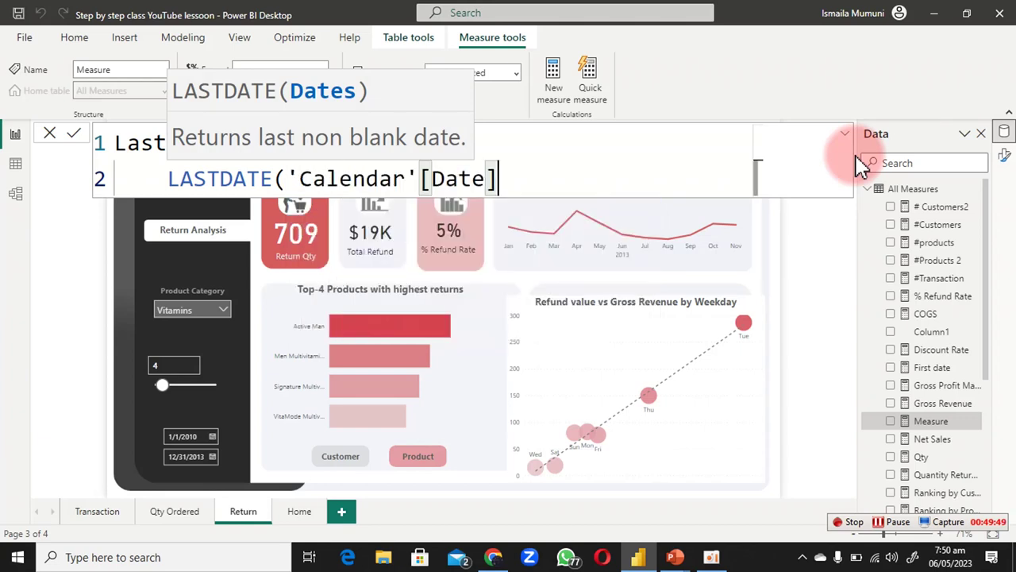
key("shift+Return")
type(")")
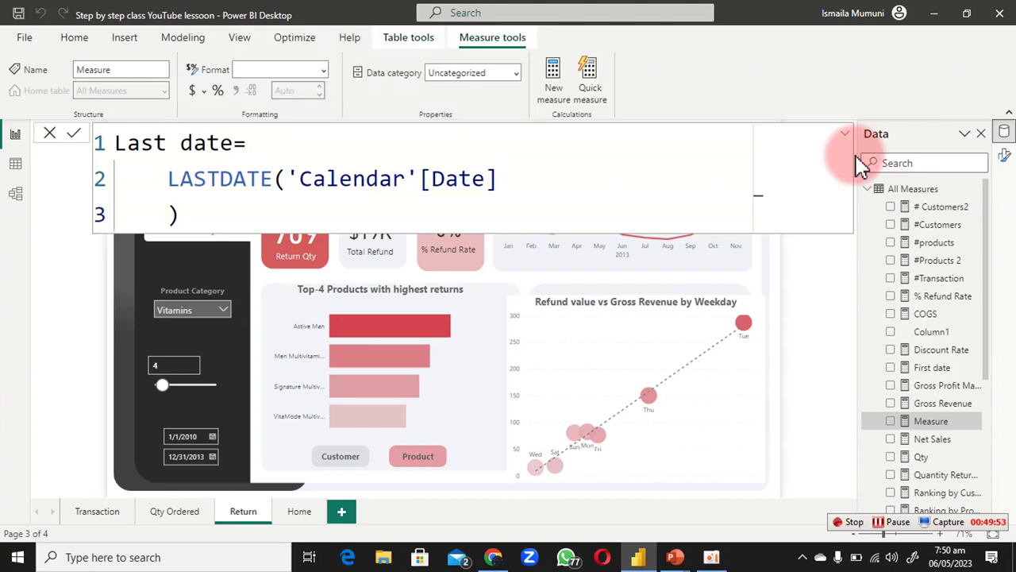
key("Return")
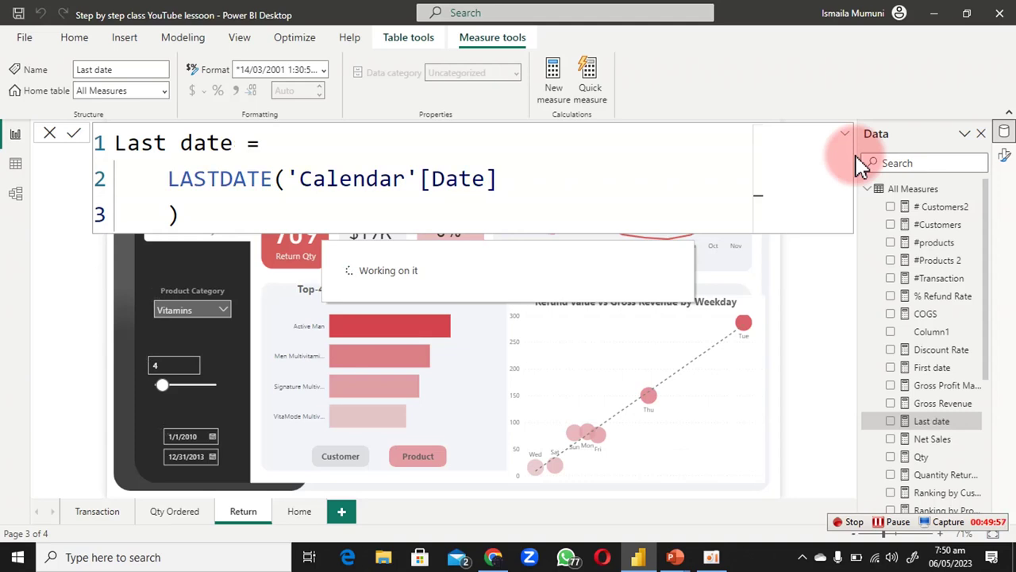
left_click(826, 290)
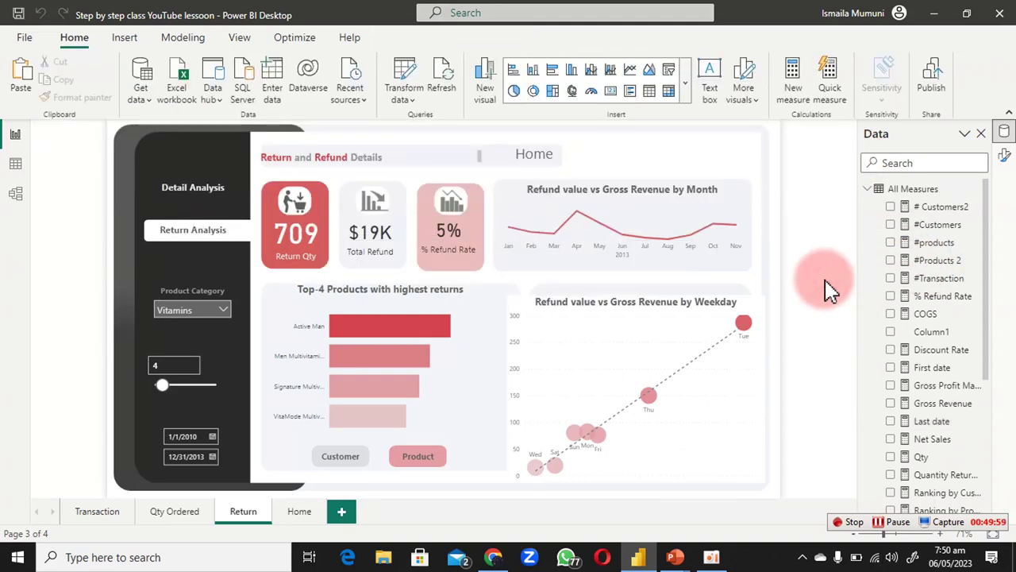
Step: Add a multi-row card visual to the Return page above the monthly refund chart
right_click(707, 155)
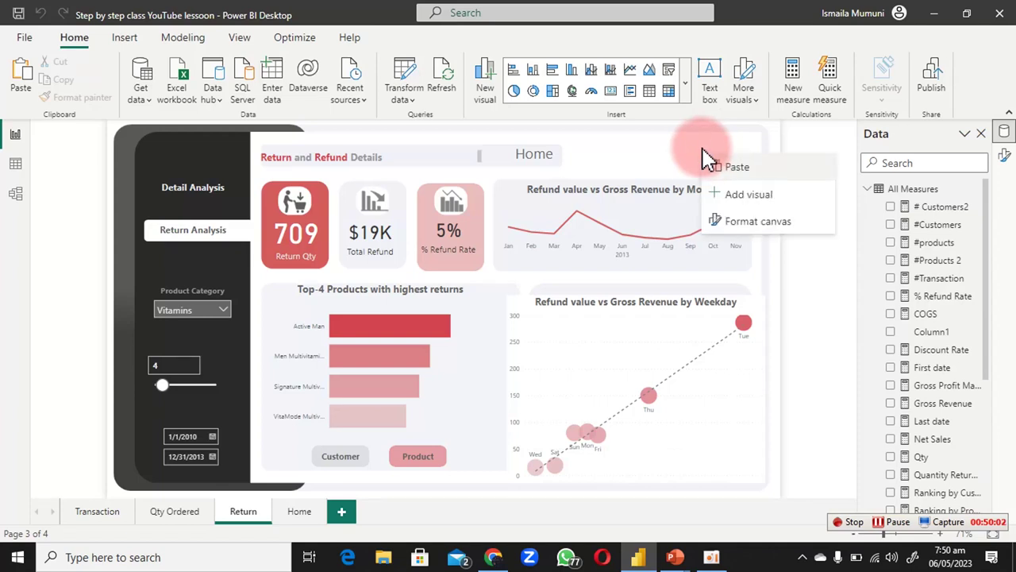
left_click(762, 198)
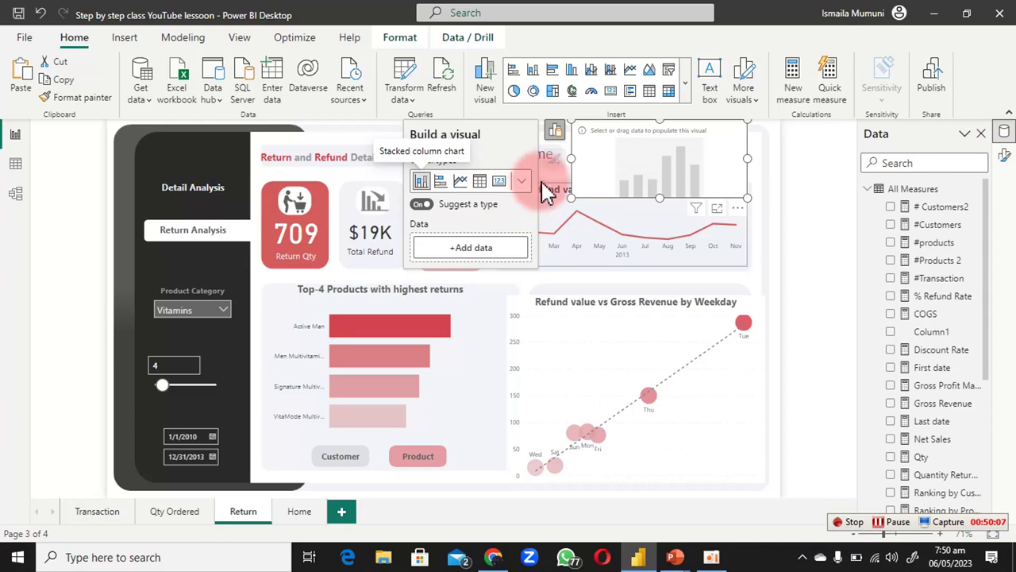
left_click(522, 183)
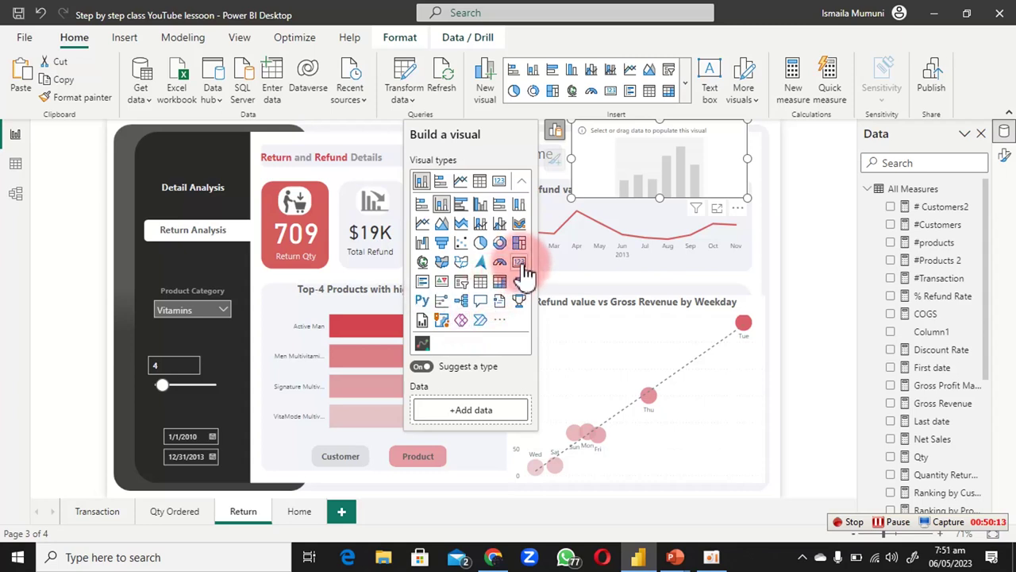
left_click(425, 286)
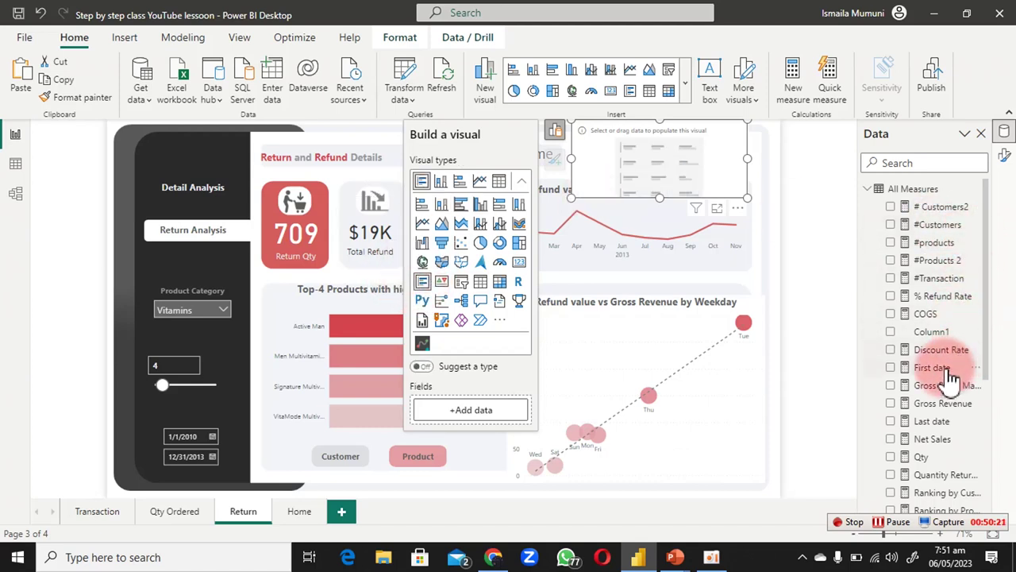
Step: Add the First date and Last date measures to the multi-row card and narrow it so the dates stack vertically
left_click(892, 368)
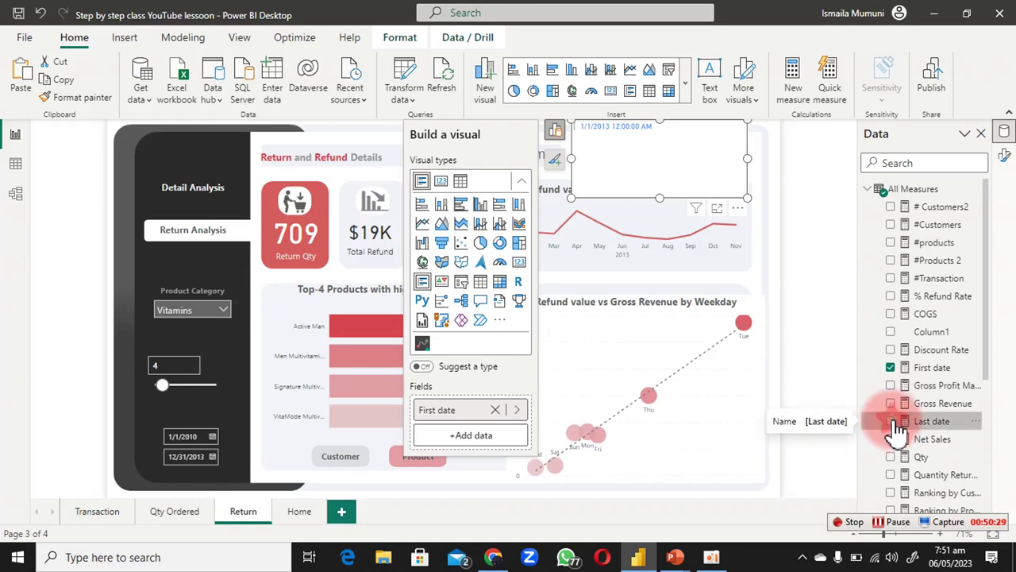
left_click(892, 422)
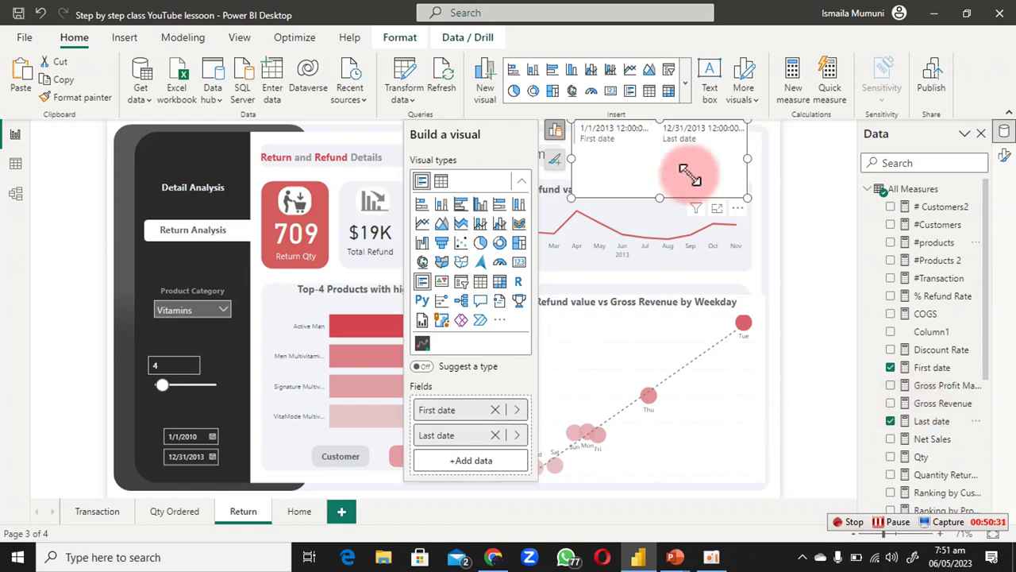
left_click_drag(746, 159, 685, 160)
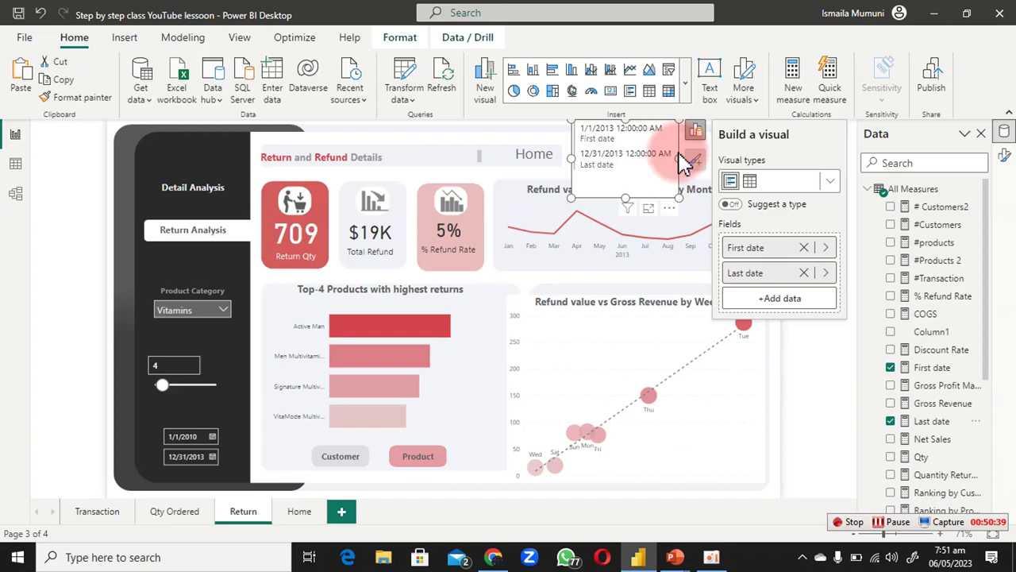
Step: Set the First date measure's format to Short Date
left_click(924, 369)
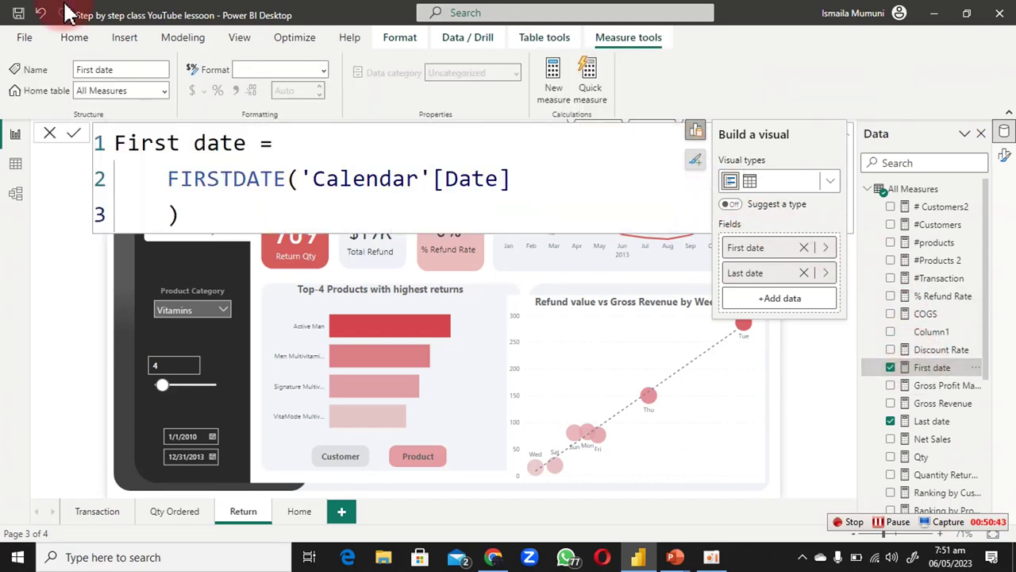
left_click(321, 73)
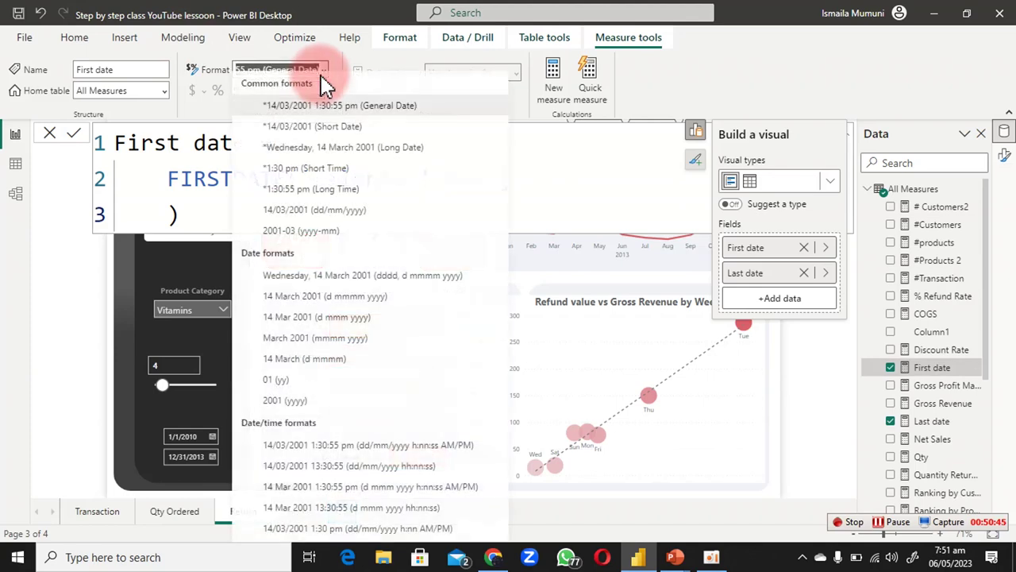
left_click(309, 119)
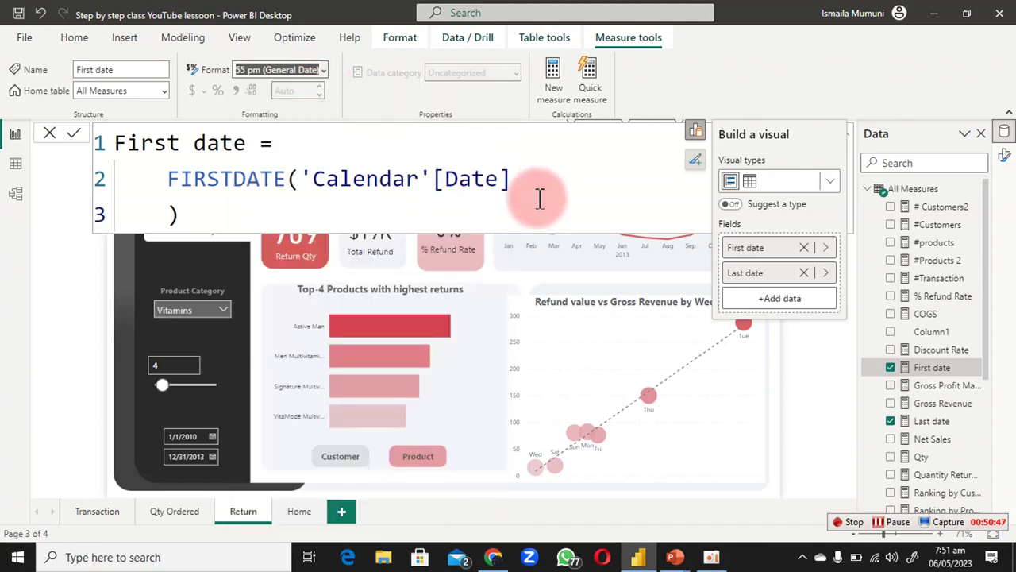
Step: Set the Last date measure's format to Short Date
left_click(935, 424)
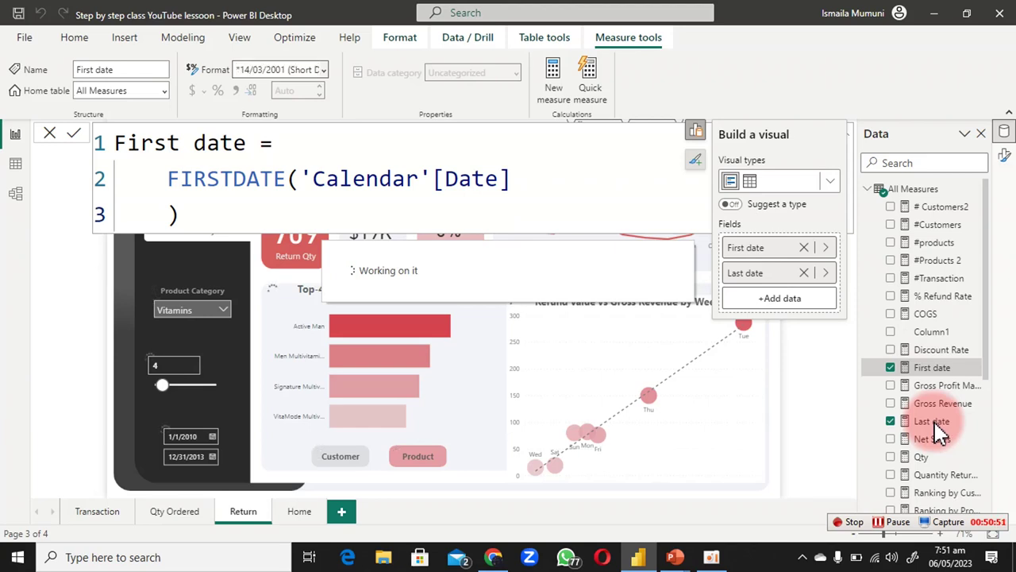
left_click(937, 425)
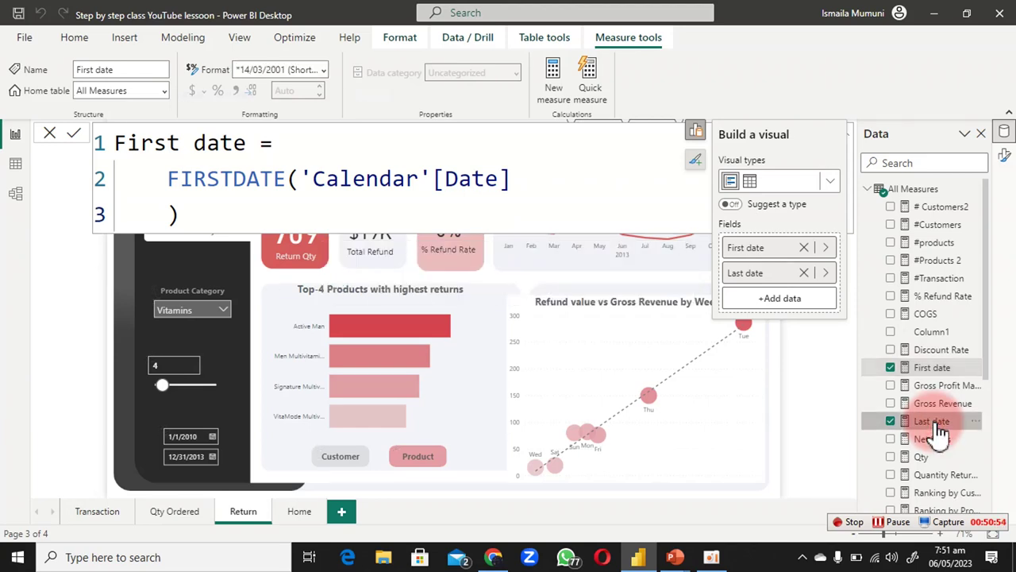
left_click(326, 70)
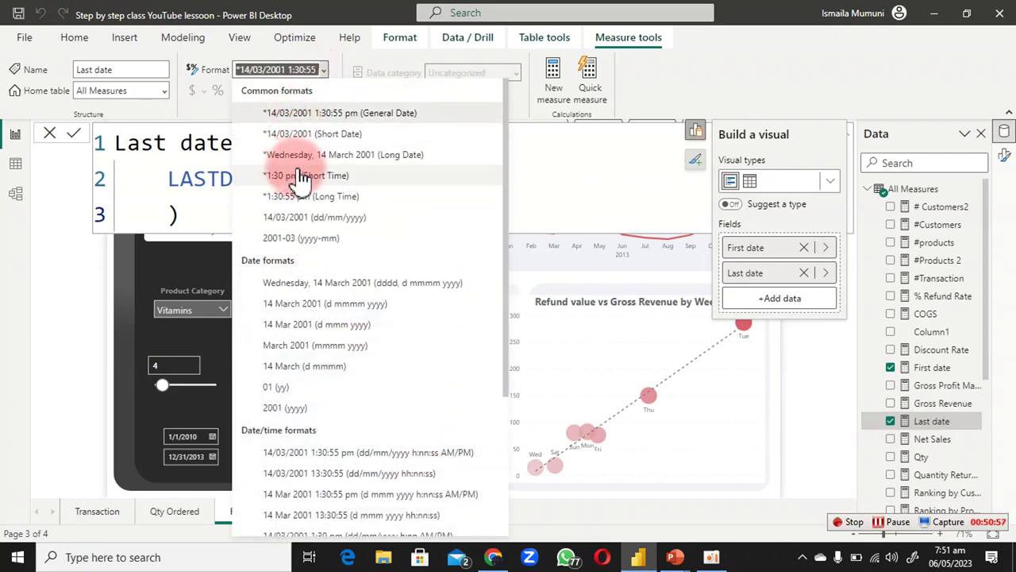
left_click(302, 137)
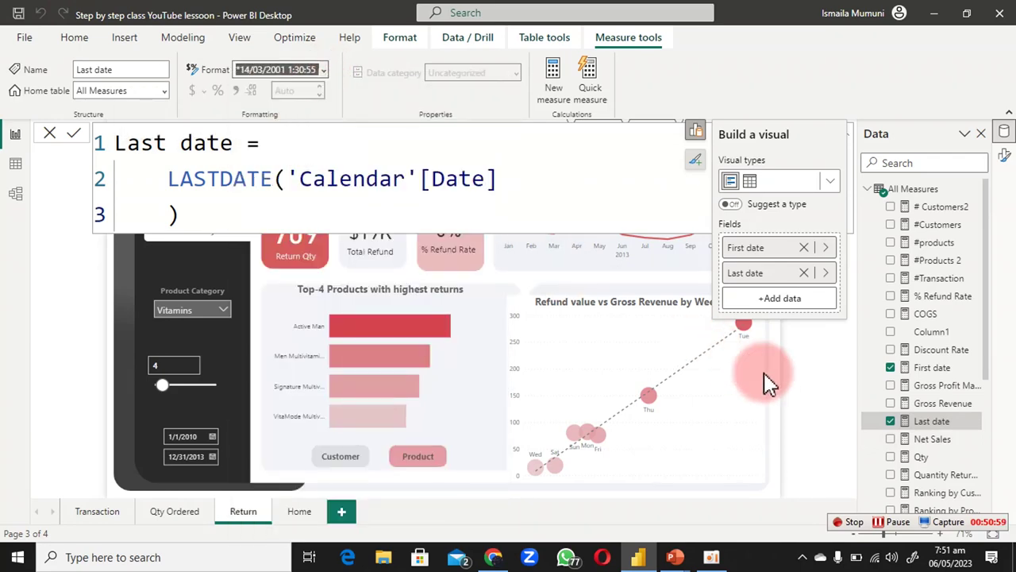
left_click(774, 349)
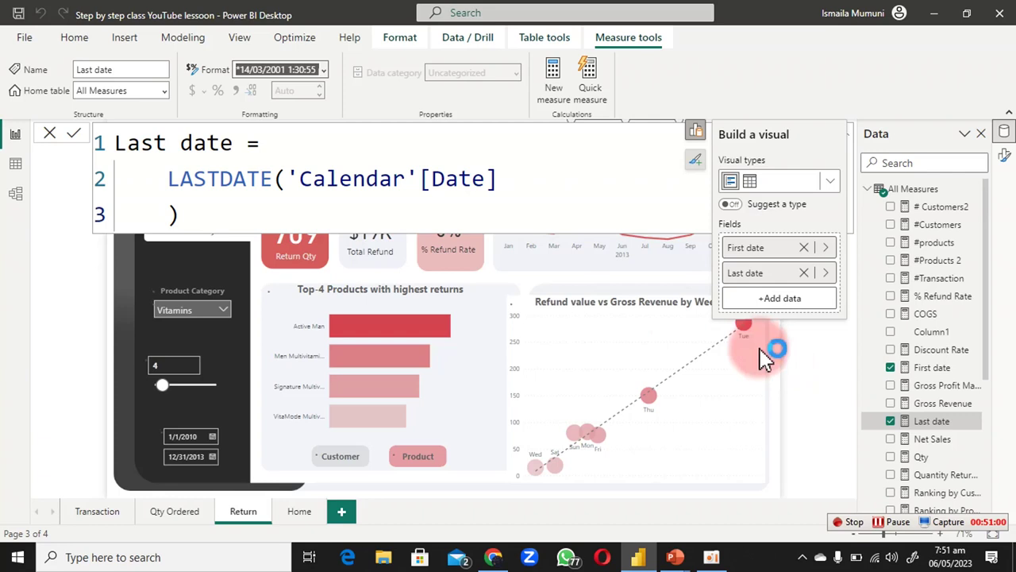
left_click(624, 288)
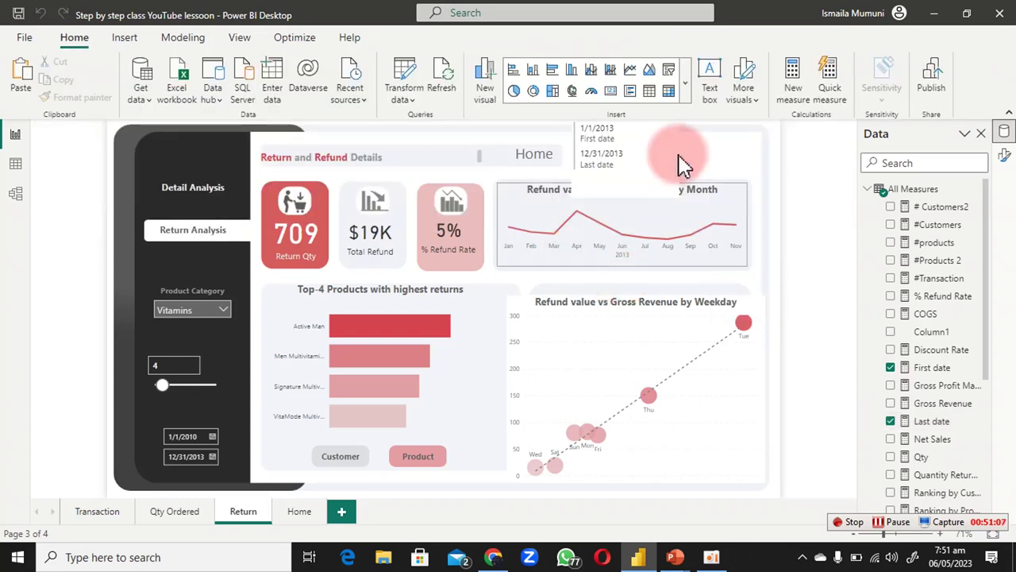
Step: Move the multi-row date card to the upper-right corner of the report page
left_click(617, 143)
left_click_drag(663, 147, 710, 148)
left_click(667, 196)
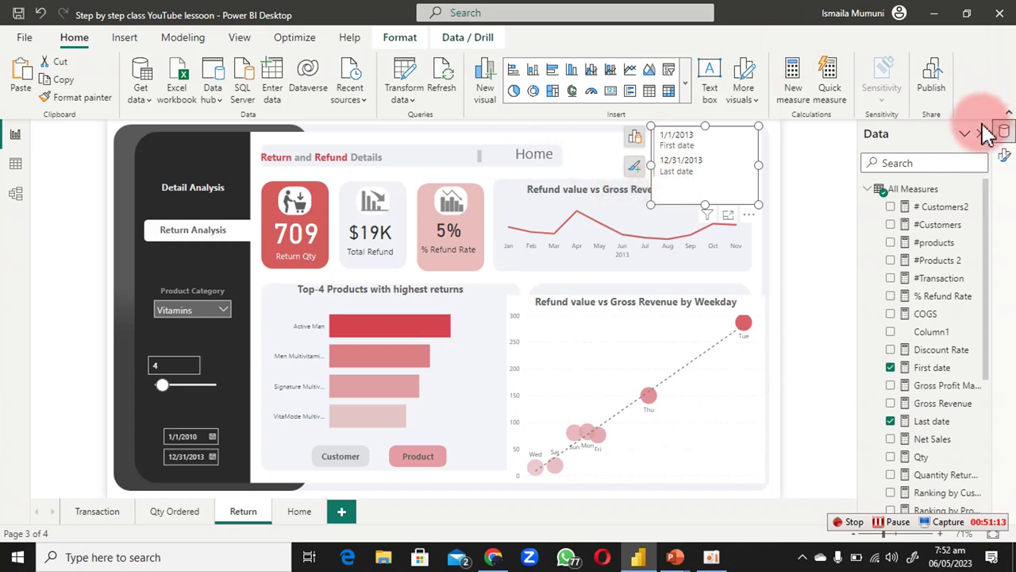
Step: Turn off the category labels on the multi-row date card
left_click(984, 194)
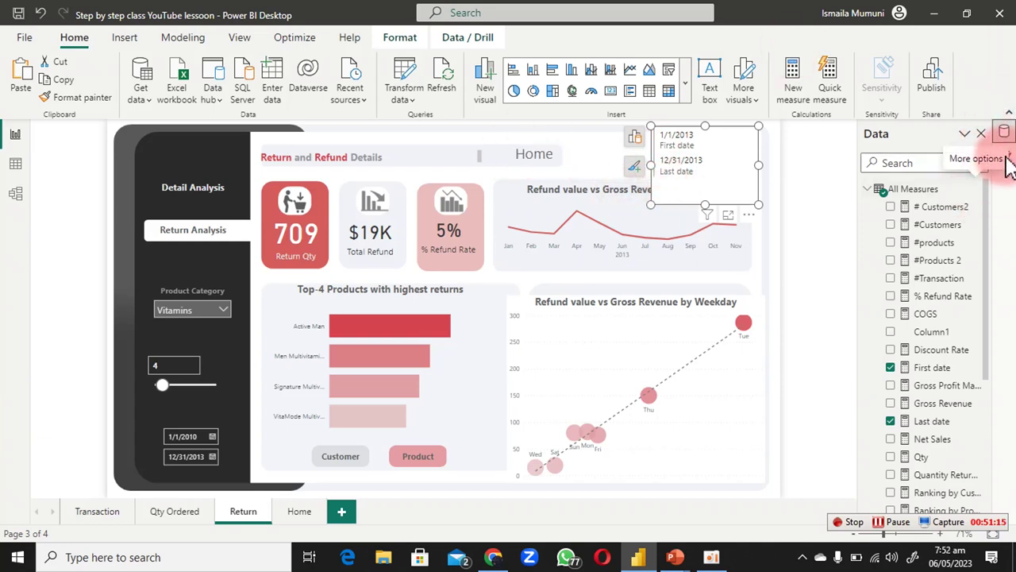
left_click(1005, 153)
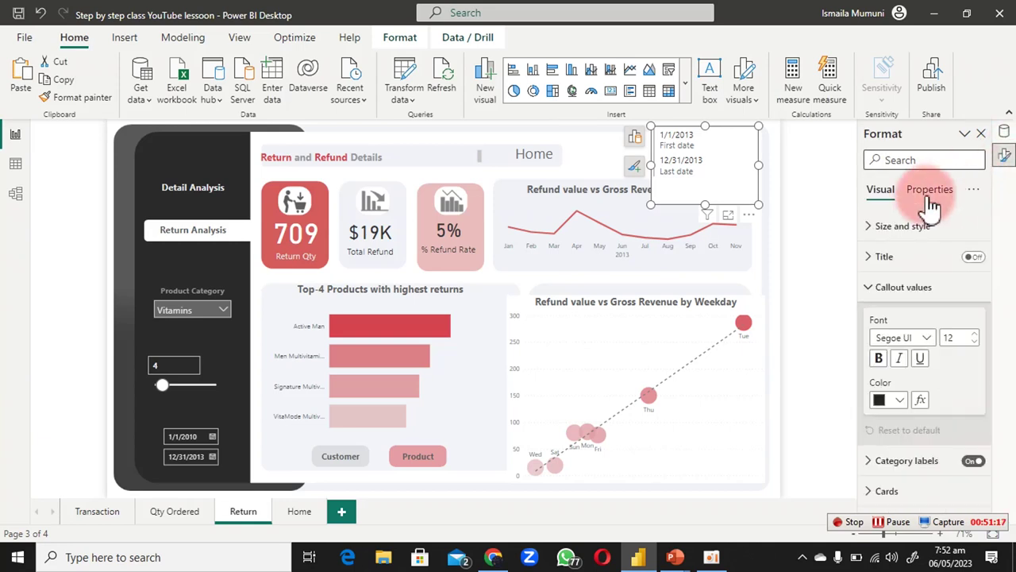
left_click(904, 290)
left_click(904, 290)
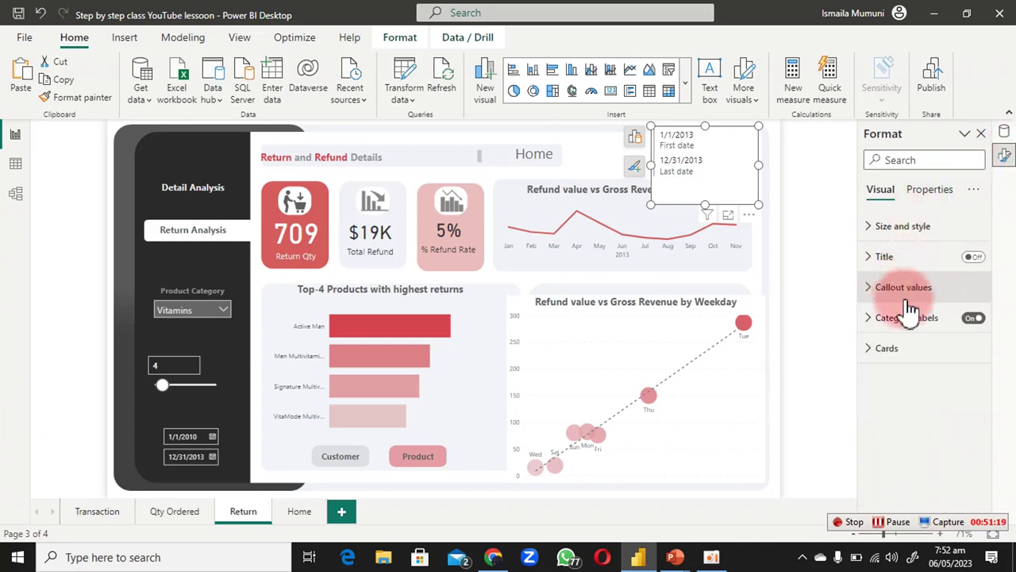
left_click(974, 319)
left_click(974, 319)
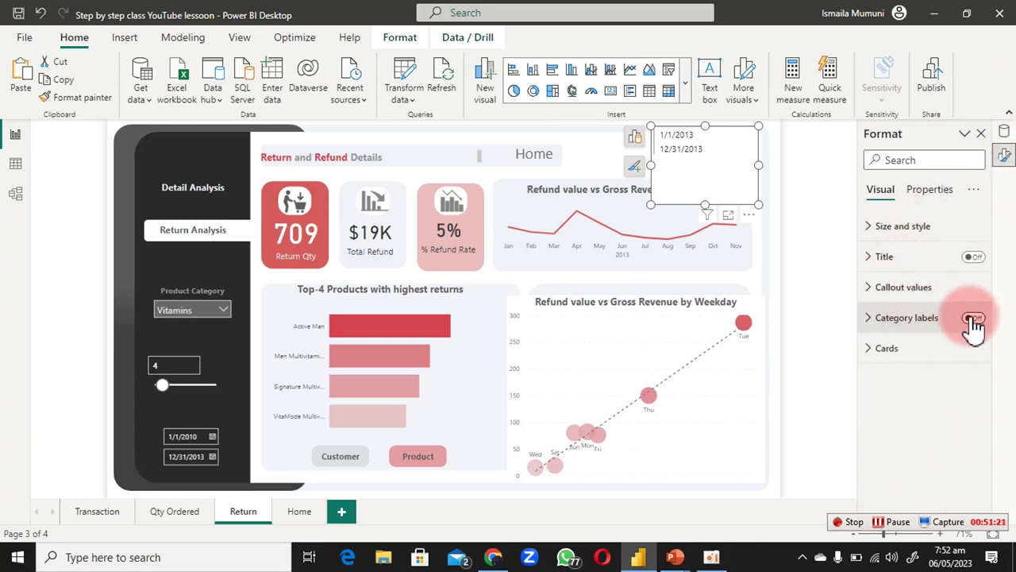
Step: Reposition the date card in the page header and shorten it to clear the monthly refund chart's title
left_click(681, 141)
left_click_drag(708, 125, 749, 167)
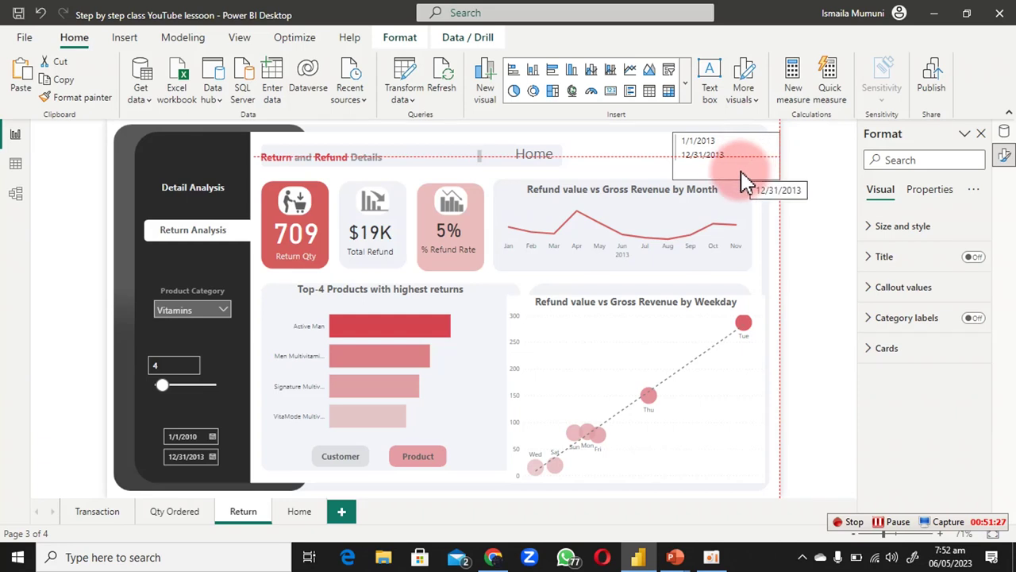
mouse_move(728, 175)
left_mouse_down()
mouse_move(735, 183)
mouse_move(734, 165)
left_mouse_up()
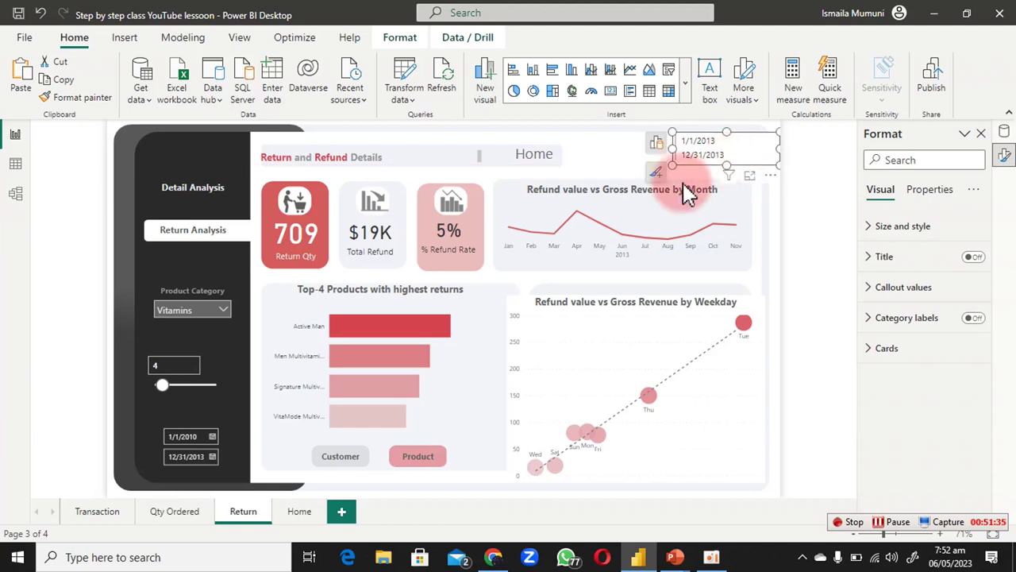
Step: Format the date card's callout values in Segoe UI Bold, size 13, with the red theme color
left_click(912, 294)
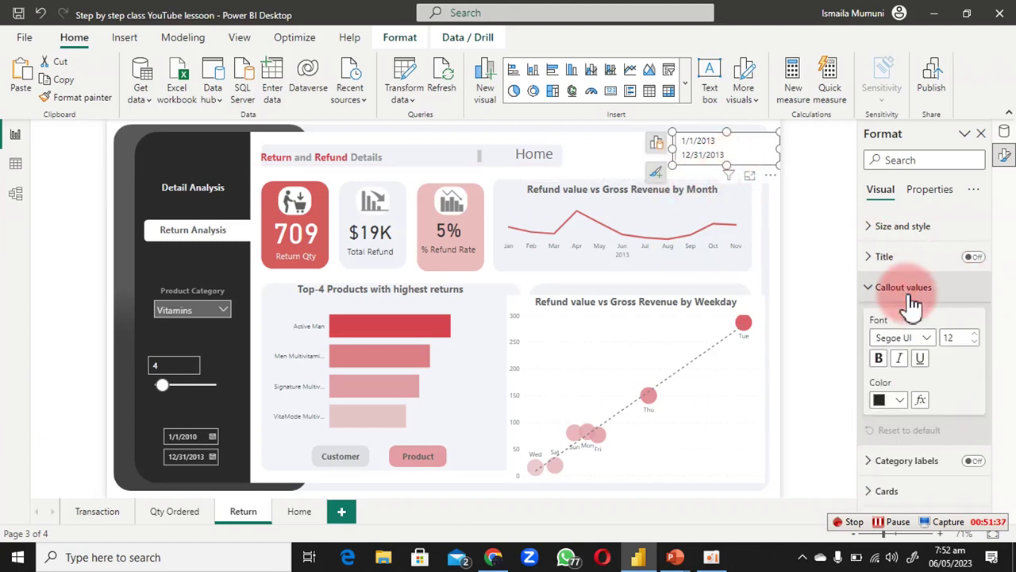
left_click(924, 339)
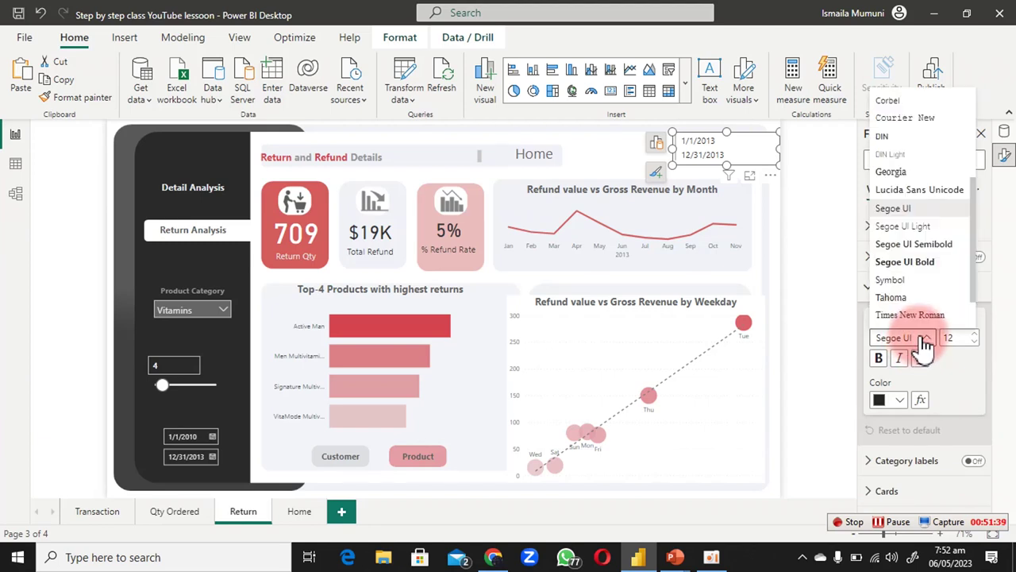
left_click(904, 261)
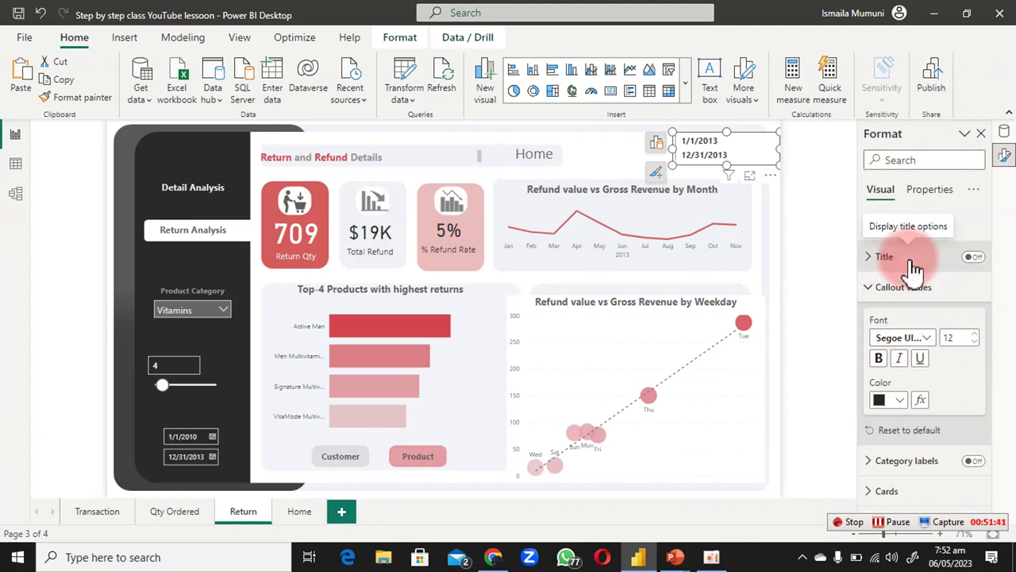
left_click(902, 400)
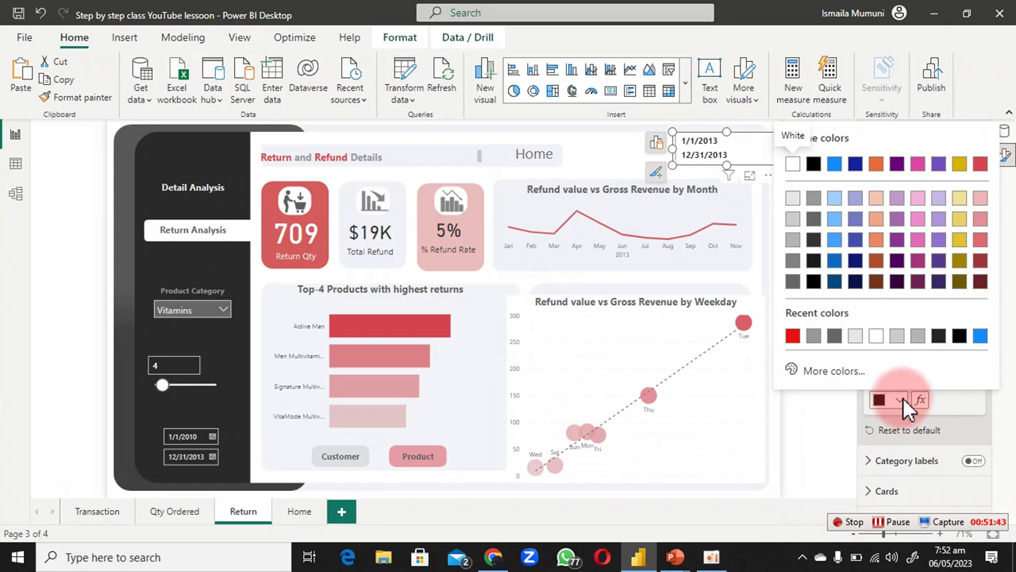
left_click(982, 165)
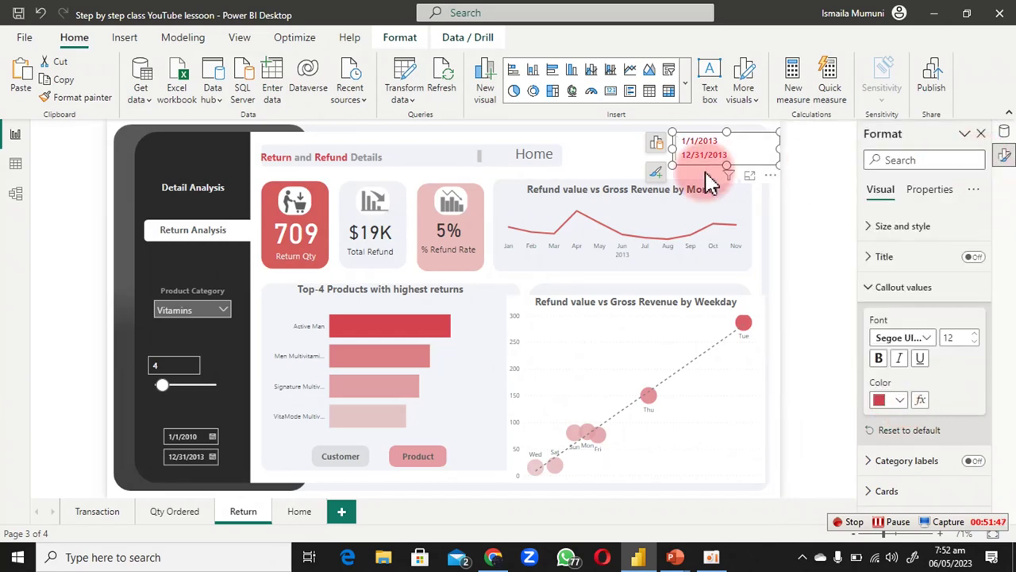
left_click(969, 332)
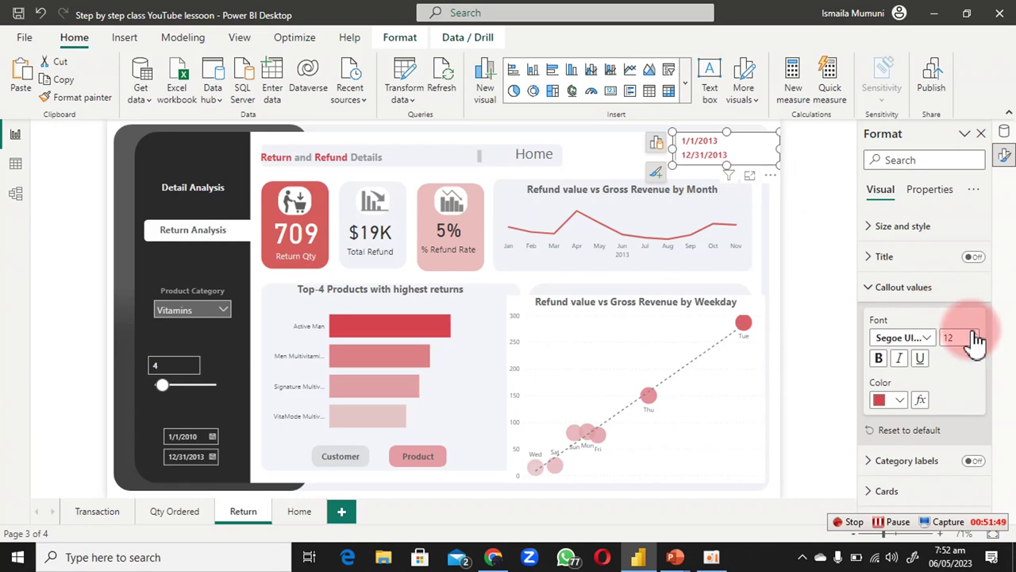
left_click(975, 334)
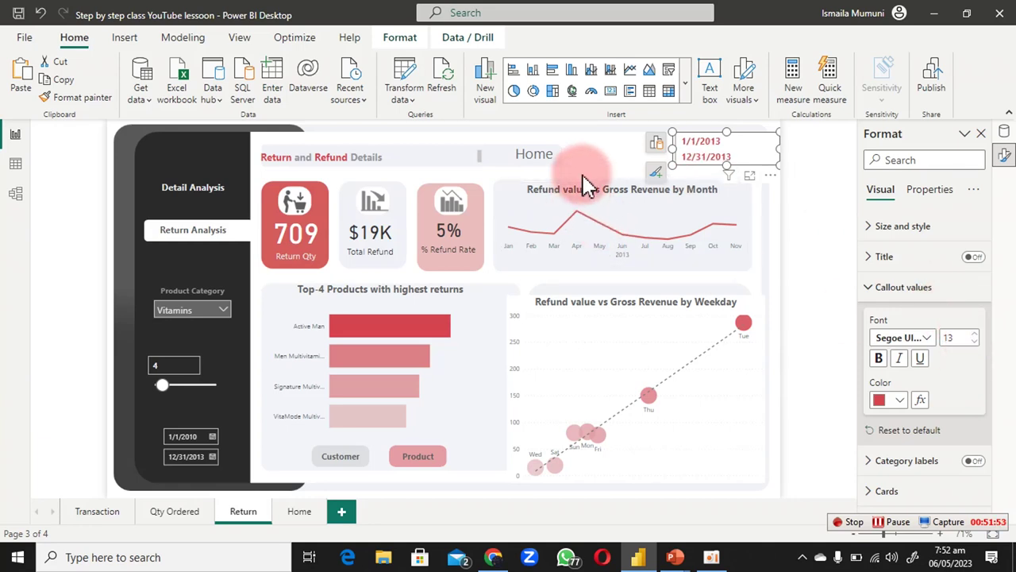
left_click(617, 153)
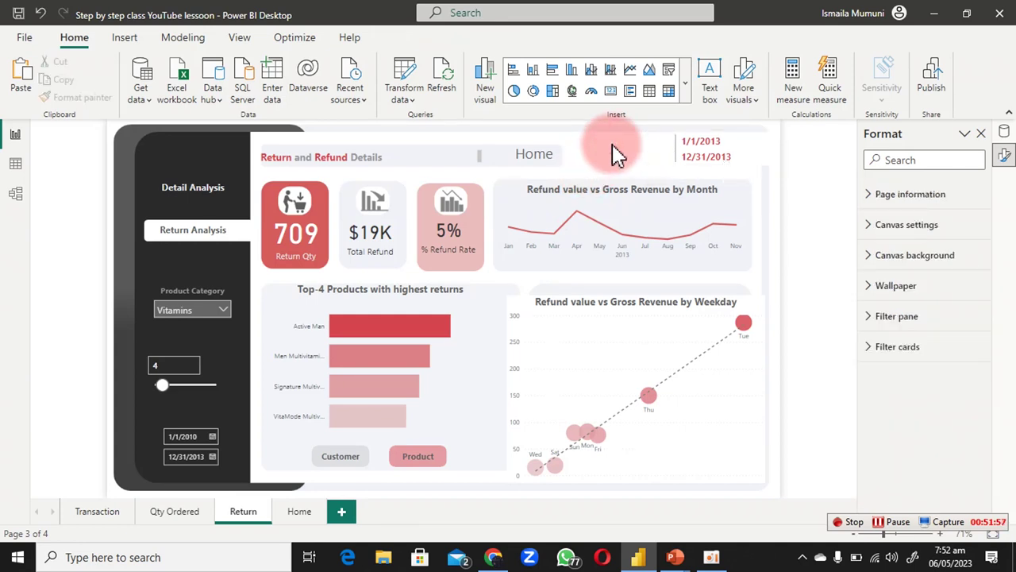
Step: Narrow the date card from both sides so it fits closely around the two full dates
left_click(780, 148)
left_click_drag(781, 148, 748, 149)
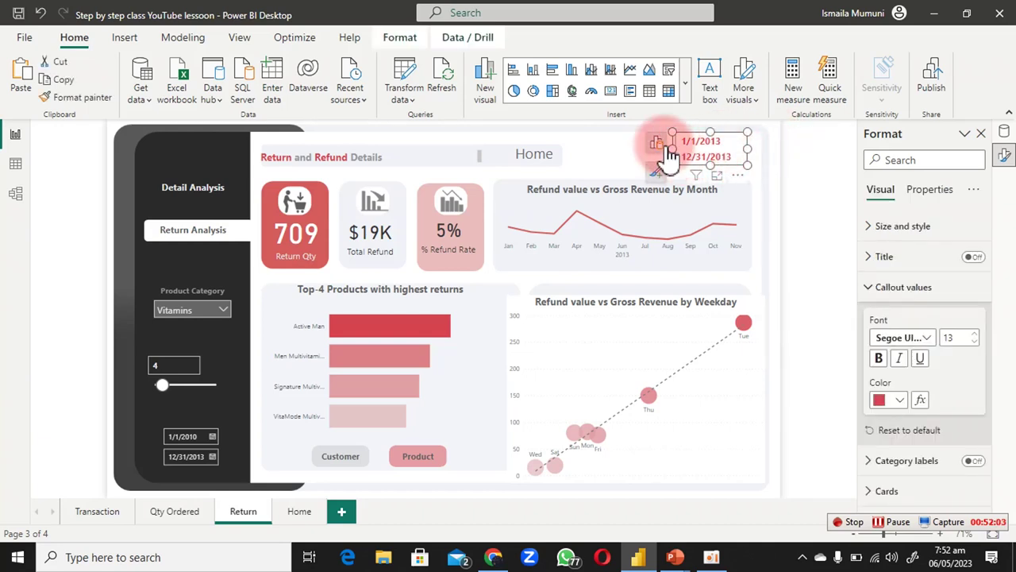
left_click_drag(672, 151, 687, 152)
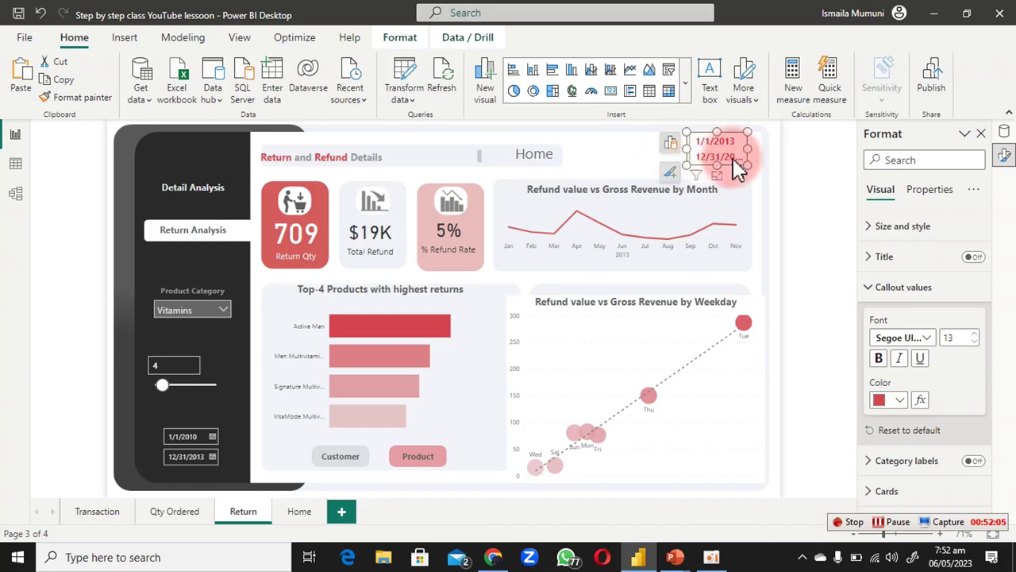
mouse_move(750, 149)
left_mouse_down()
mouse_move(760, 163)
mouse_move(767, 154)
left_mouse_up()
left_click(635, 165)
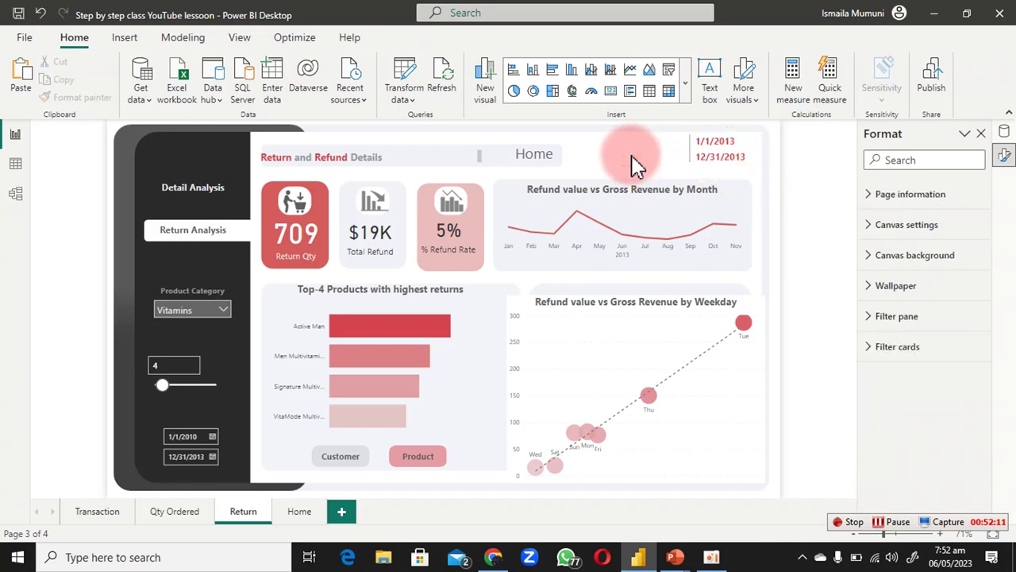
Step: Duplicate the Return and Refund Details text box and move the copy to the header area beside the dates
left_click(412, 157)
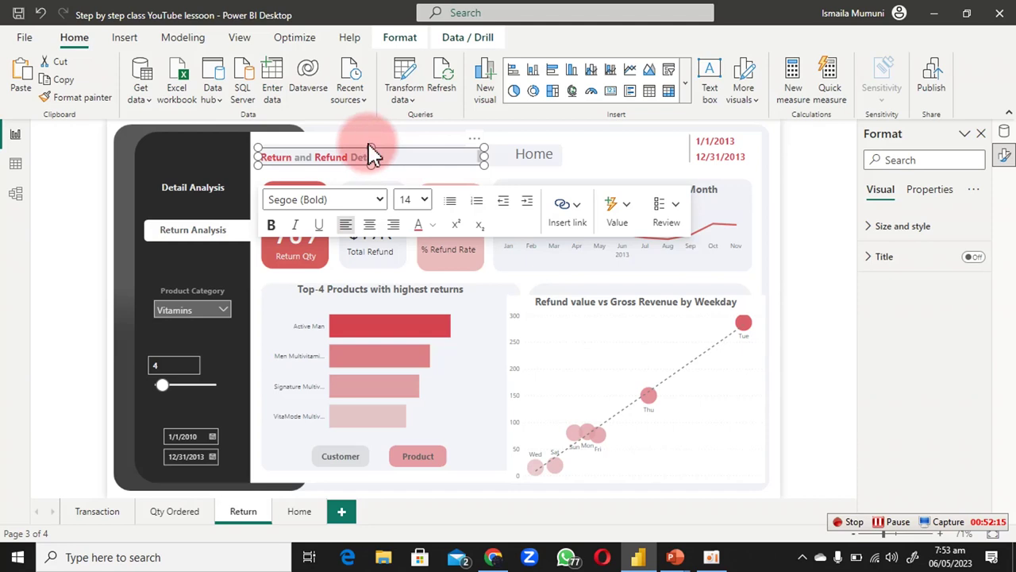
double_click(377, 157)
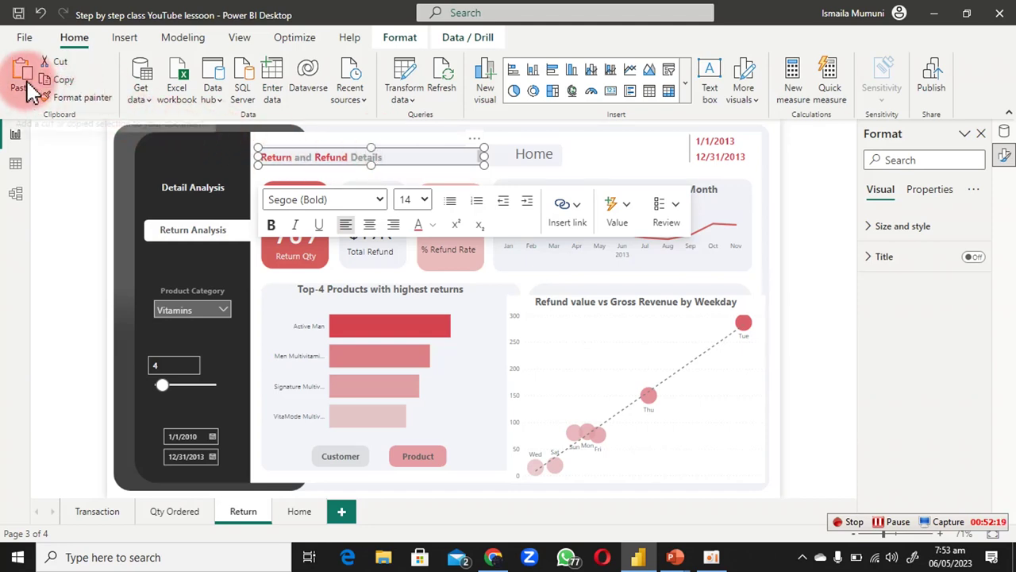
left_click(85, 97)
left_click(411, 157)
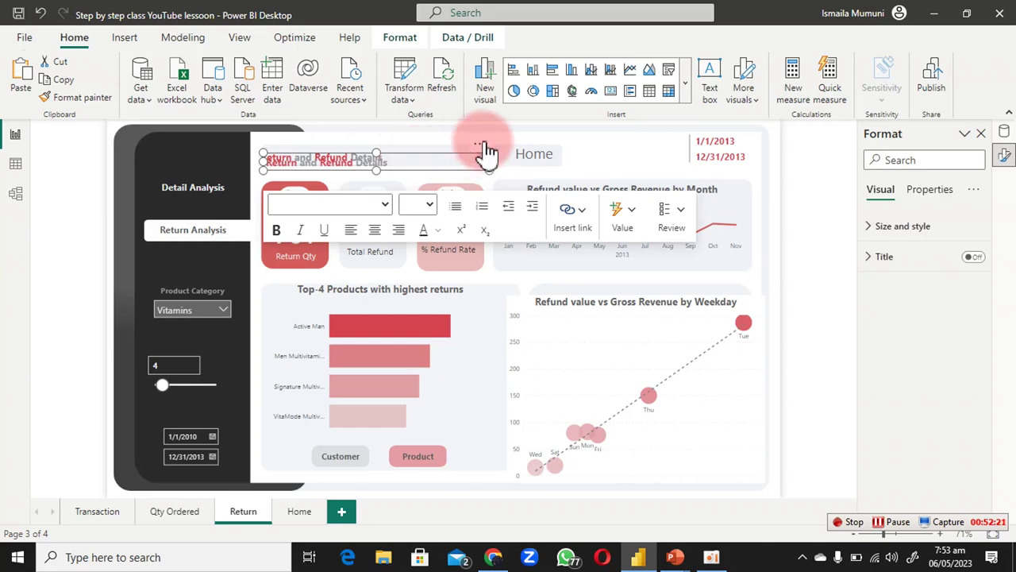
left_click_drag(490, 151, 794, 141)
Step: Replace the copied text box's text with "Analysis between" and set its font size to 12
left_click(624, 154)
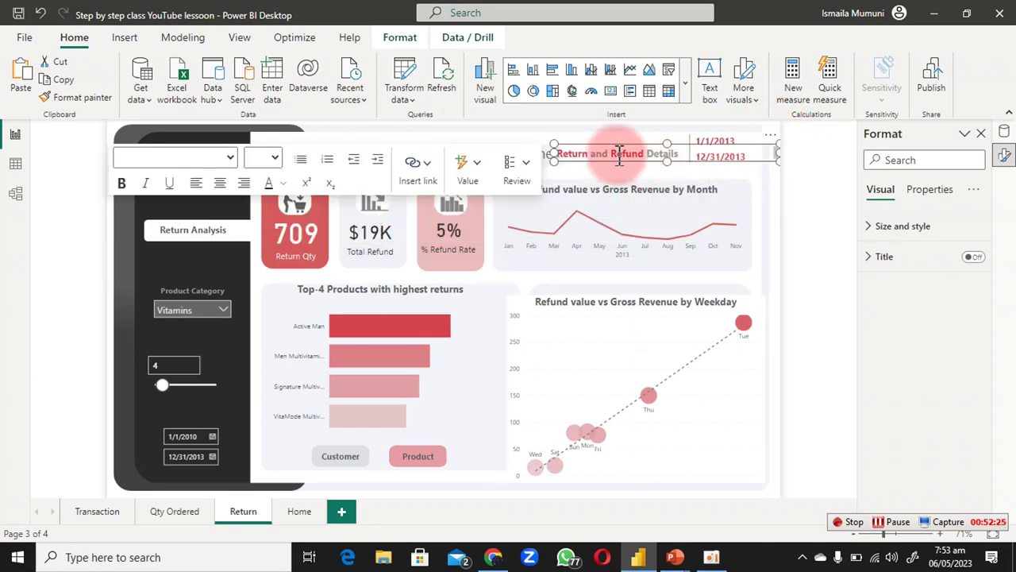
triple_click(619, 155)
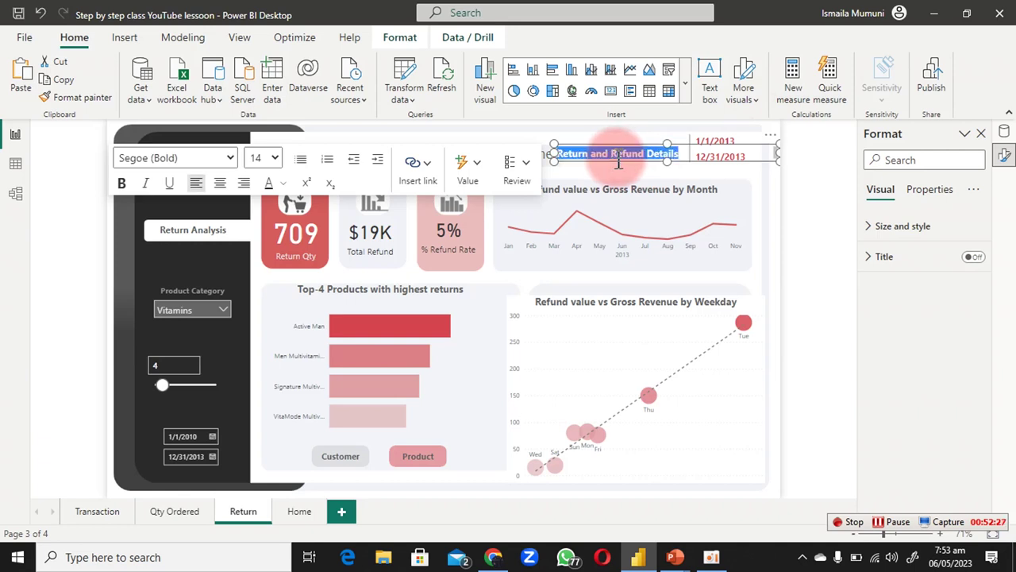
key("Delete")
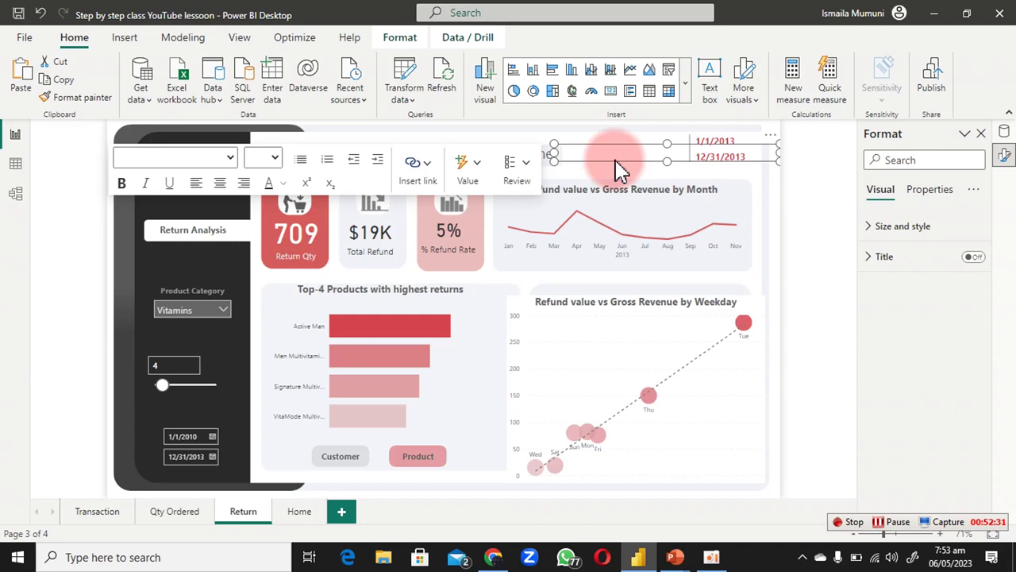
left_click(618, 151)
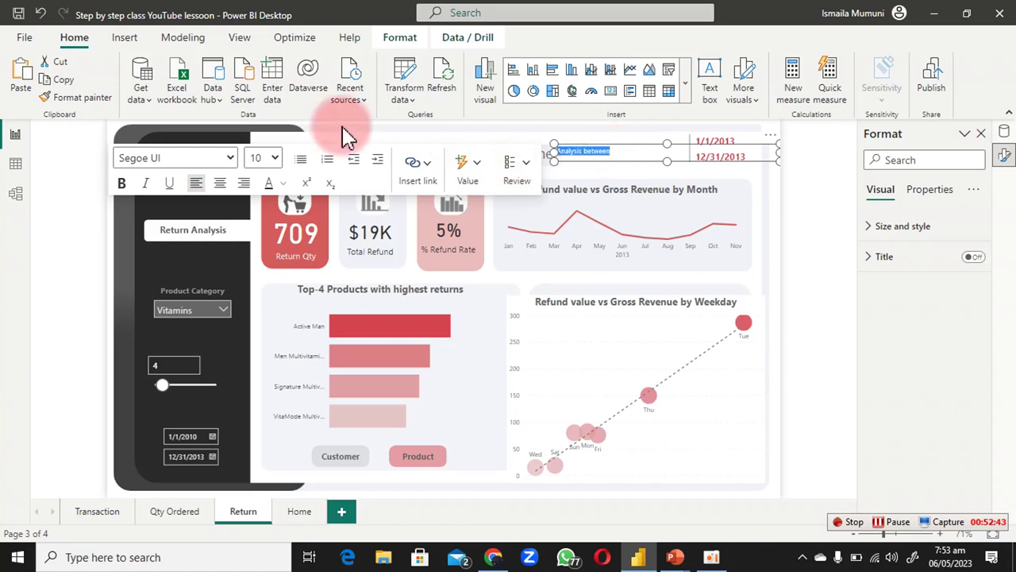
left_click(266, 158)
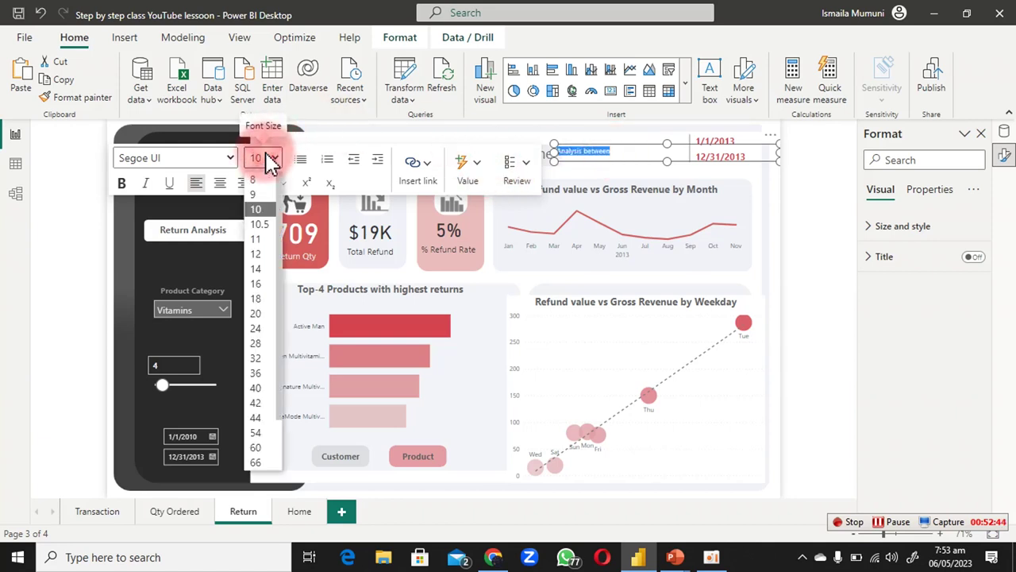
left_click(259, 255)
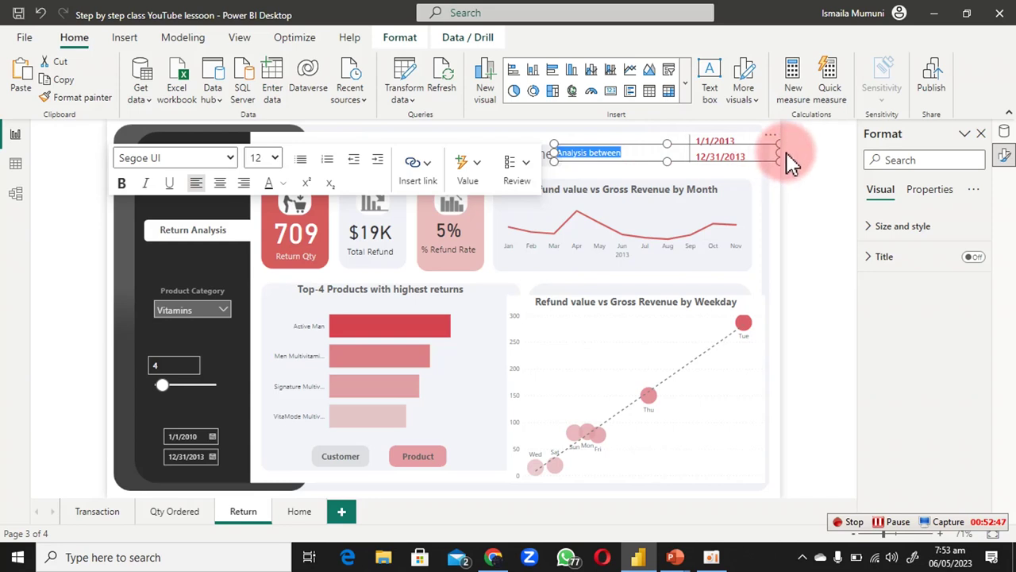
Step: Shrink the "Analysis between" text box to a narrow width beside the header dates and set its font size to 14
left_click_drag(777, 154, 636, 137)
left_click(636, 150)
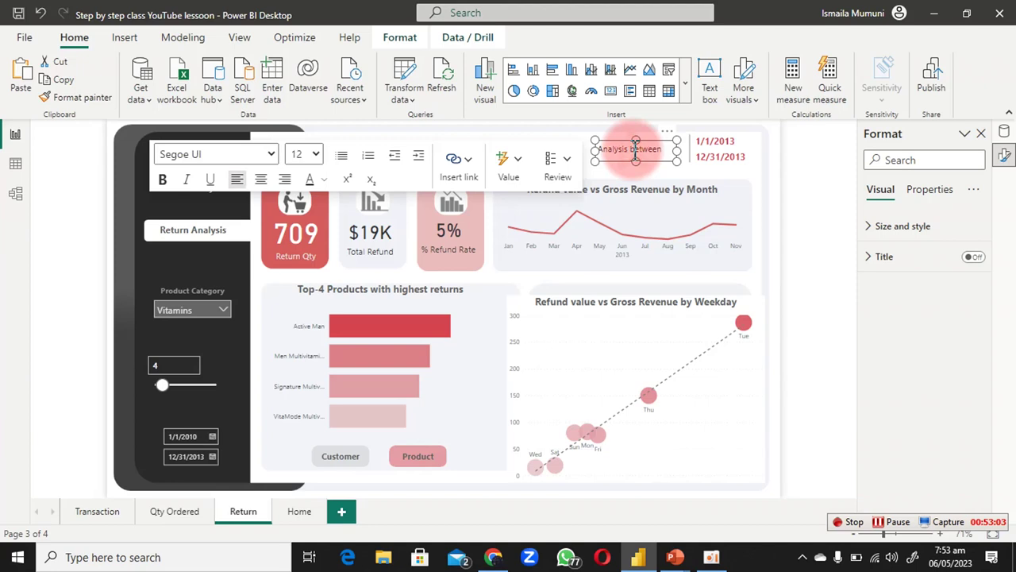
left_click(314, 156)
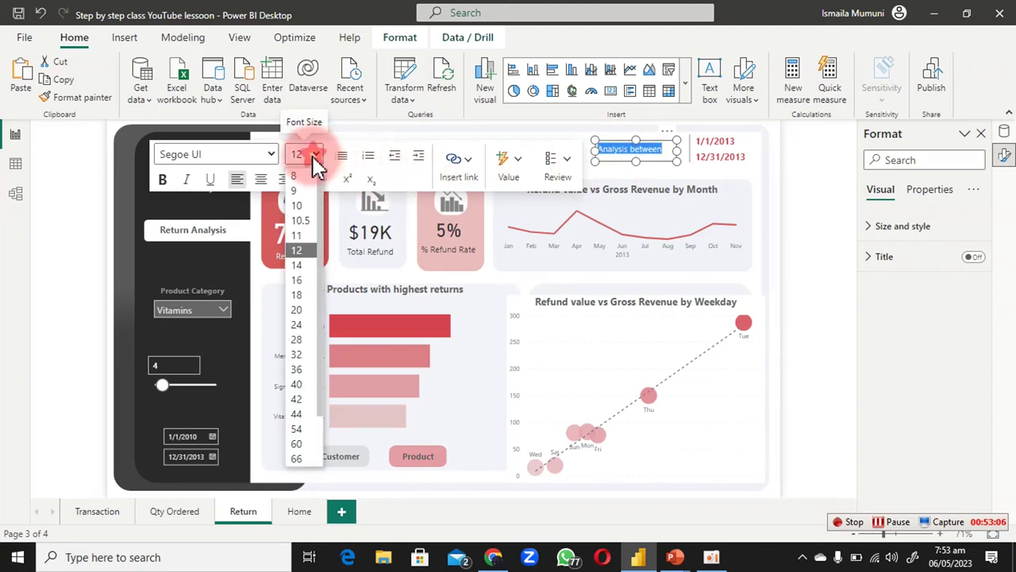
left_click(299, 280)
left_click(664, 147)
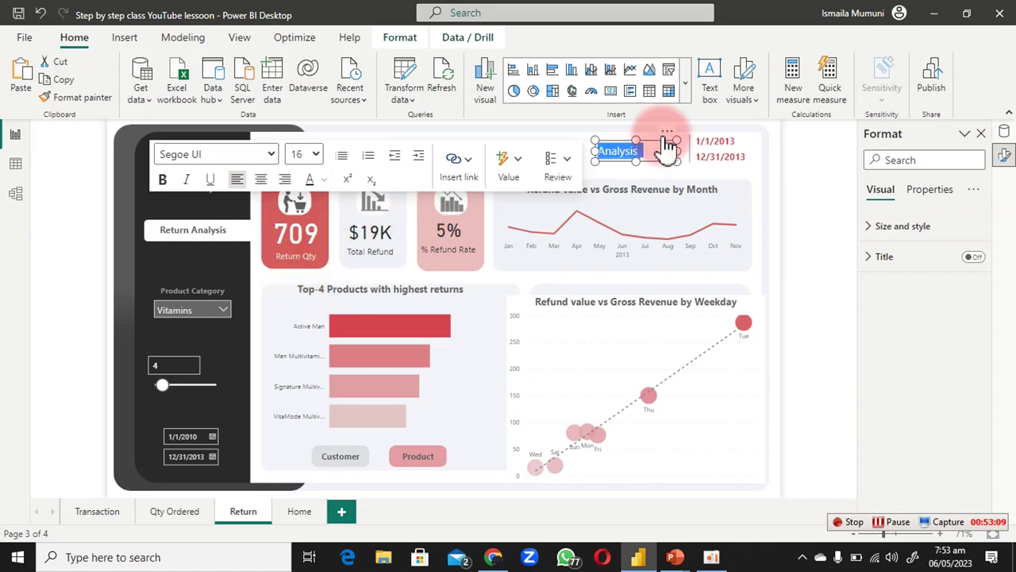
left_click(307, 154)
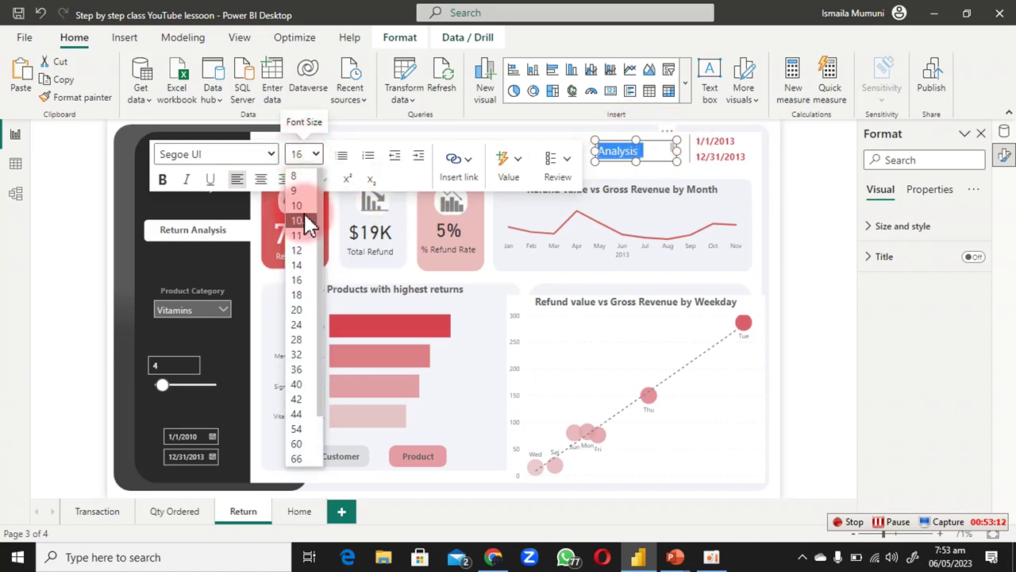
left_click(296, 264)
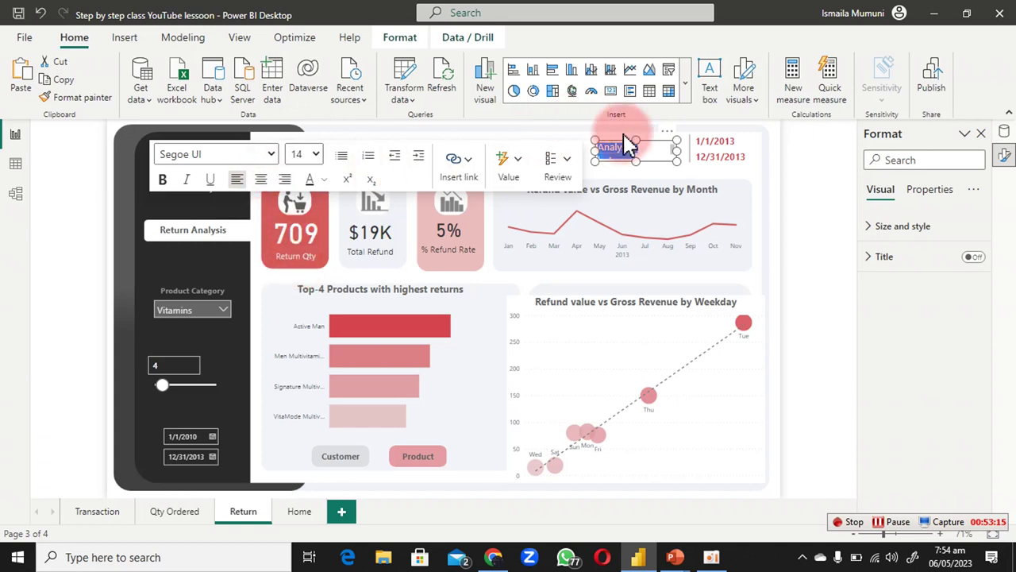
Step: Widen the "Analysis between" text box slightly towards the dates so its text fits on one line
left_click(674, 148)
left_click_drag(676, 148, 686, 154)
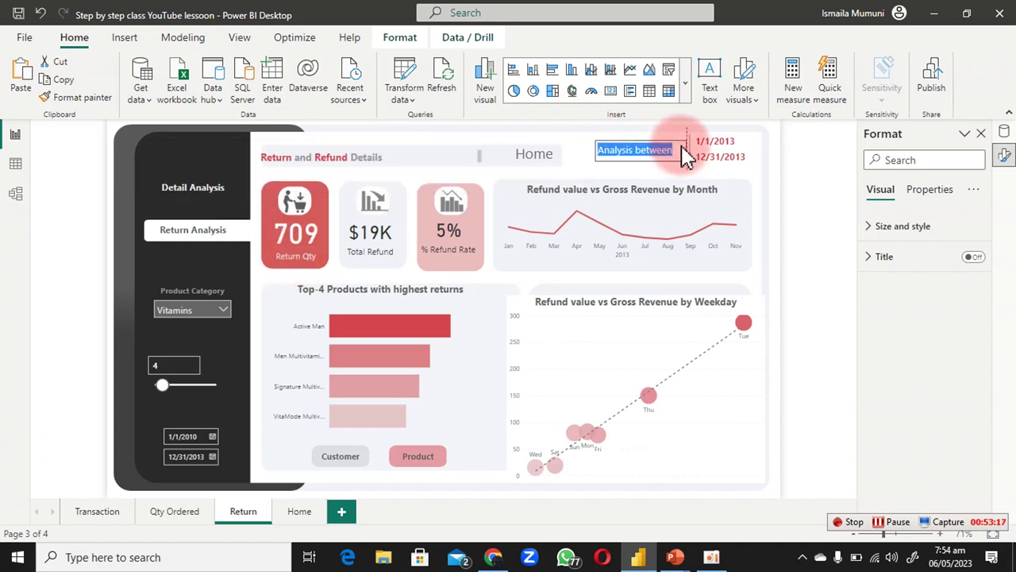
left_click(770, 217)
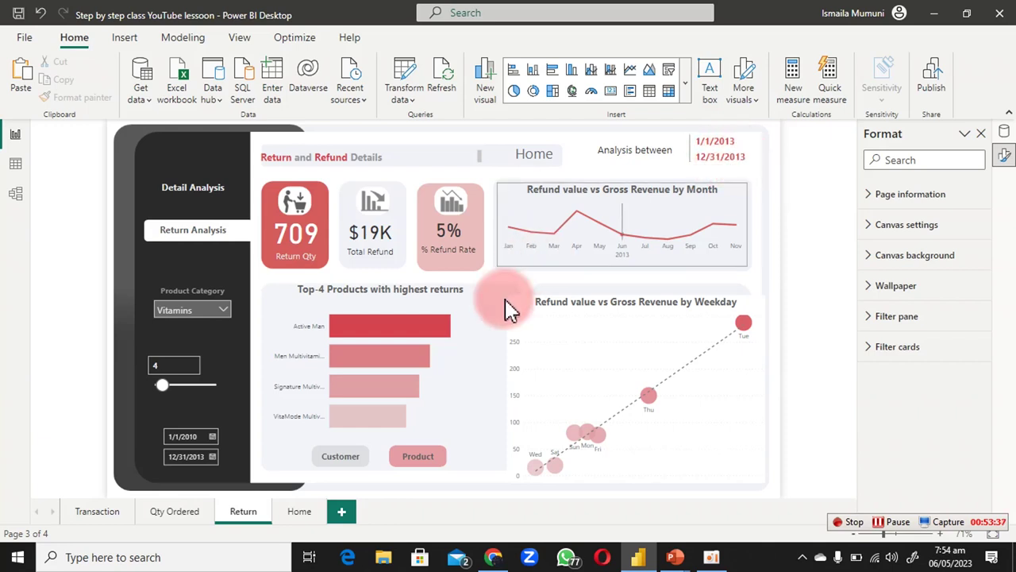
Step: On the Home page, set the date range slicer to 8/18/2010 through 2/18/2013, and open the Return page to compare
left_click(300, 515)
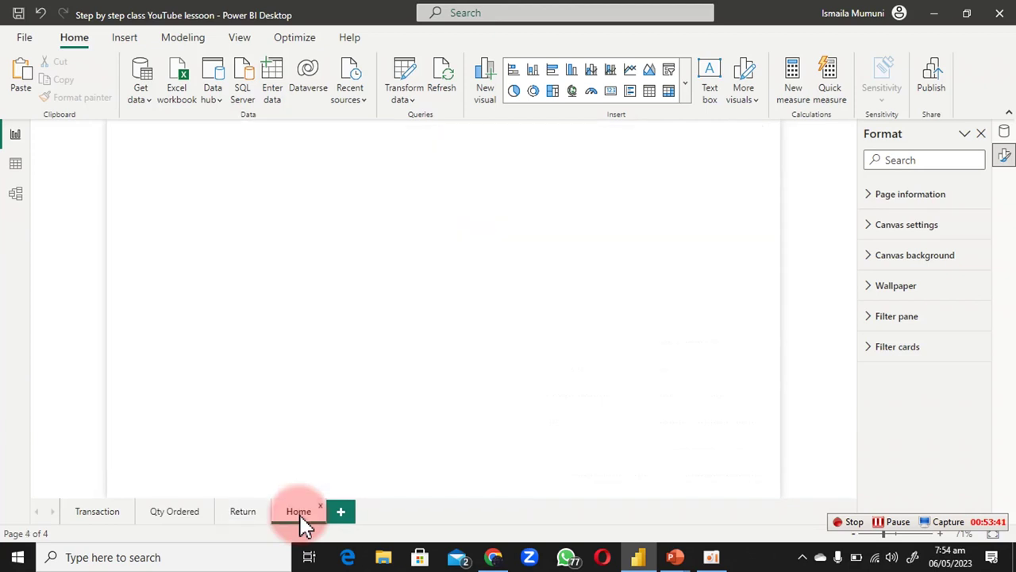
left_click_drag(144, 459, 182, 459)
left_click(383, 460)
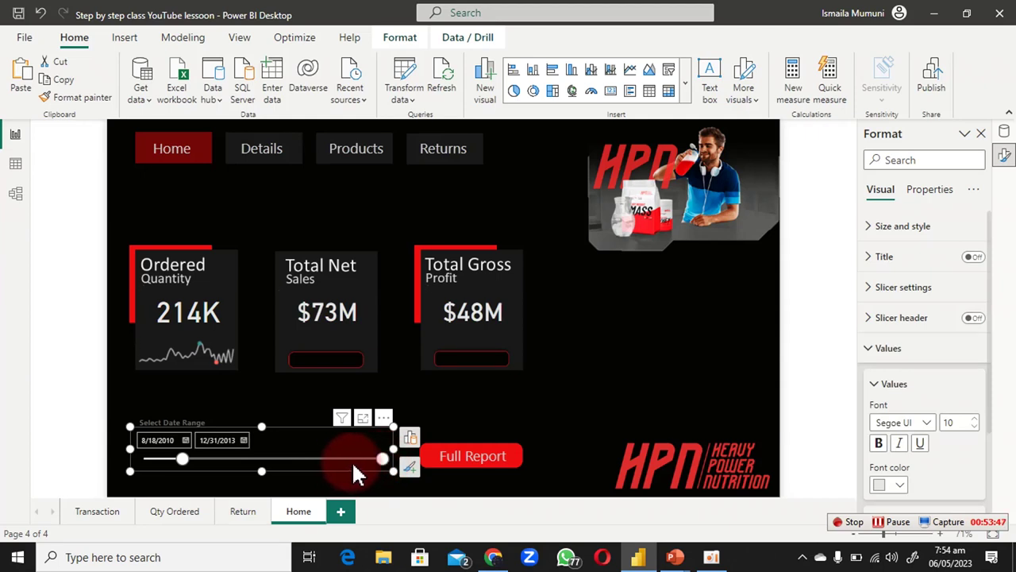
left_click_drag(386, 468, 331, 476)
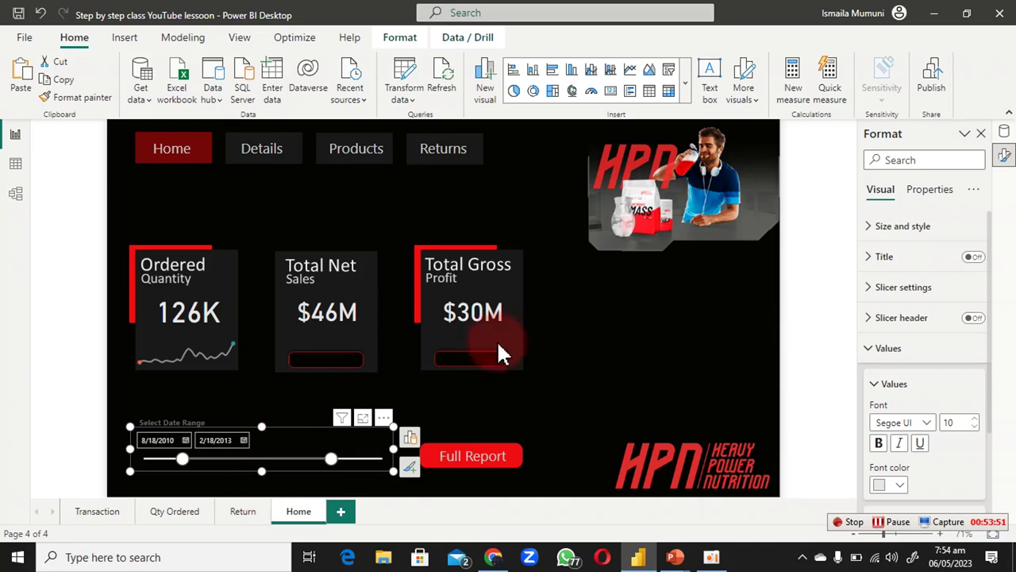
left_click(242, 512)
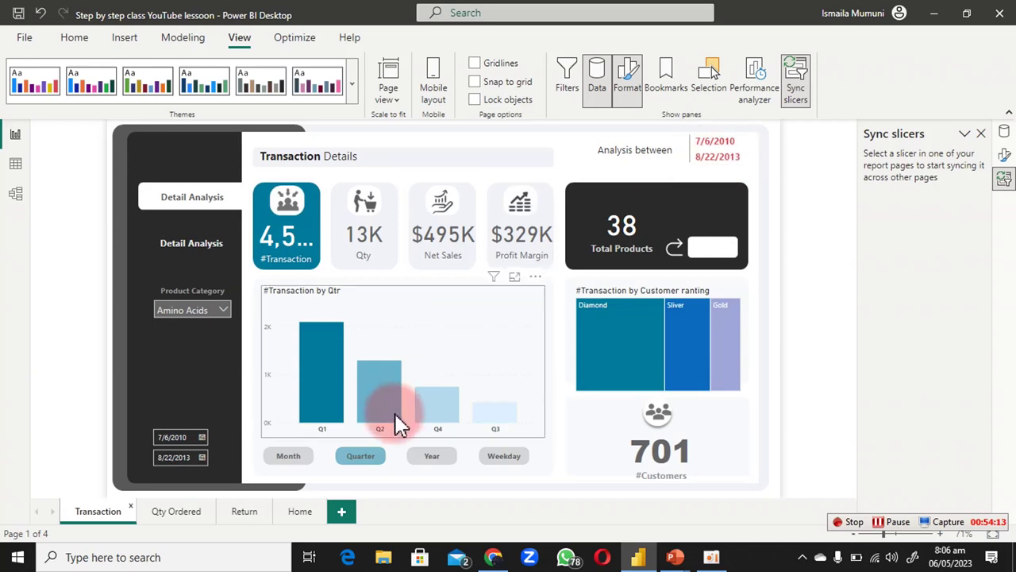
Step: Enable syncing of the Home page's date slicer with the other pages and show its advanced sync options
left_click(300, 514)
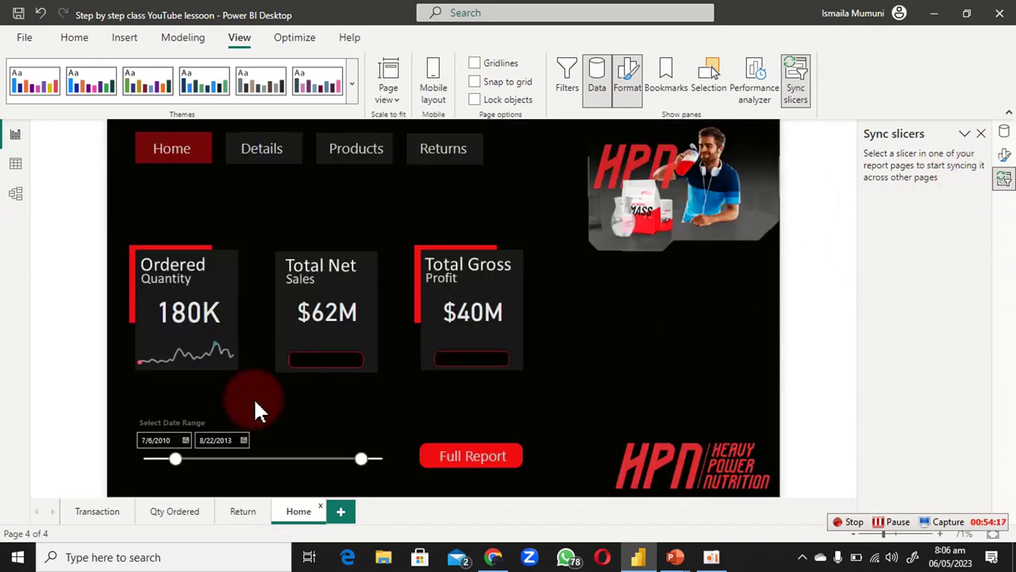
left_click(300, 441)
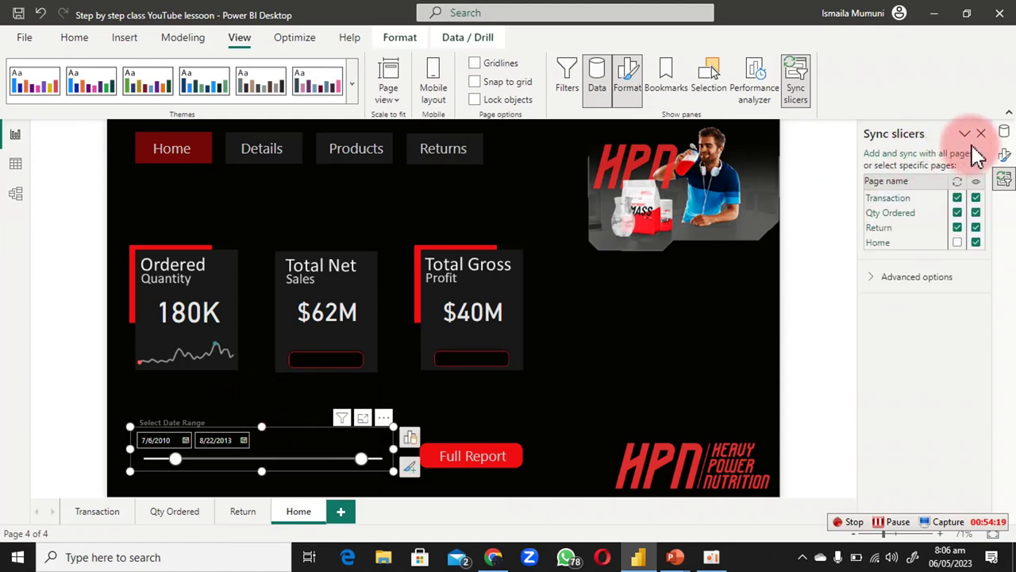
left_click(959, 243)
left_click(879, 280)
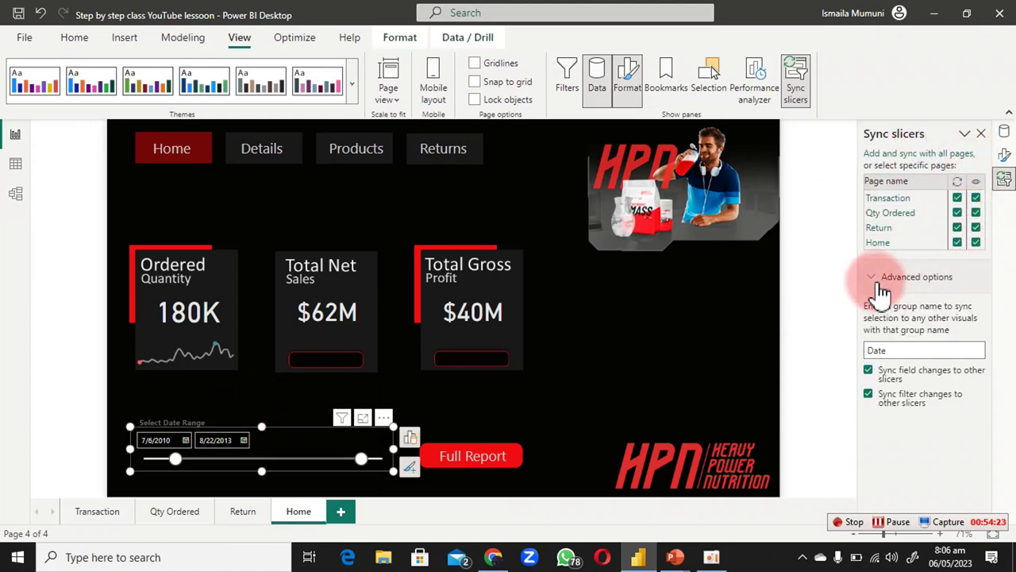
left_click(868, 393)
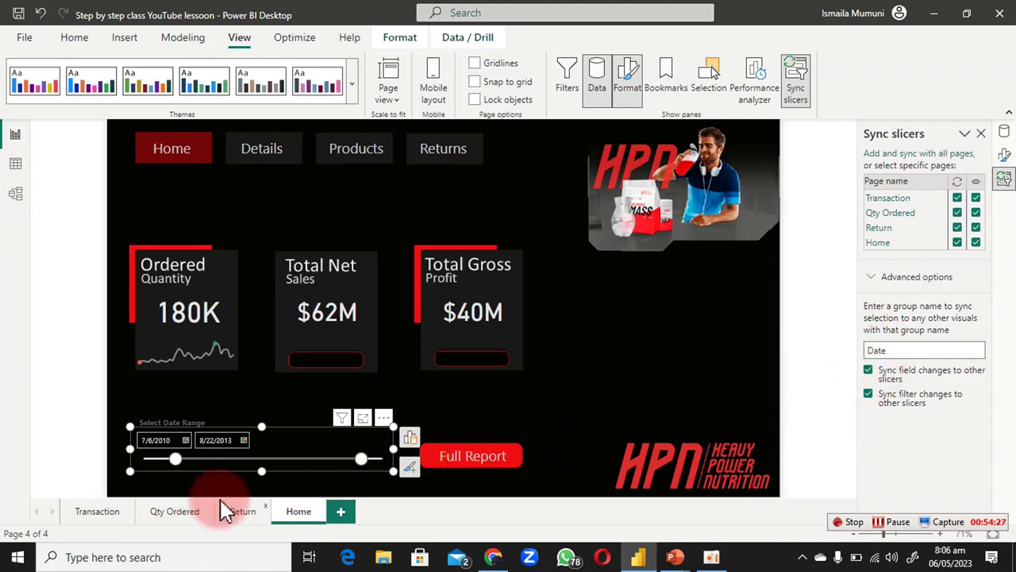
Step: Set the Home page's date range slicer to 3/23/2011 through 4/20/2013
left_click_drag(361, 459, 341, 459)
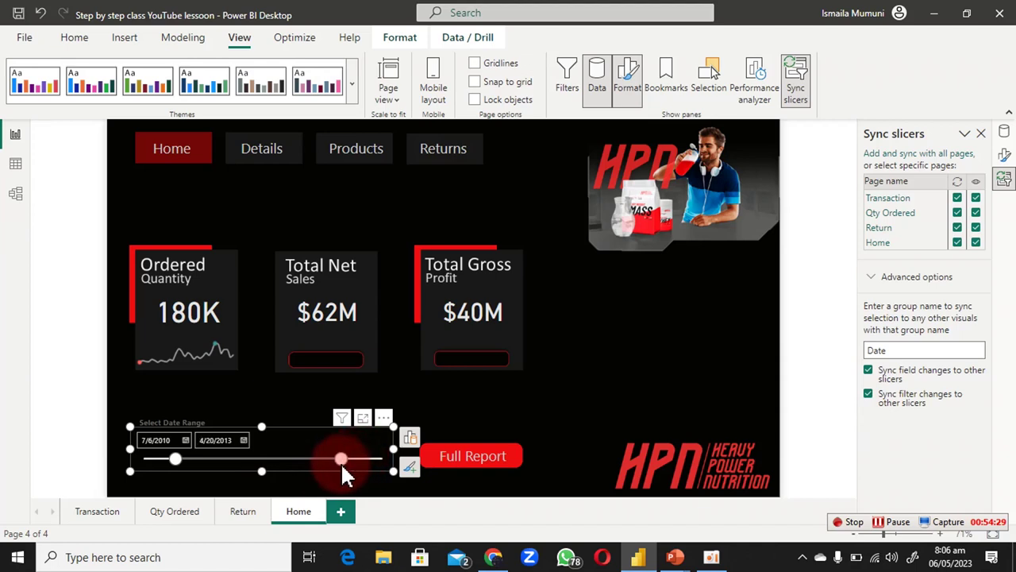
left_click_drag(174, 459, 207, 459)
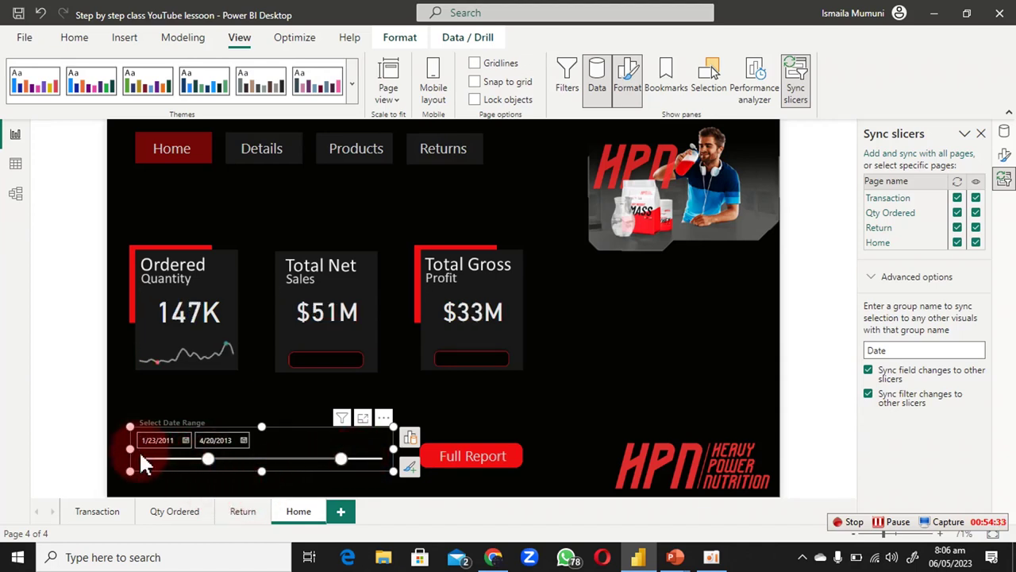
left_click_drag(207, 459, 218, 459)
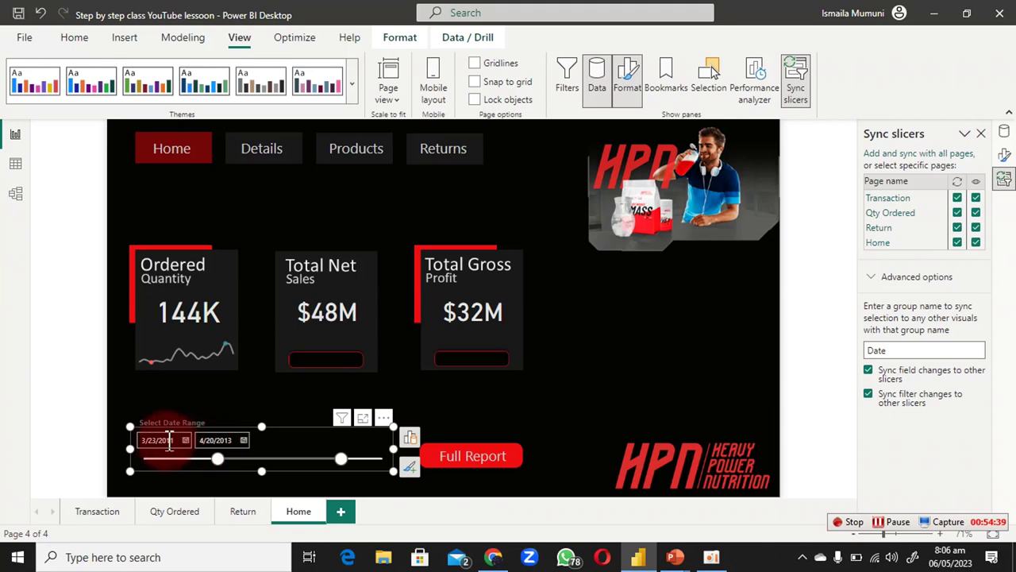
Step: Open the Transaction page and compare its date slicer and header dates with the range chosen on the Home page
left_click(98, 512)
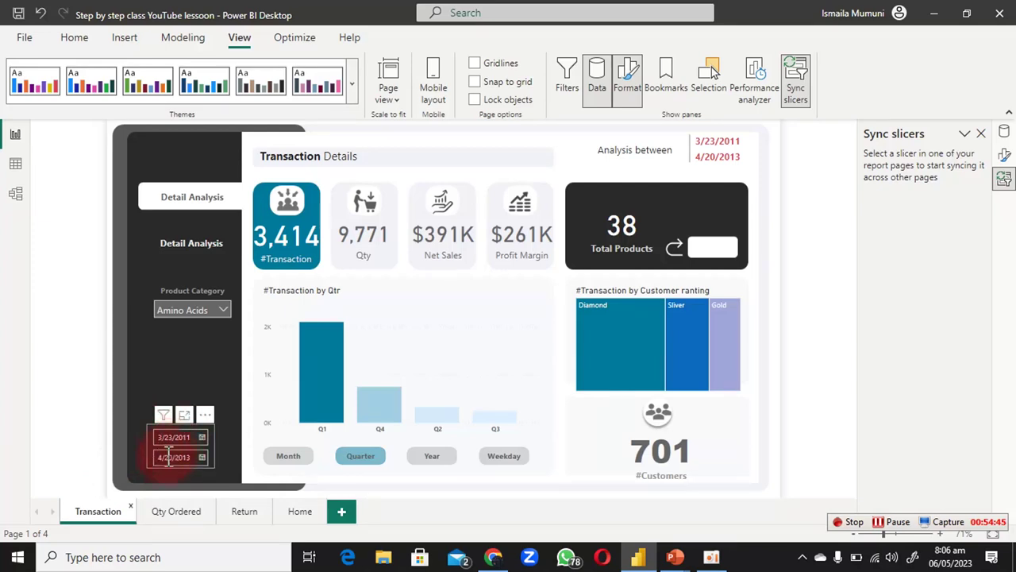
left_click(718, 155)
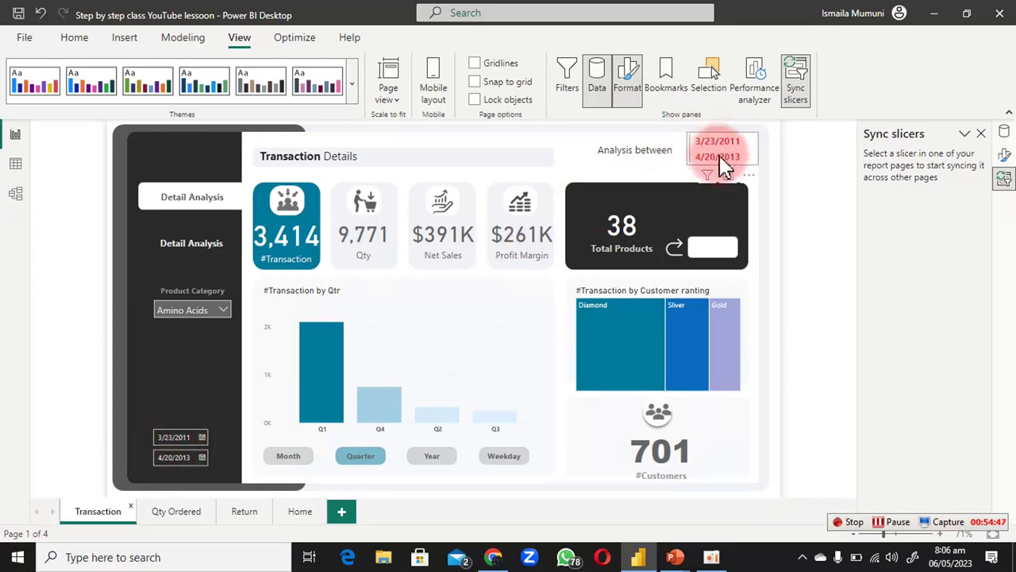
left_click(709, 249)
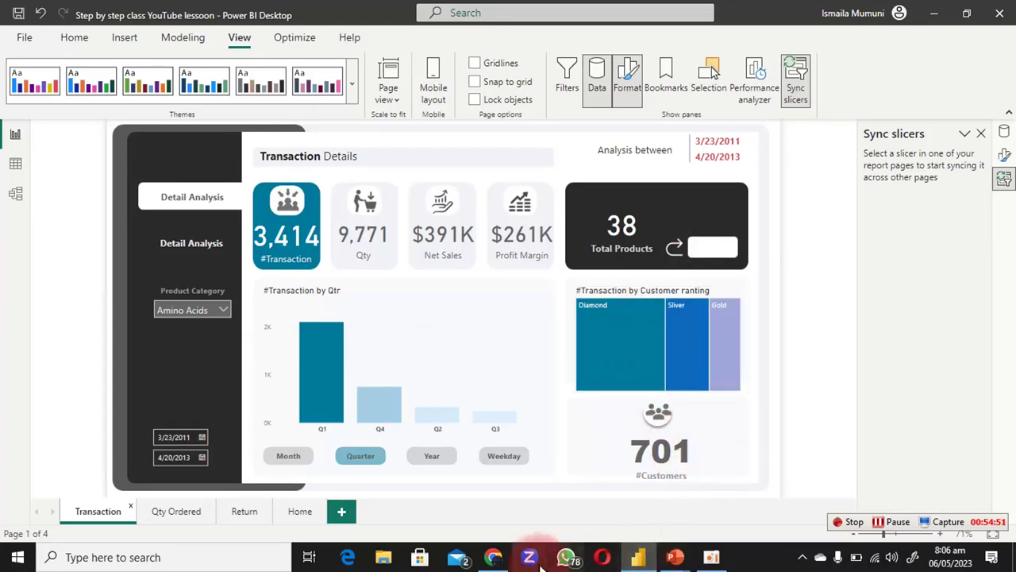
Step: Switch to Chrome and show the published HPN Full Dashboard's Product details page in full screen
left_click(494, 560)
left_click(488, 500)
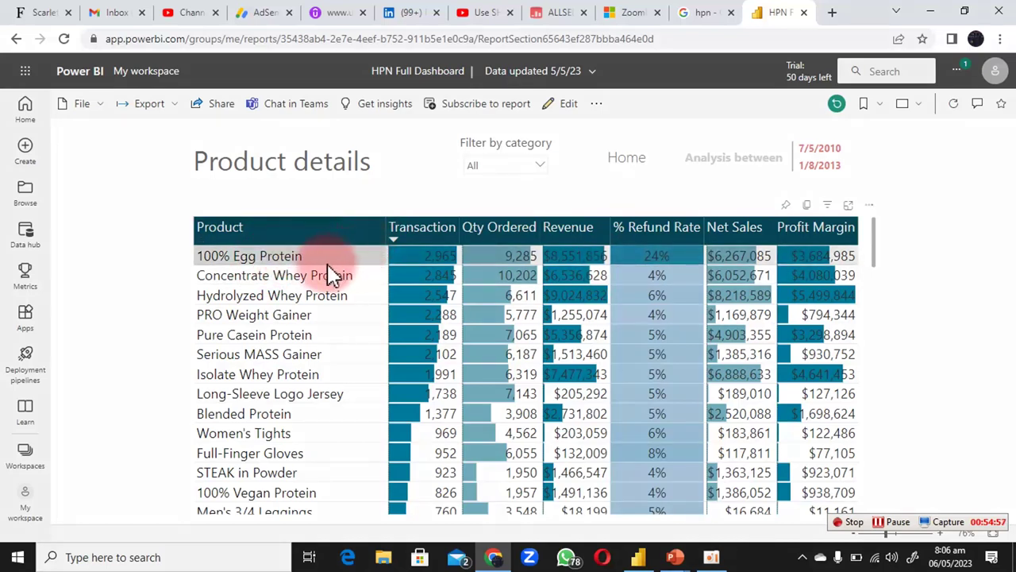
left_click(917, 103)
left_click(862, 143)
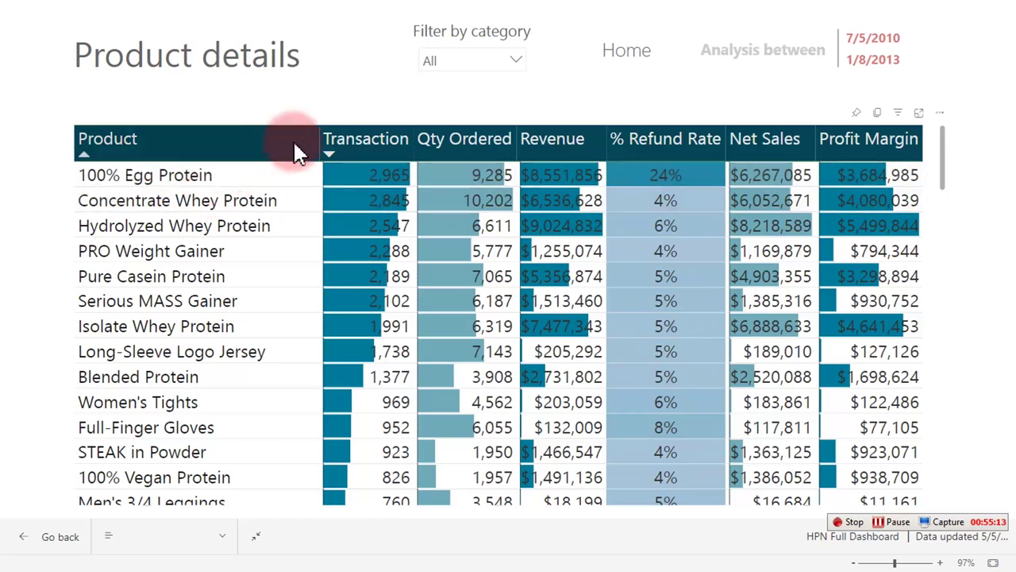
Step: Examine the product table by transactions, and sort it by Qty Ordered and by Profit Margin in descending order
left_click(356, 181)
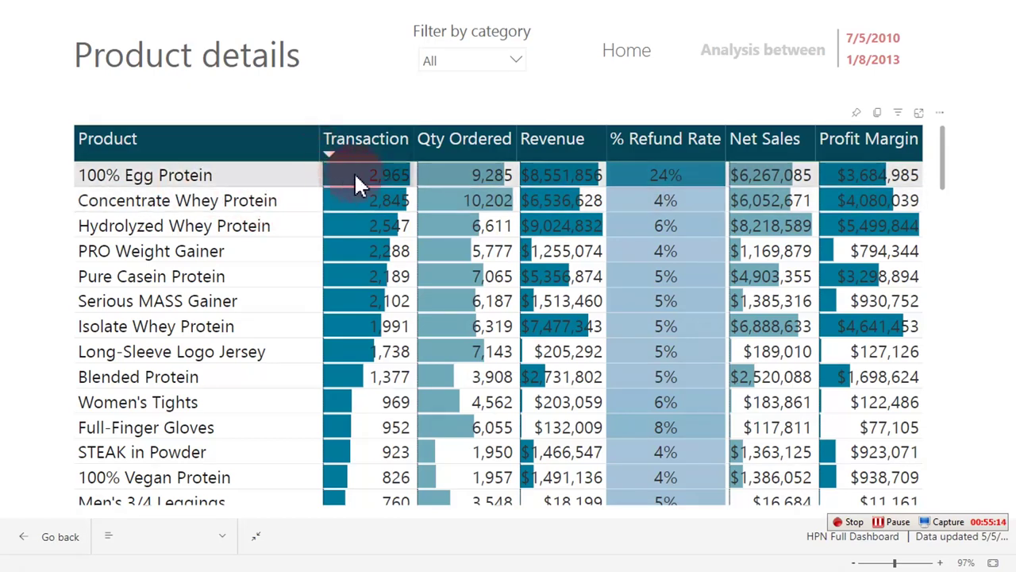
left_click(425, 159)
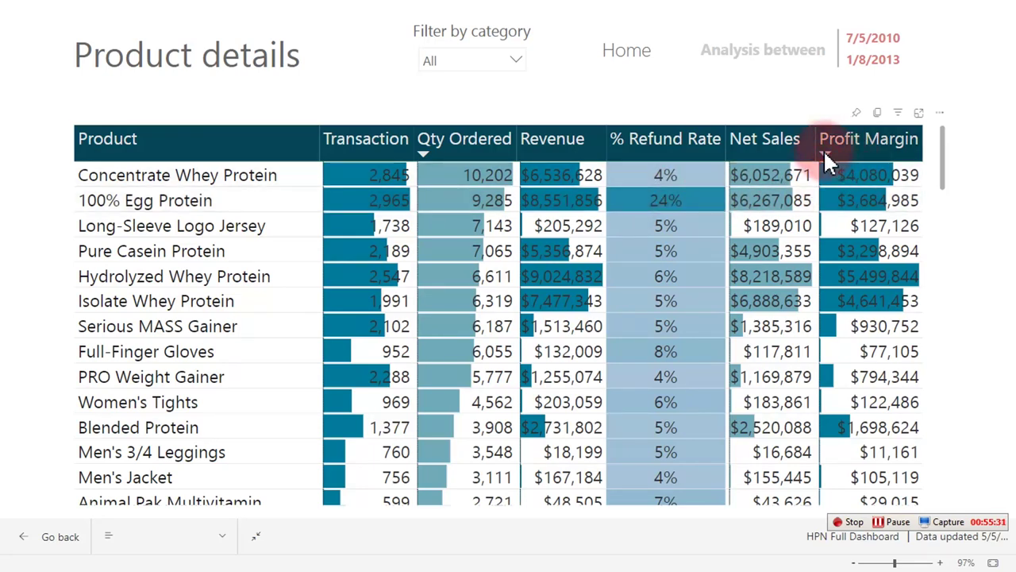
left_click(824, 149)
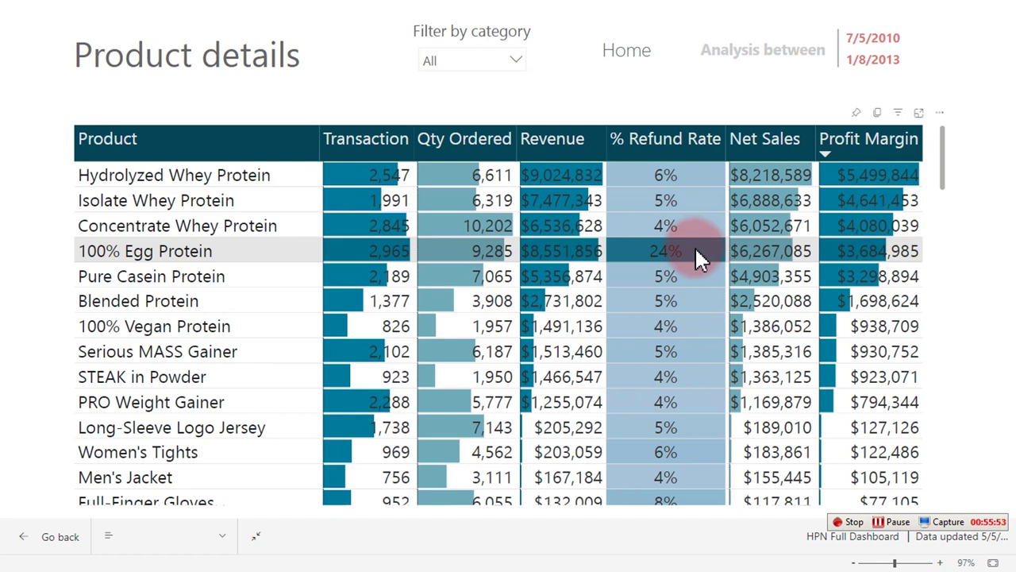
Step: Visit the published report's Home and Returns pages, exit full screen, and return to the Home page
left_click(623, 56)
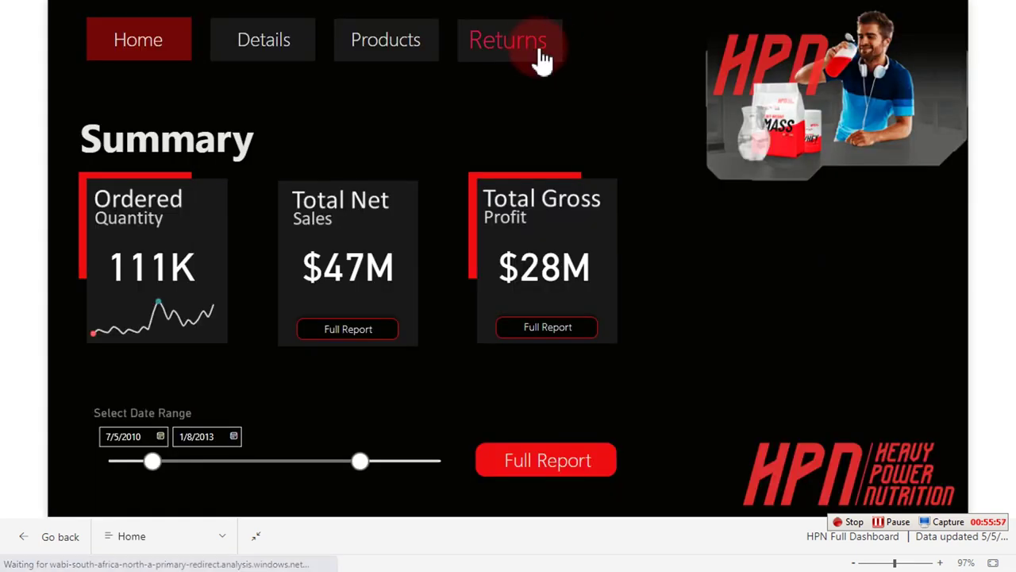
left_click(534, 57)
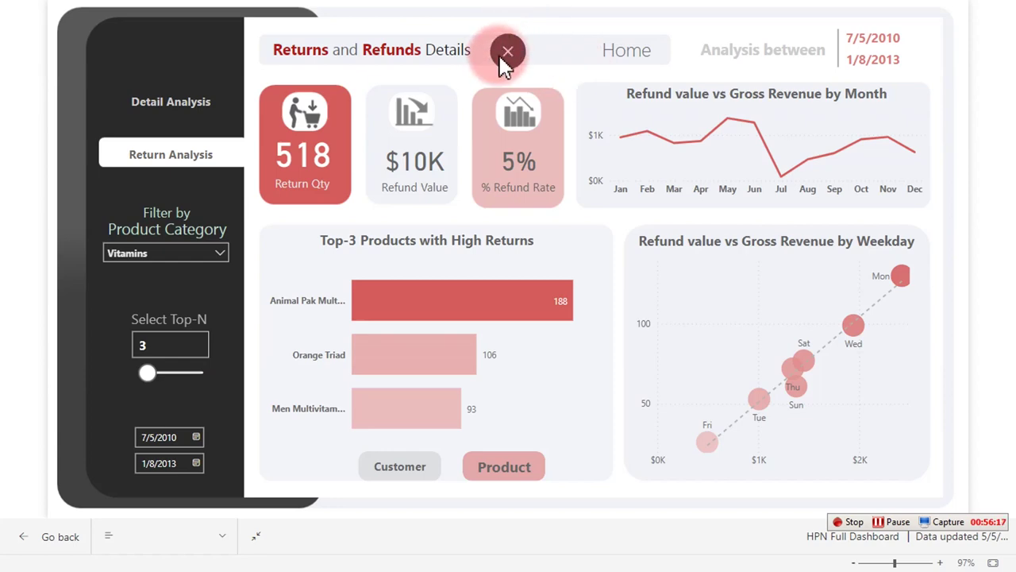
left_click(507, 52)
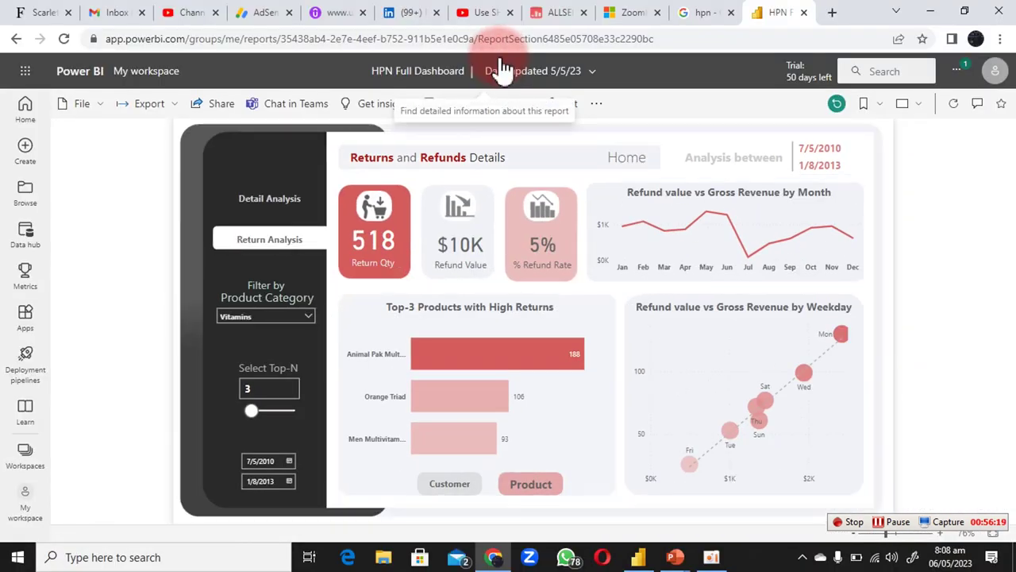
left_click(629, 161)
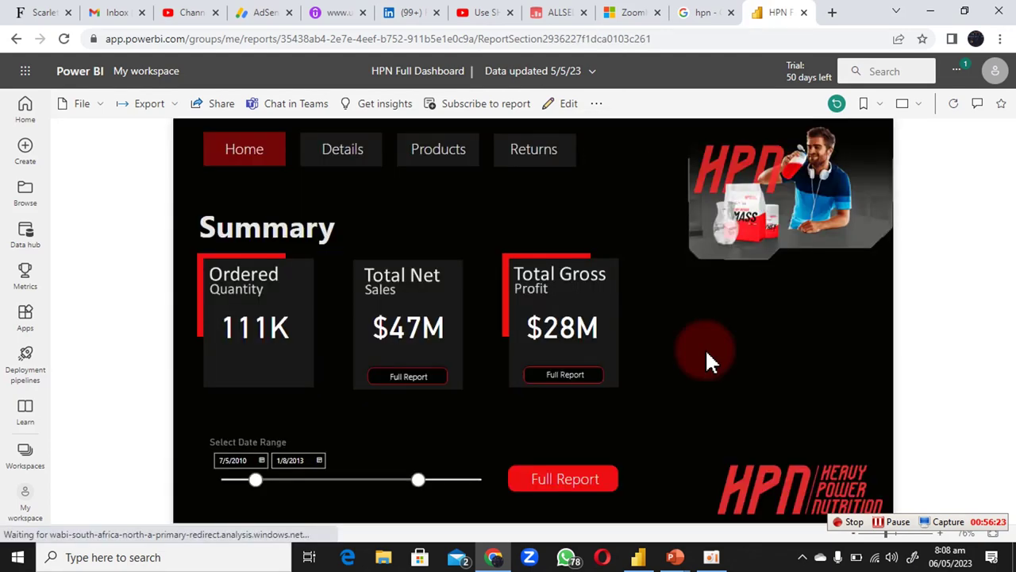